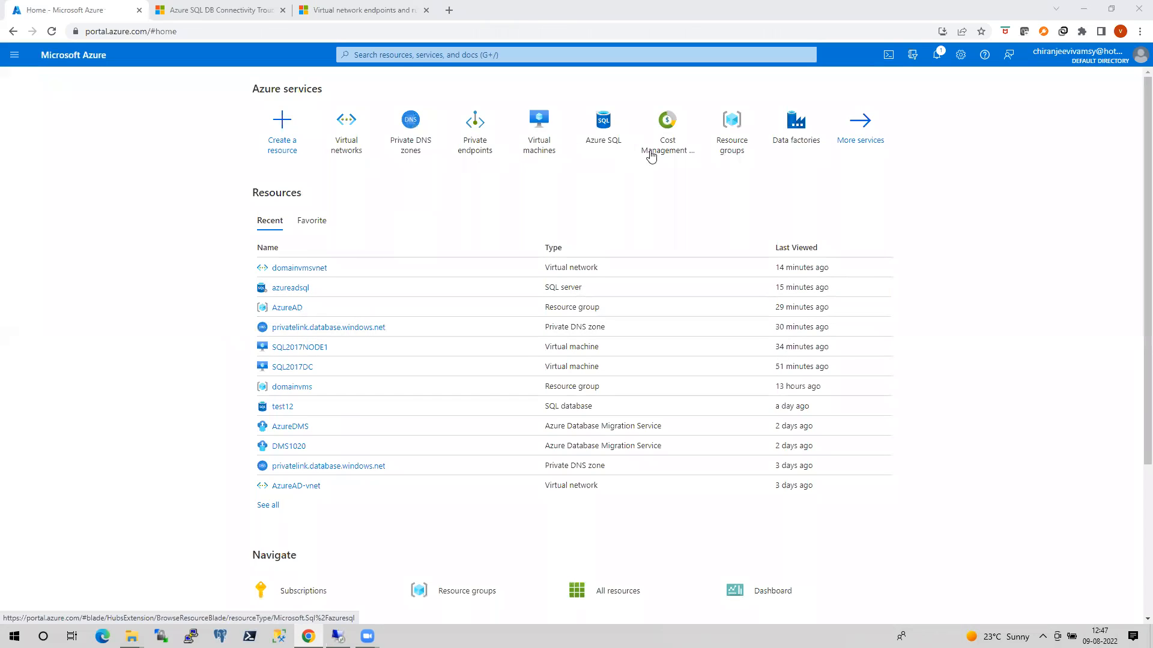
Examine the connected devices of the domainvmsvnet and AzureAD-vnet virtual networks.
{"action": "left_click", "coordinate": [730, 147]}
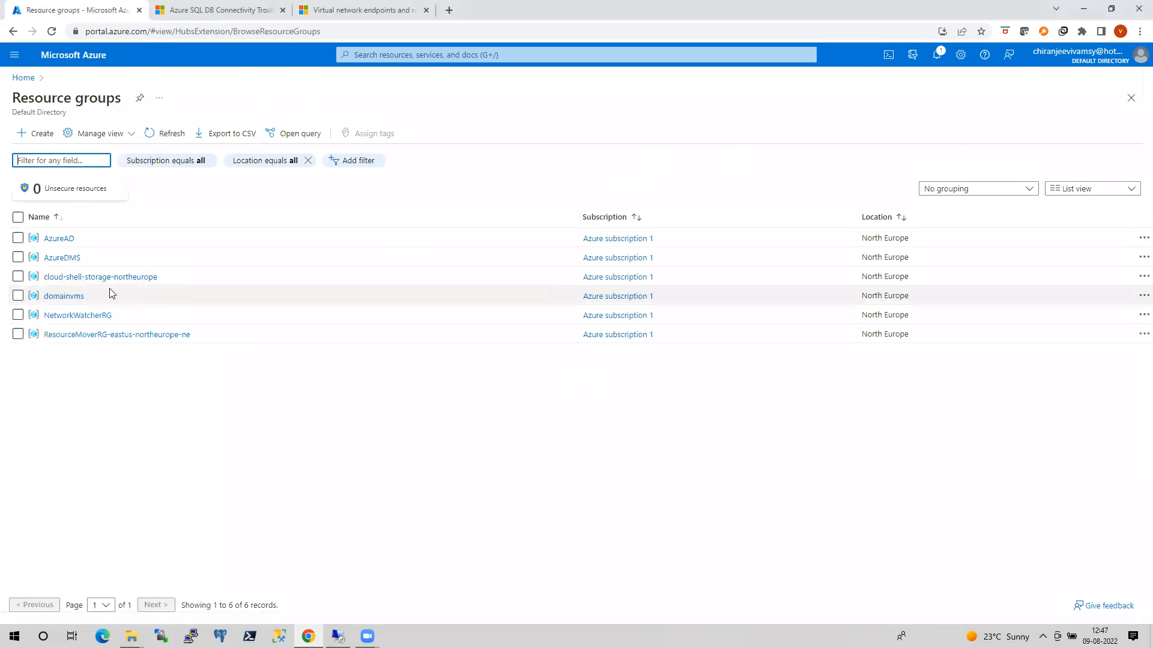
{"action": "left_click", "coordinate": [23, 78]}
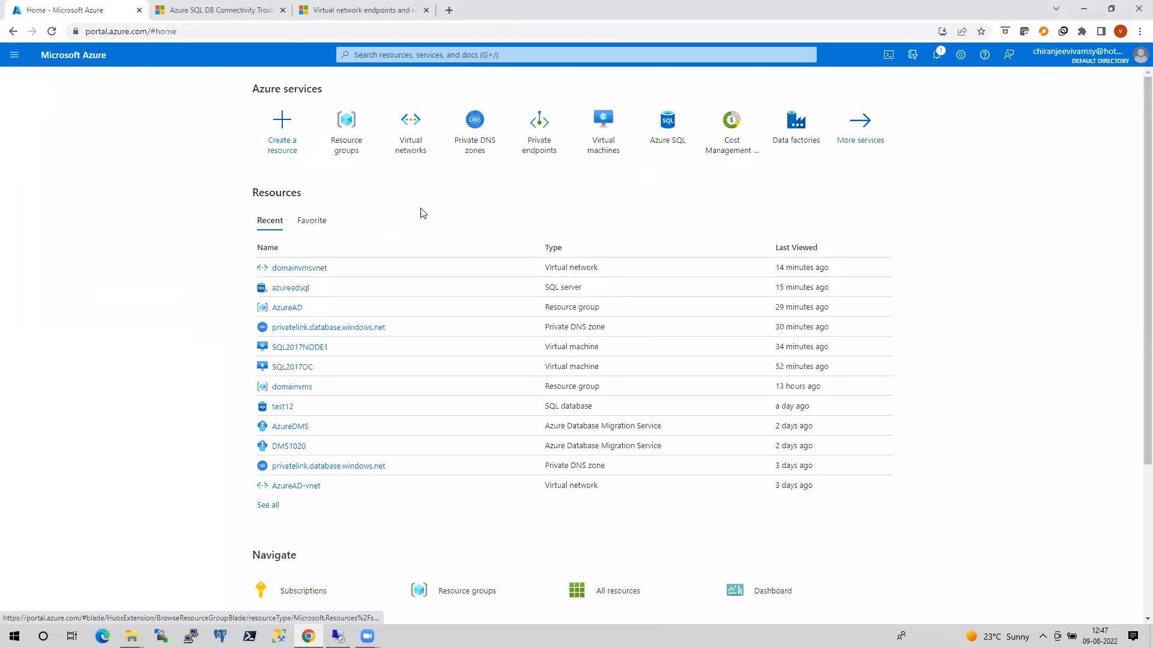
{"action": "left_click", "coordinate": [409, 147]}
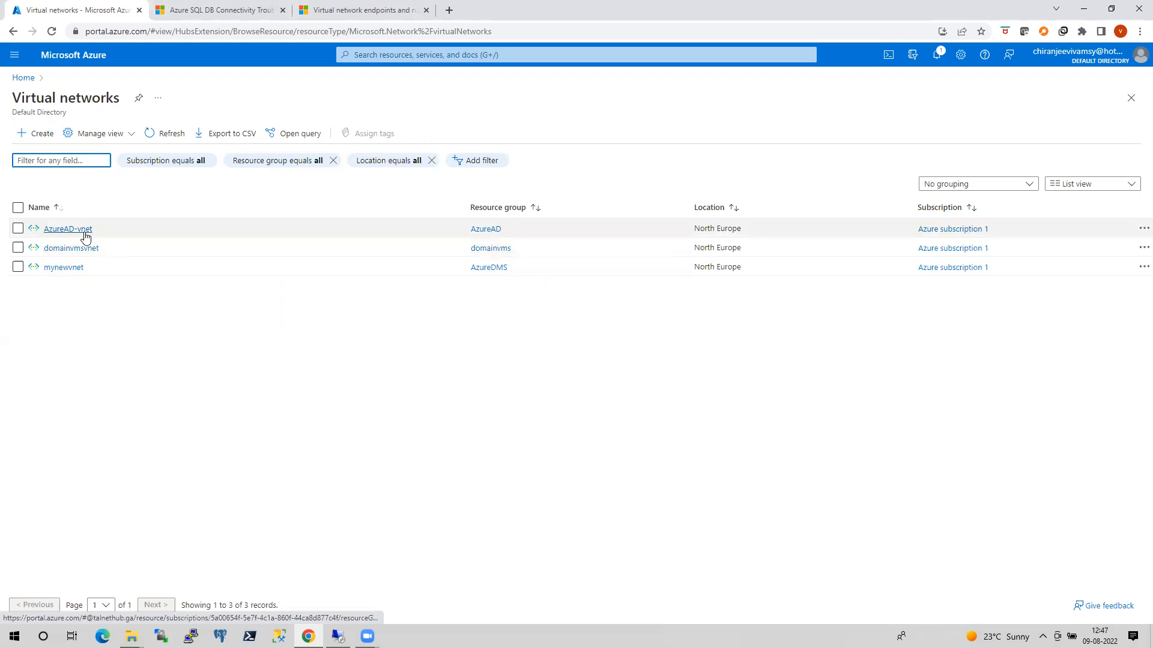
{"action": "left_click", "coordinate": [82, 253]}
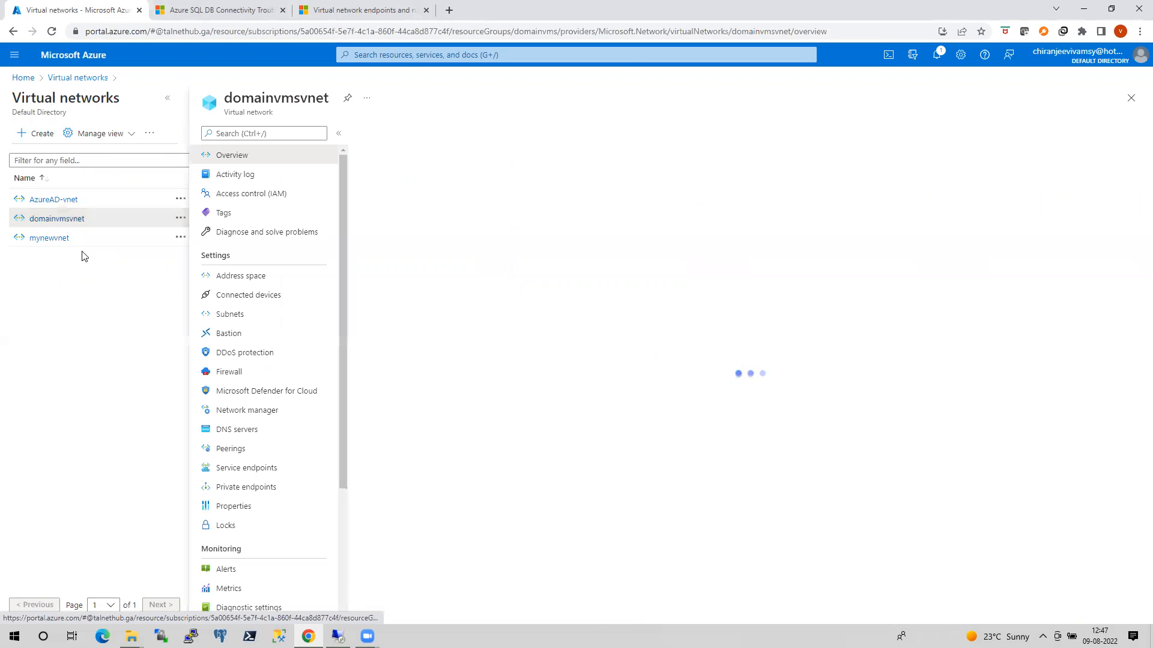
{"action": "left_click", "coordinate": [239, 298]}
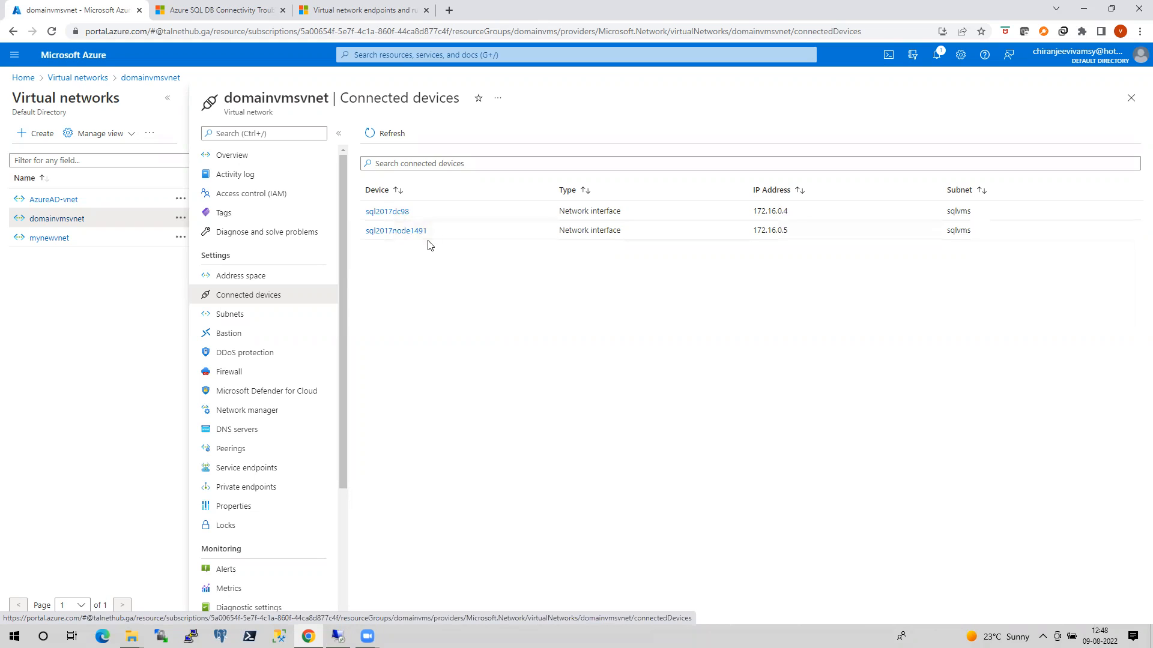
{"action": "left_click", "coordinate": [69, 203]}
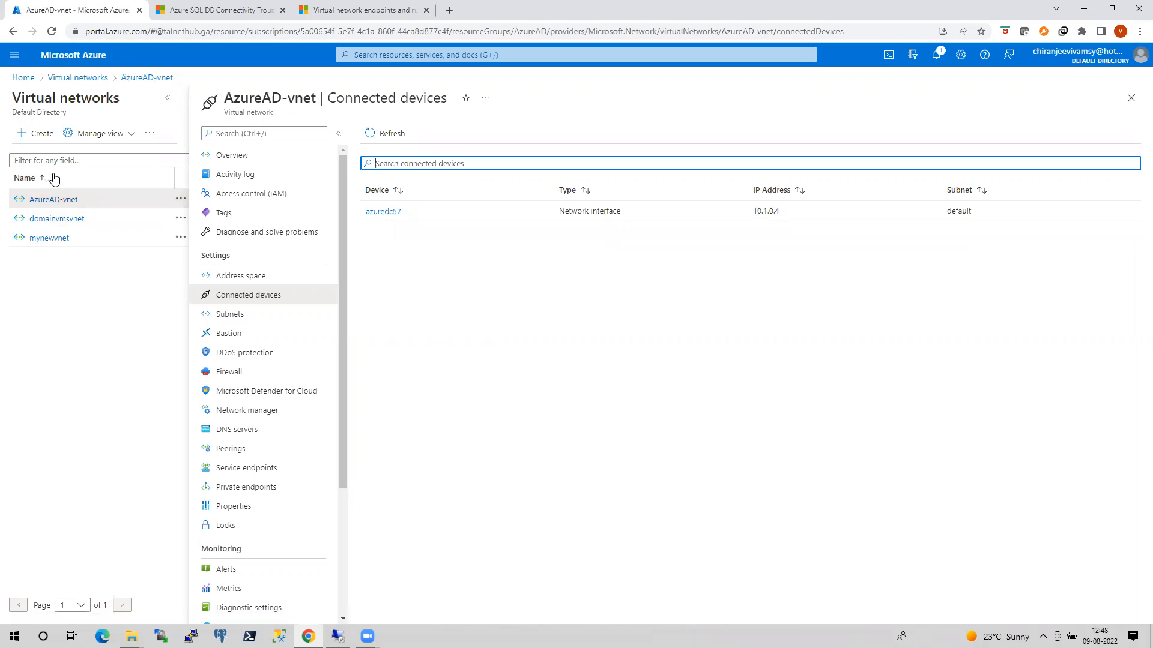
{"action": "left_click", "coordinate": [60, 218]}
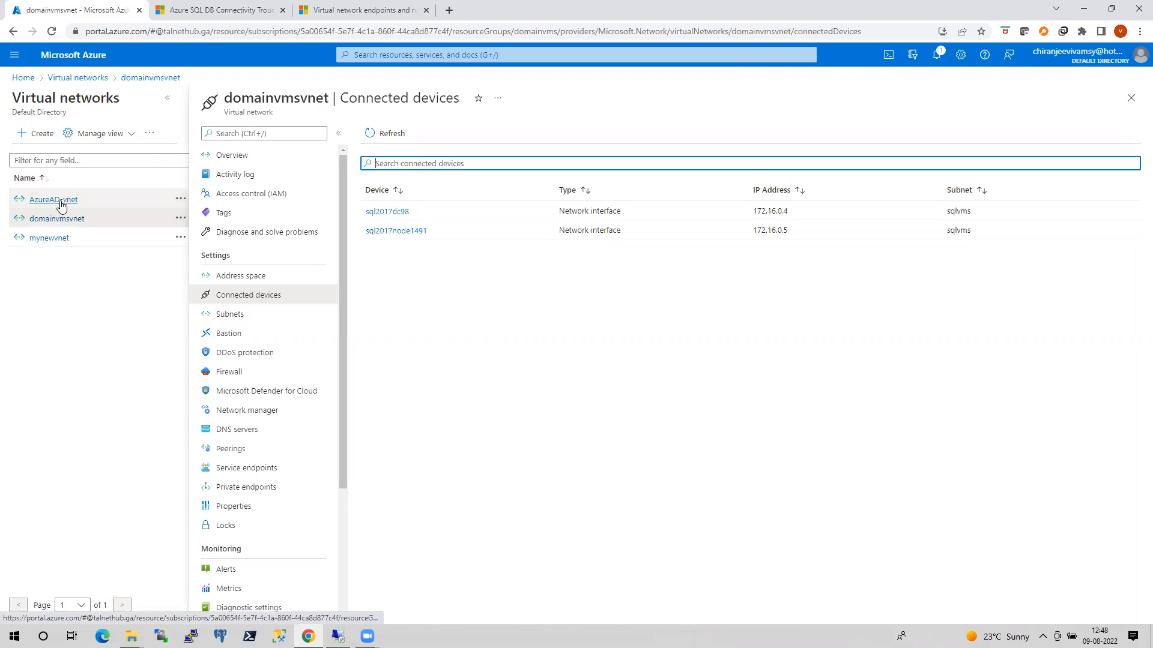
{"action": "left_click", "coordinate": [61, 206]}
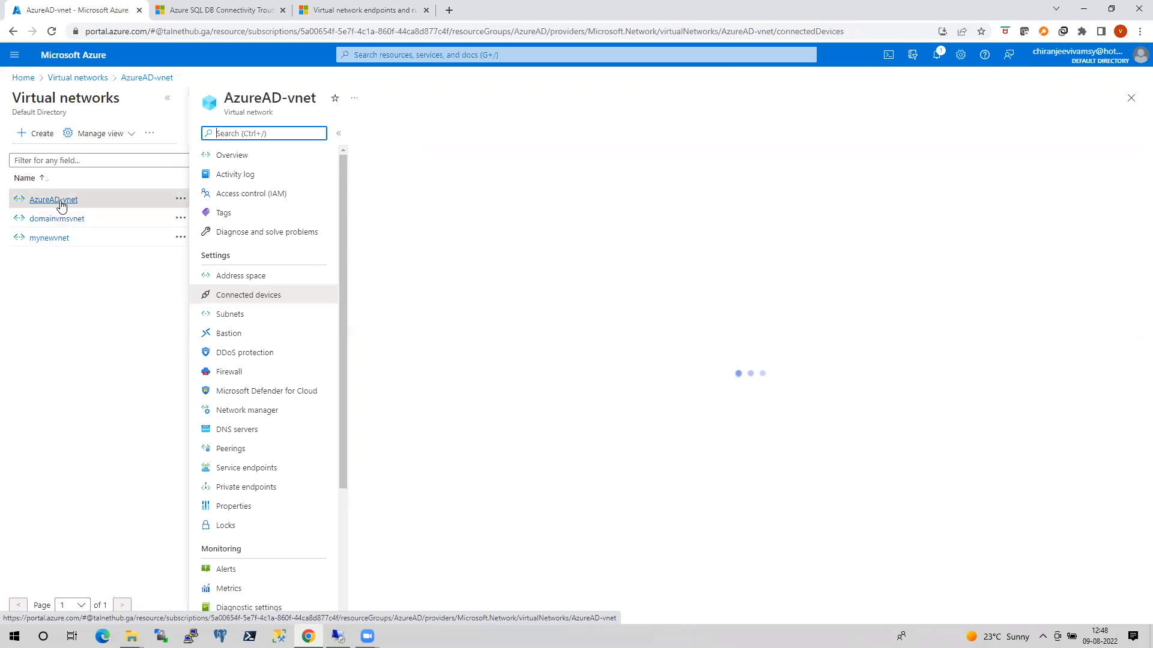
Open the list of Azure SQL resources and widen its Resource type column.
{"action": "left_click", "coordinate": [23, 78]}
{"action": "left_click", "coordinate": [652, 142]}
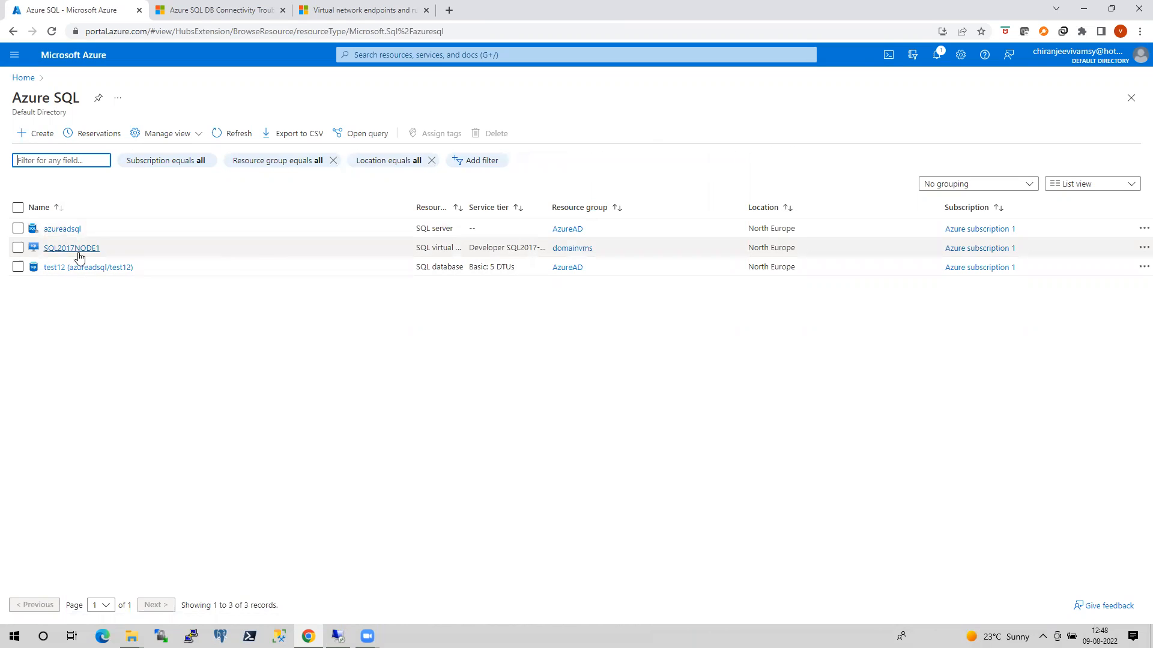
{"action": "left_click_drag", "start_coordinate": [467, 210], "coordinate": [536, 214]}
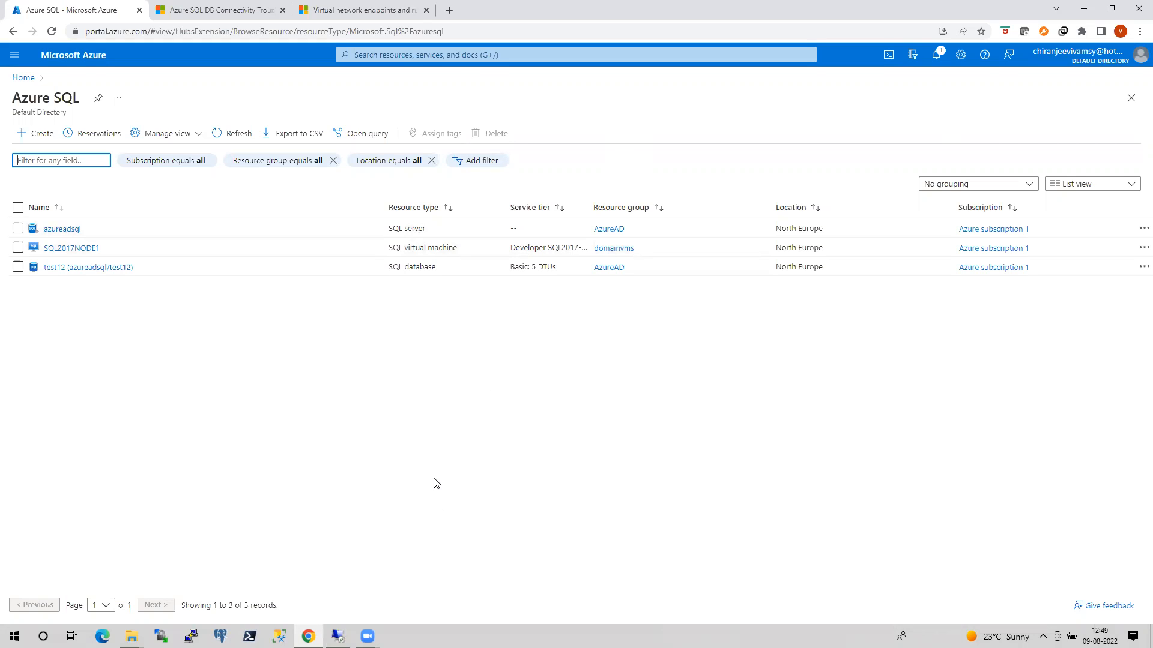
Delete the ClientIp-2022-8-6_0-31-9 and fdfd firewall rules from the azureadsql server's networking settings and save the change.
{"action": "left_click", "coordinate": [75, 230]}
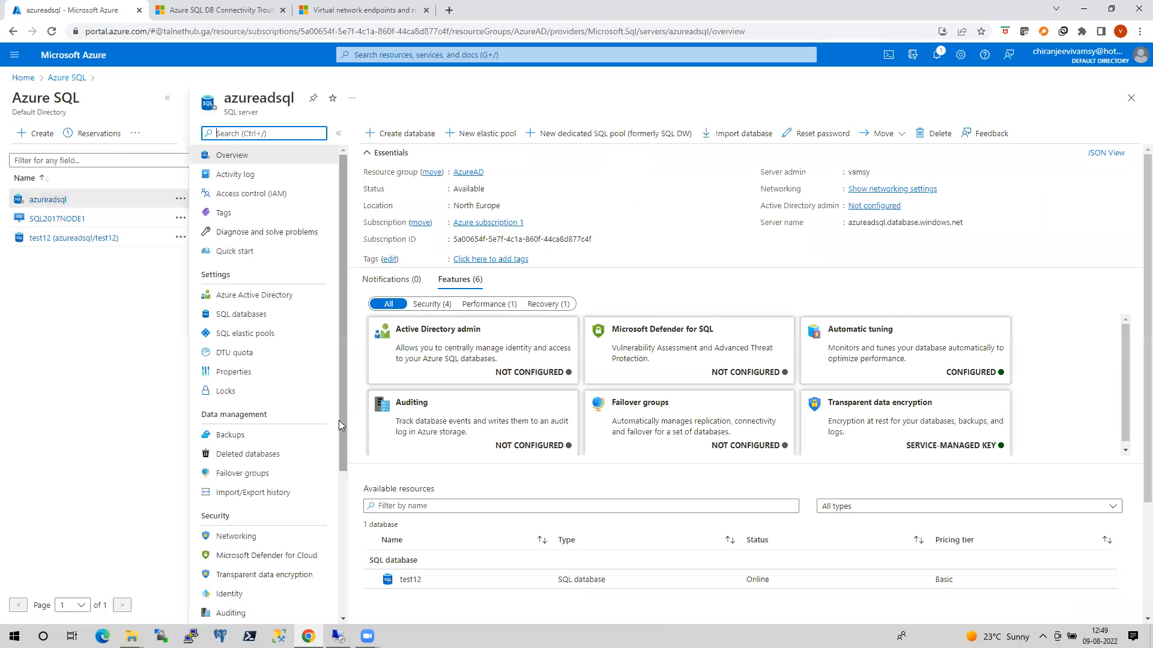
{"action": "left_click_drag", "start_coordinate": [342, 397], "coordinate": [343, 449]}
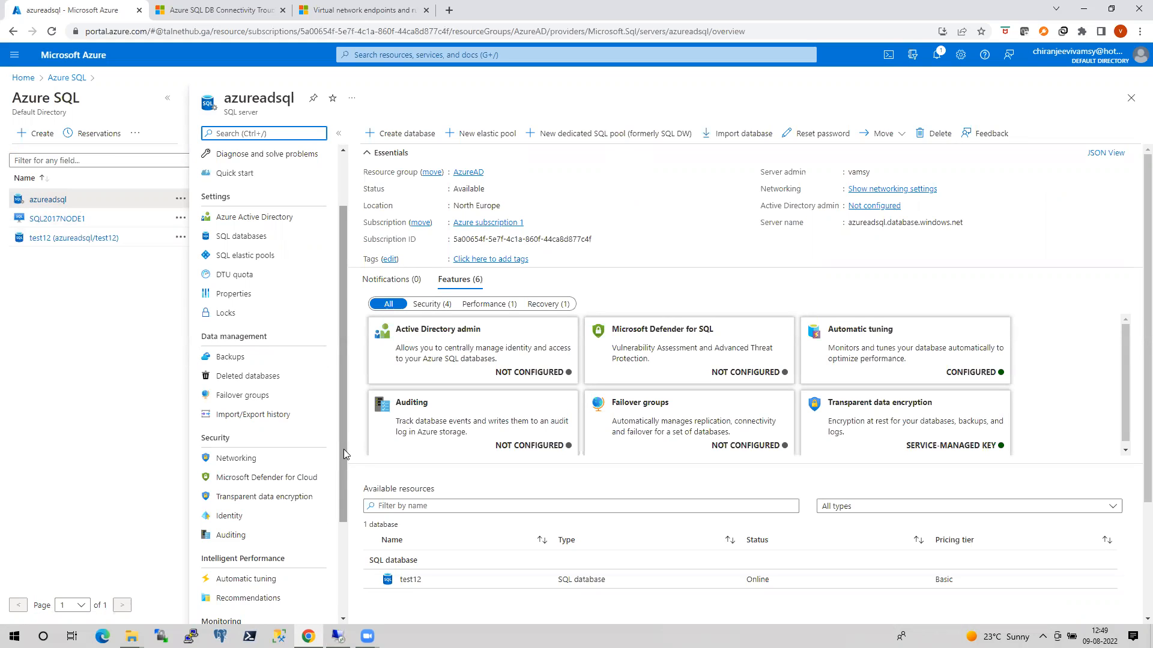
{"action": "left_click", "coordinate": [226, 463]}
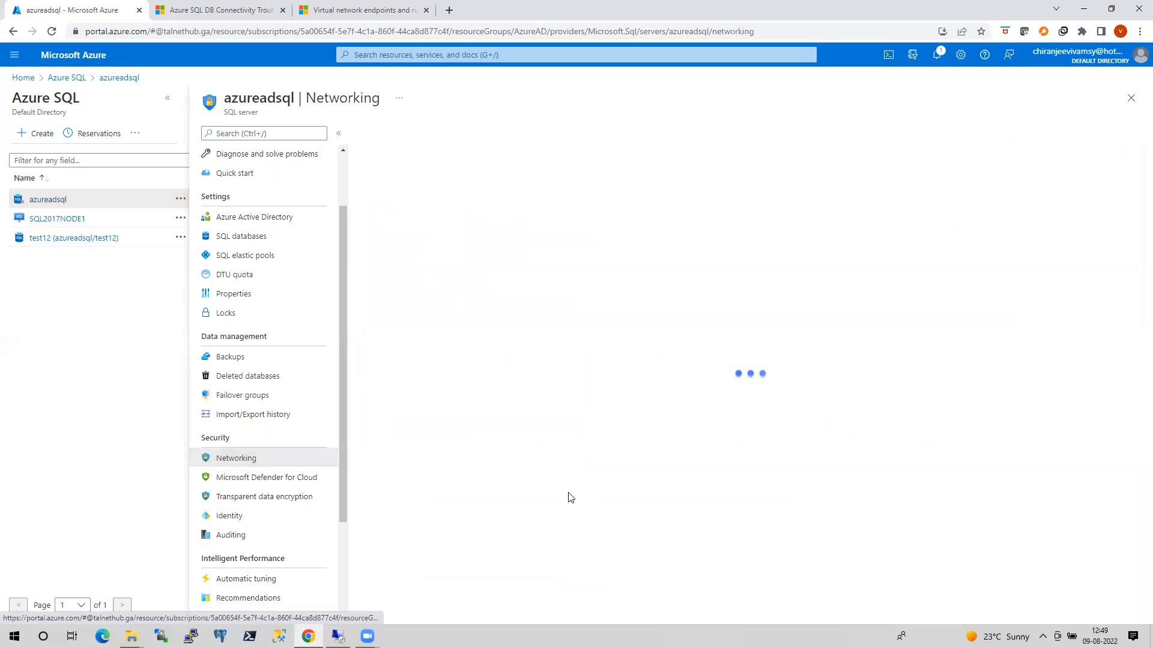
{"action": "scroll", "coordinate": [770, 497], "scroll_direction": "down", "scroll_amount": 1}
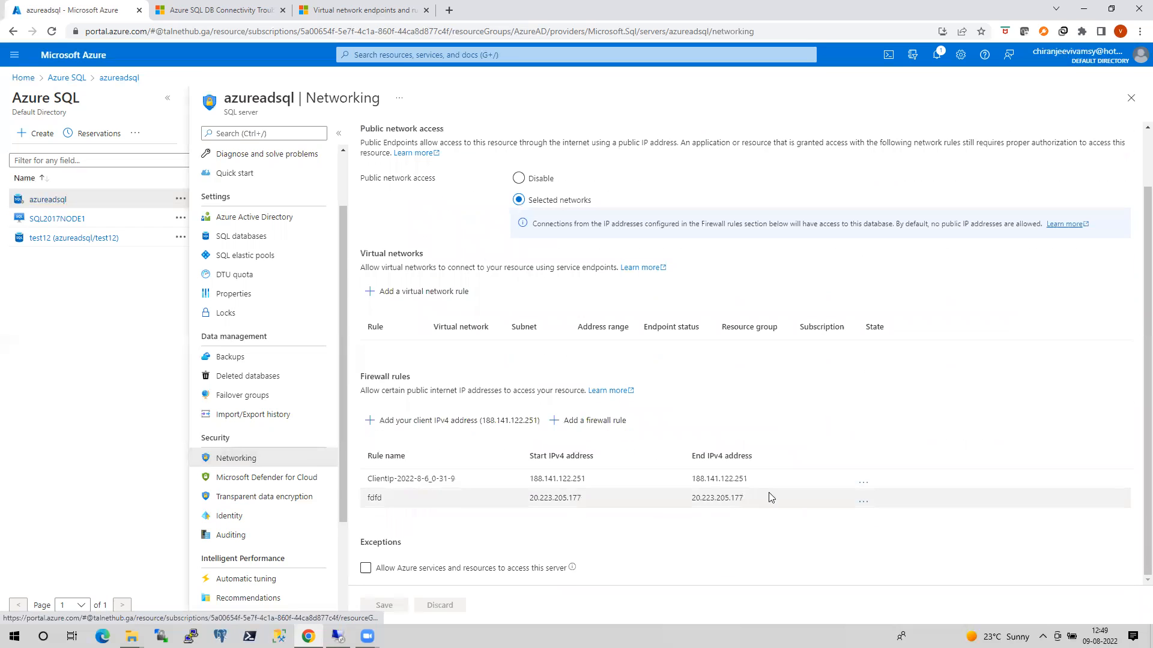
{"action": "left_click", "coordinate": [862, 482]}
{"action": "left_click", "coordinate": [799, 507]}
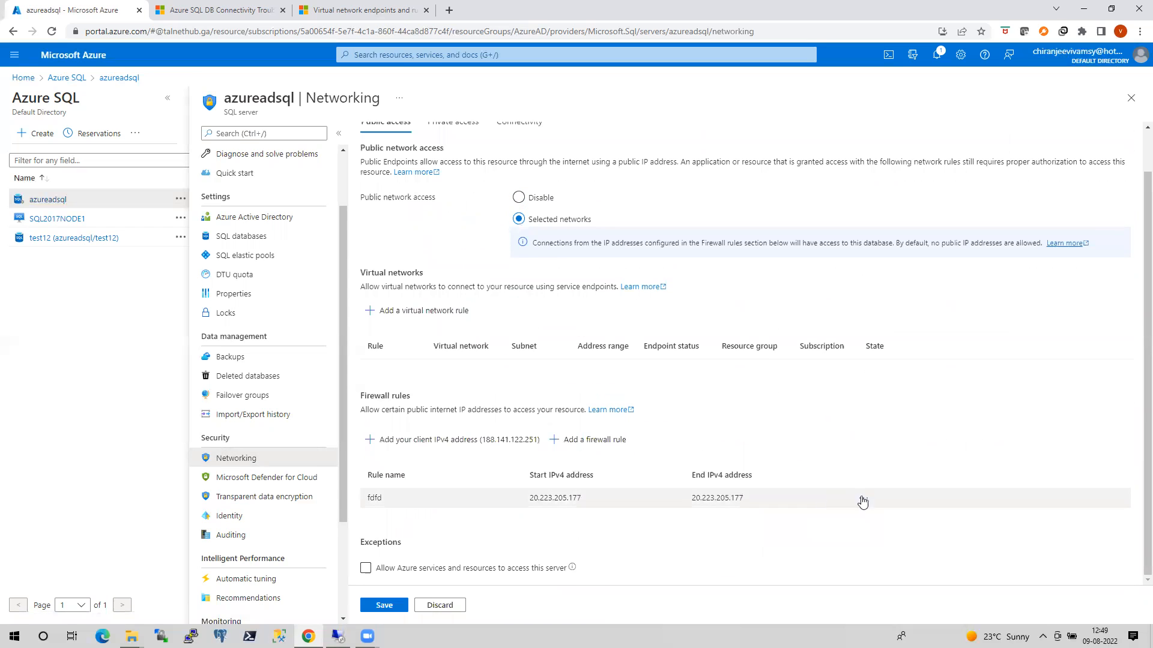
{"action": "left_click", "coordinate": [863, 499]}
{"action": "left_click", "coordinate": [805, 520]}
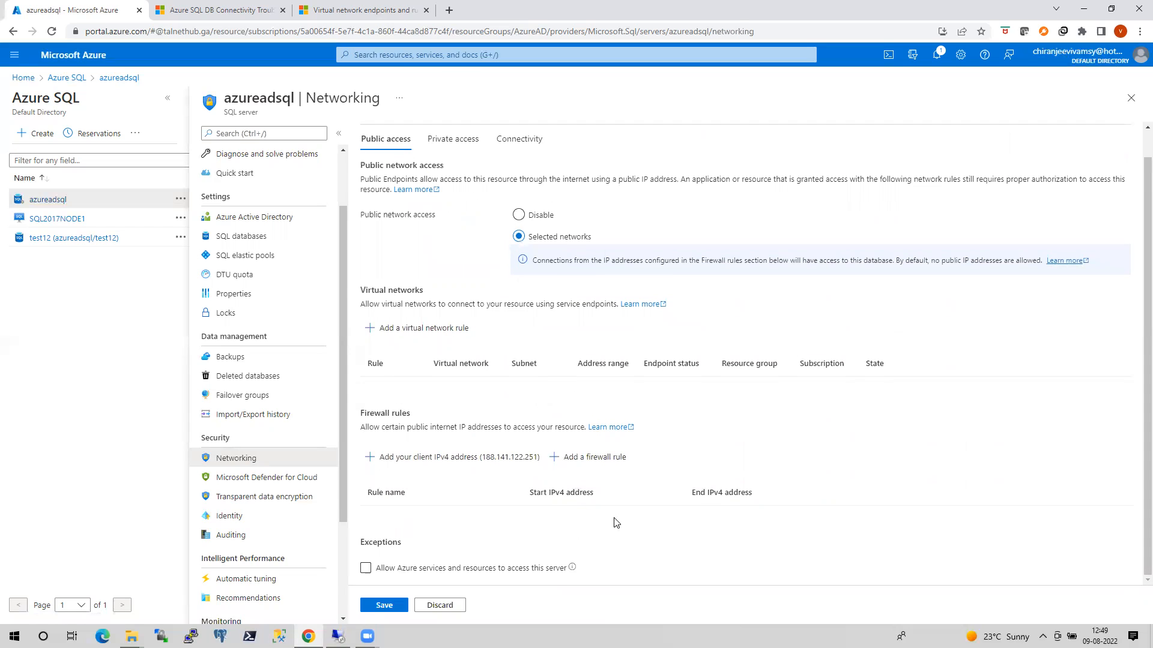
{"action": "left_click", "coordinate": [395, 609]}
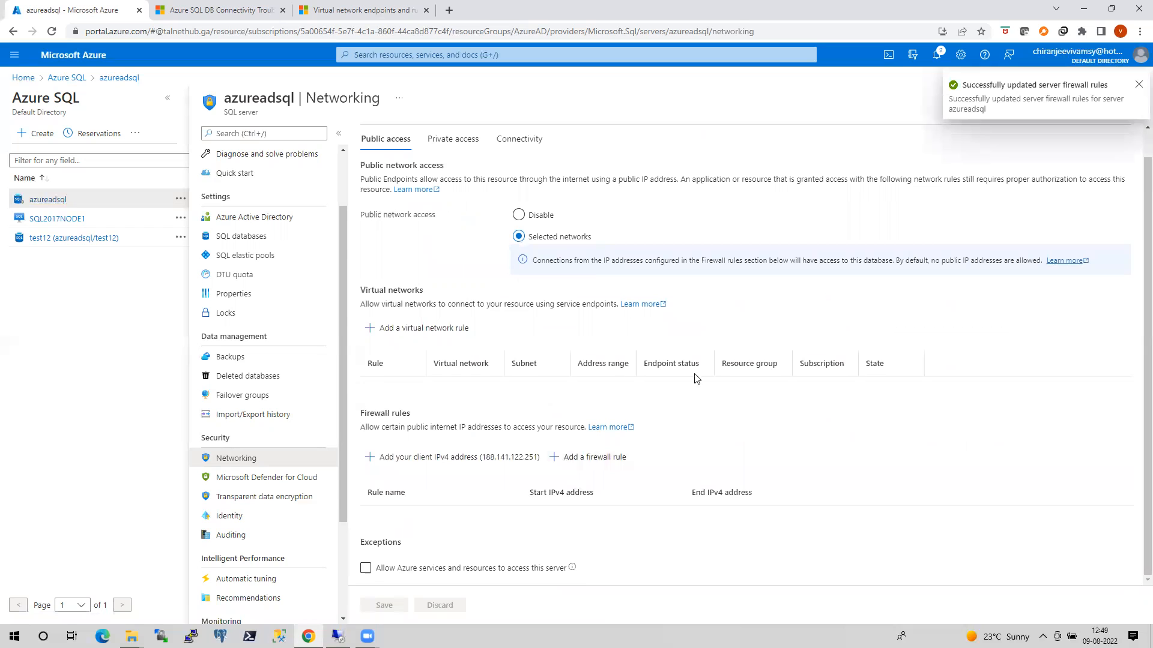
Review the azureadsql server's private access and connectivity settings, and return to its public access settings.
{"action": "left_click", "coordinate": [461, 143]}
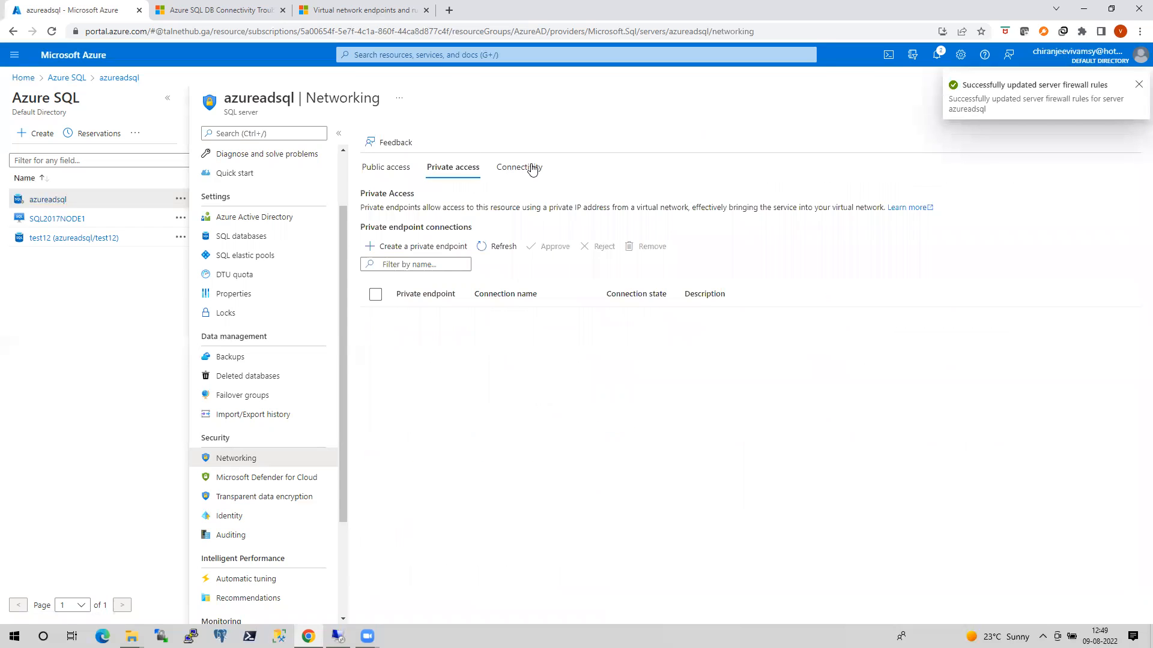
{"action": "left_click", "coordinate": [524, 168]}
{"action": "left_click", "coordinate": [398, 170]}
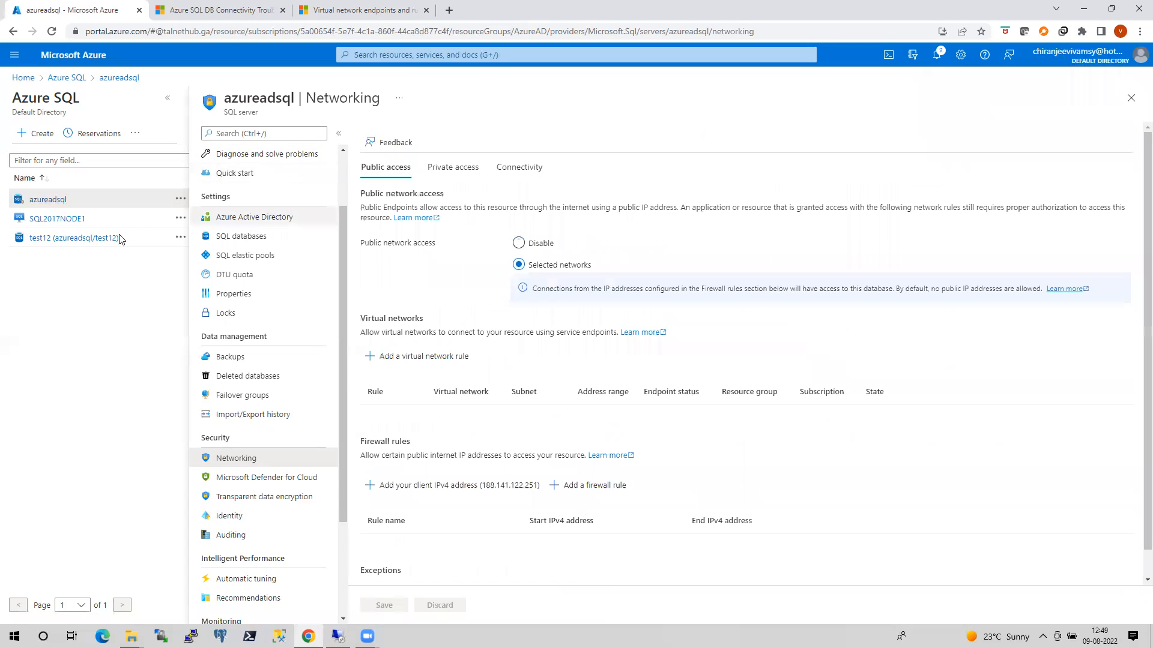
Copy the full server name from the azureadsql server's overview.
{"action": "left_click", "coordinate": [54, 203]}
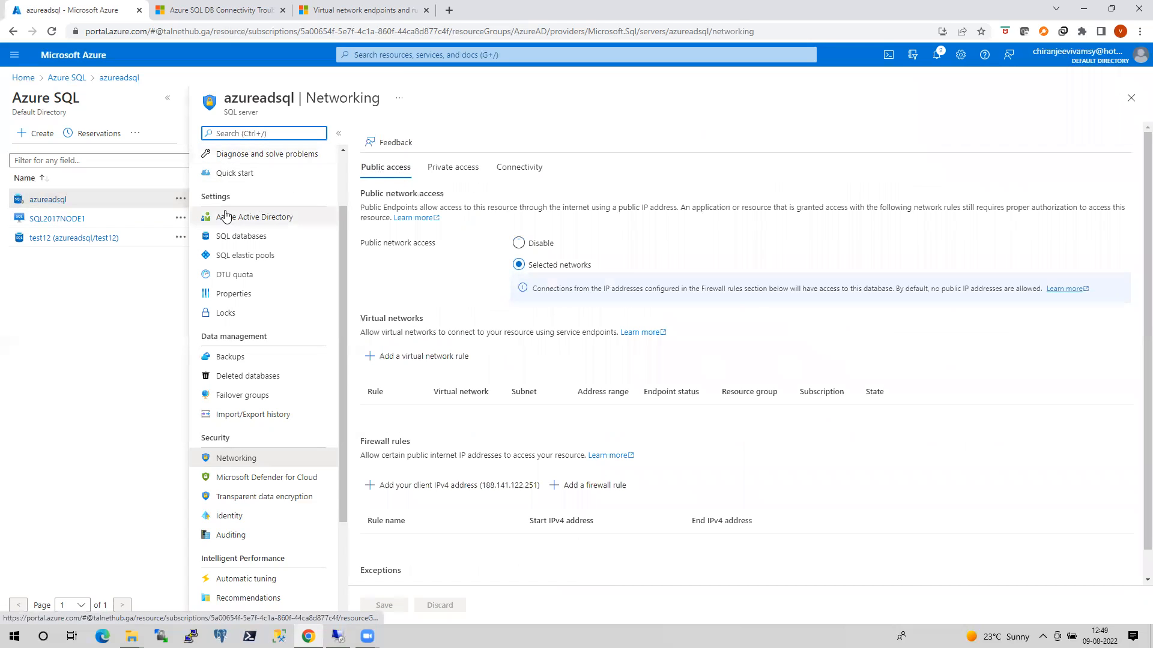
{"action": "scroll", "coordinate": [342, 239], "scroll_direction": "up", "scroll_amount": 3}
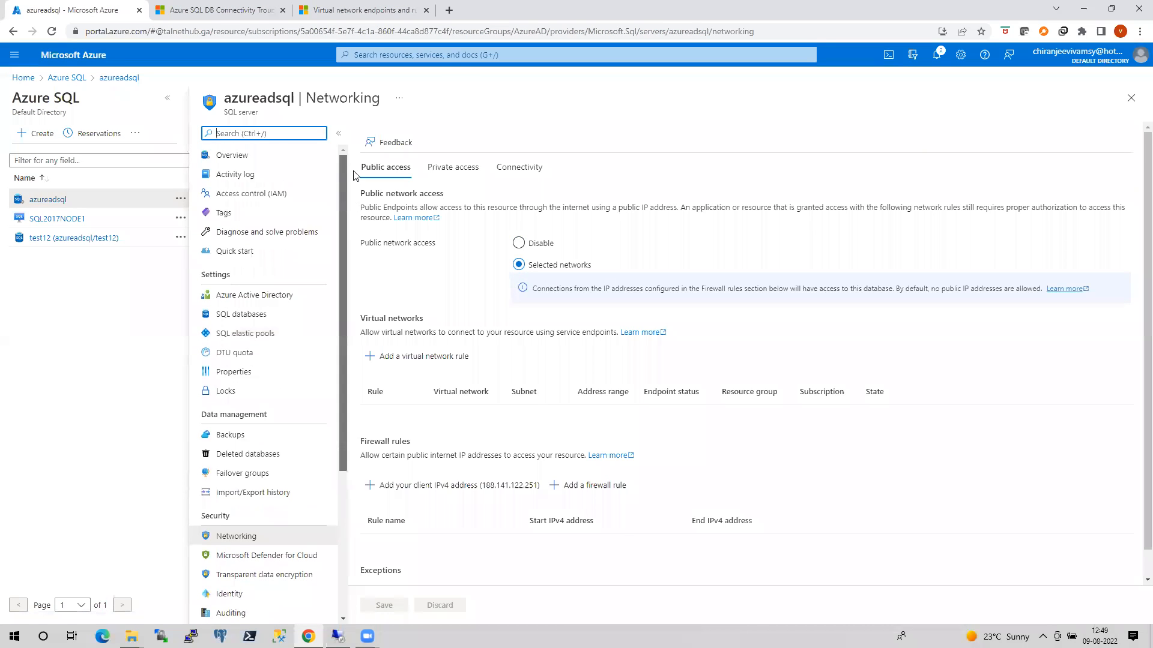
{"action": "left_click", "coordinate": [235, 156]}
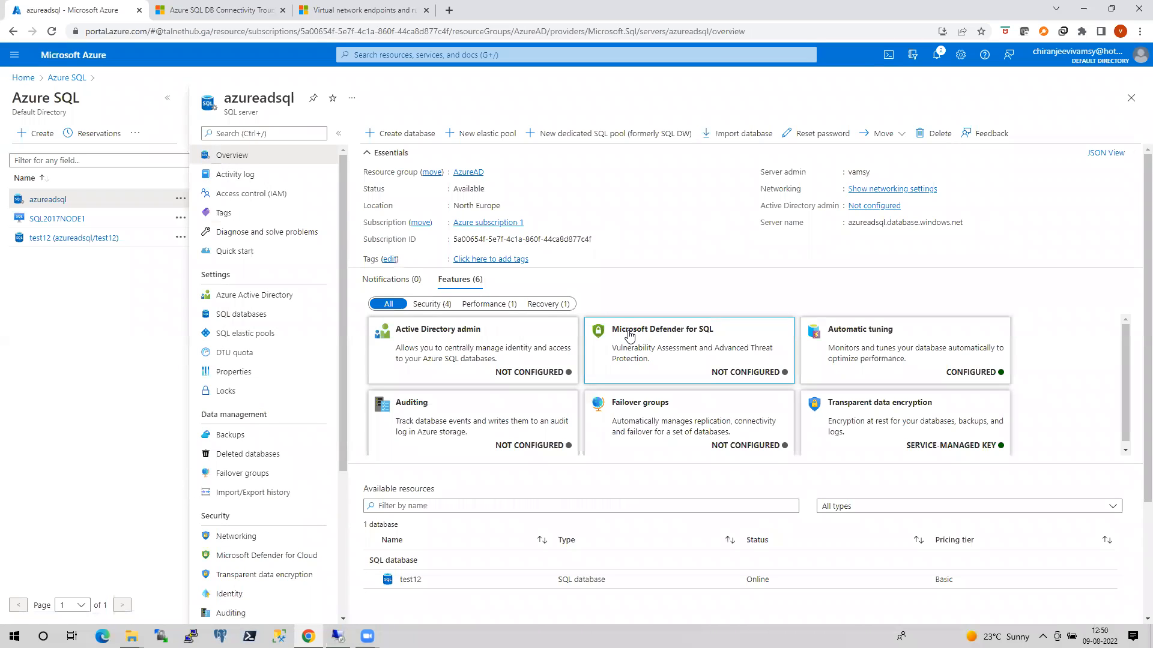
{"action": "left_click", "coordinate": [970, 225]}
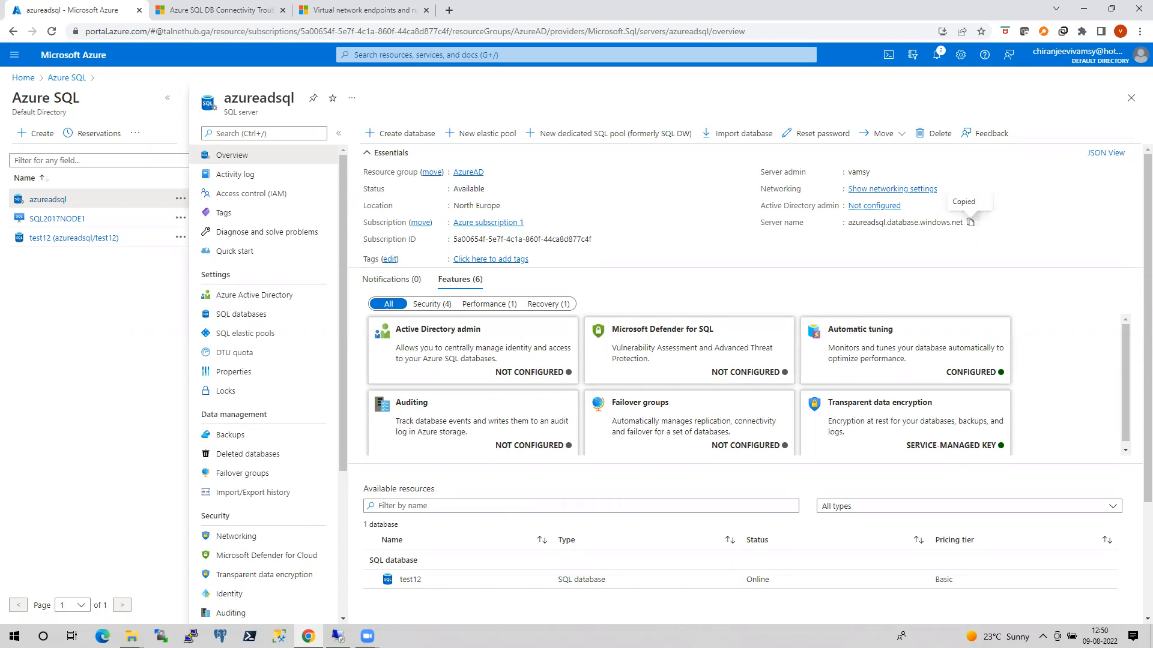
Open a command prompt on the local machine and run nslookup azureadsql.database.windows.net.
{"action": "key", "text": "super+r"}
{"action": "type", "text": "cmd"}
{"action": "key", "text": "Return"}
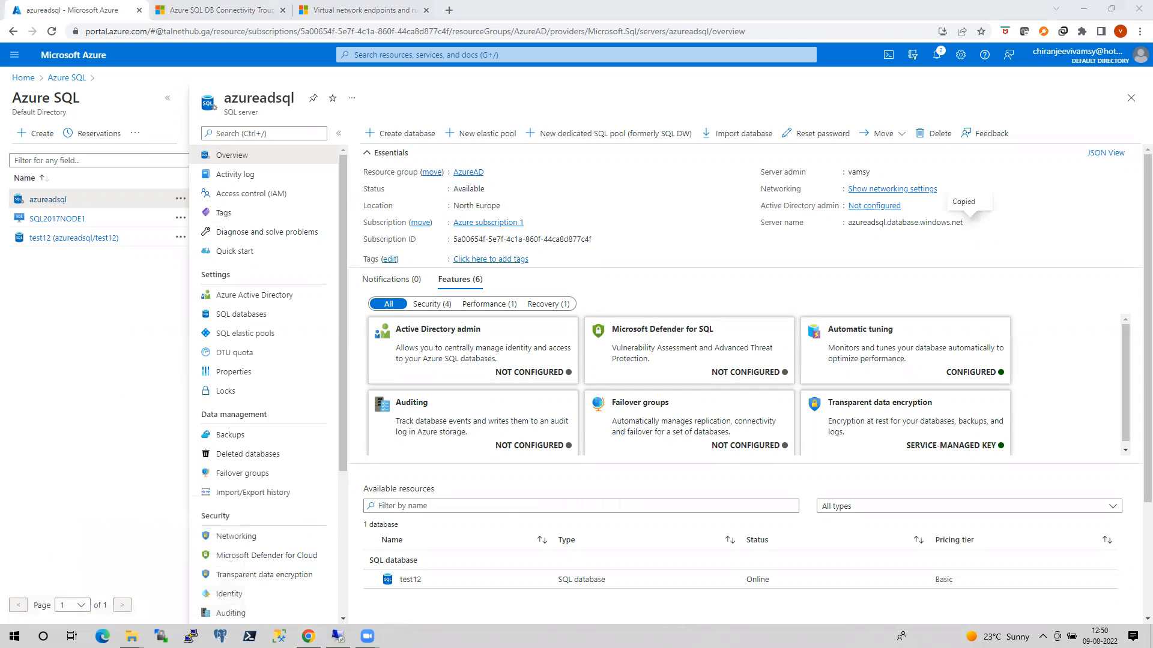
{"action": "type", "text": "ns"}
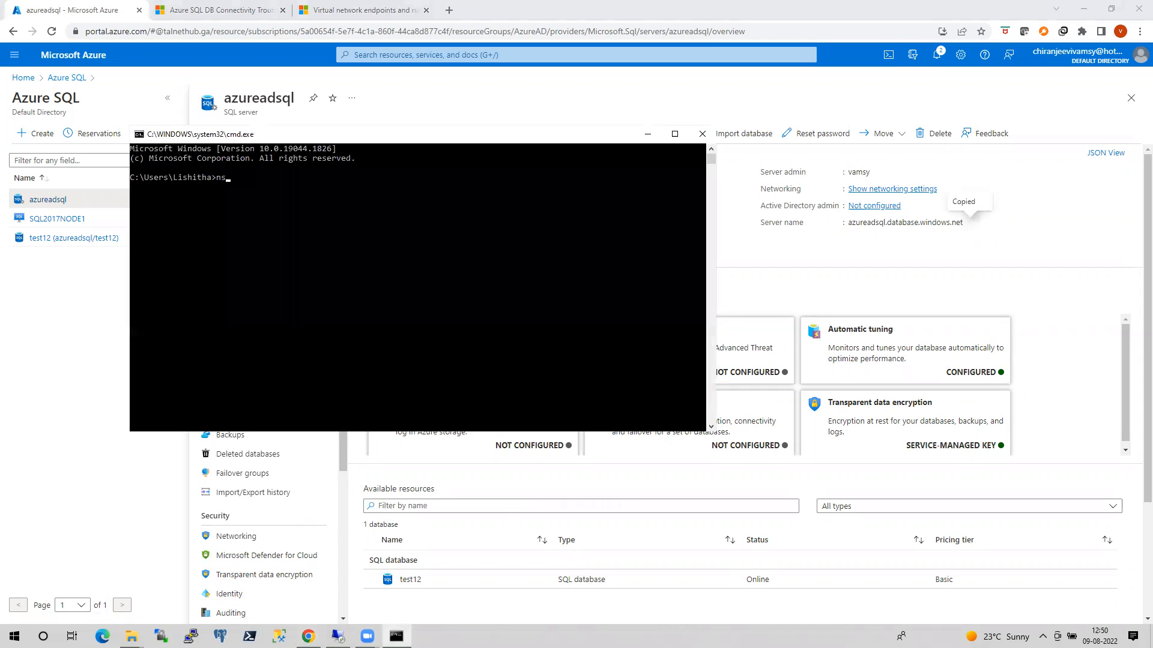
{"action": "type", "text": "lookup"}
{"action": "right_click", "coordinate": [449, 369]}
{"action": "key", "text": "Return"}
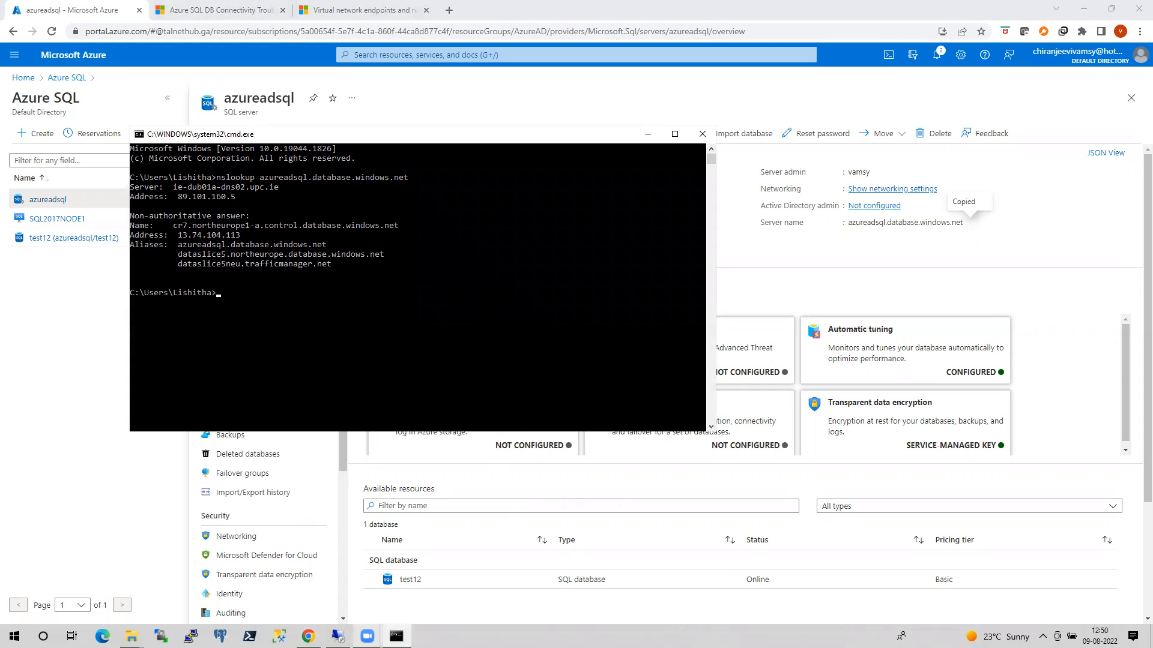
Switch to the remote desktop session and clear its desktop by closing SQLCMD and the results folder and minimizing PowerShell ISE and Notepad.
{"action": "left_click", "coordinate": [337, 637]}
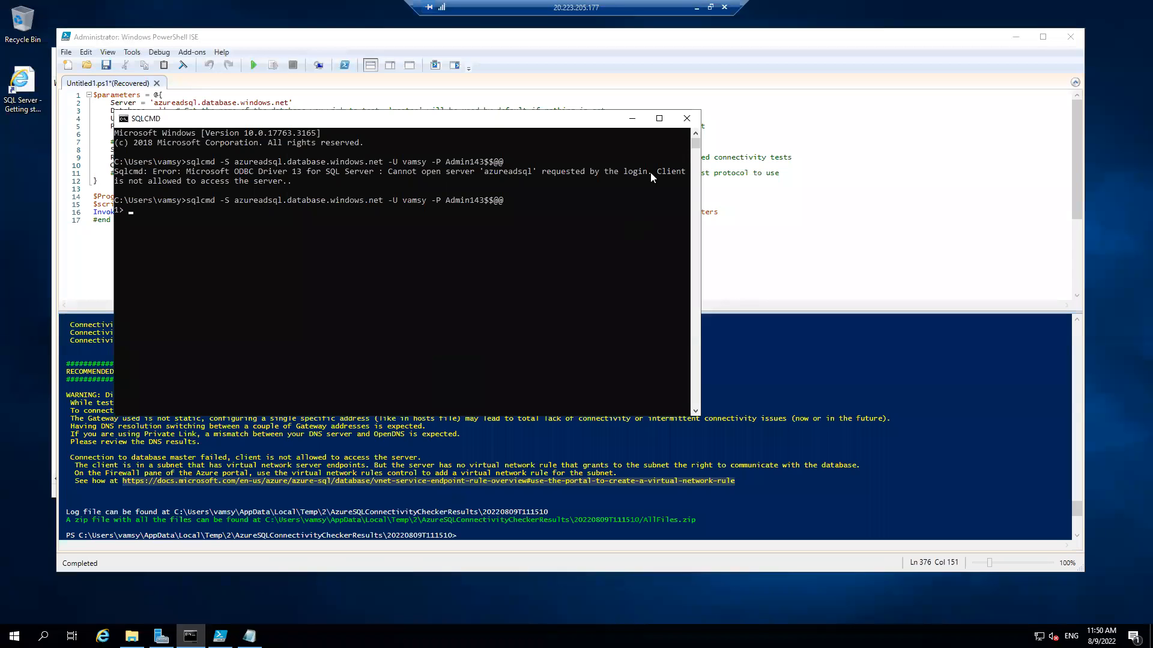
{"action": "left_click", "coordinate": [686, 118]}
{"action": "left_click", "coordinate": [1016, 37]}
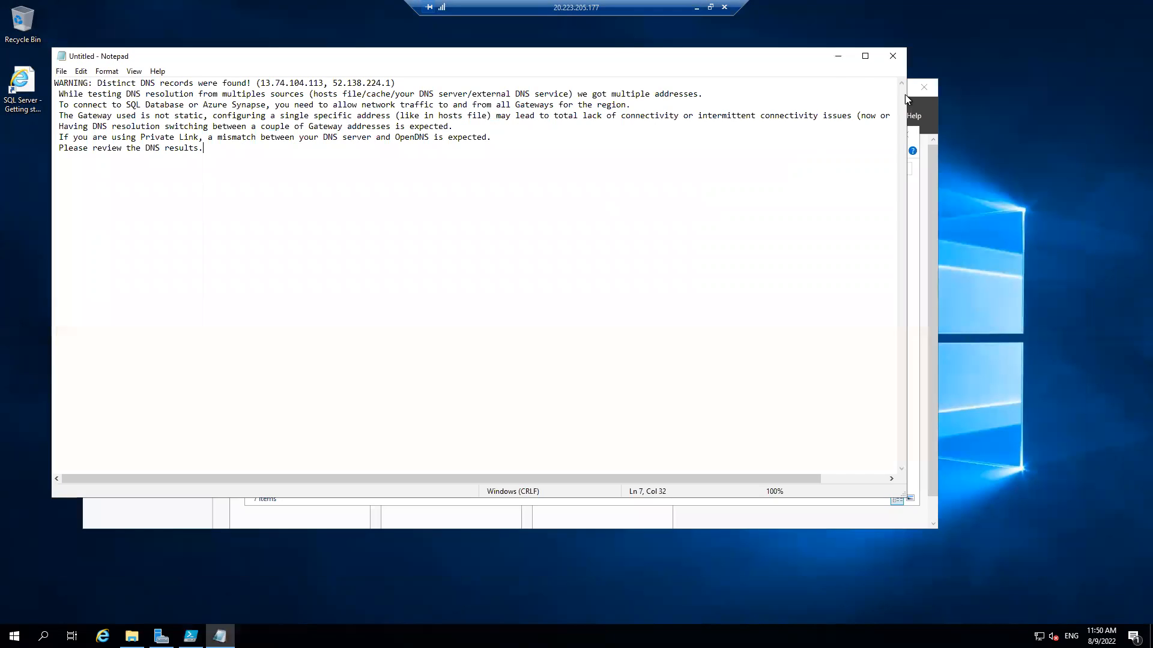
{"action": "left_click", "coordinate": [839, 57]}
{"action": "left_click", "coordinate": [927, 90]}
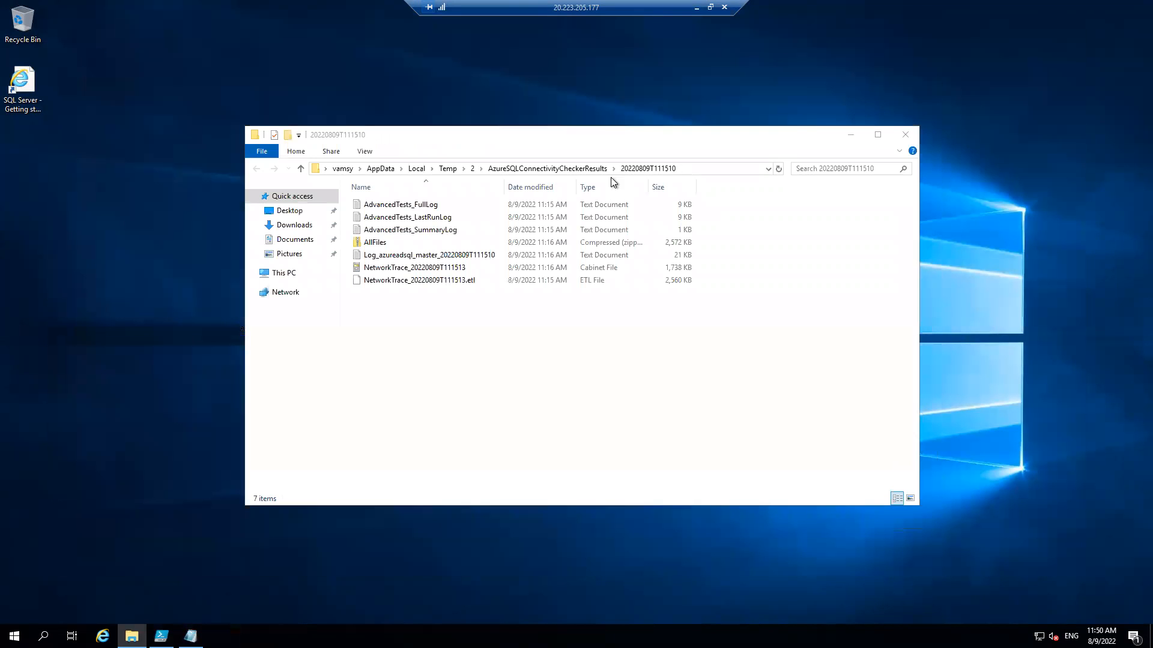
{"action": "left_click", "coordinate": [905, 135]}
Open a command prompt on the remote virtual machine and run nslookup azureadsql.database.windows.net.
{"action": "key", "text": "super+r"}
{"action": "type", "text": "cmd"}
{"action": "key", "text": "Return"}
{"action": "type", "text": "nslookup"}
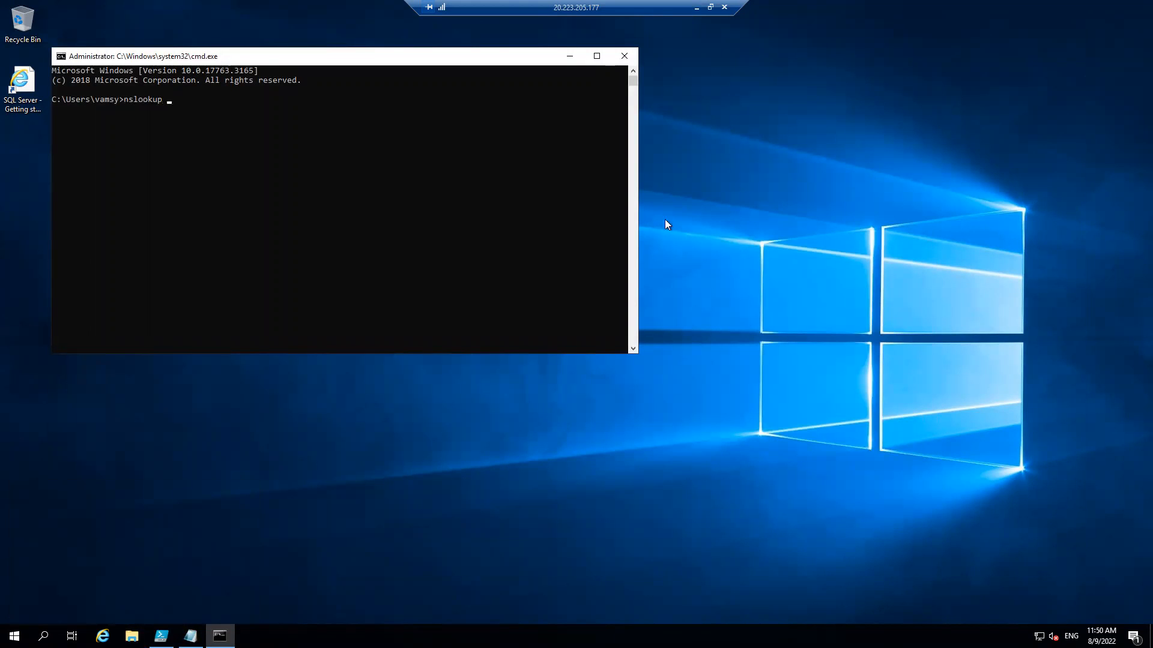
{"action": "right_click", "coordinate": [553, 240]}
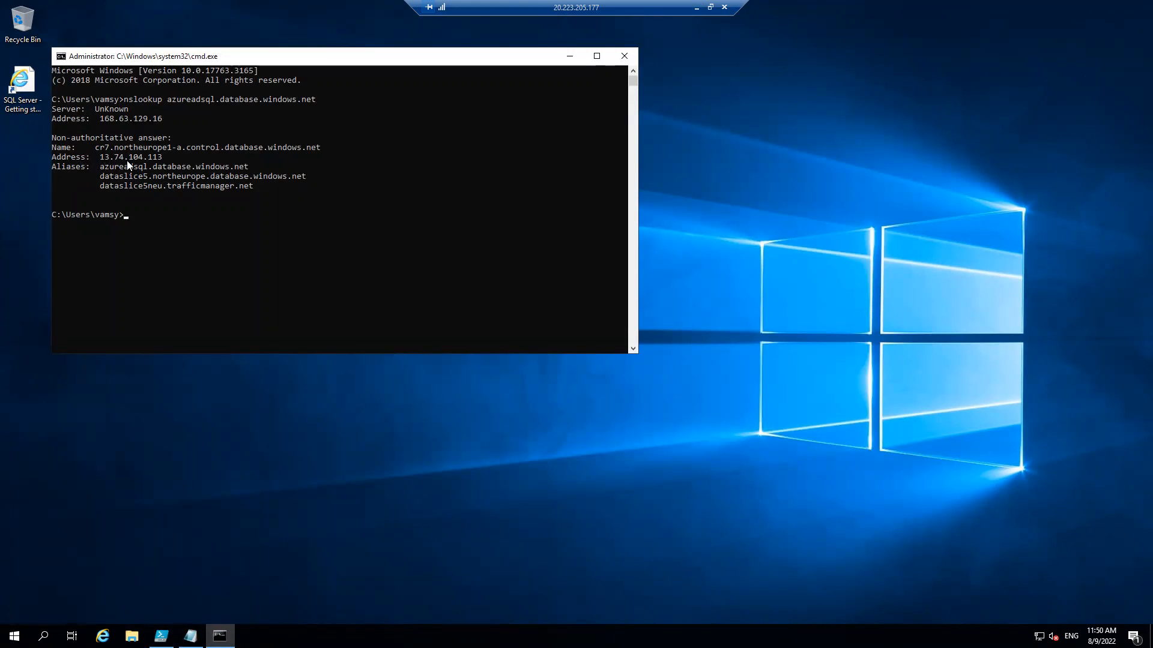
Return to the local desktop, open the recent Word document ending in _connectivity.docx, and view its first SQL database connectivity architecture diagram.
{"action": "left_click", "coordinate": [697, 7]}
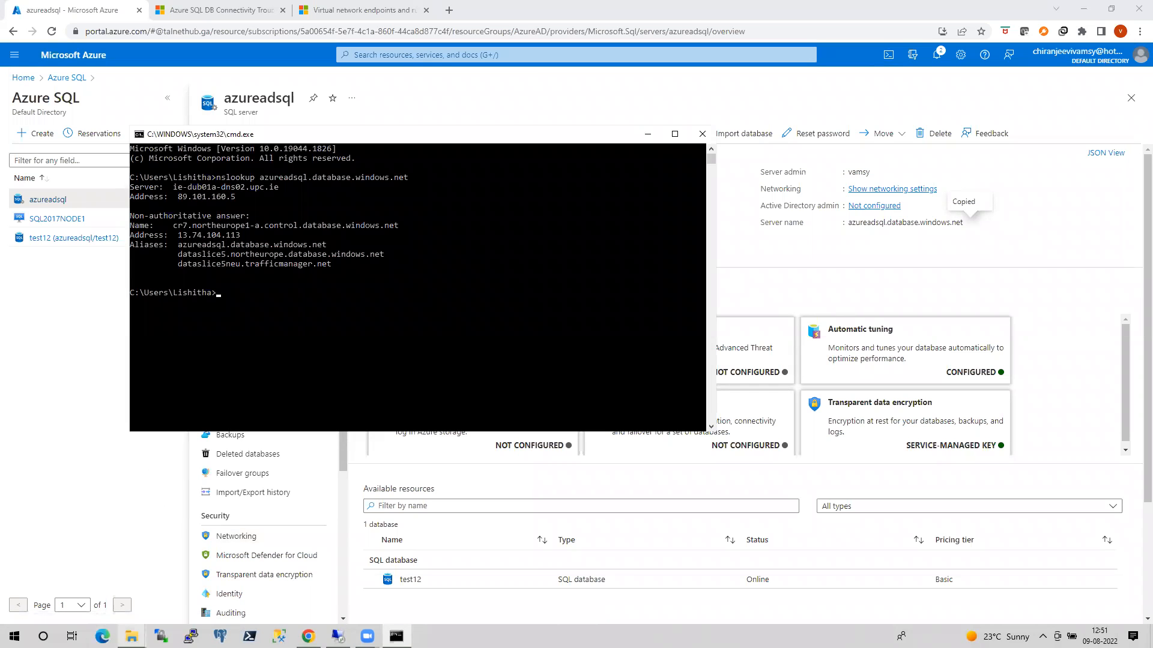
{"action": "left_click", "coordinate": [131, 636]}
{"action": "left_click", "coordinate": [93, 585]}
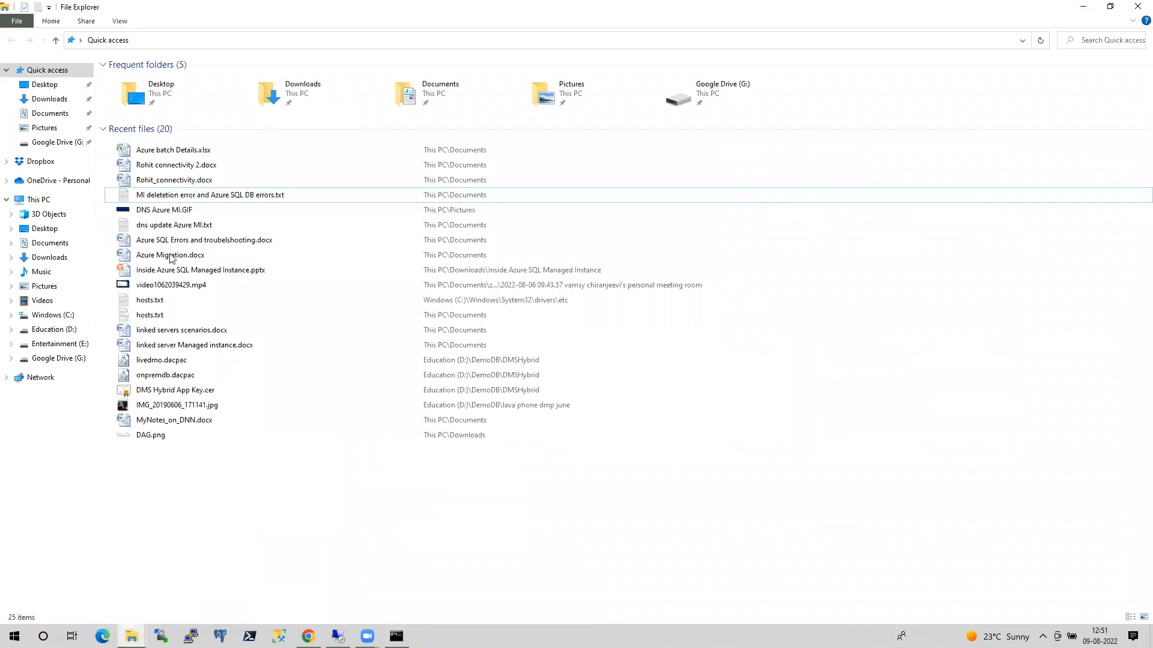
{"action": "double_click", "coordinate": [198, 180]}
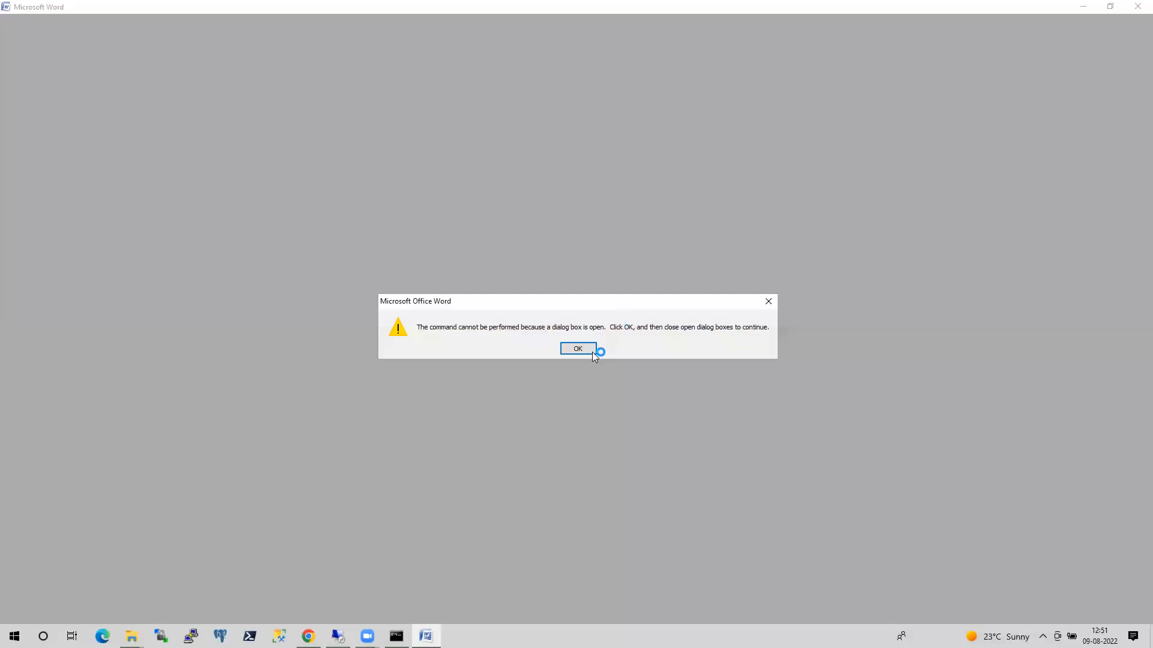
{"action": "left_click", "coordinate": [591, 352]}
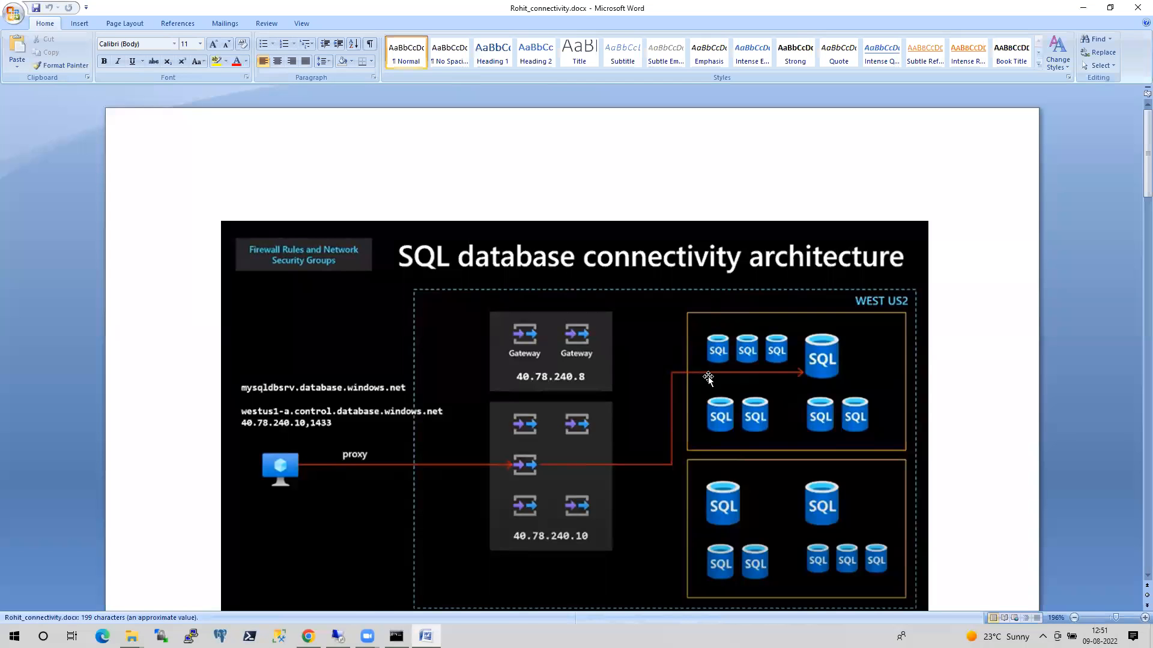
{"action": "scroll", "coordinate": [708, 377], "scroll_direction": "down", "scroll_amount": 1}
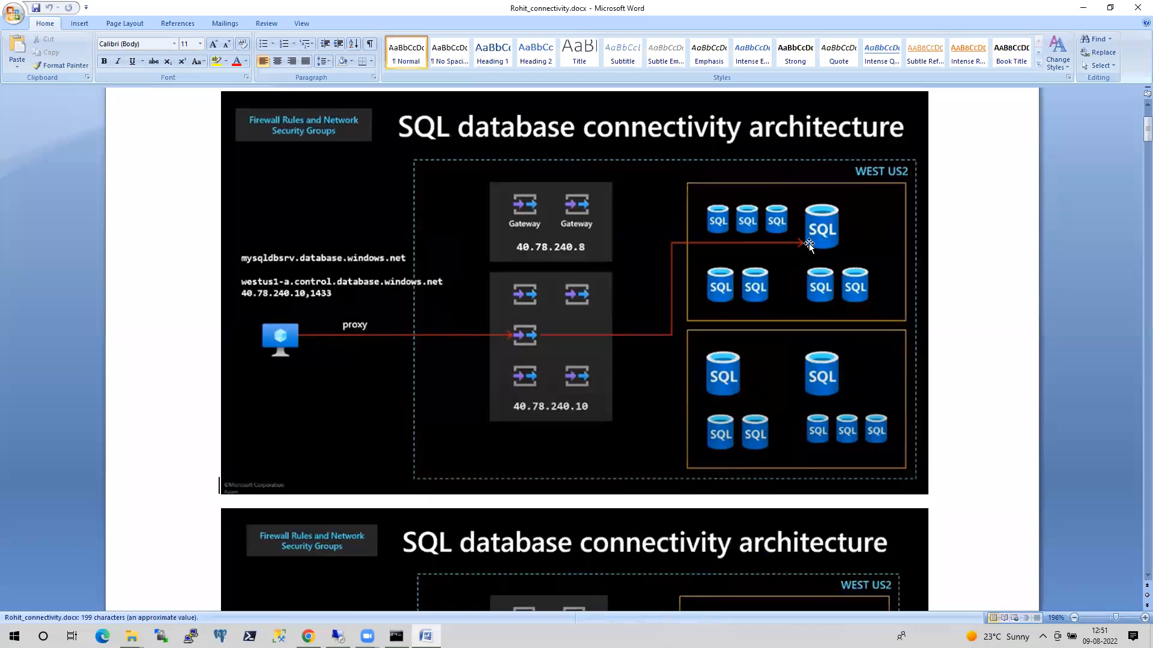
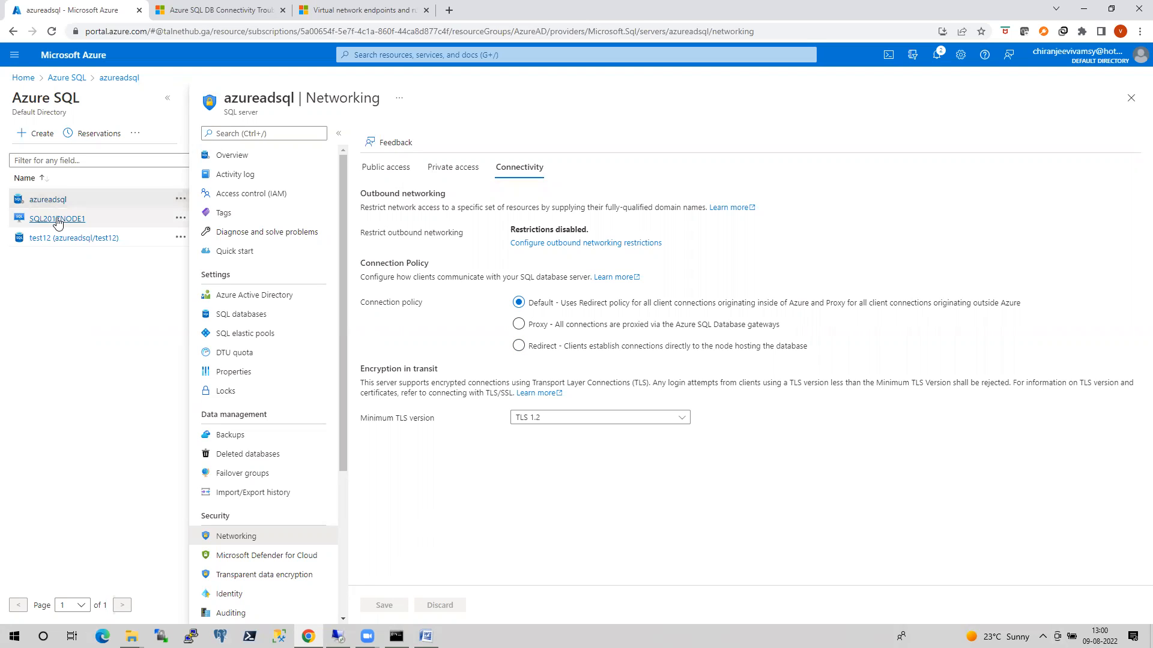
Reopen the azureadsql server's Networking page and review its private access, connectivity and public access settings, including the firewall rules and exceptions.
{"action": "left_click", "coordinate": [231, 155]}
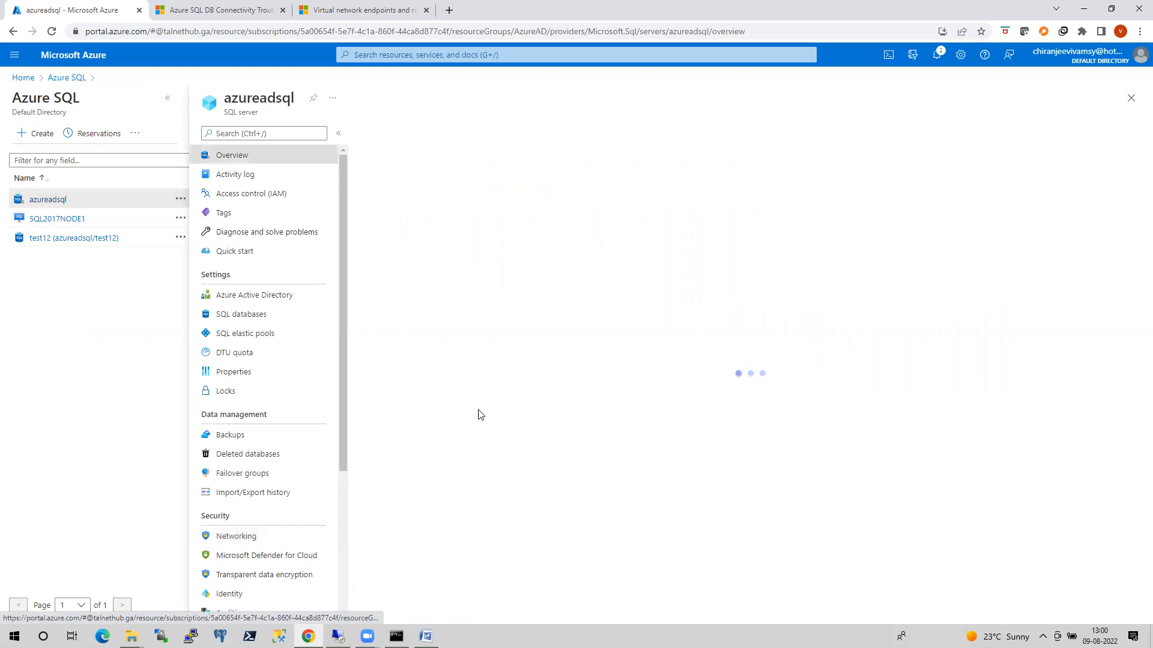
{"action": "left_click", "coordinate": [247, 536]}
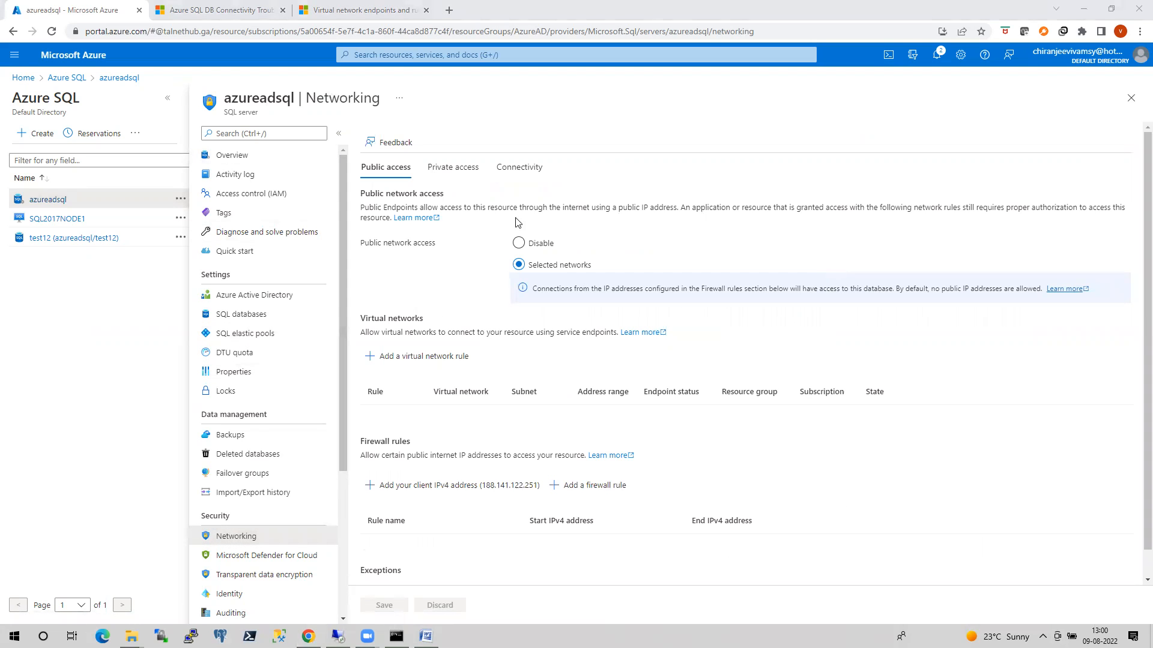
{"action": "left_click", "coordinate": [453, 168]}
{"action": "left_click", "coordinate": [535, 166]}
{"action": "left_click", "coordinate": [385, 167]}
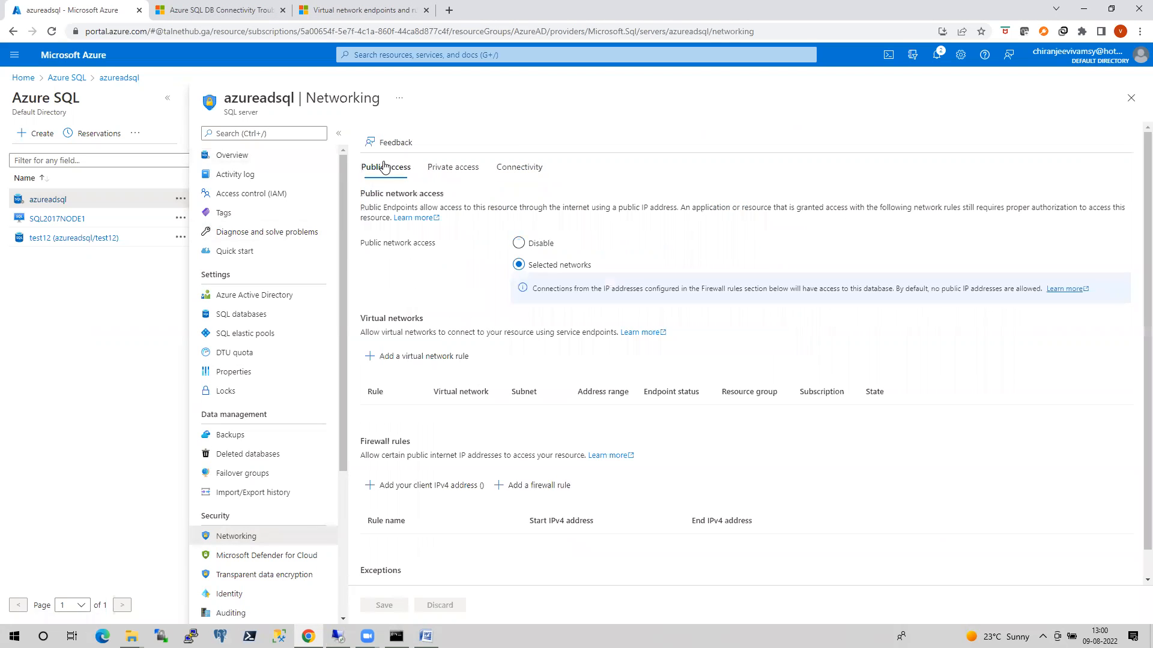
{"action": "scroll", "coordinate": [756, 460], "scroll_direction": "down", "scroll_amount": 1}
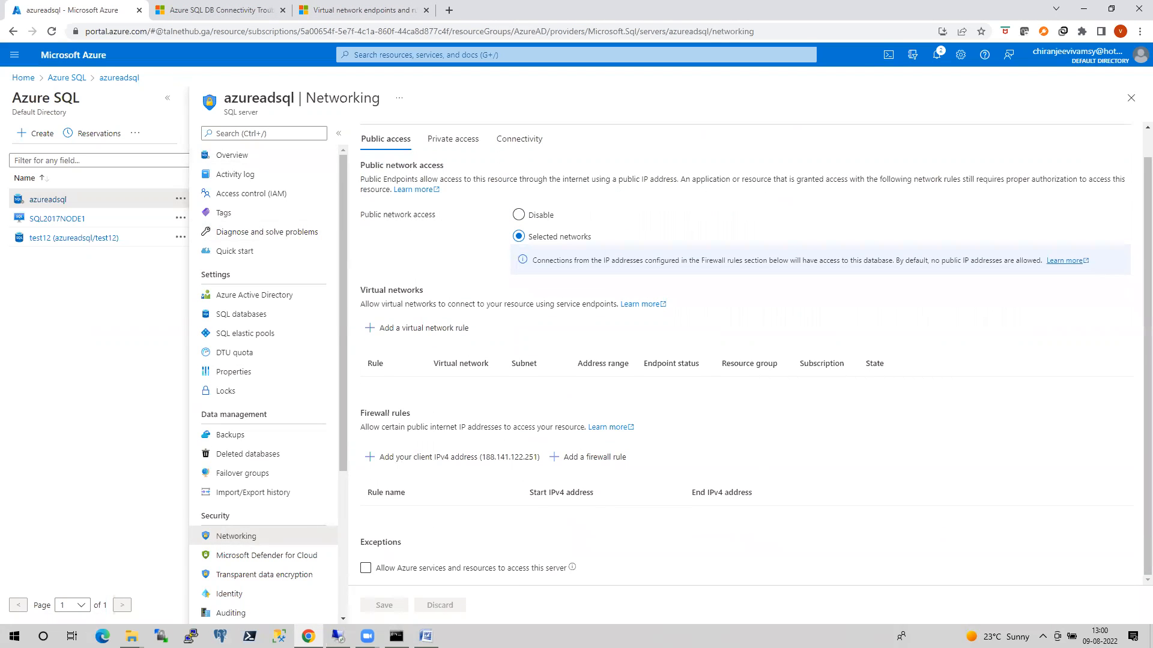
Try to connect to azureadsql.database.windows.net with sqlcmd from the local command prompt, entering the SQL login and password, and maximize the window.
{"action": "left_click", "coordinate": [398, 583]}
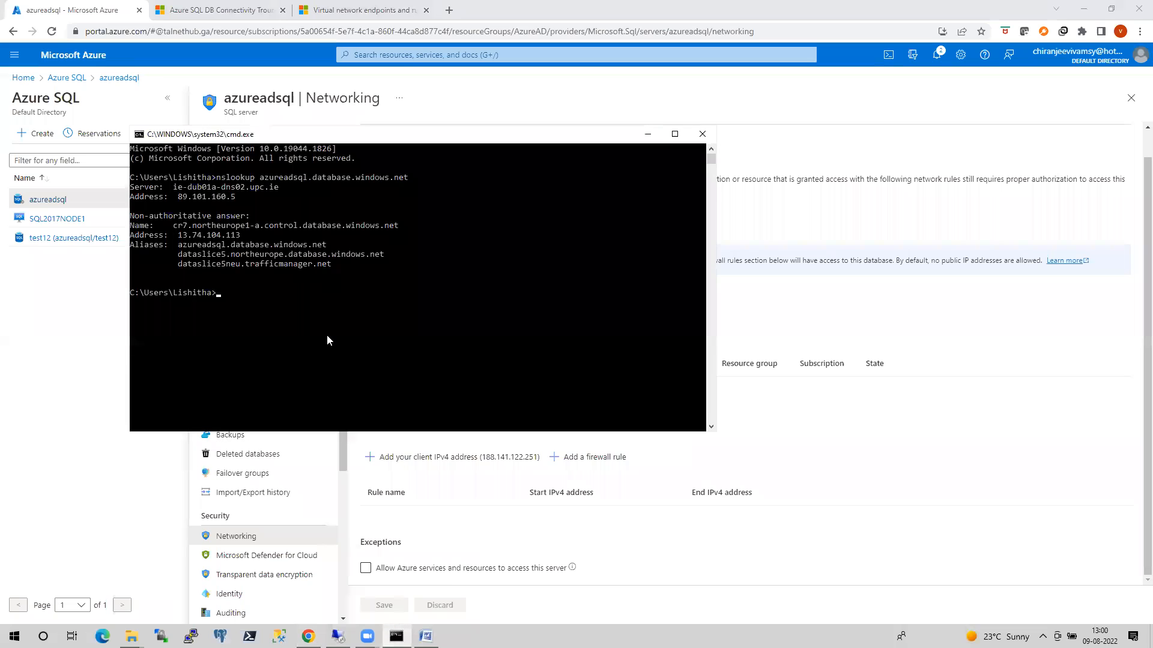
{"action": "type", "text": "sqlcmd -S"}
{"action": "right_click", "coordinate": [321, 302]}
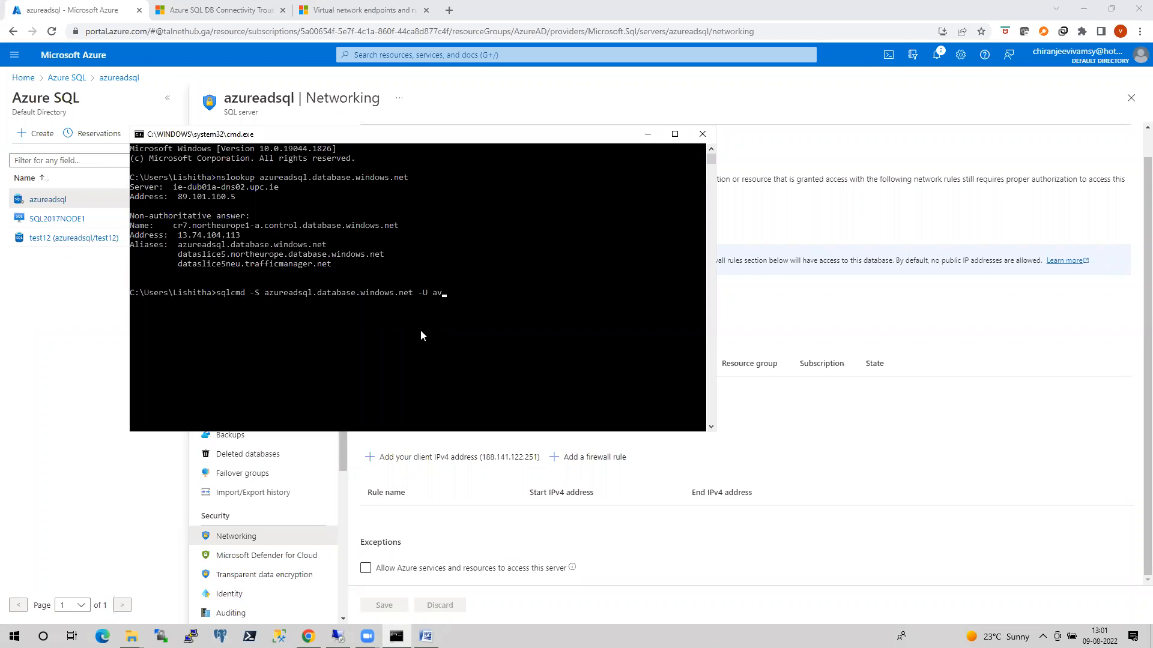
{"action": "key", "text": "Return"}
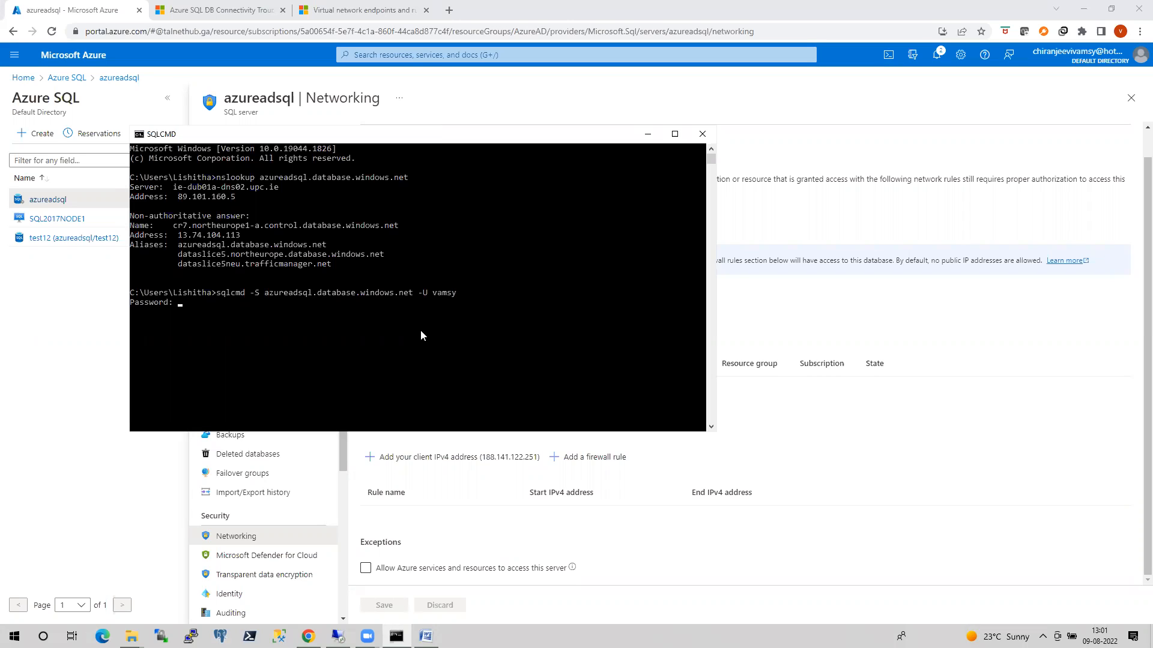
{"action": "key", "text": "Return"}
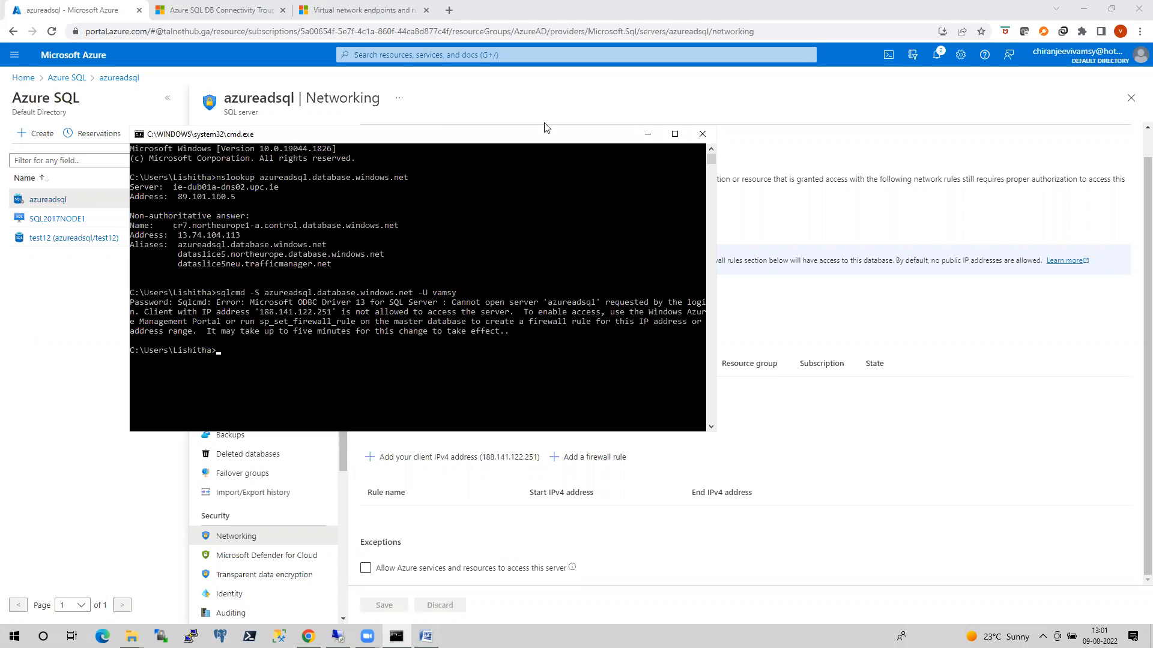
{"action": "left_click", "coordinate": [674, 134]}
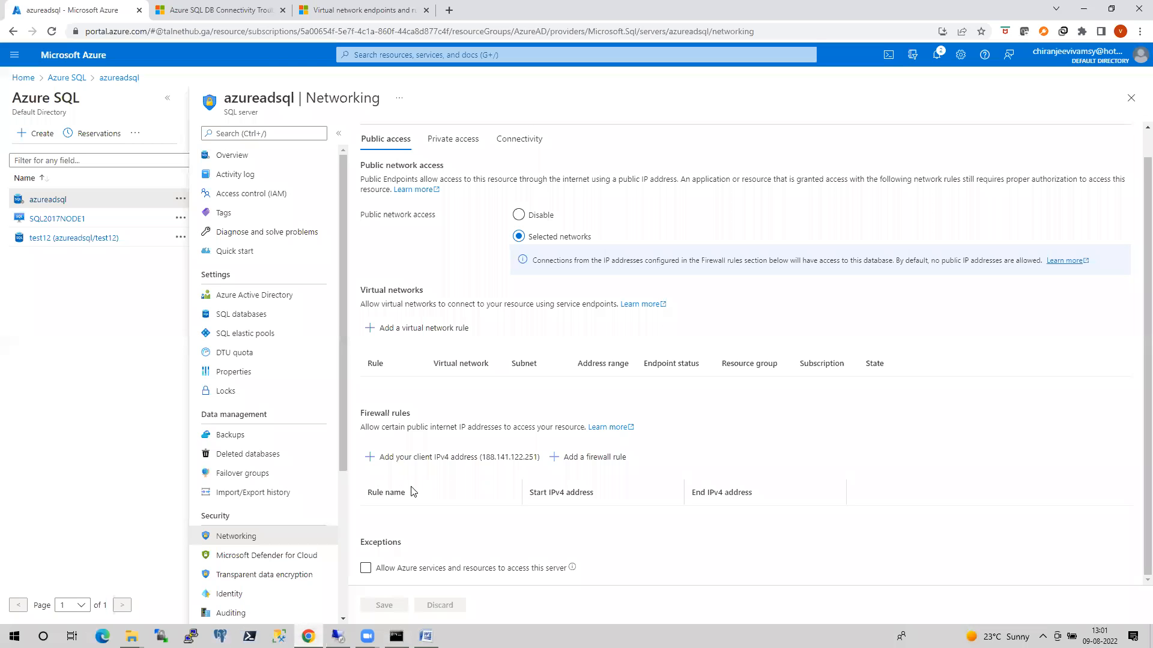
Return to the Azure portal, add the current client IPv4 address as a firewall rule on azureadsql, and save it.
{"action": "left_click", "coordinate": [308, 636]}
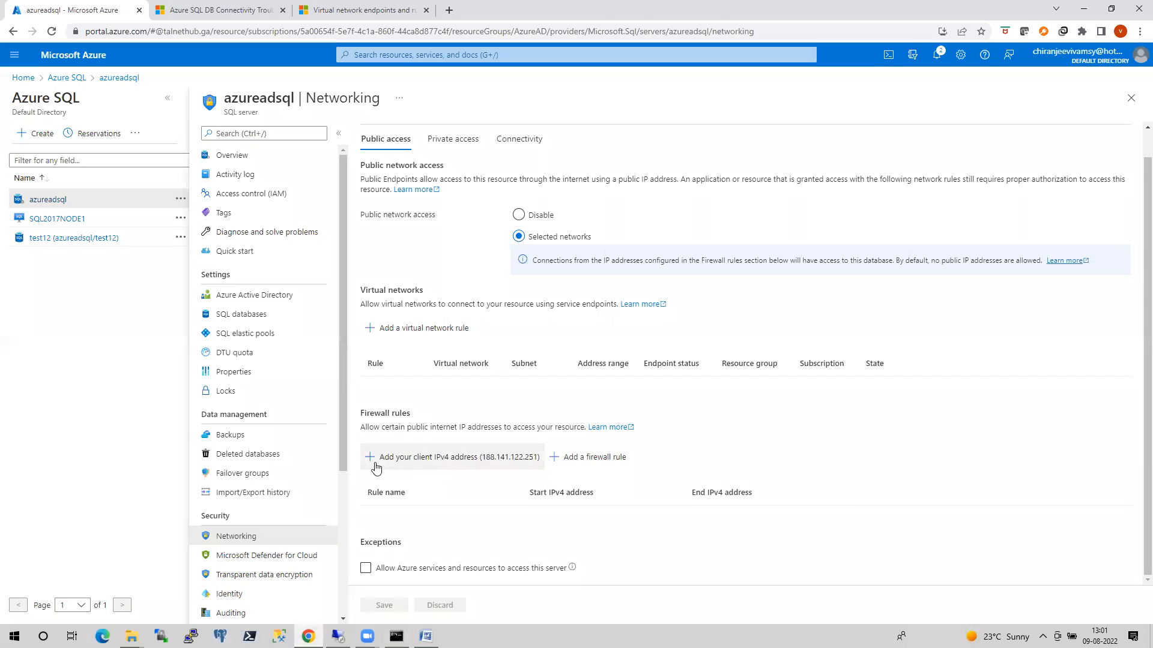
{"action": "left_click", "coordinate": [438, 461]}
{"action": "scroll", "coordinate": [479, 502], "scroll_direction": "down", "scroll_amount": 2}
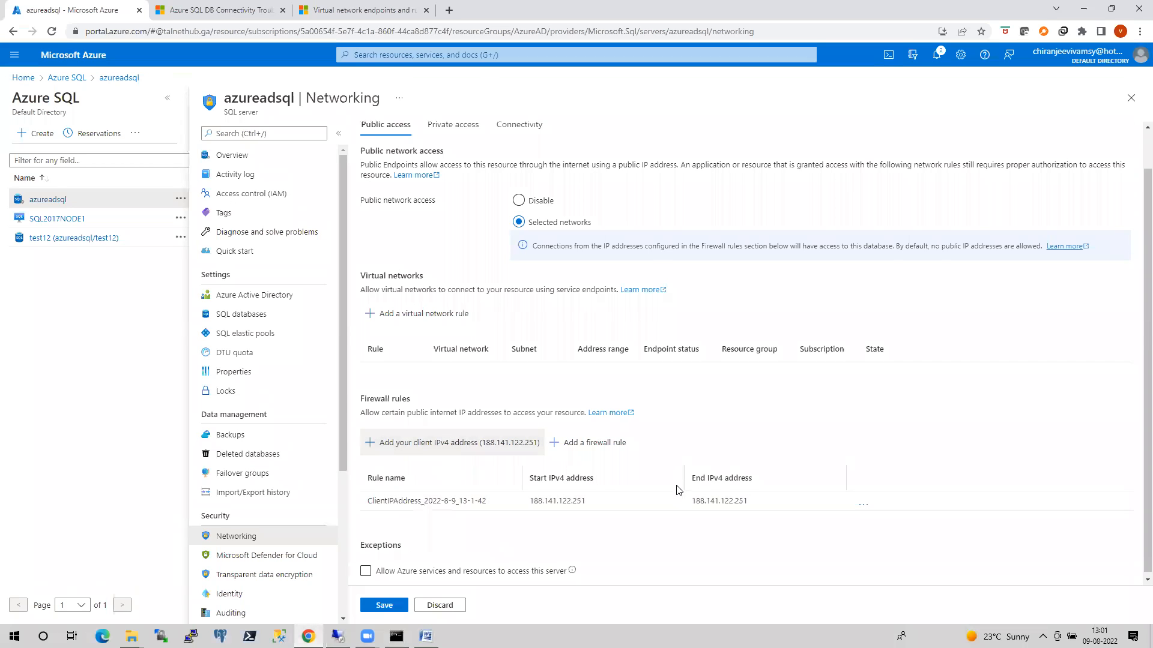
{"action": "left_click", "coordinate": [403, 610]}
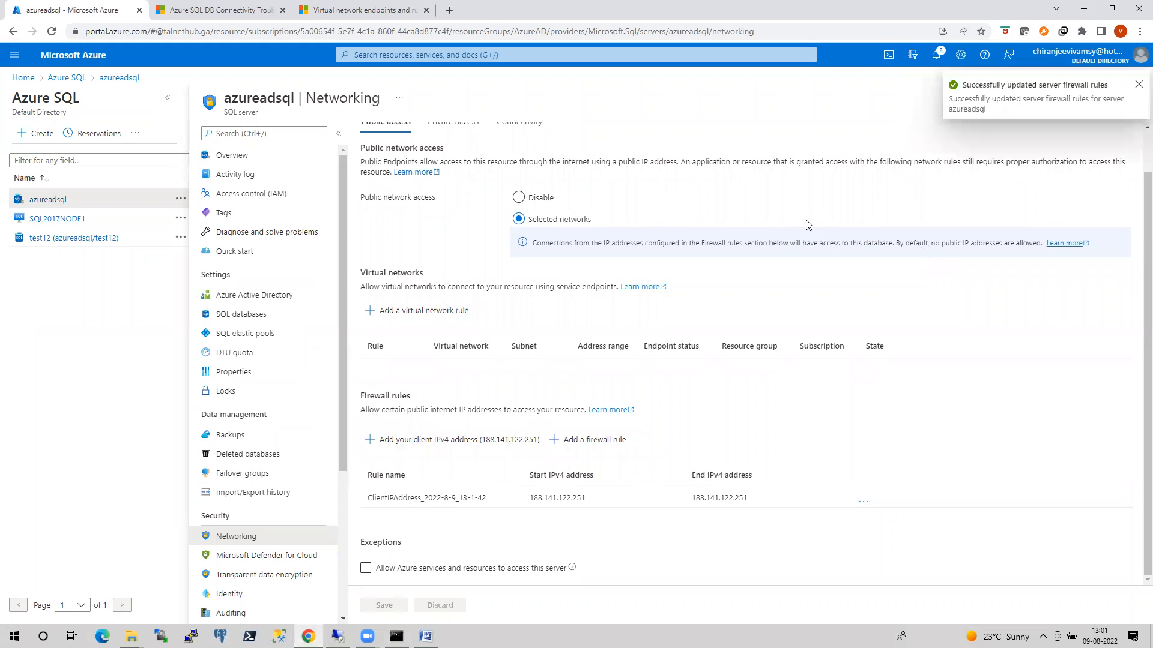
Rerun the sqlcmd connection to azureadsql.database.windows.net in the local command prompt and enter the login's password.
{"action": "left_click", "coordinate": [397, 637]}
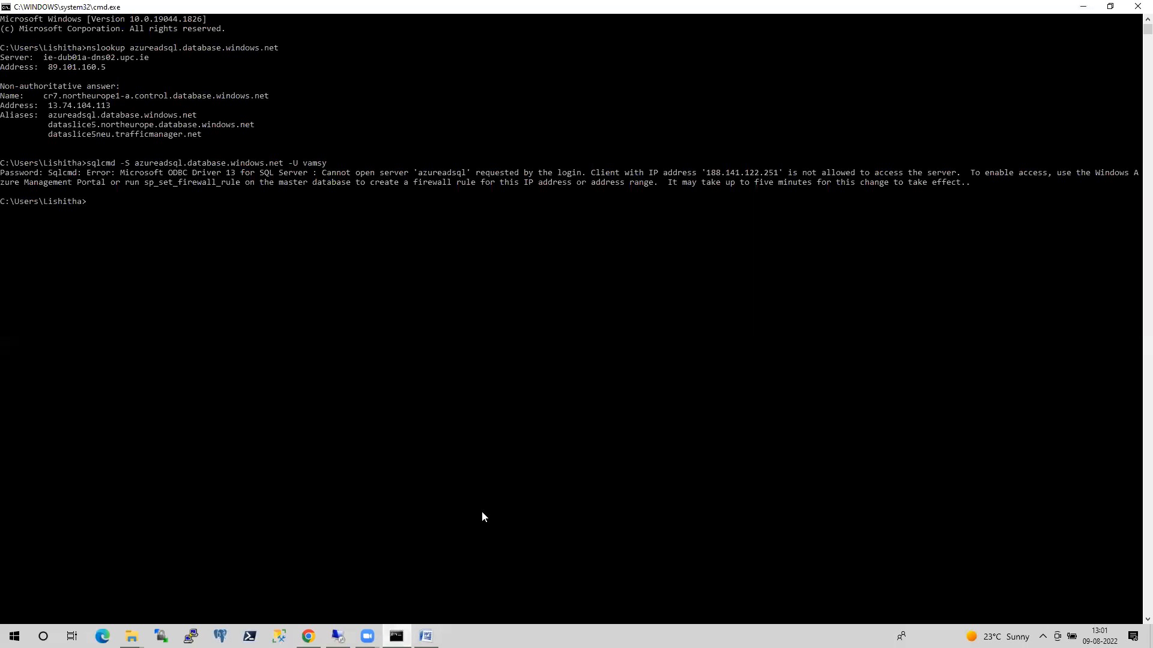
{"action": "key", "text": "Up"}
{"action": "key", "text": "Return"}
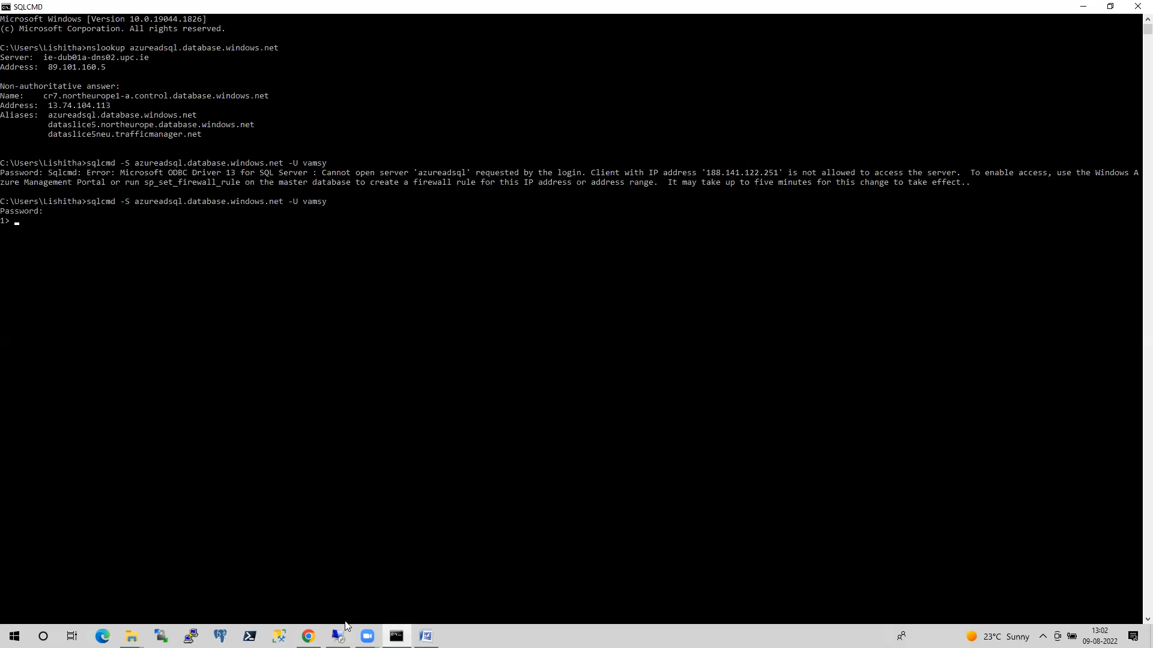
Switch to the remote virtual machine and connect to azureadsql.database.windows.net with sqlcmd in its command prompt, entering the SQL login and password.
{"action": "left_click", "coordinate": [337, 637]}
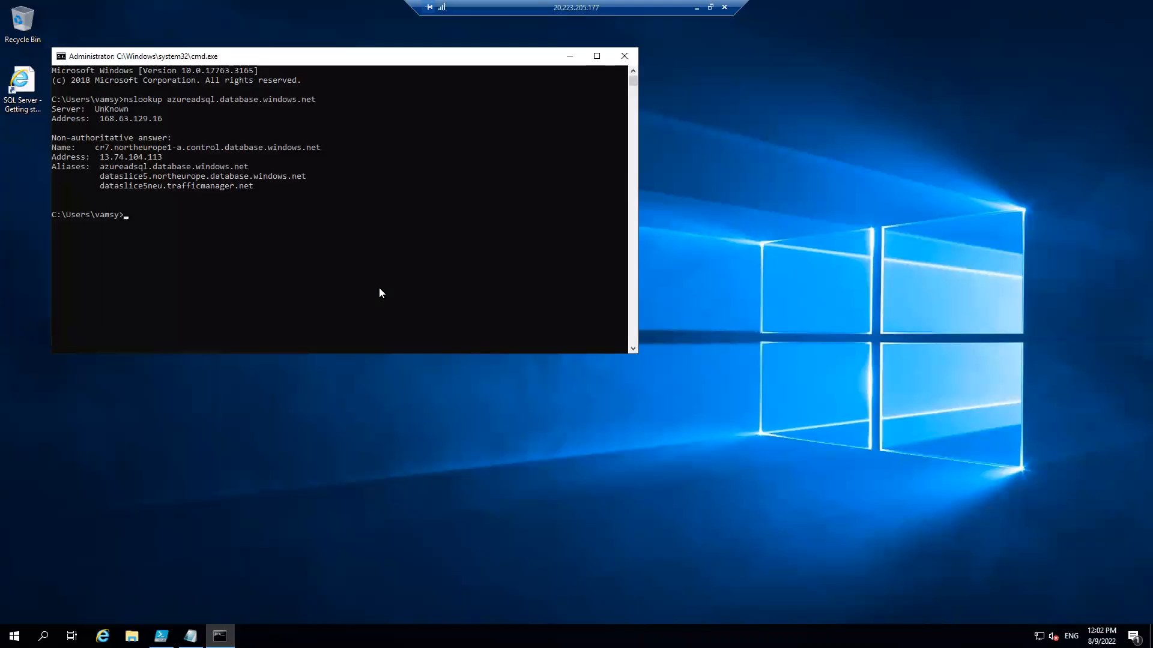
{"action": "left_click", "coordinate": [572, 57]}
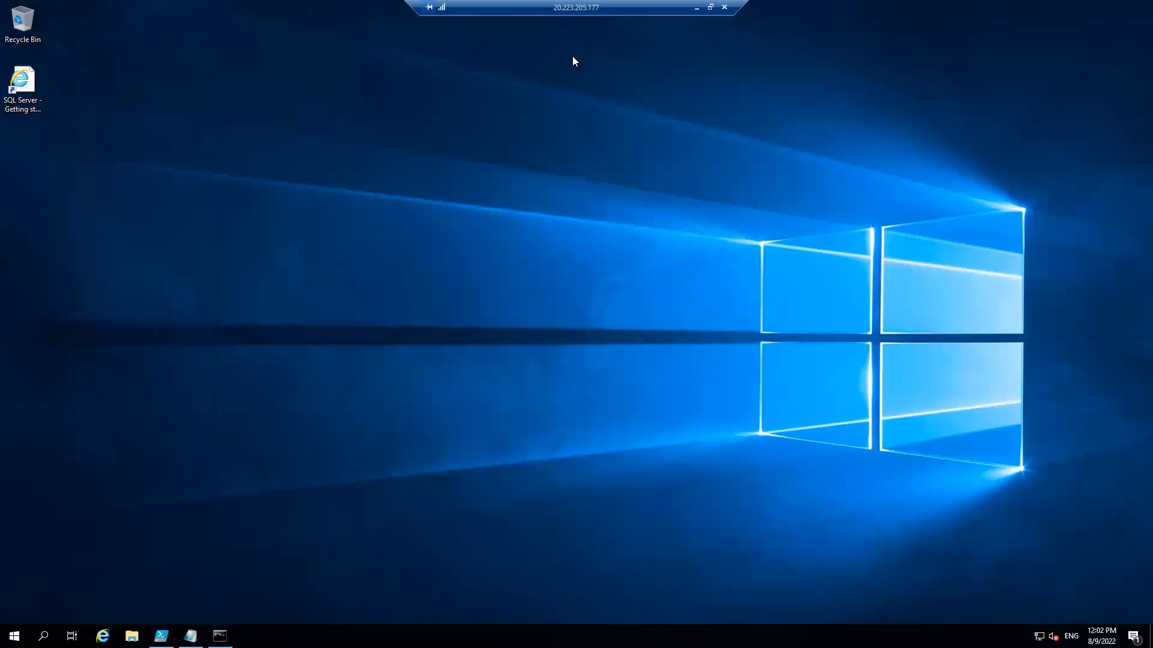
{"action": "right_click", "coordinate": [14, 637]}
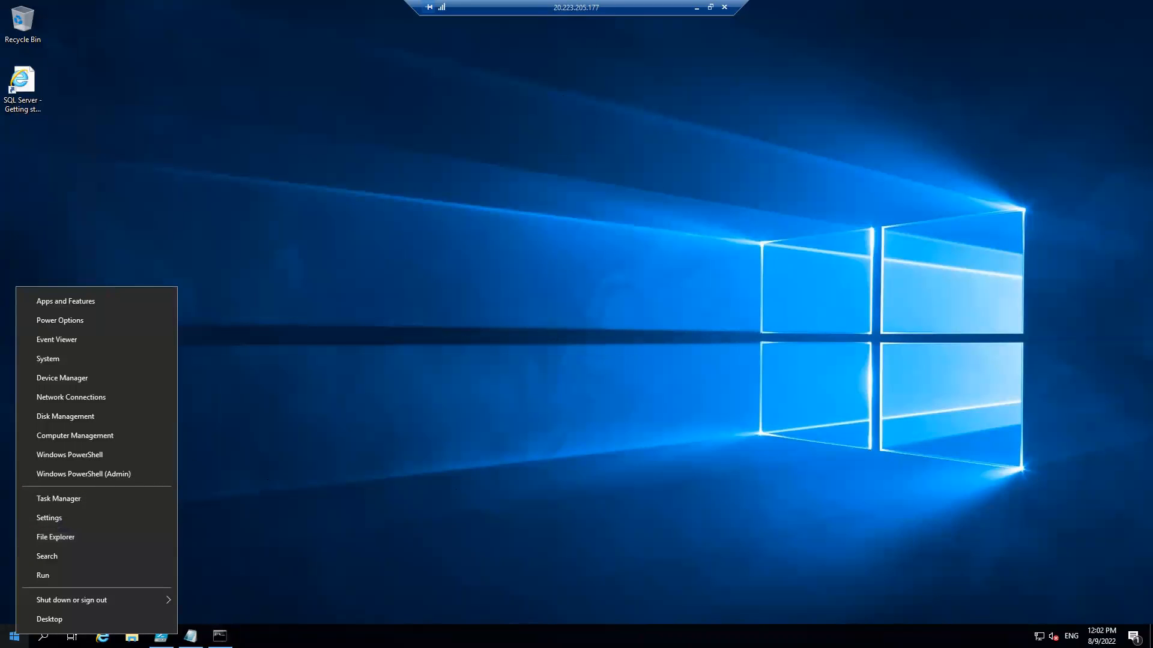
{"action": "left_click", "coordinate": [220, 636]}
{"action": "type", "text": "sqlcmd -S"}
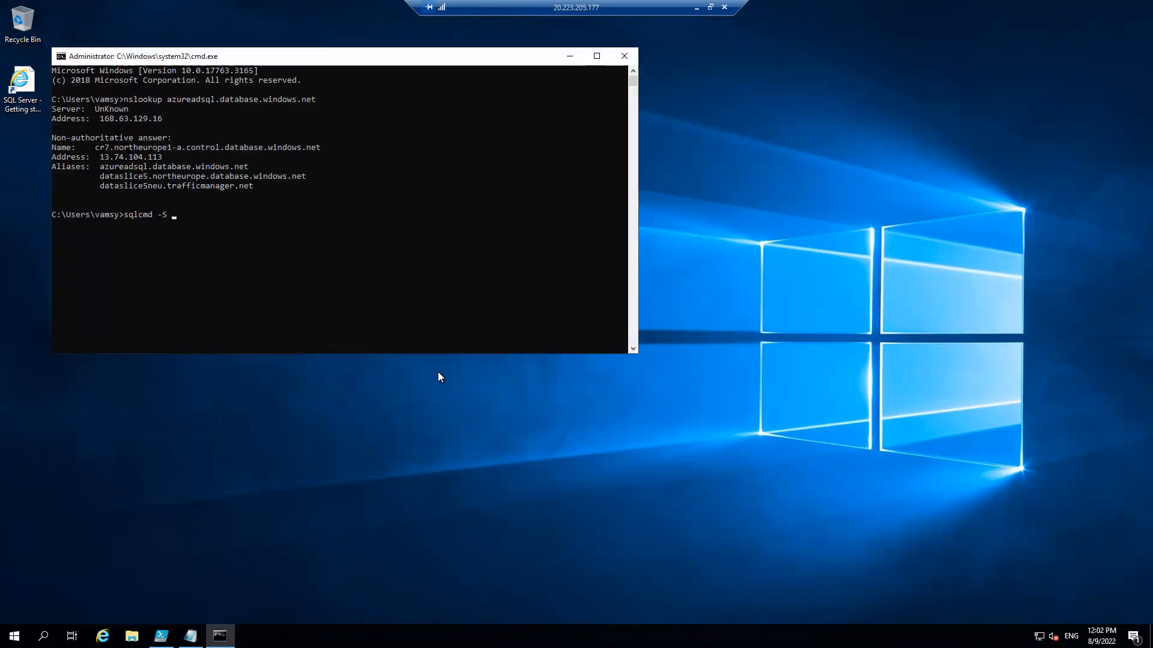
{"action": "type", "text": "azureadsql.database.windows.net"}
{"action": "type", "text": "-"}
{"action": "type", "text": "U vamsy"}
{"action": "key", "text": "Return"}
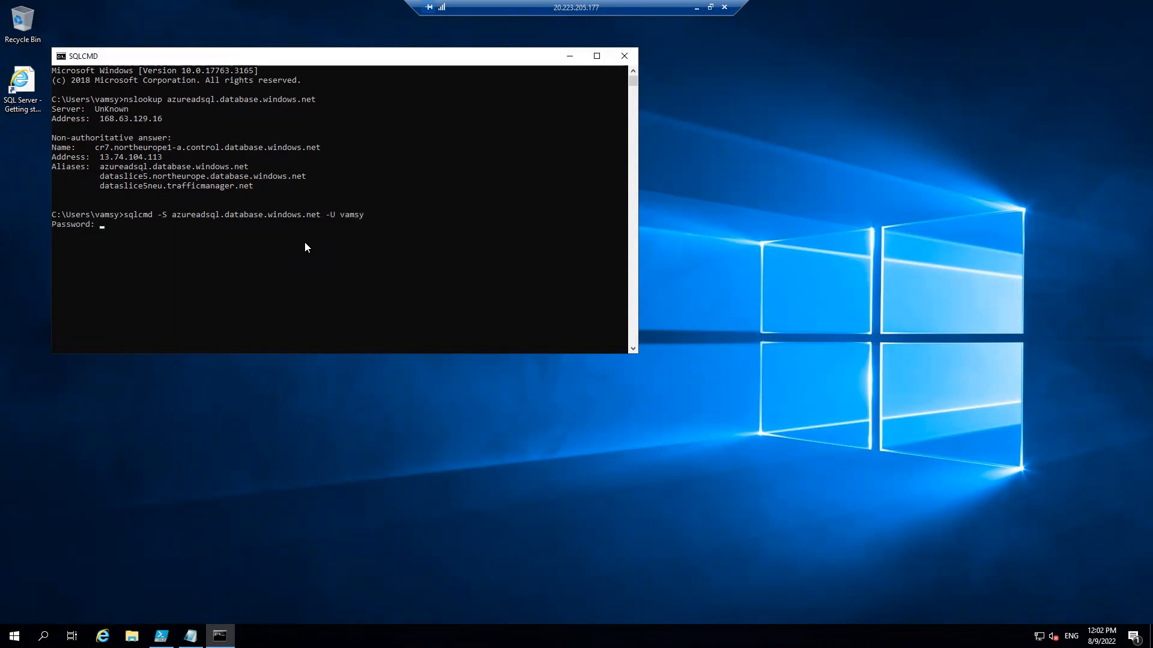
{"action": "key", "text": "Return"}
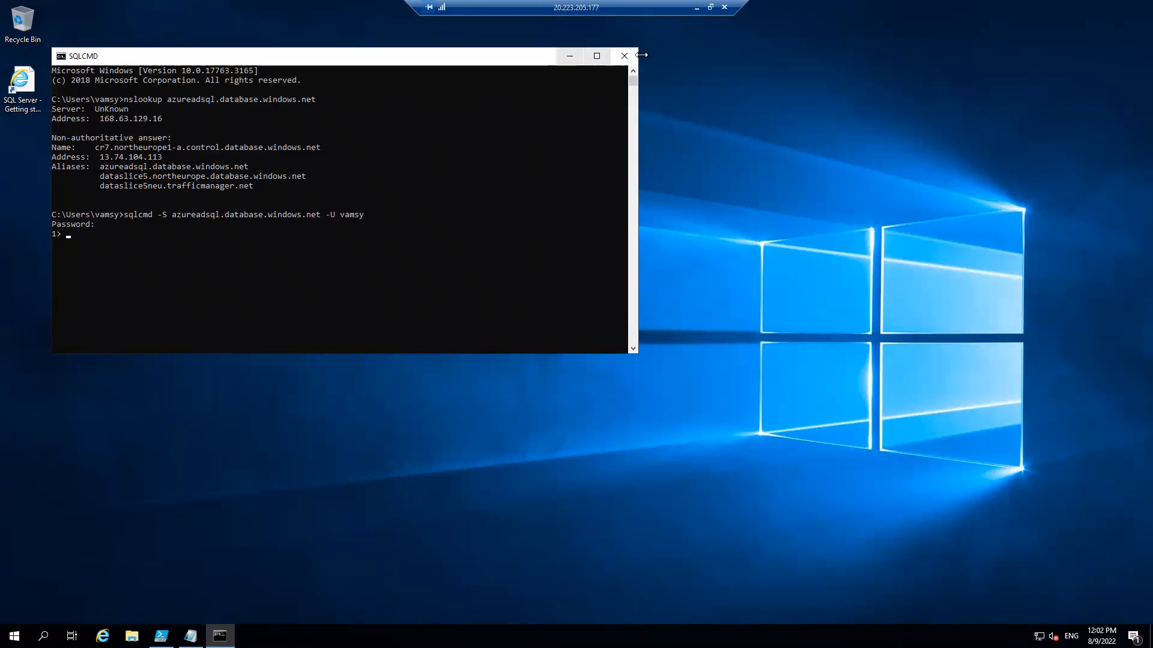
Search for and launch Microsoft SQL Server Management Studio 18 on the virtual machine, and minimize the SQLCMD window.
{"action": "right_click", "coordinate": [14, 636]}
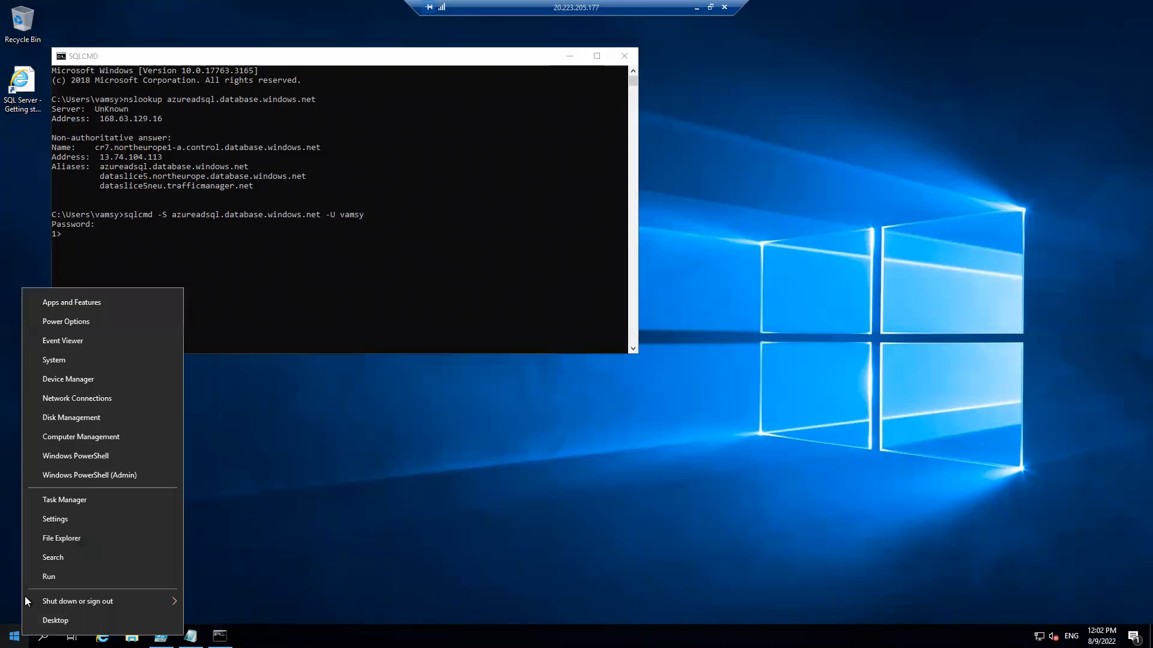
{"action": "left_click", "coordinate": [55, 561]}
{"action": "type", "text": "sql se"}
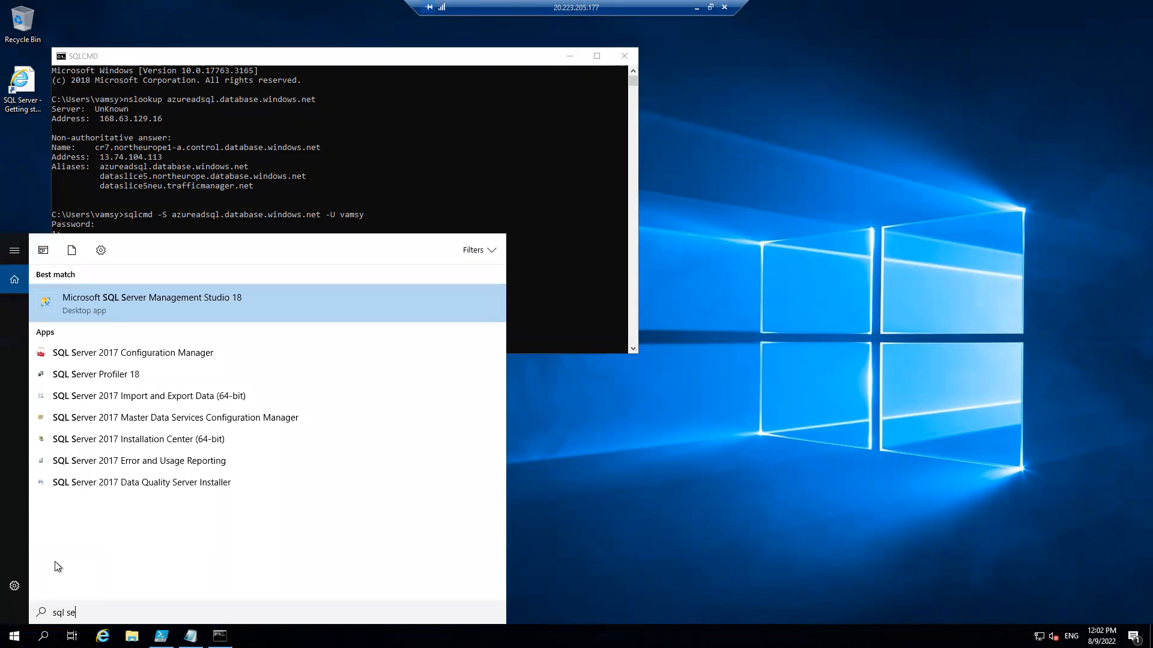
{"action": "left_click", "coordinate": [137, 310]}
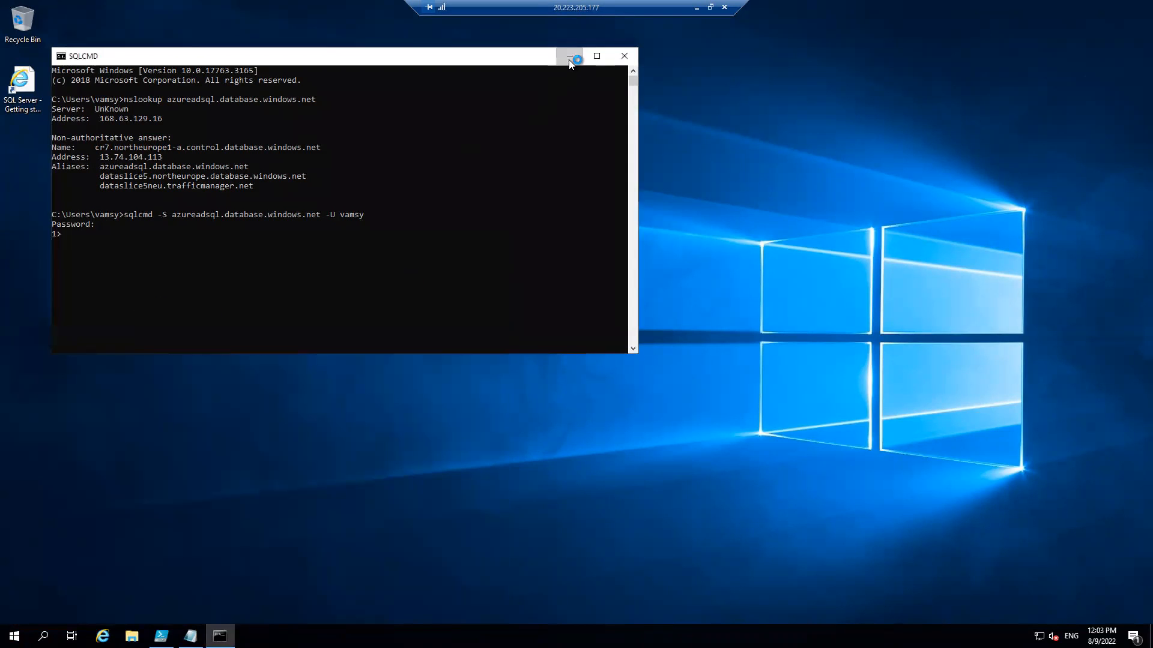
{"action": "left_click", "coordinate": [569, 56]}
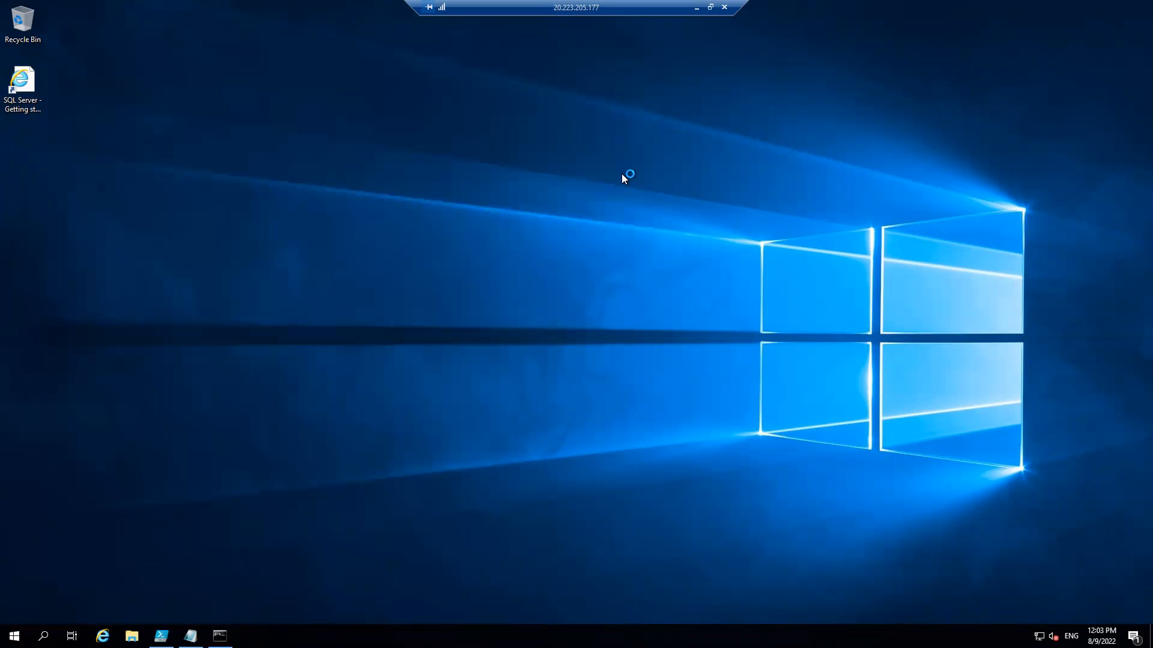
Return to the local Azure portal and check azureadsql's connection policy, firewall rules and exception for Azure services.
{"action": "left_click", "coordinate": [696, 7]}
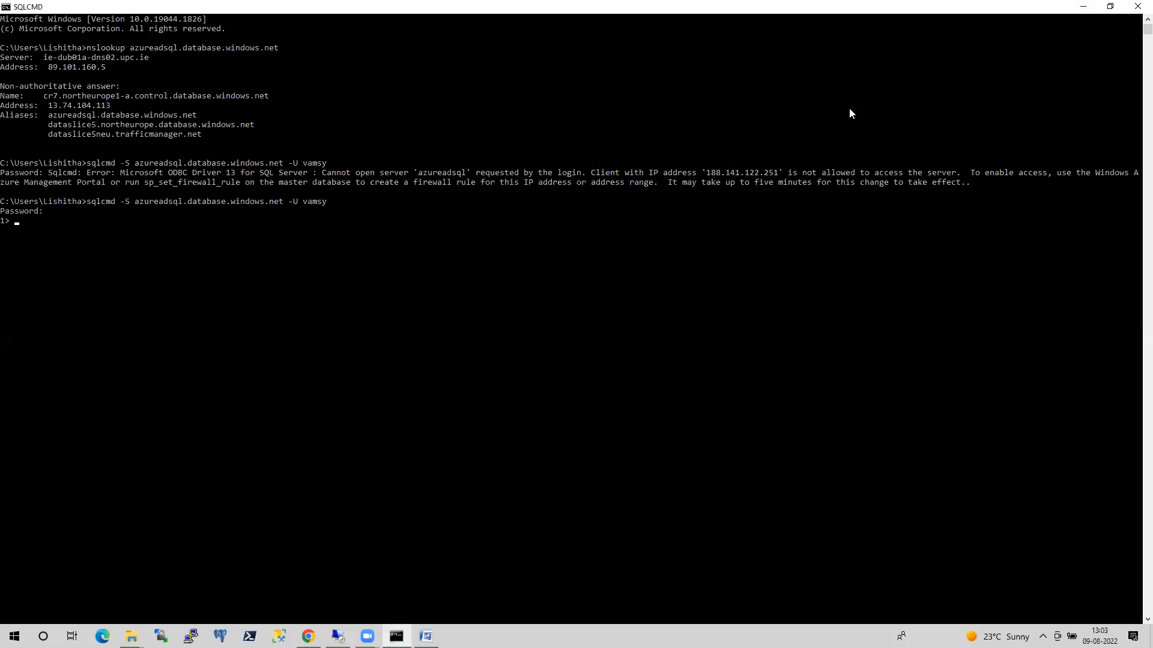
{"action": "left_click", "coordinate": [1083, 6]}
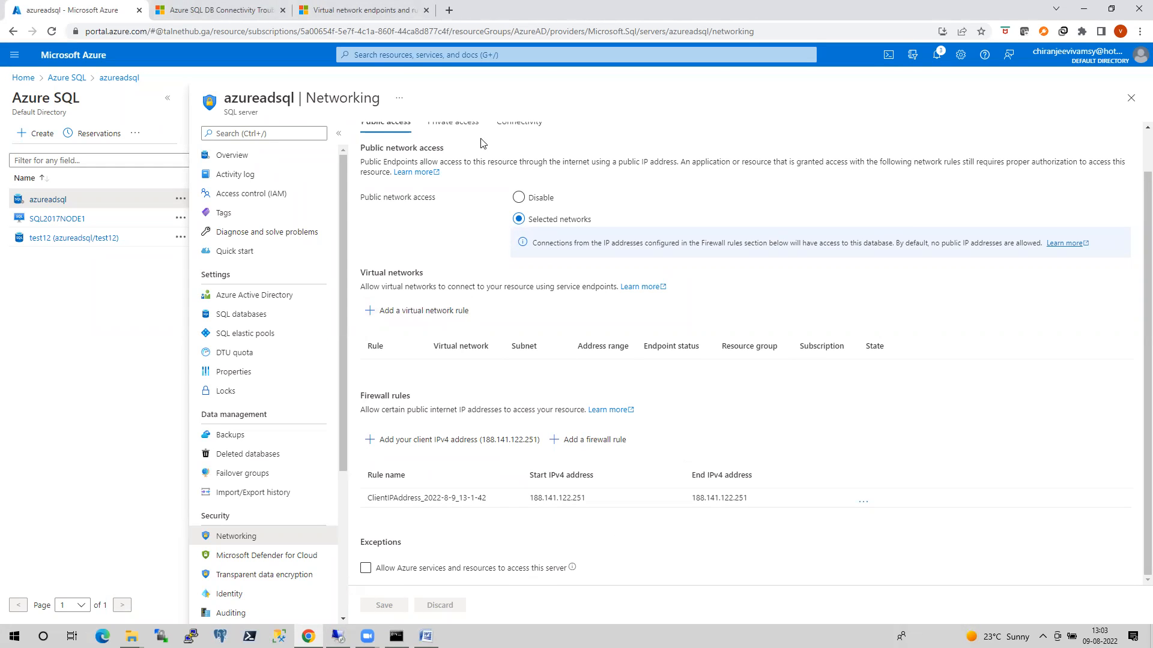
{"action": "left_click", "coordinate": [461, 125]}
{"action": "left_click", "coordinate": [518, 171]}
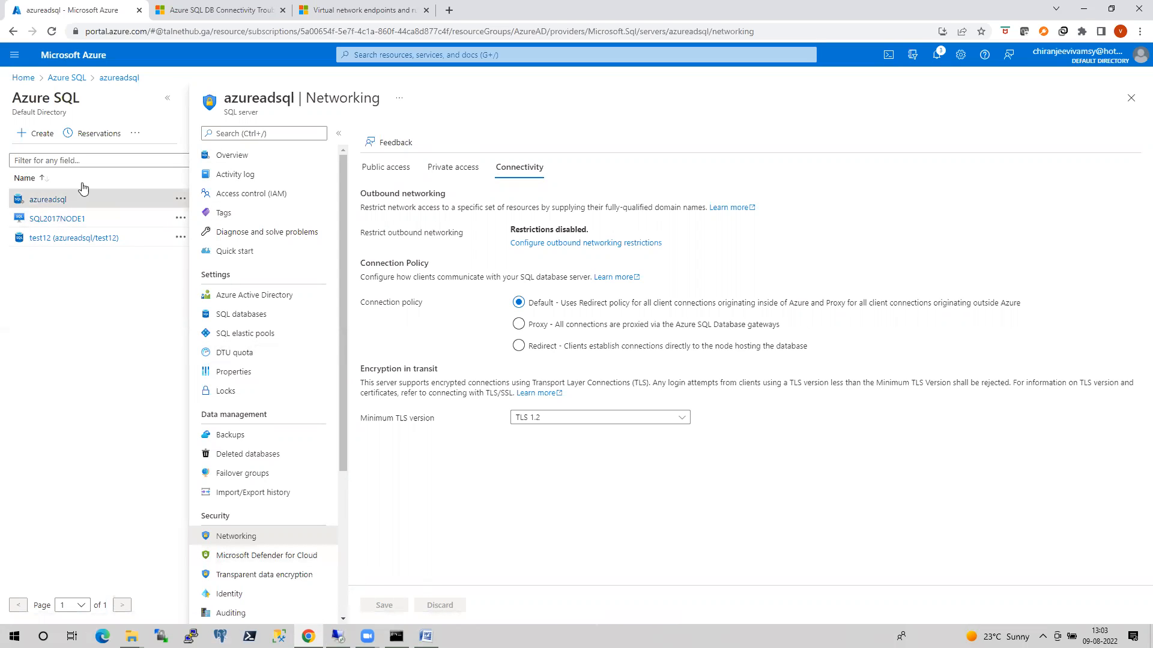
{"action": "left_click", "coordinate": [391, 167]}
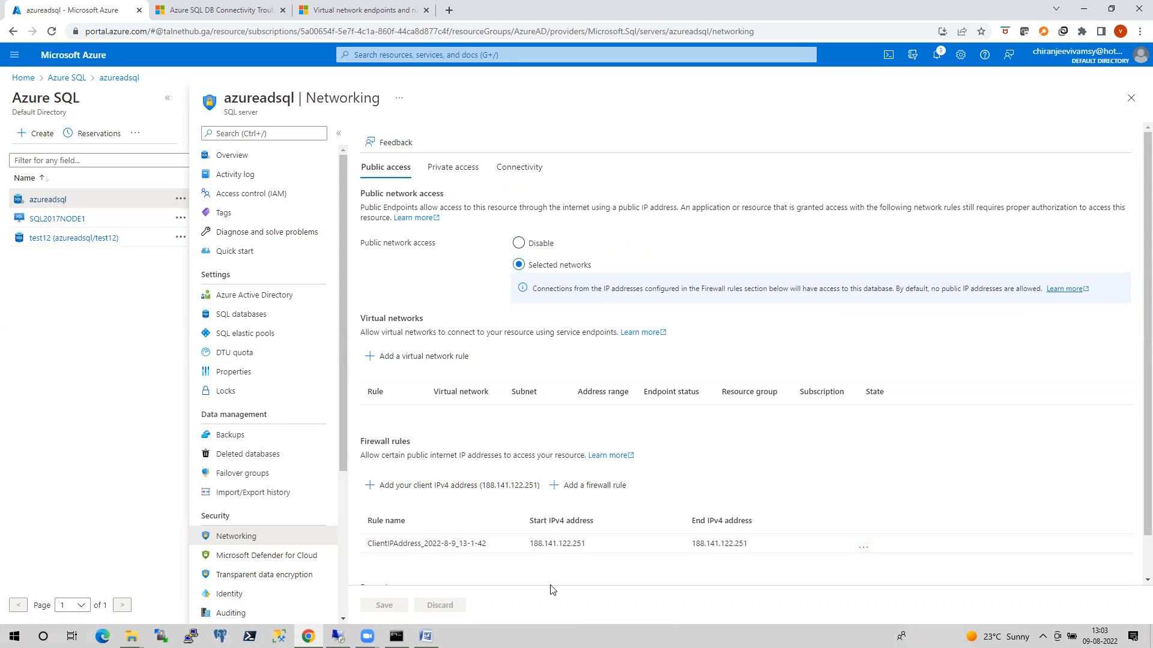
{"action": "scroll", "coordinate": [527, 406], "scroll_direction": "down", "scroll_amount": 1}
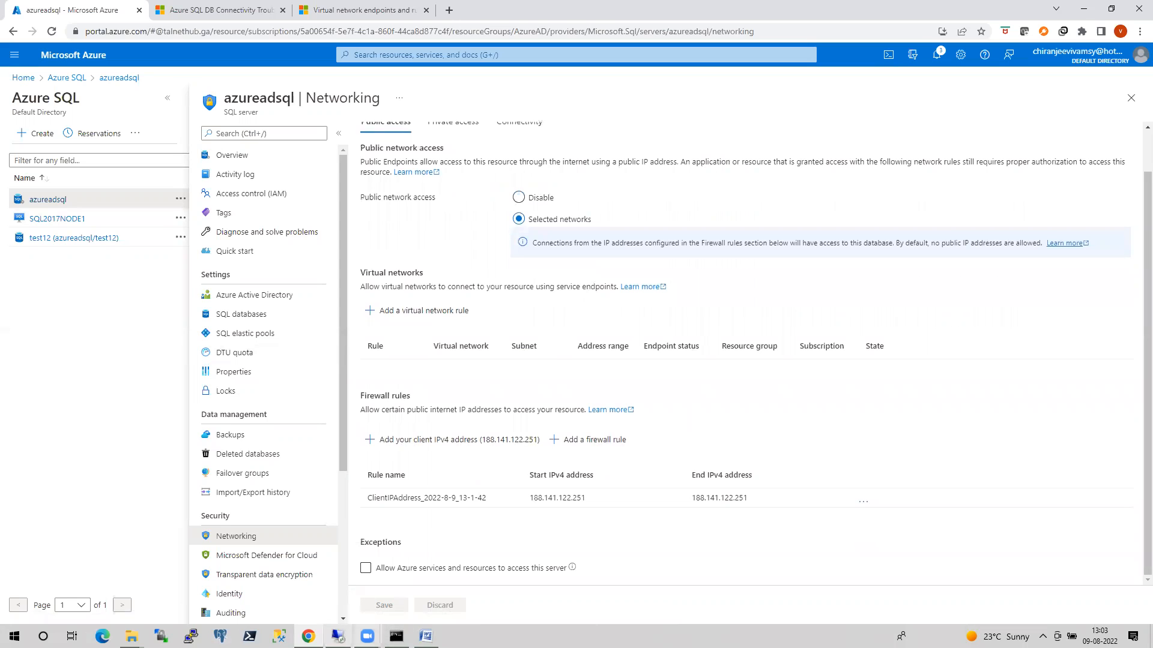
Switch back to the remote virtual machine, terminate the open sqlcmd session and clear the command prompt with cls.
{"action": "left_click", "coordinate": [338, 637]}
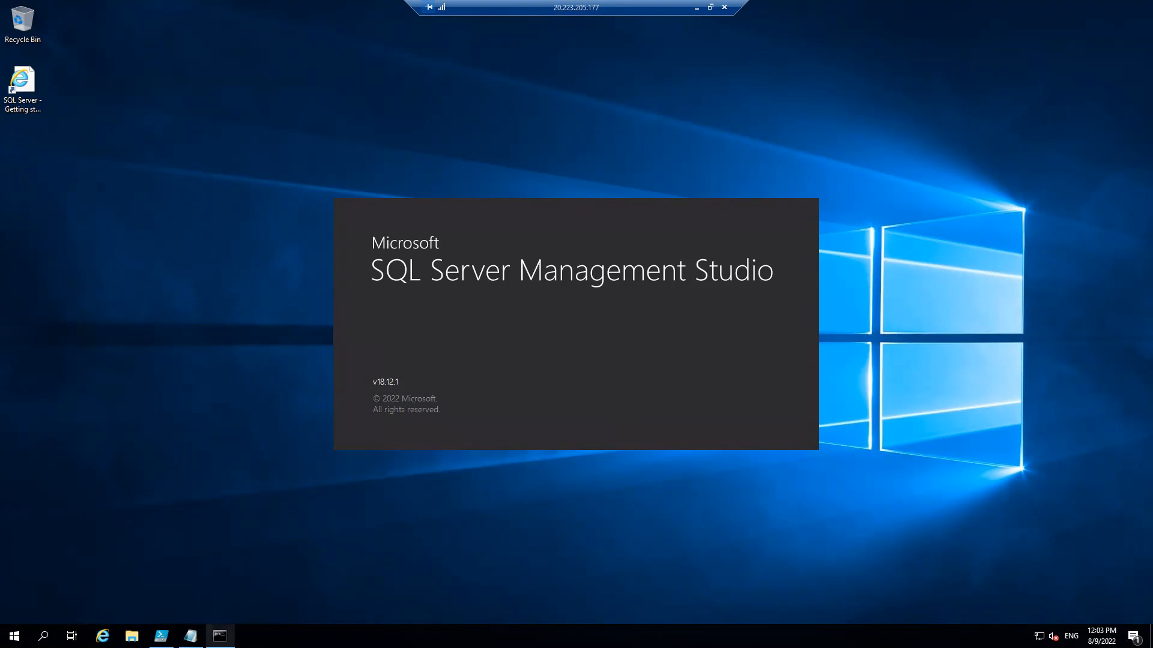
{"action": "left_click", "coordinate": [218, 577]}
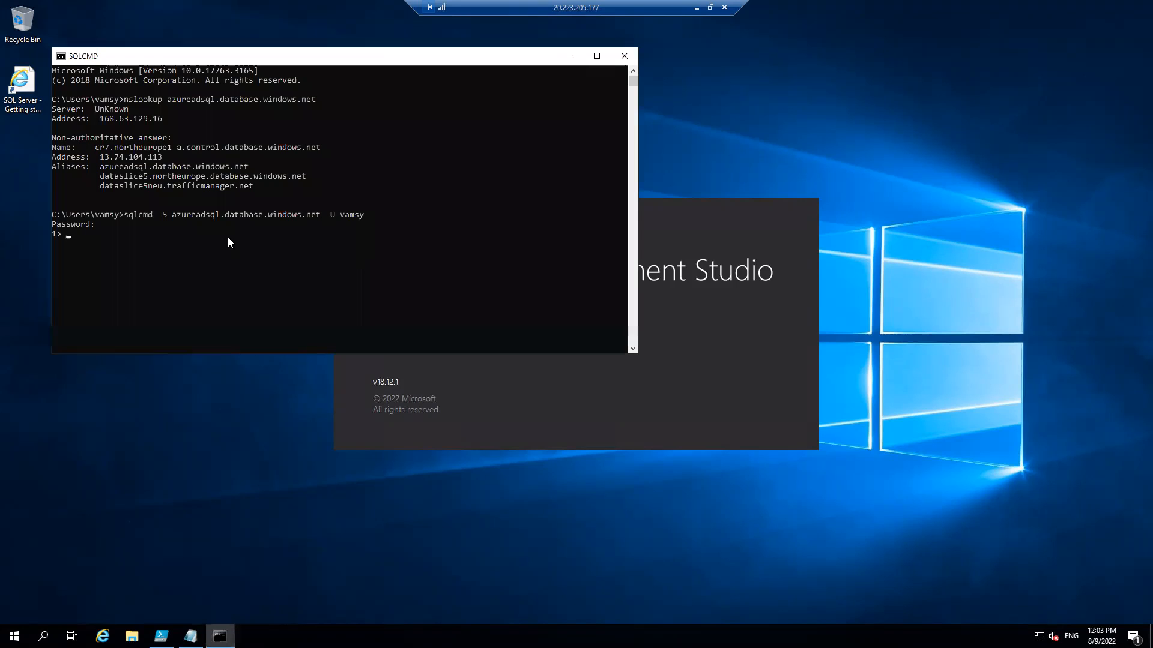
{"action": "key", "text": "ctrl+c"}
{"action": "type", "text": "cl"}
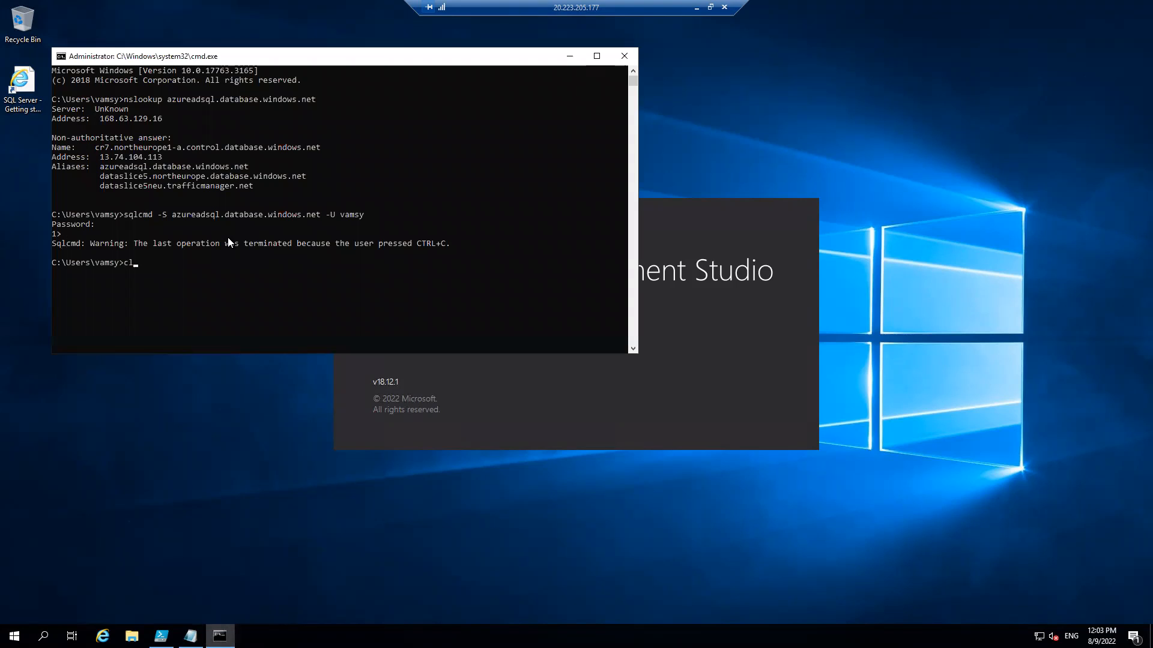
{"action": "type", "text": "s"}
{"action": "key", "text": "Return"}
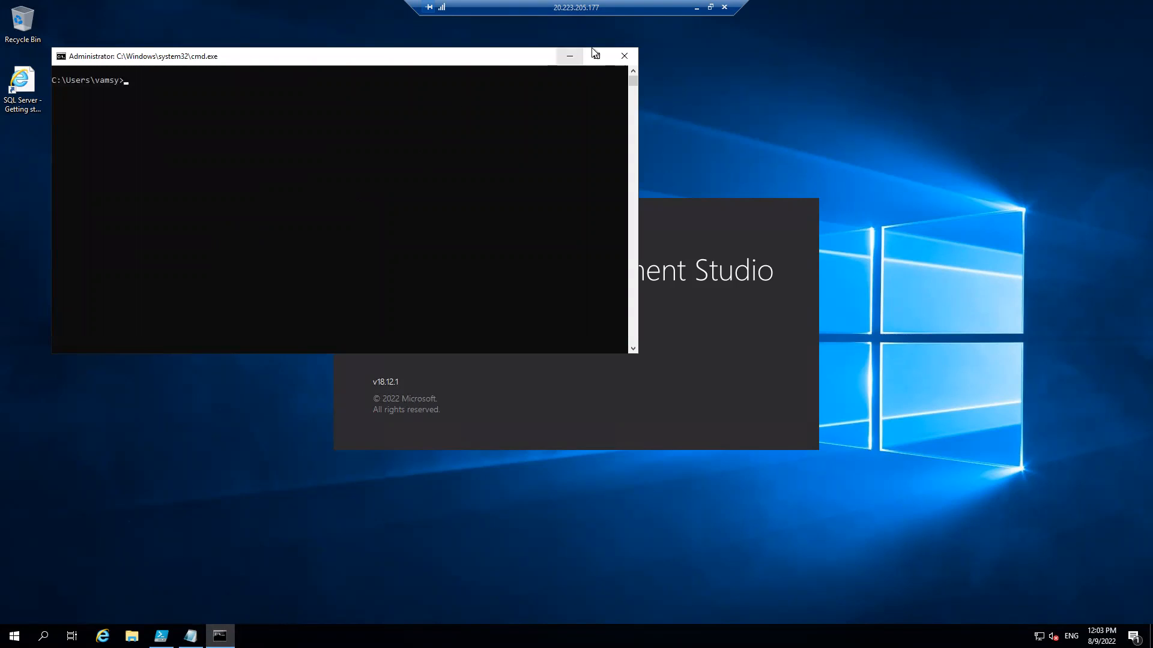
Reconnect to azureadsql.database.windows.net with sqlcmd on the virtual machine, entering the SQL login and password.
{"action": "type", "text": "sqlcmd -S azureadsql.database.windows.net -U vamsy"}
{"action": "key", "text": "Return"}
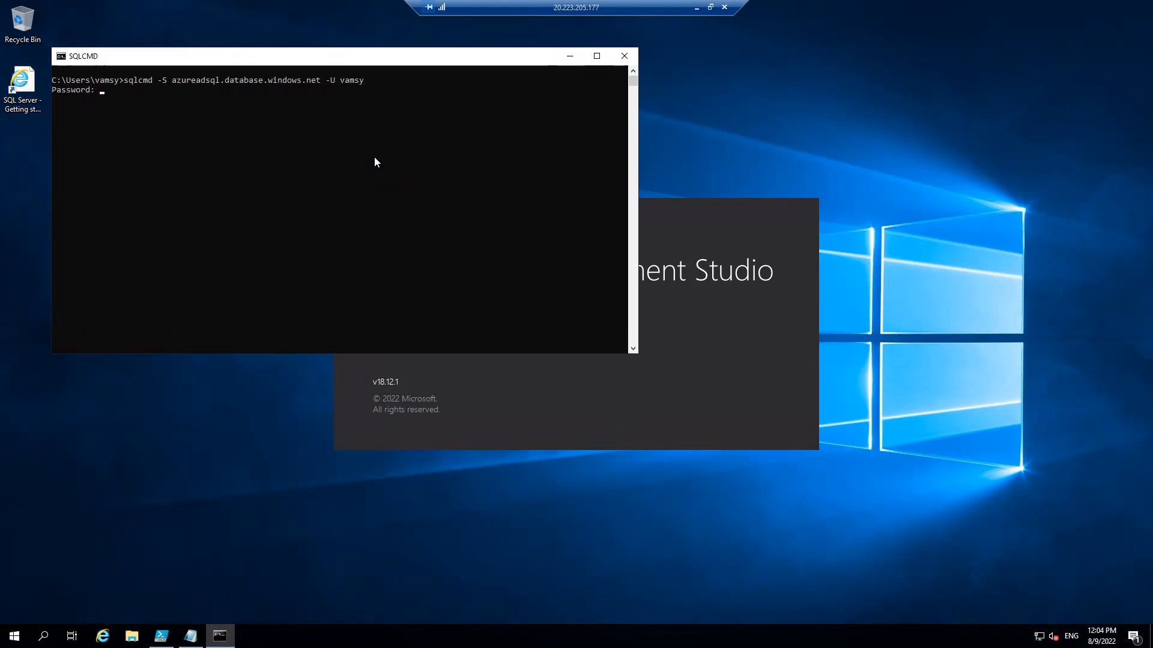
{"action": "key", "text": "Return"}
{"action": "type", "text": "select cli"}
{"action": "key", "text": "BackSpace"}
{"action": "key", "text": "BackSpace"}
{"action": "key", "text": "BackSpace"}
{"action": "key", "text": "BackSpace"}
{"action": "key", "text": "BackSpace"}
{"action": "key", "text": "BackSpace"}
{"action": "key", "text": "BackSpace"}
{"action": "key", "text": "BackSpace"}
{"action": "key", "text": "BackSpace"}
{"action": "key", "text": "BackSpace"}
{"action": "type", "text": "select"}
{"action": "key", "text": "BackSpace"}
{"action": "key", "text": "BackSpace"}
{"action": "key", "text": "BackSpace"}
{"action": "key", "text": "BackSpace"}
{"action": "key", "text": "BackSpace"}
{"action": "key", "text": "BackSpace"}
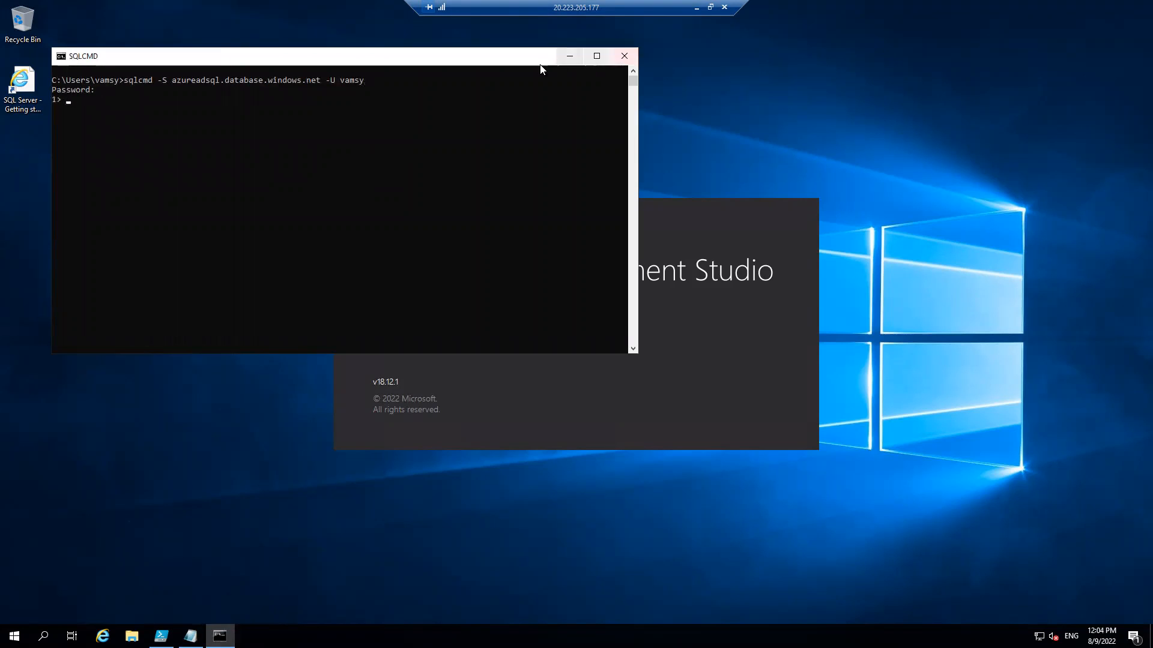
Terminate the open sqlcmd session on the virtual machine and flush the DNS cache with ipconfig /flushdns.
{"action": "left_click", "coordinate": [570, 55]}
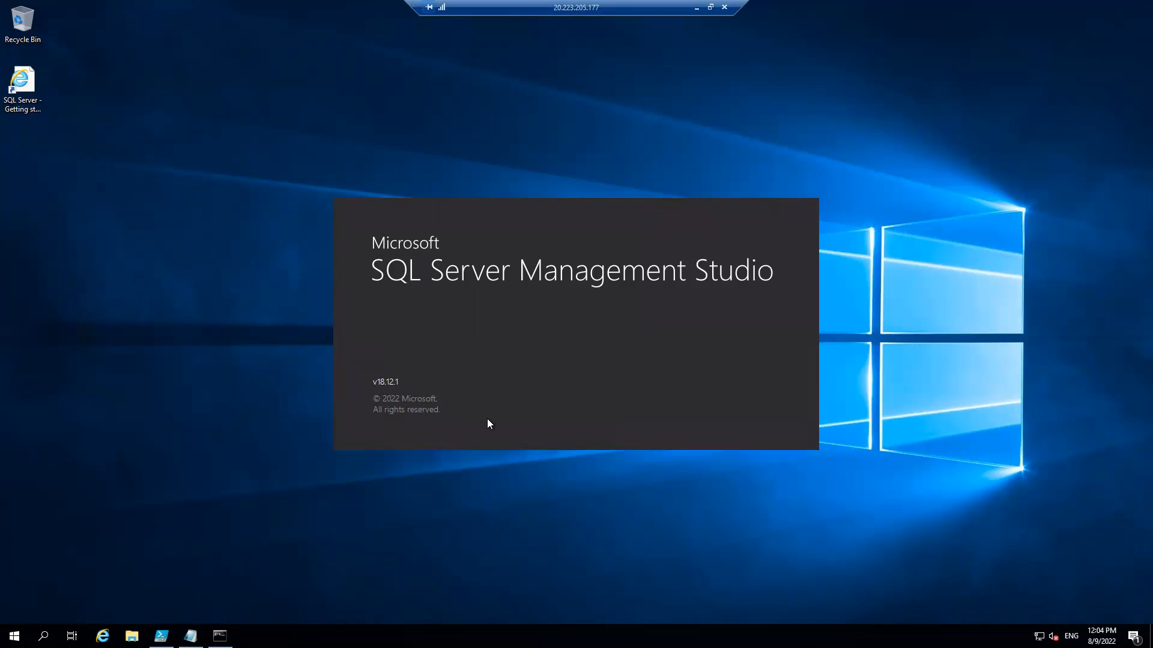
{"action": "left_click", "coordinate": [220, 635]}
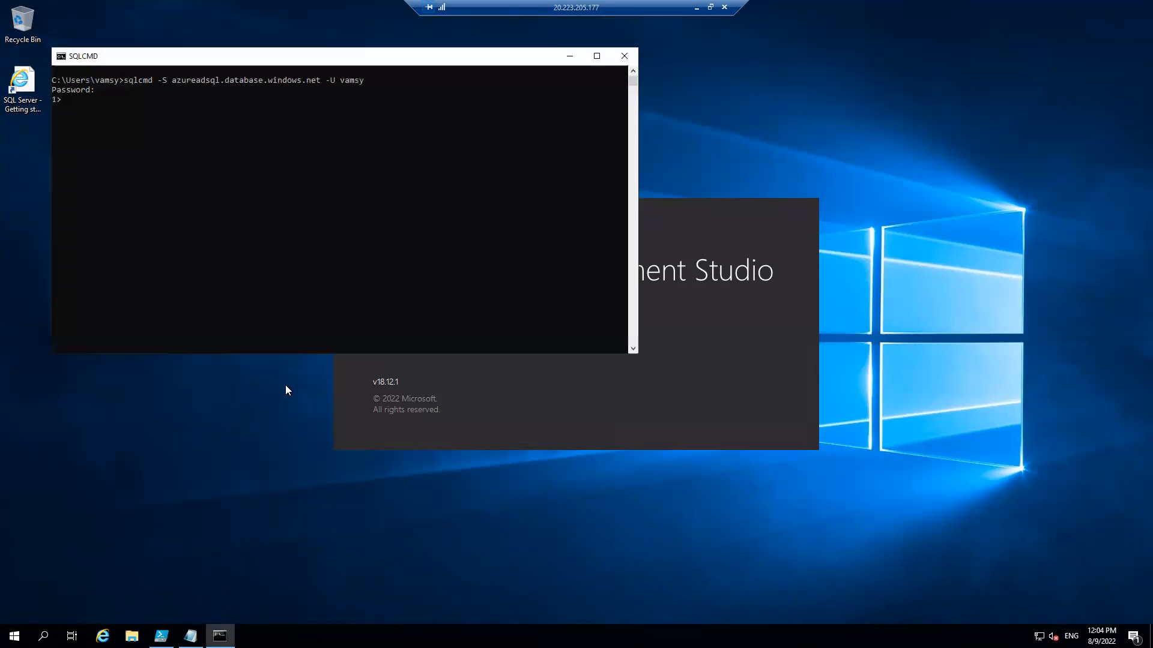
{"action": "key", "text": "ctrl+c"}
{"action": "type", "text": "ipconfig /flushdns"}
{"action": "key", "text": "Return"}
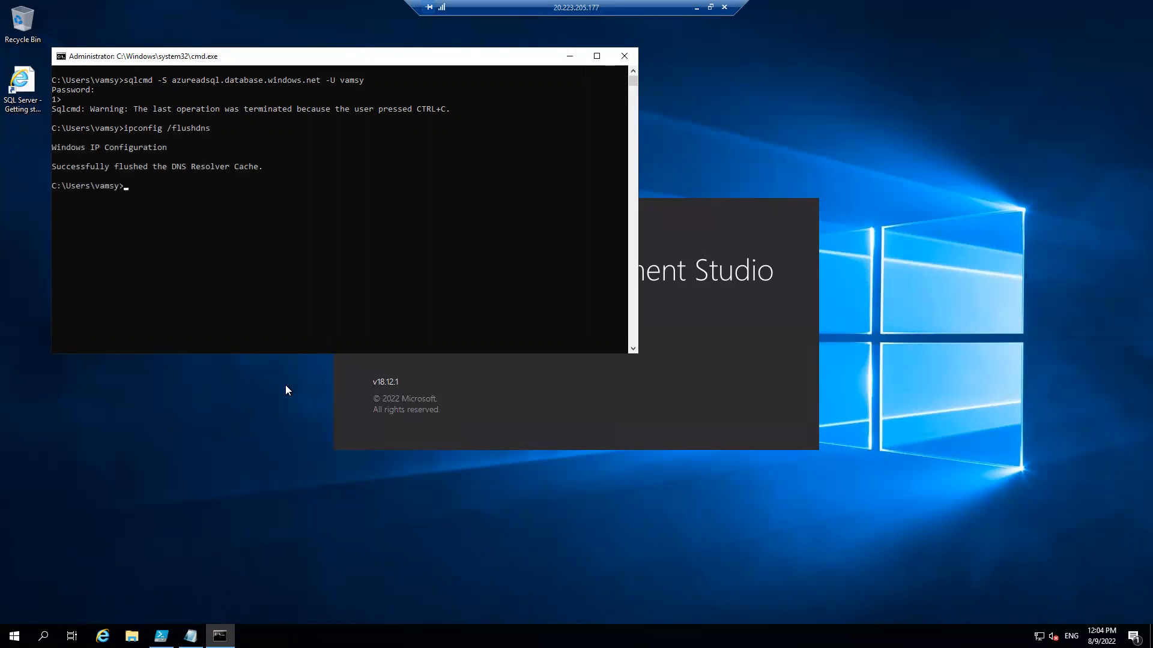
Clear the command prompt and reconnect to azureadsql.database.windows.net with sqlcmd, entering the SQL login's password.
{"action": "type", "text": "cls"}
{"action": "key", "text": "Return"}
{"action": "key", "text": "Up"}
{"action": "key", "text": "Up"}
{"action": "key", "text": "Up"}
{"action": "key", "text": "Return"}
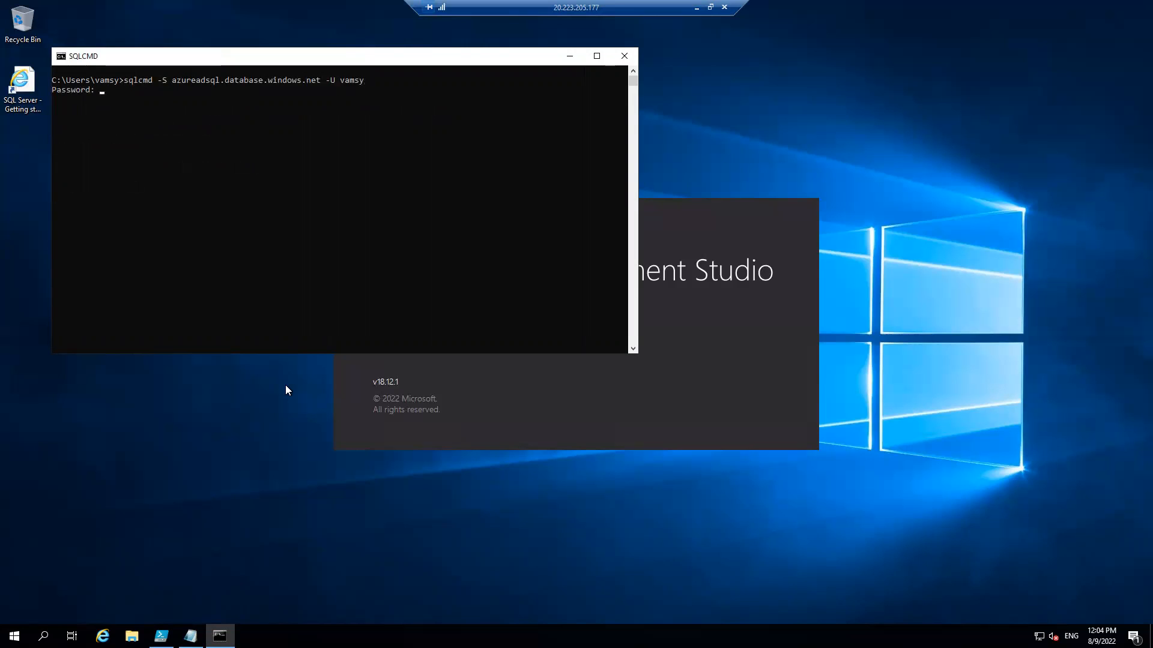
{"action": "key", "text": "Return"}
Leave the SQLCMD window and connect Management Studio to azureadsql.database.windows.net with SQL Server Authentication, entering the login's password and remembering it.
{"action": "left_click", "coordinate": [624, 56]}
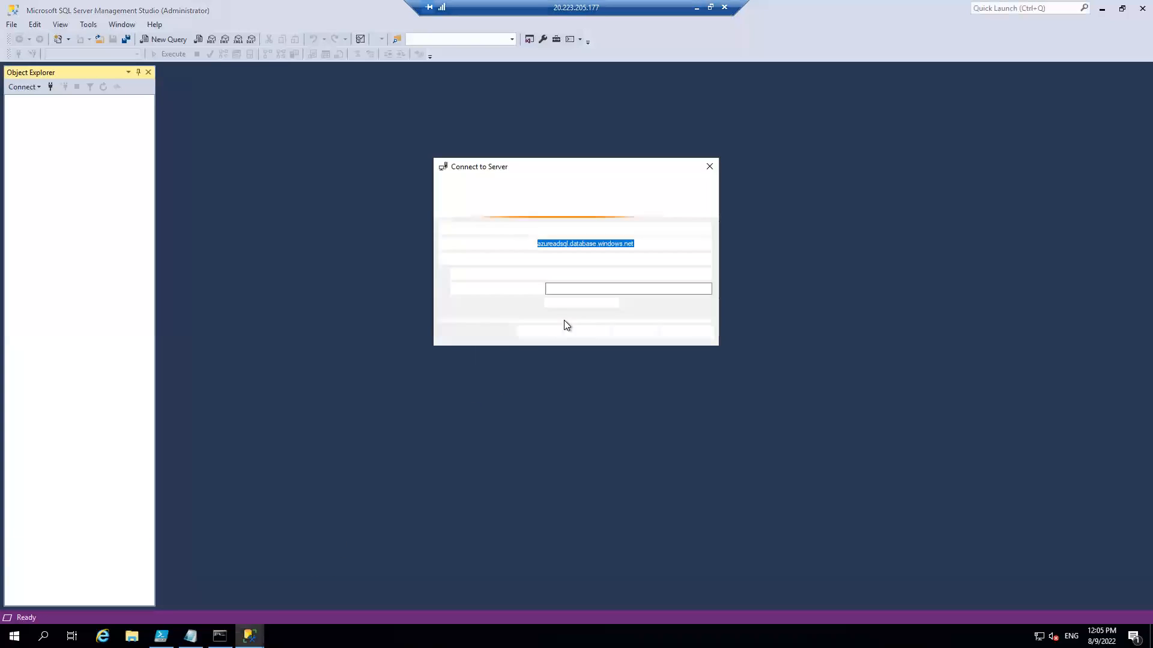
{"action": "left_click", "coordinate": [569, 292]}
{"action": "left_click", "coordinate": [548, 303]}
{"action": "left_click", "coordinate": [563, 288]}
{"action": "type", "text": "•••••"}
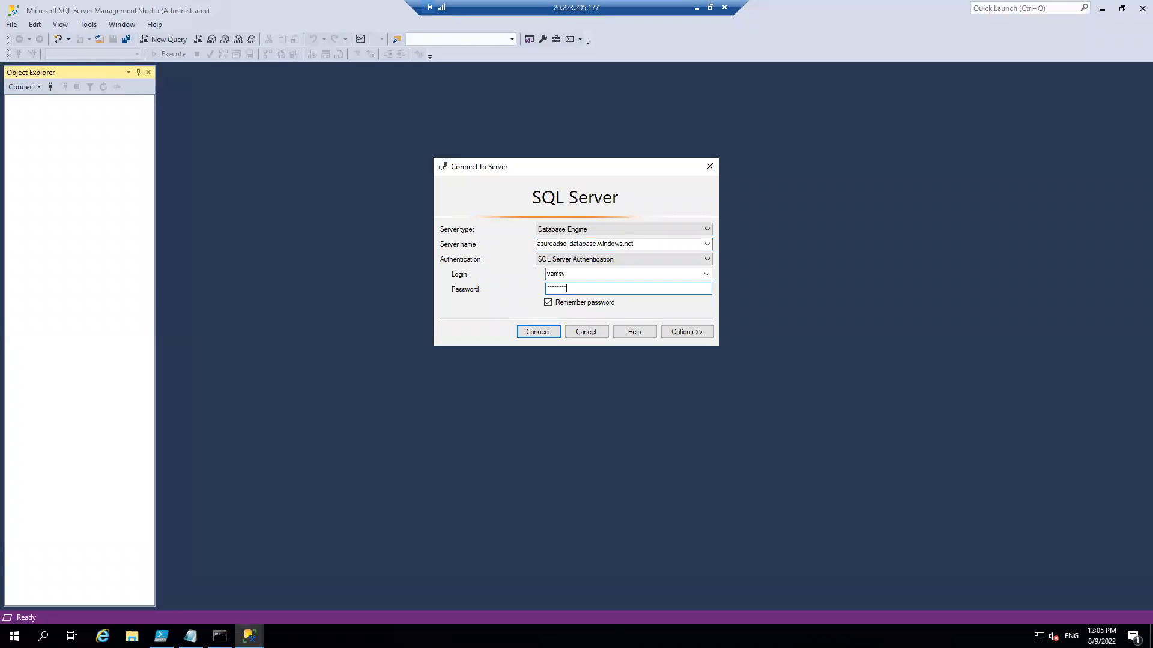
{"action": "key", "text": "Return"}
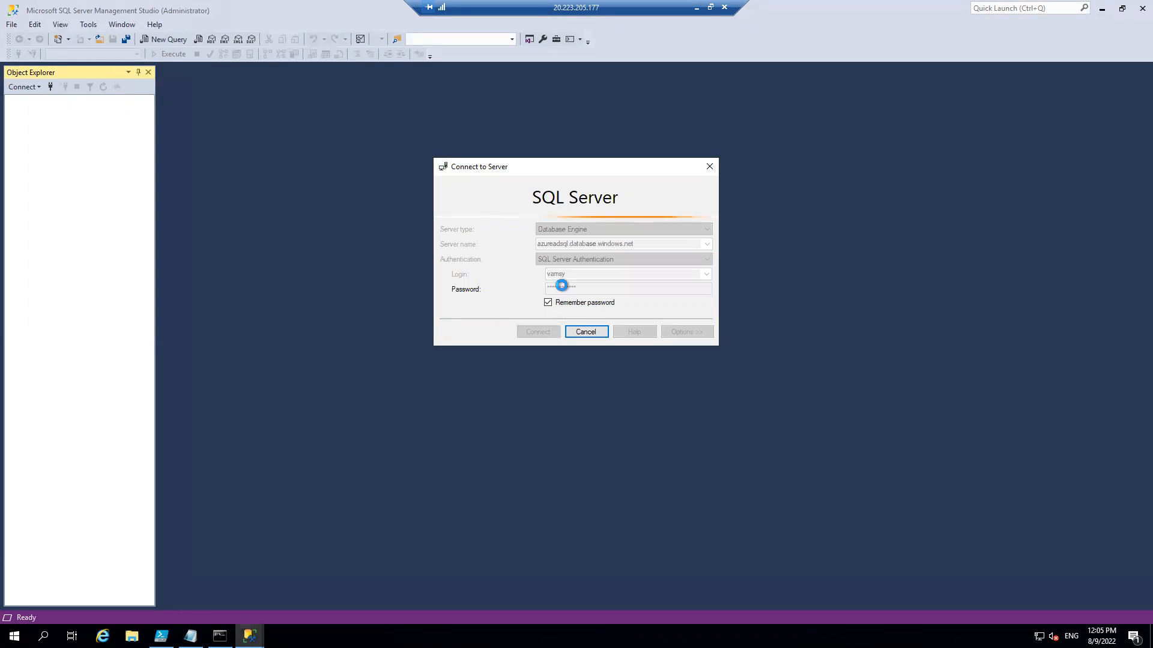
{"action": "left_click", "coordinate": [165, 37]}
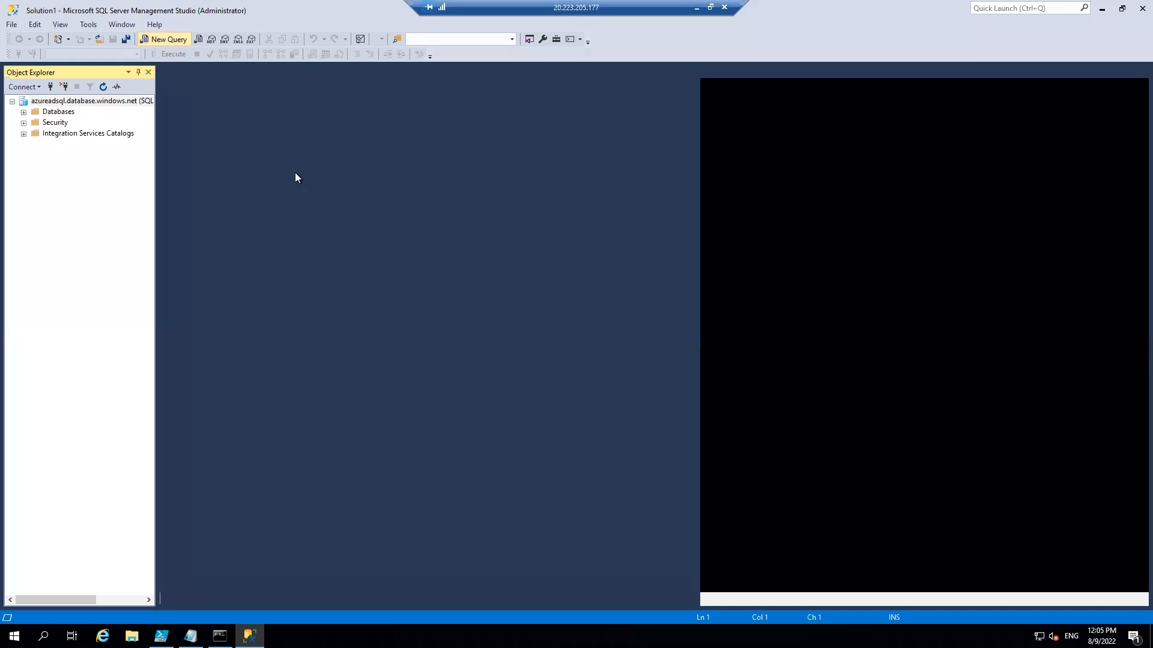
{"action": "type", "text": "sele"}
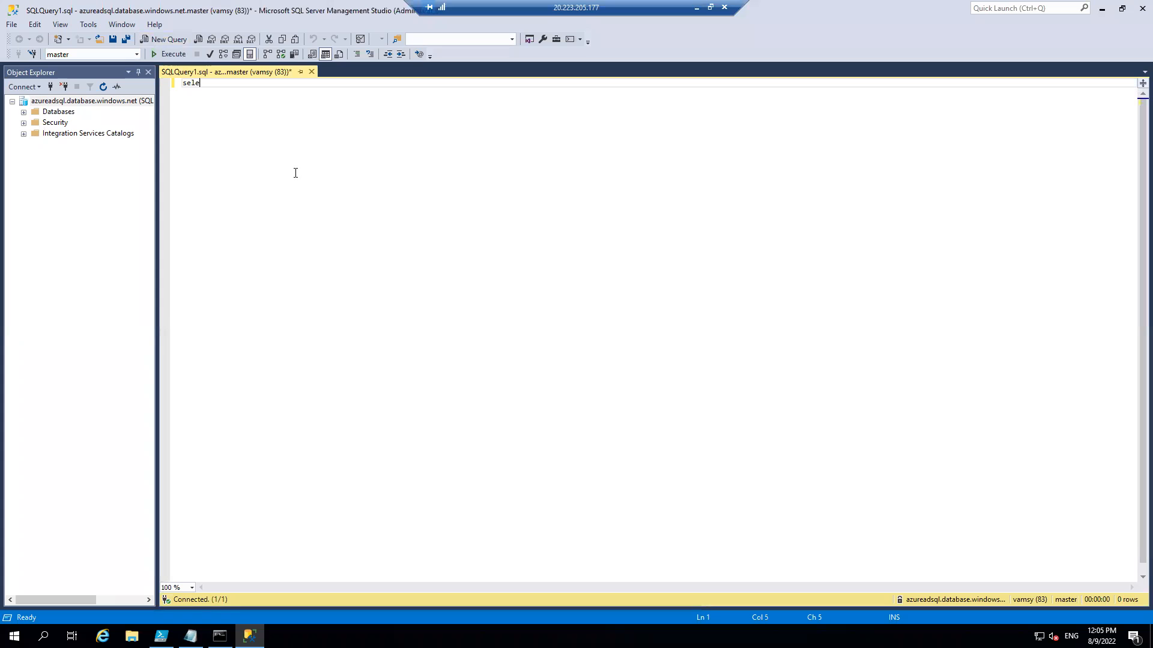
{"action": "type", "text": "ct * from sys.dm_exec_connections where ses"}
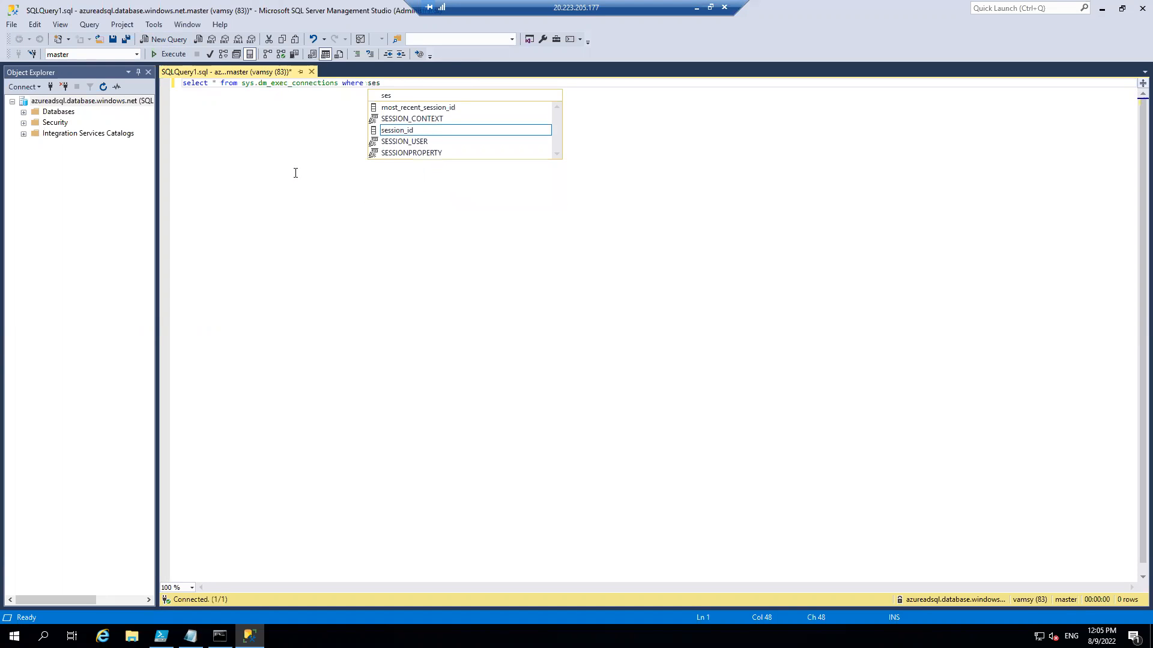
{"action": "key", "text": "Tab"}
{"action": "type", "text": "=@@spid"}
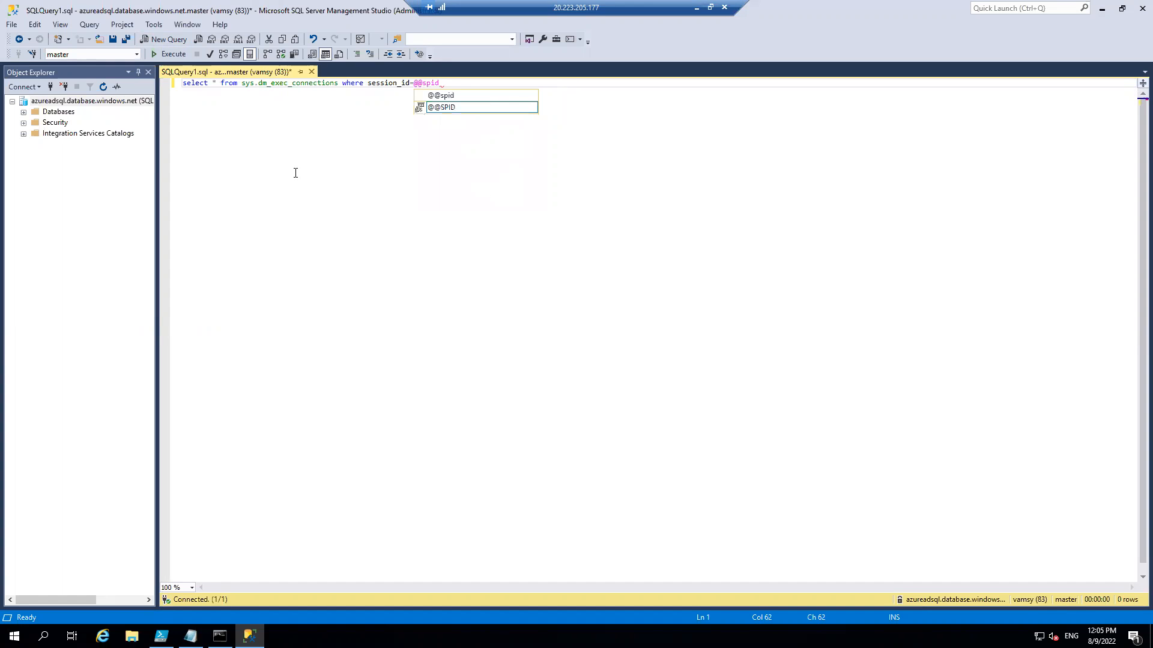
Replace the asterisk in the connections query with client_net_address and execute the query.
{"action": "left_click", "coordinate": [216, 82]}
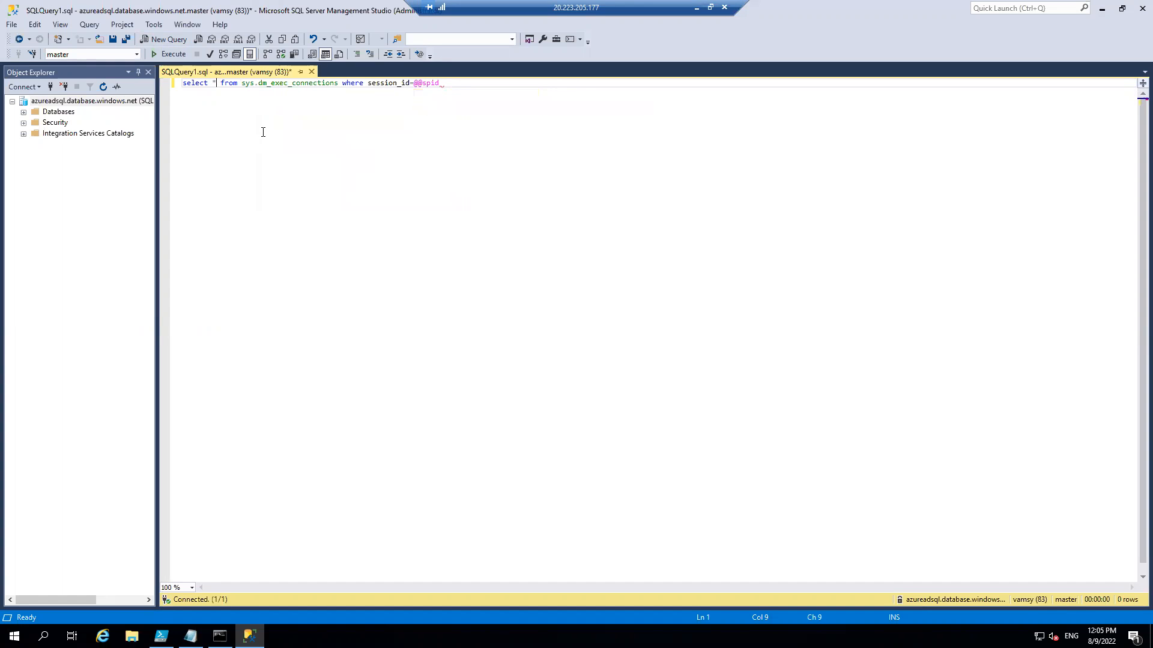
{"action": "key", "text": "BackSpace"}
{"action": "type", "text": "cli"}
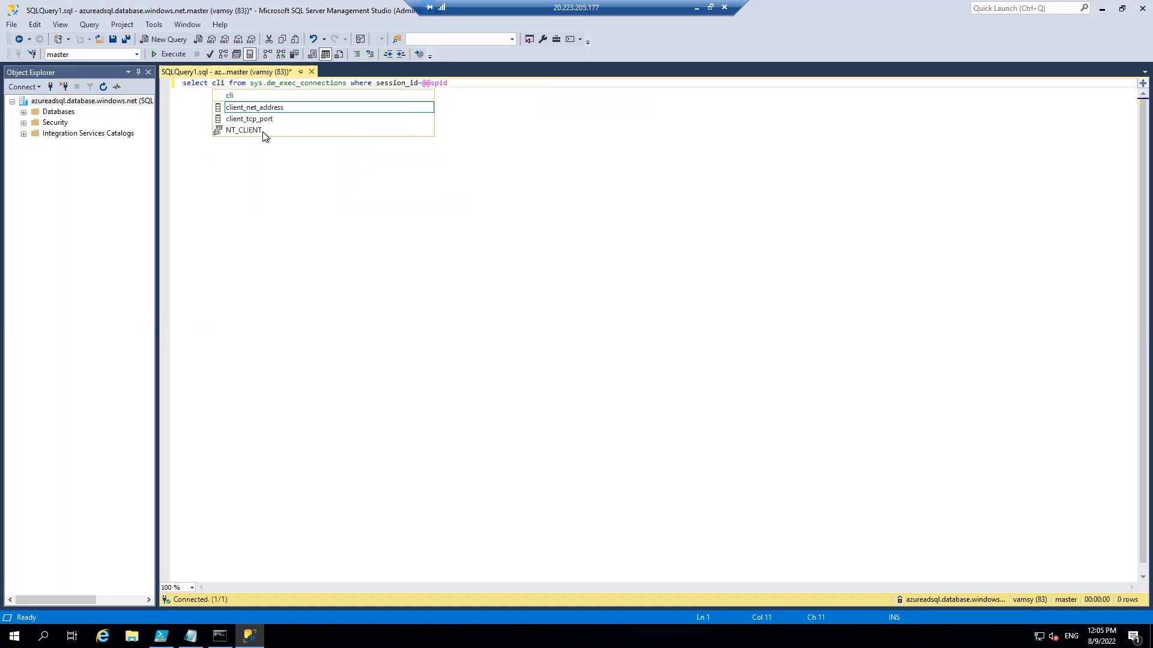
{"action": "key", "text": "Tab"}
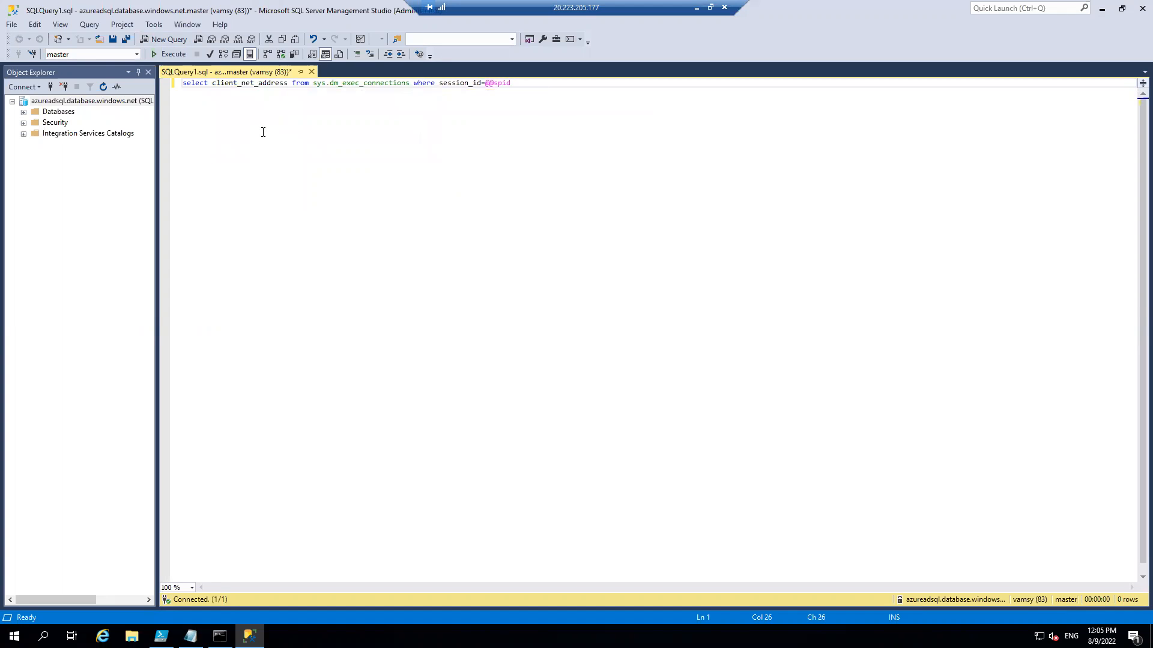
{"action": "key", "text": "F5"}
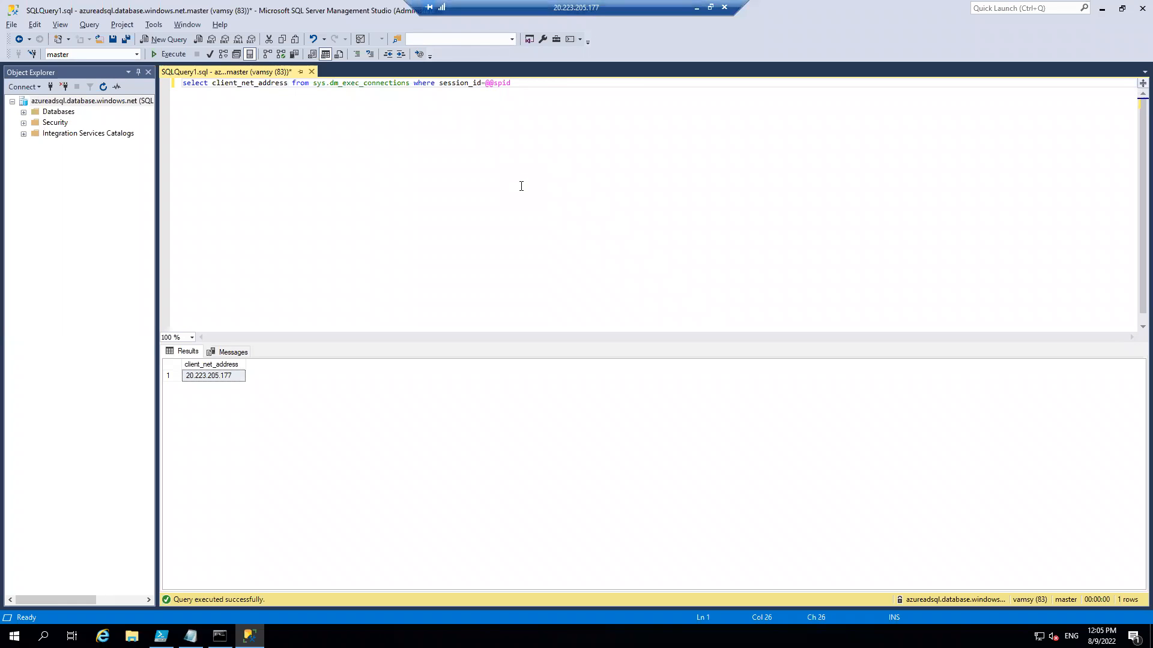
Check the firewall rules in the local Azure portal, return to the virtual machine and run select * from sys.firewall_rules below the first query.
{"action": "left_click", "coordinate": [696, 7]}
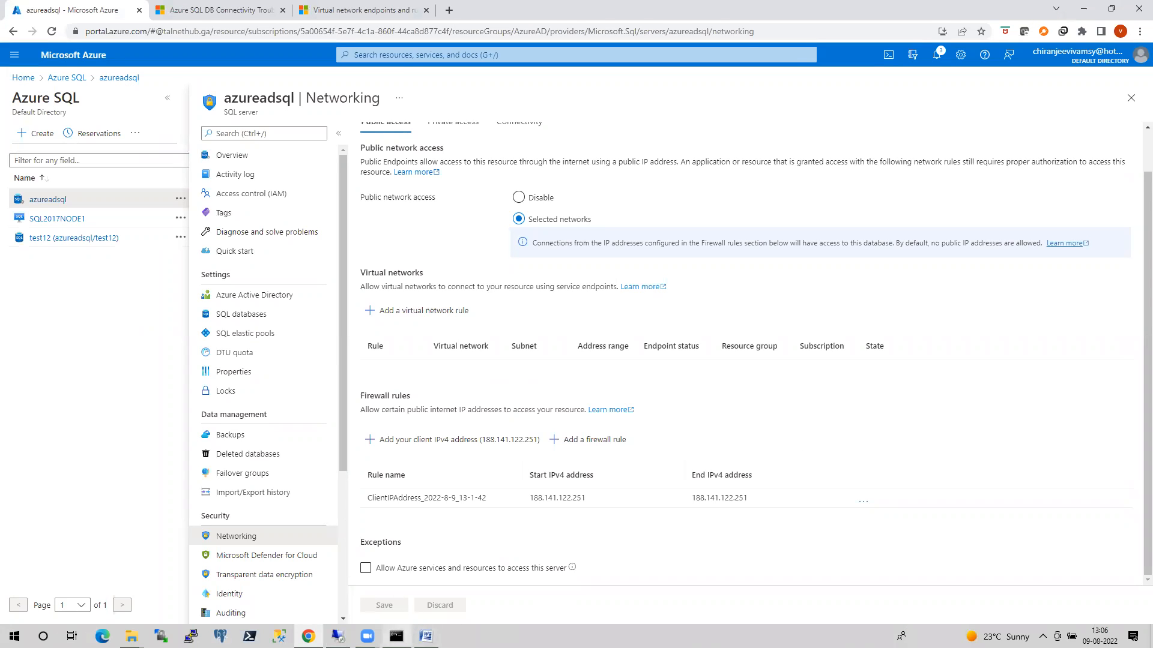
{"action": "left_click", "coordinate": [337, 636]}
{"action": "key", "text": "End"}
{"action": "key", "text": "Return"}
{"action": "key", "text": "Return"}
{"action": "key", "text": "Return"}
{"action": "type", "text": "select (*"}
{"action": "key", "text": "BackSpace"}
{"action": "key", "text": "BackSpace"}
{"action": "type", "text": "* from sys"}
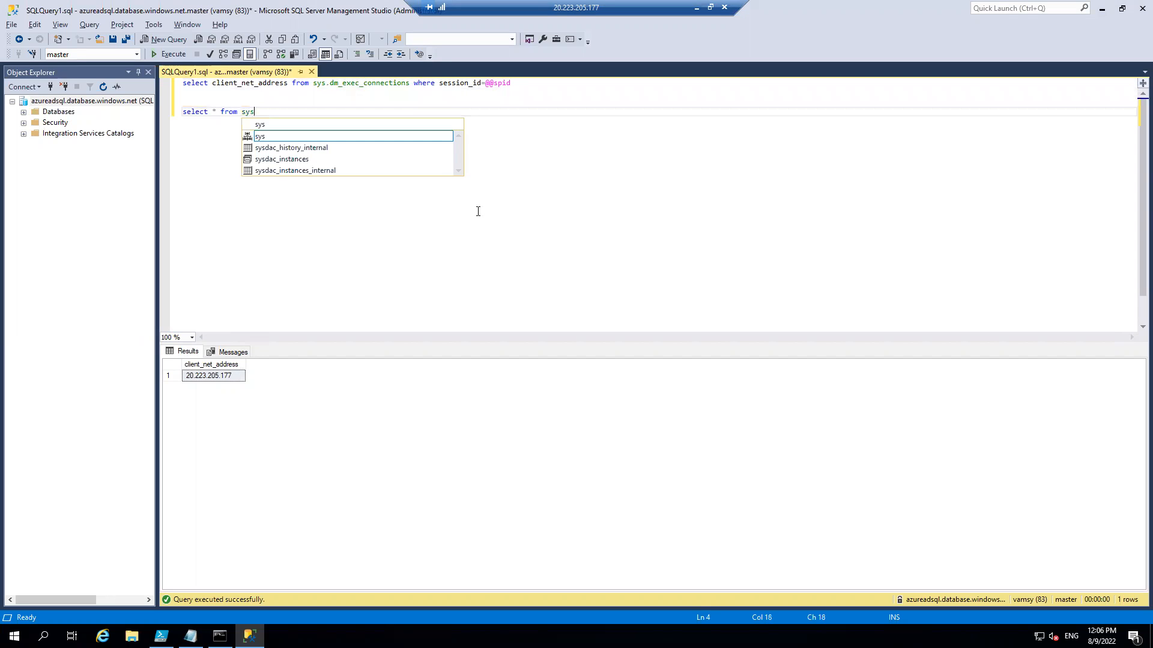
{"action": "type", "text": ".firewall_rules"}
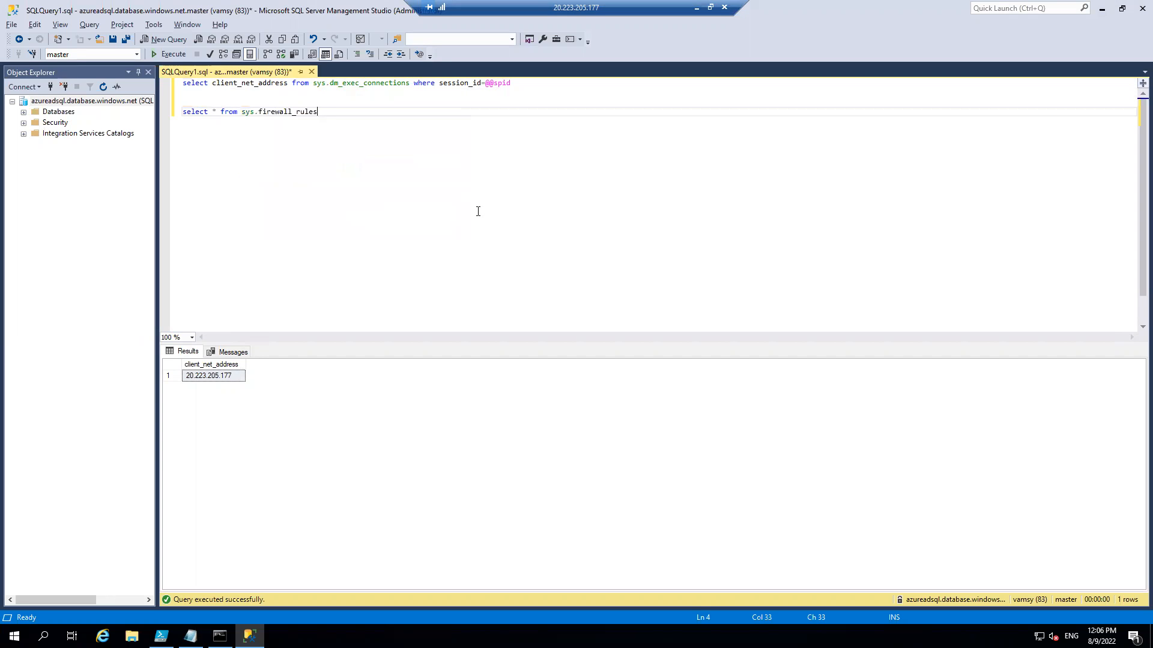
{"action": "key", "text": "shift+Home"}
{"action": "key", "text": "F5"}
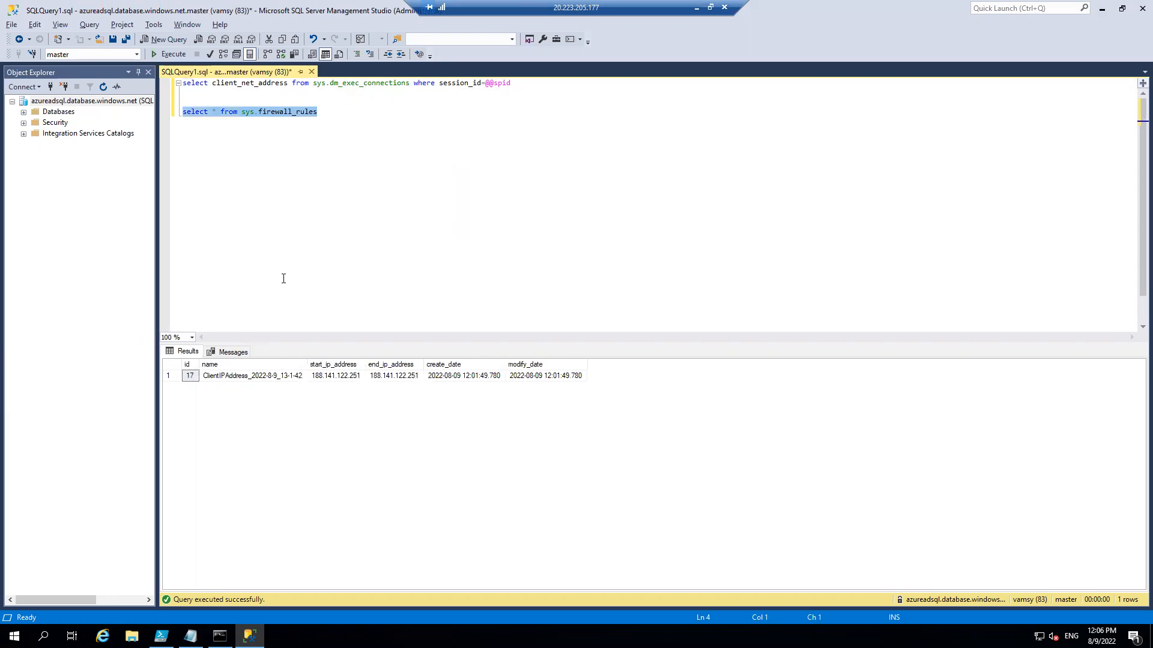
Examine the returned firewall rule's start and end IP addresses and compare them with the rules in the local Azure portal.
{"action": "left_click", "coordinate": [323, 376]}
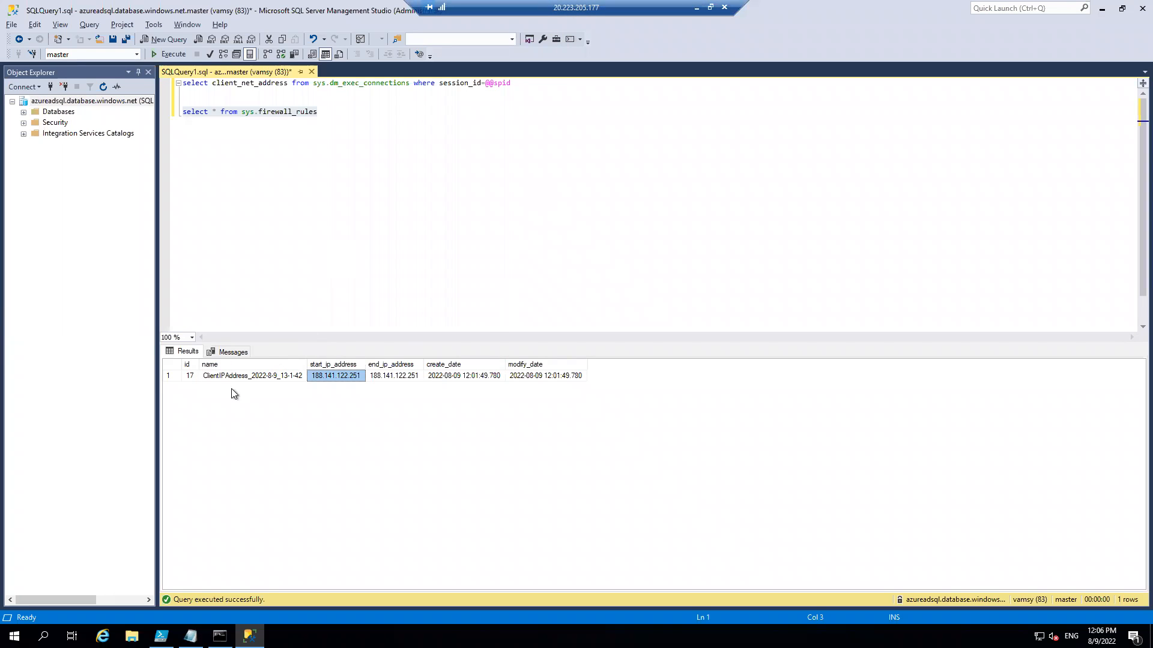
{"action": "left_click_drag", "start_coordinate": [192, 377], "coordinate": [519, 381]}
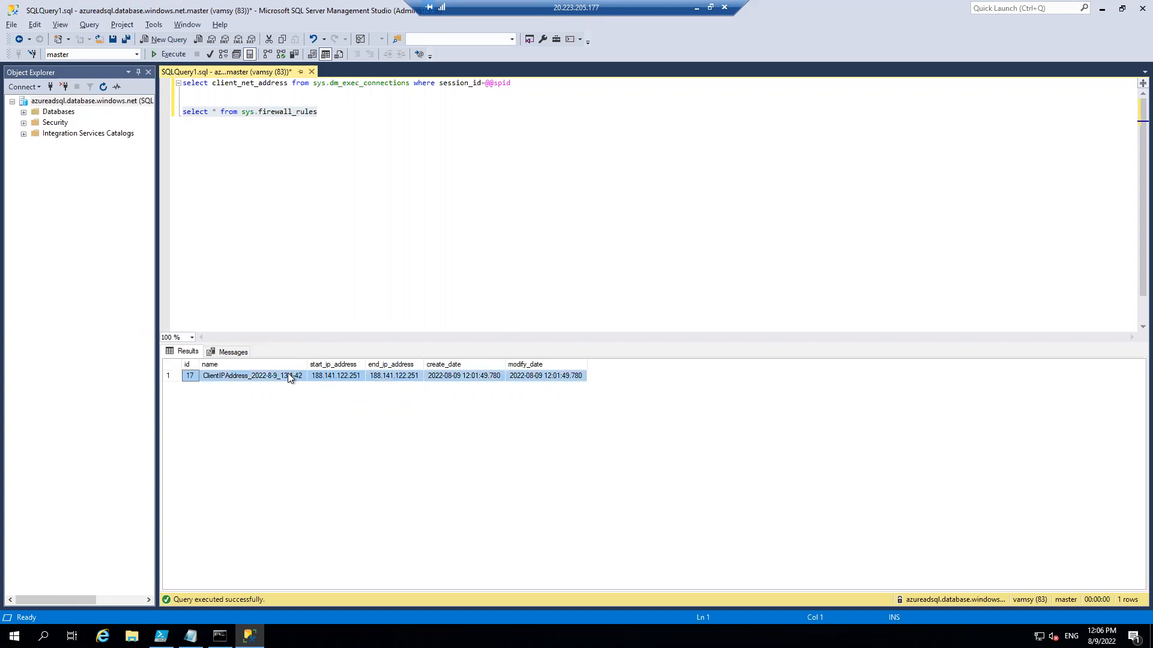
{"action": "left_click", "coordinate": [330, 375]}
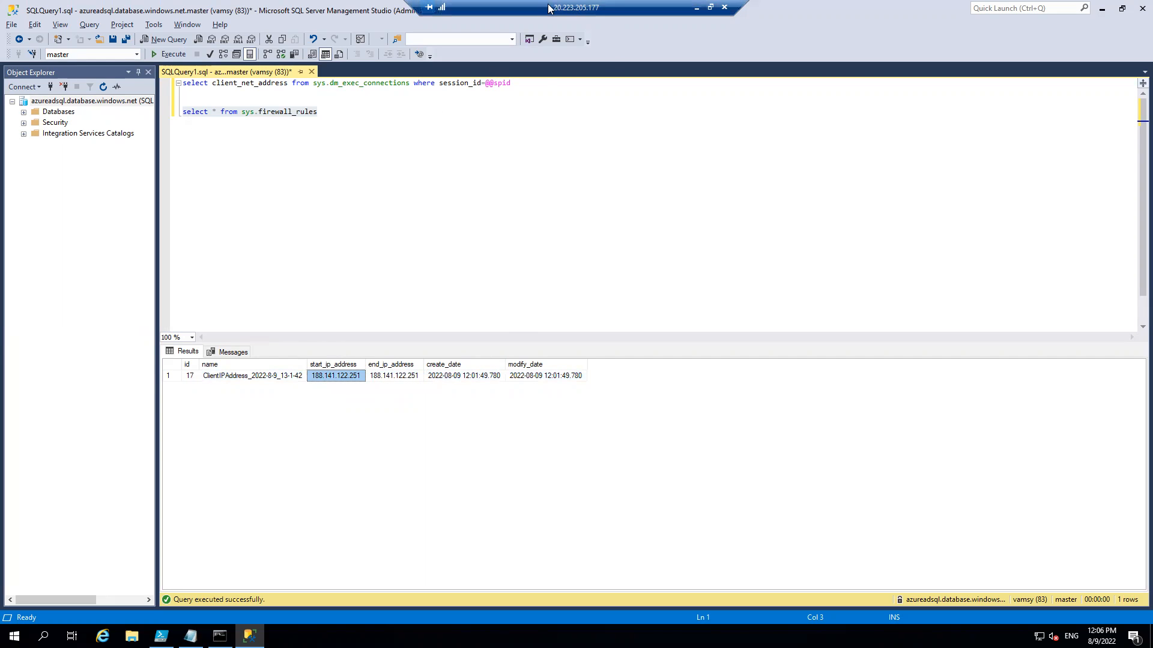
{"action": "left_click", "coordinate": [696, 6]}
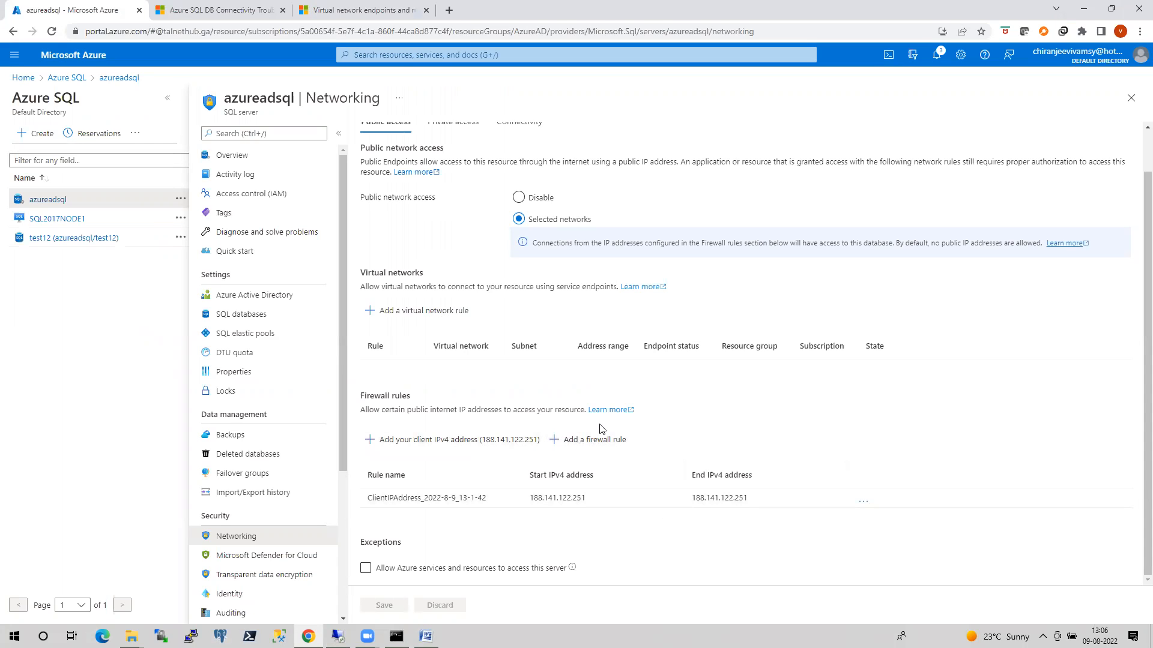
{"action": "left_click", "coordinate": [338, 636]}
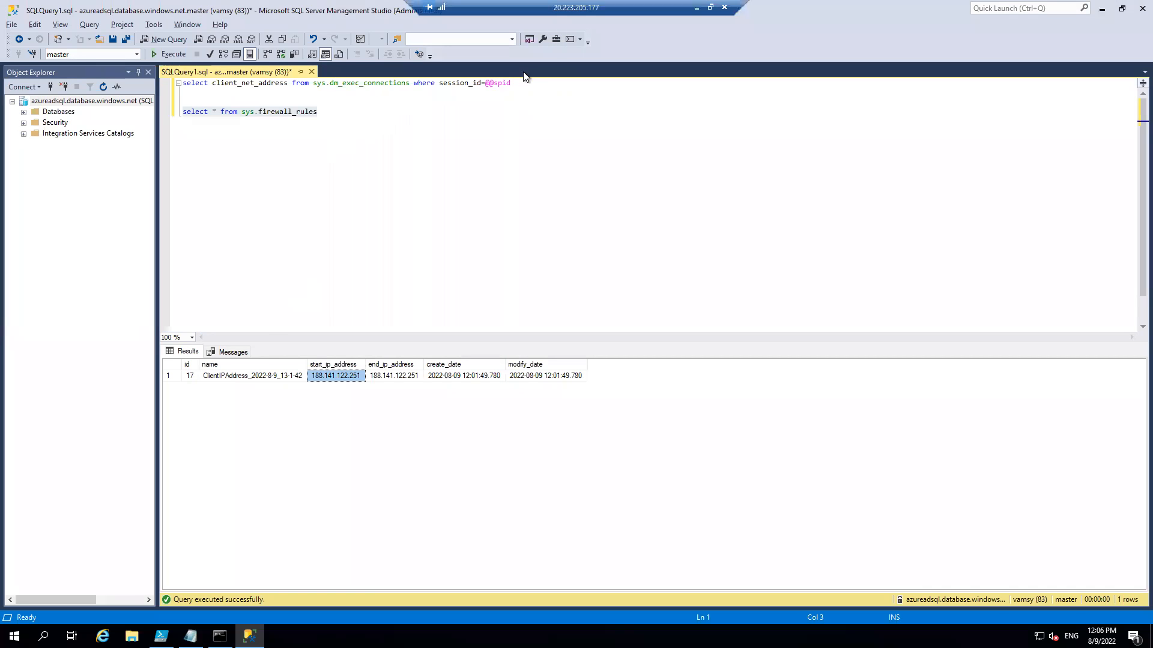
Rerun only the client_net_address query and return to azureadsql's networking settings in the local Azure portal.
{"action": "left_click", "coordinate": [214, 90]}
{"action": "left_click_drag", "start_coordinate": [214, 90], "coordinate": [180, 82]}
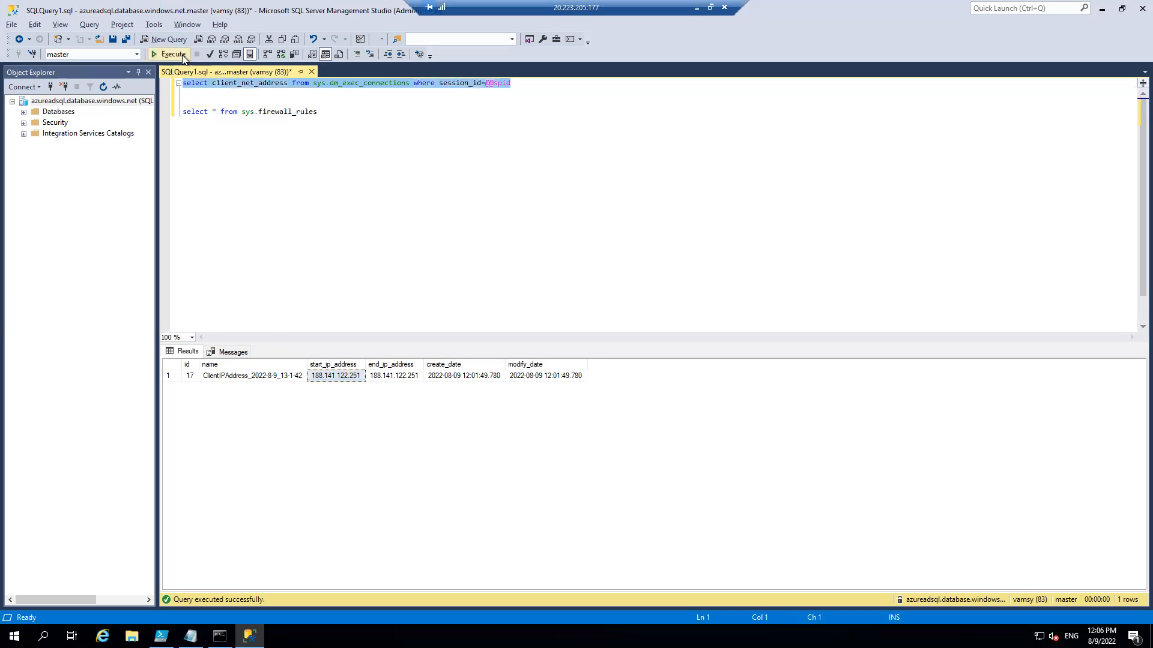
{"action": "left_click", "coordinate": [169, 54]}
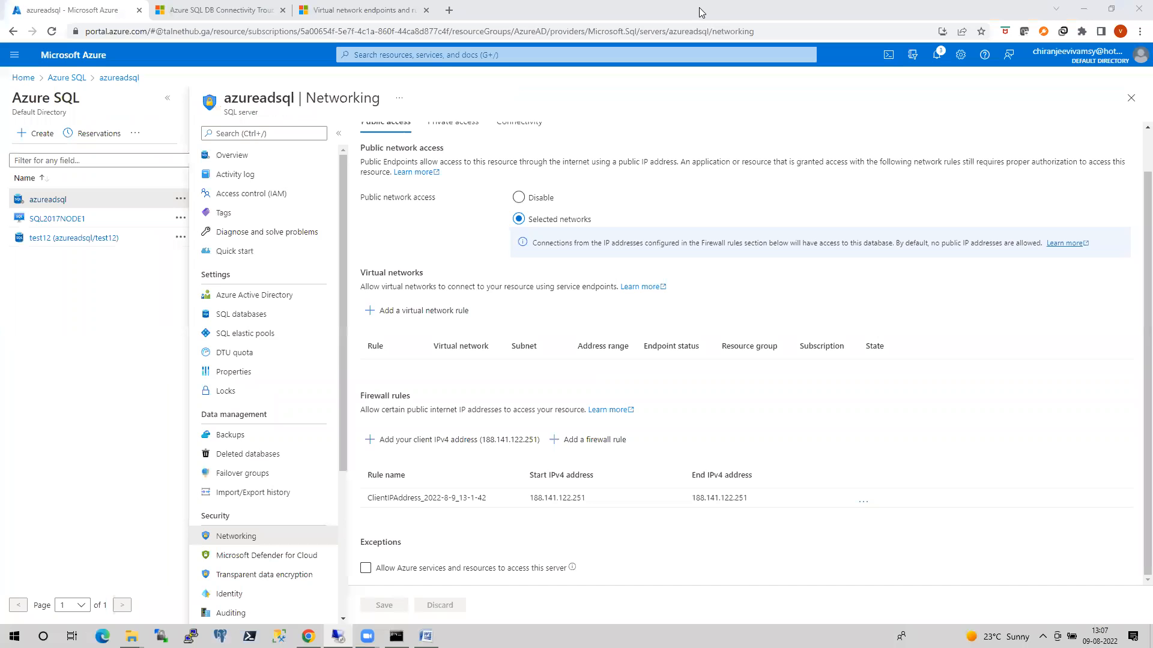
{"action": "left_click", "coordinate": [697, 7]}
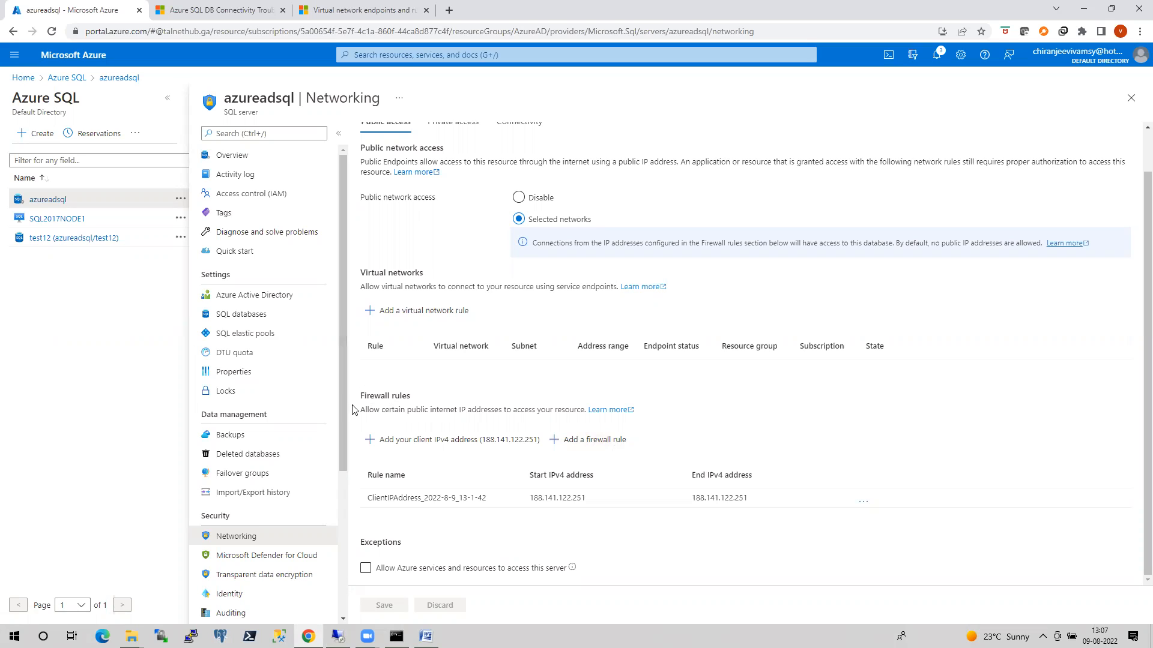
{"action": "left_click", "coordinate": [582, 441]}
{"action": "left_click", "coordinate": [704, 519]}
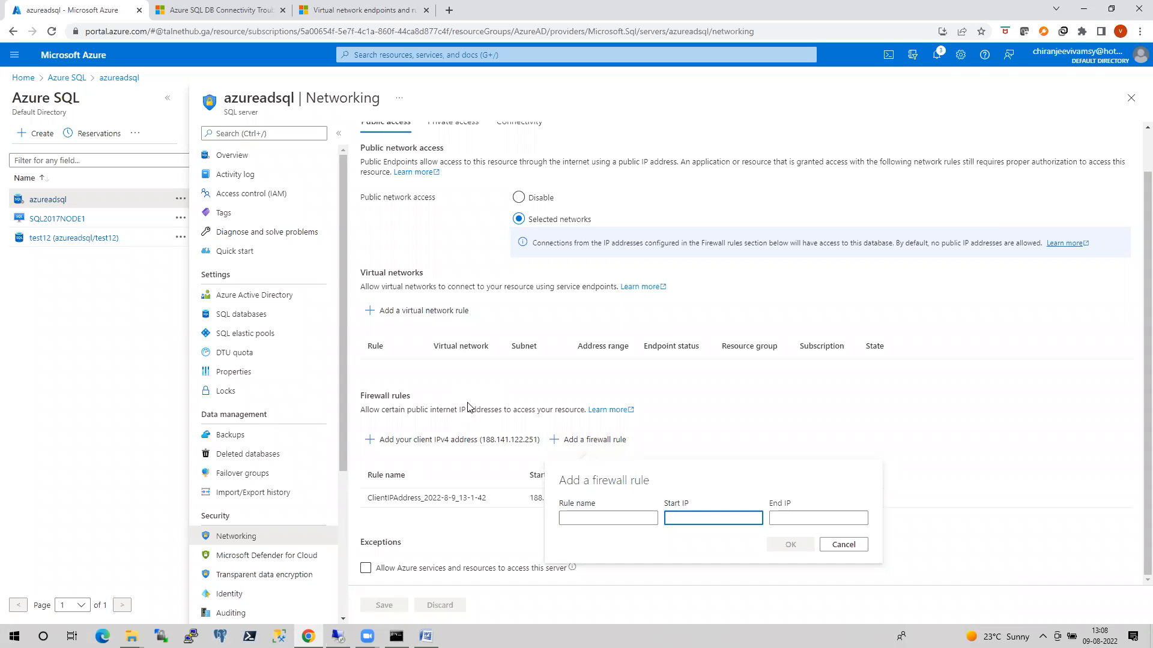
{"action": "left_click", "coordinate": [843, 544]}
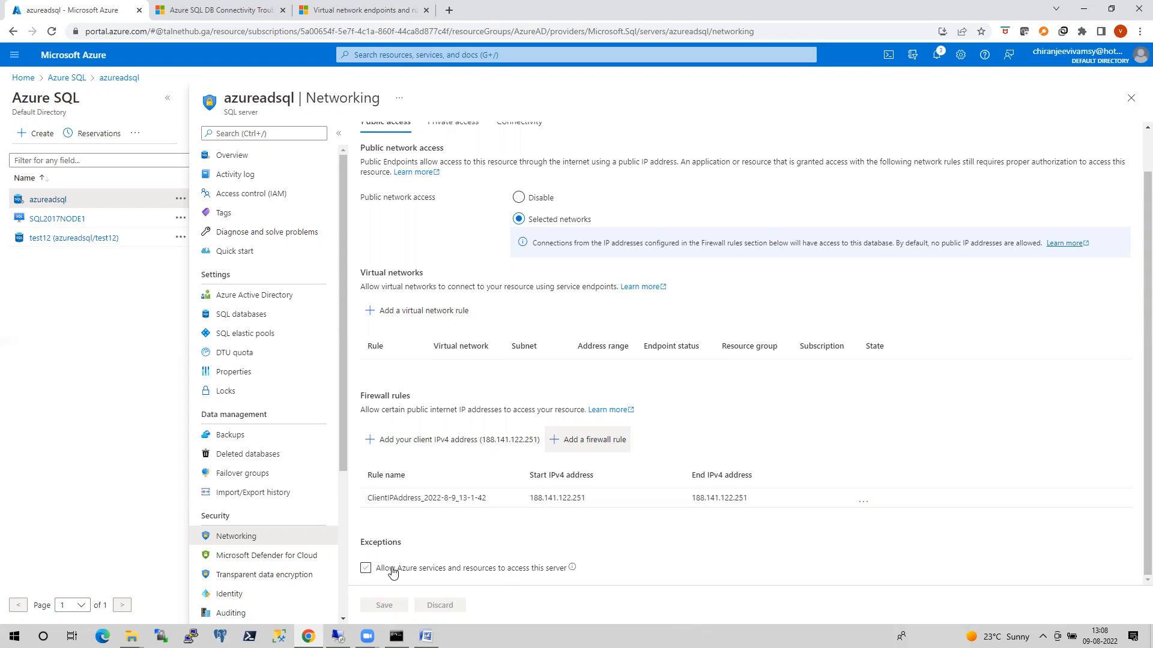
Allow Azure services and resources to access the azureadsql server and save the networking settings.
{"action": "left_click", "coordinate": [367, 567]}
{"action": "left_click", "coordinate": [365, 570]}
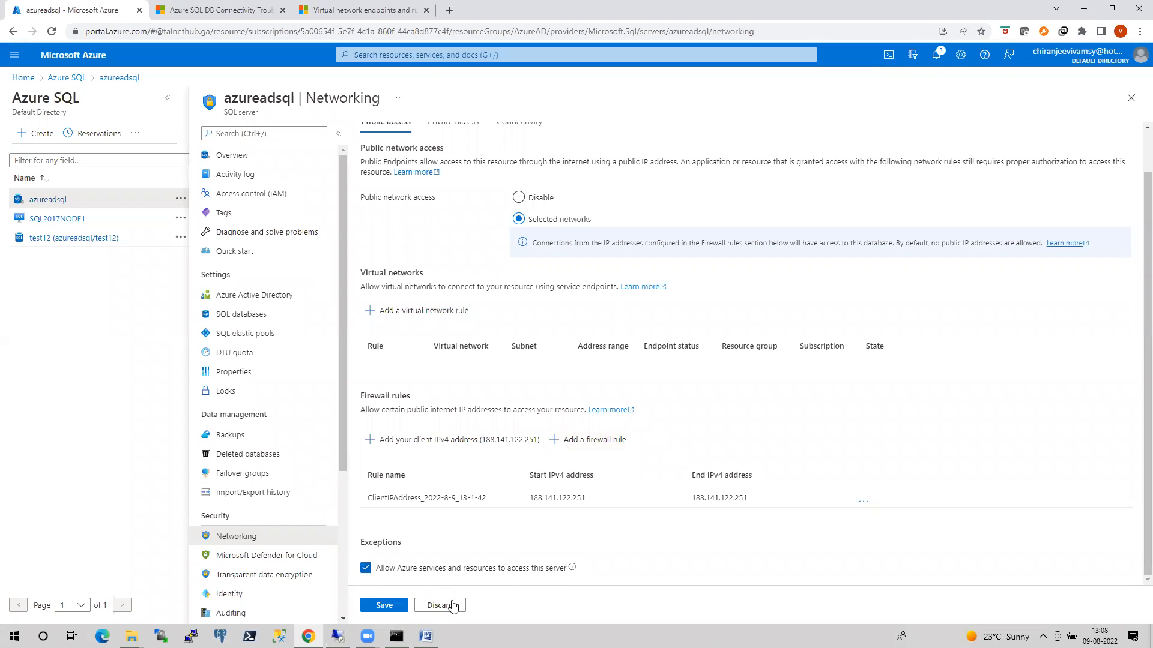
{"action": "left_click", "coordinate": [395, 608]}
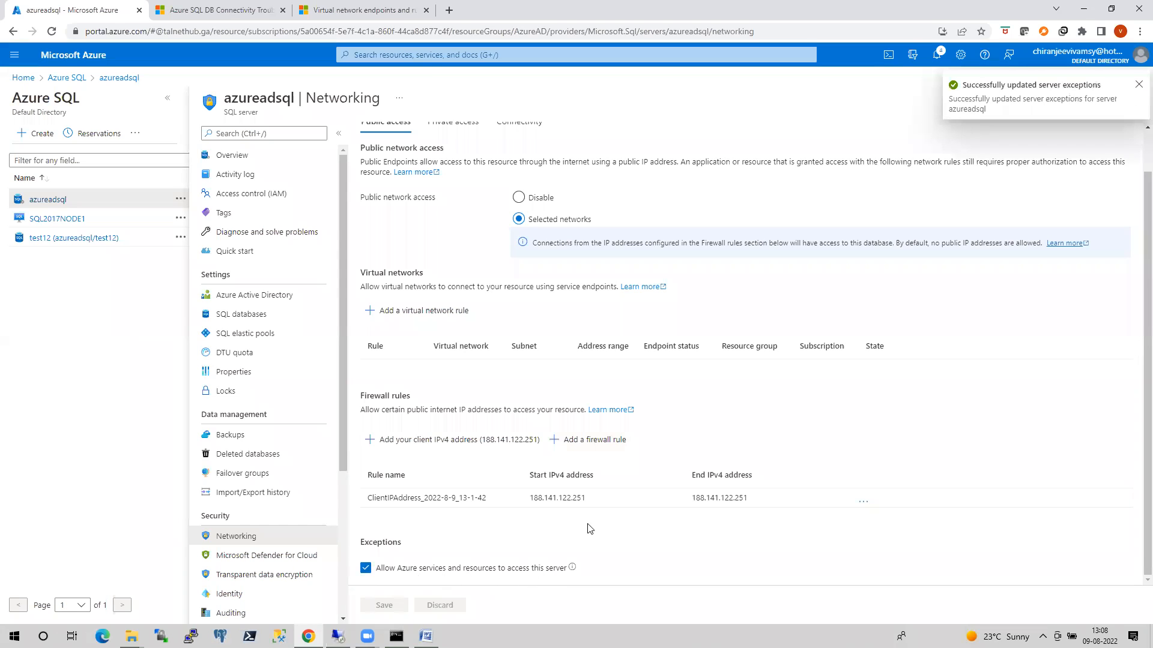
In the virtual machine, copy both queries into a new query window and run only the client_net_address query.
{"action": "left_click", "coordinate": [338, 636]}
{"action": "left_click", "coordinate": [423, 295]}
{"action": "left_click_drag", "start_coordinate": [351, 129], "coordinate": [131, 84]}
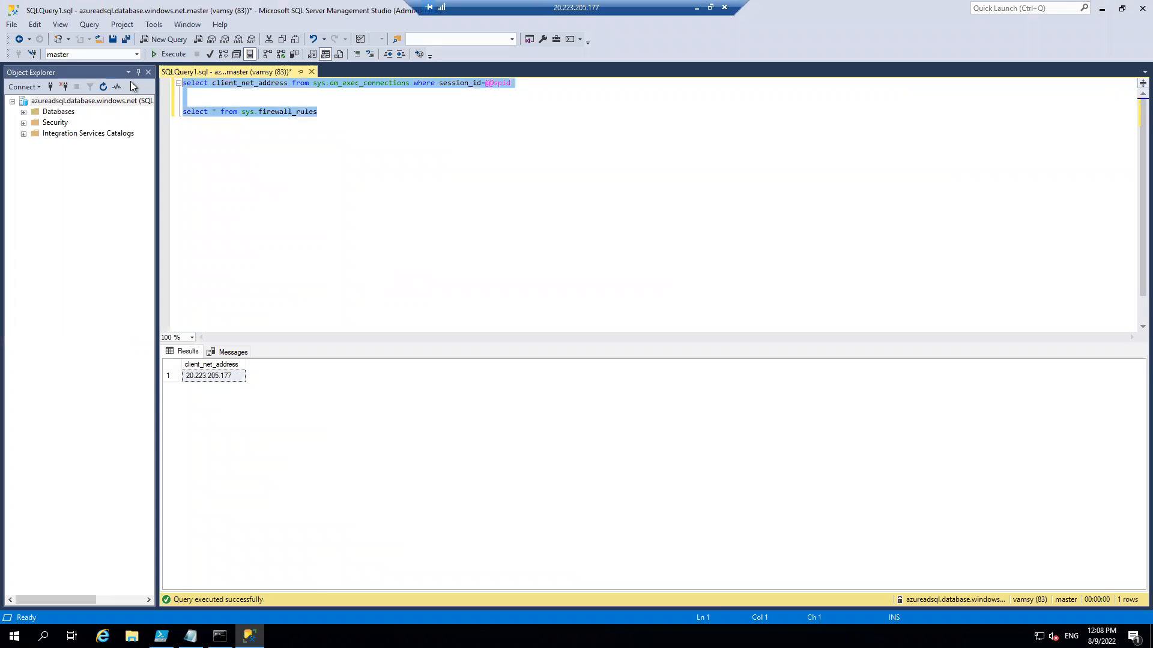
{"action": "left_click", "coordinate": [178, 38]}
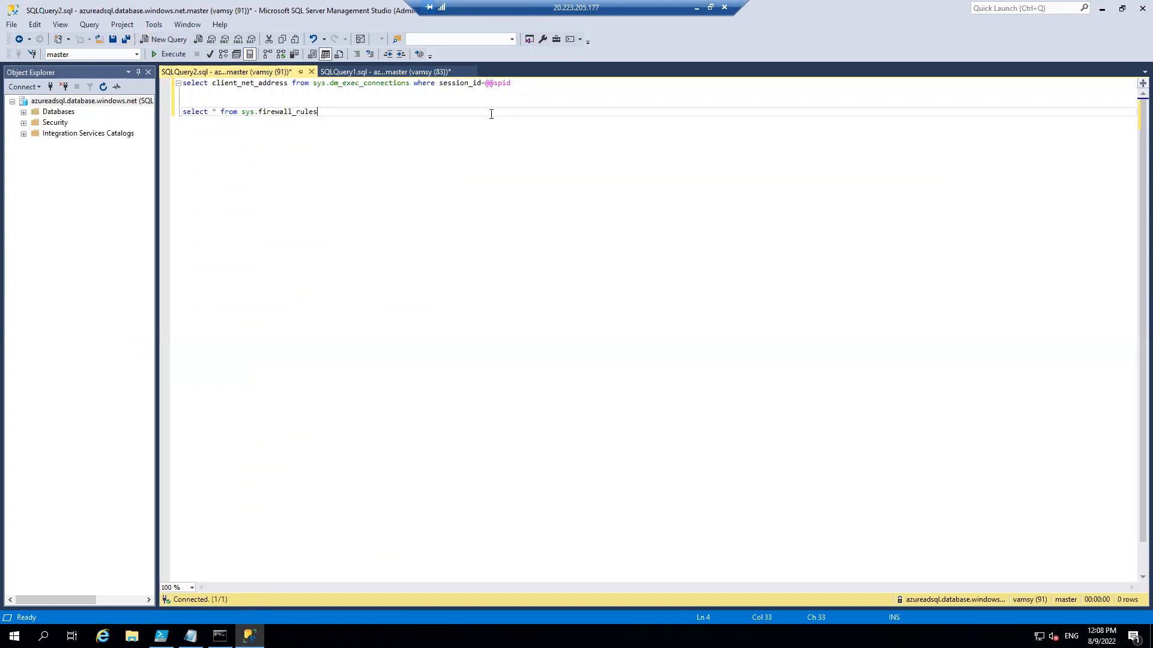
{"action": "left_click_drag", "start_coordinate": [523, 84], "coordinate": [111, 71]}
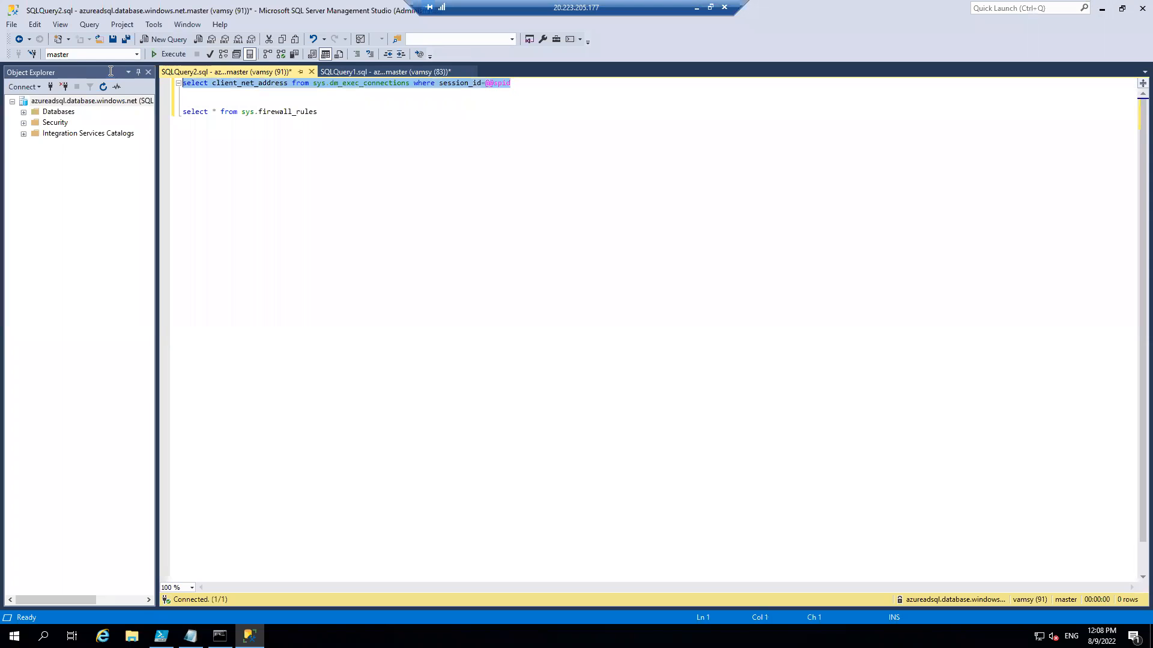
{"action": "key", "text": "F5"}
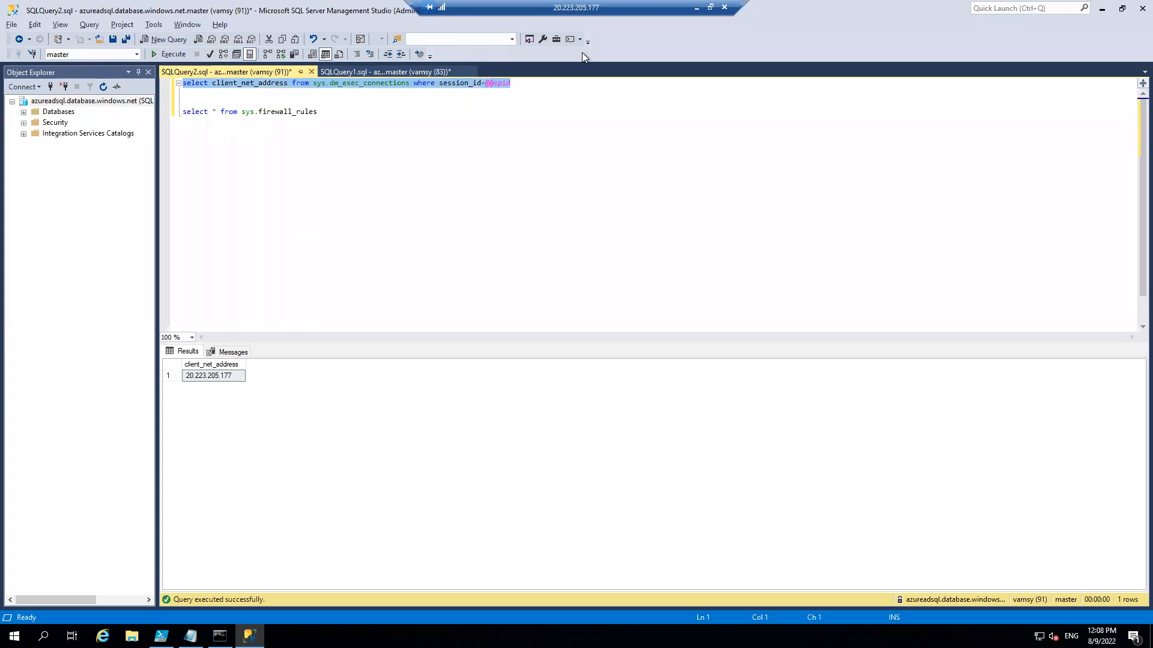
Run only select * from sys.firewall_rules in the new query window.
{"action": "left_click", "coordinate": [336, 114]}
{"action": "key", "text": "shift+Home"}
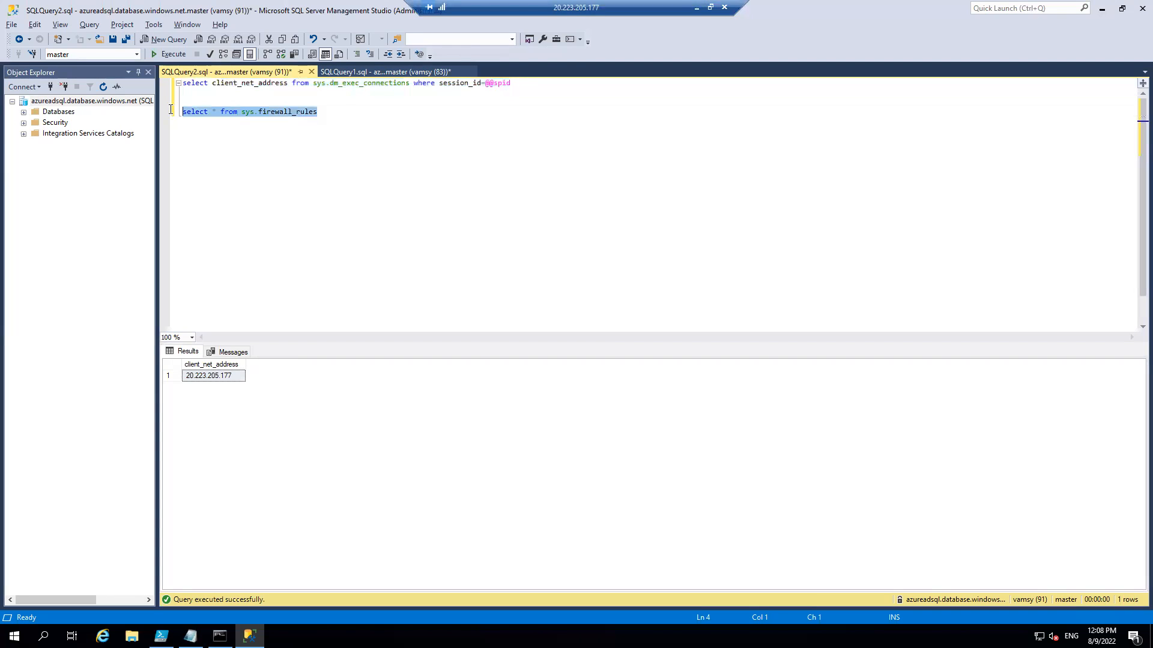
{"action": "key", "text": "F5"}
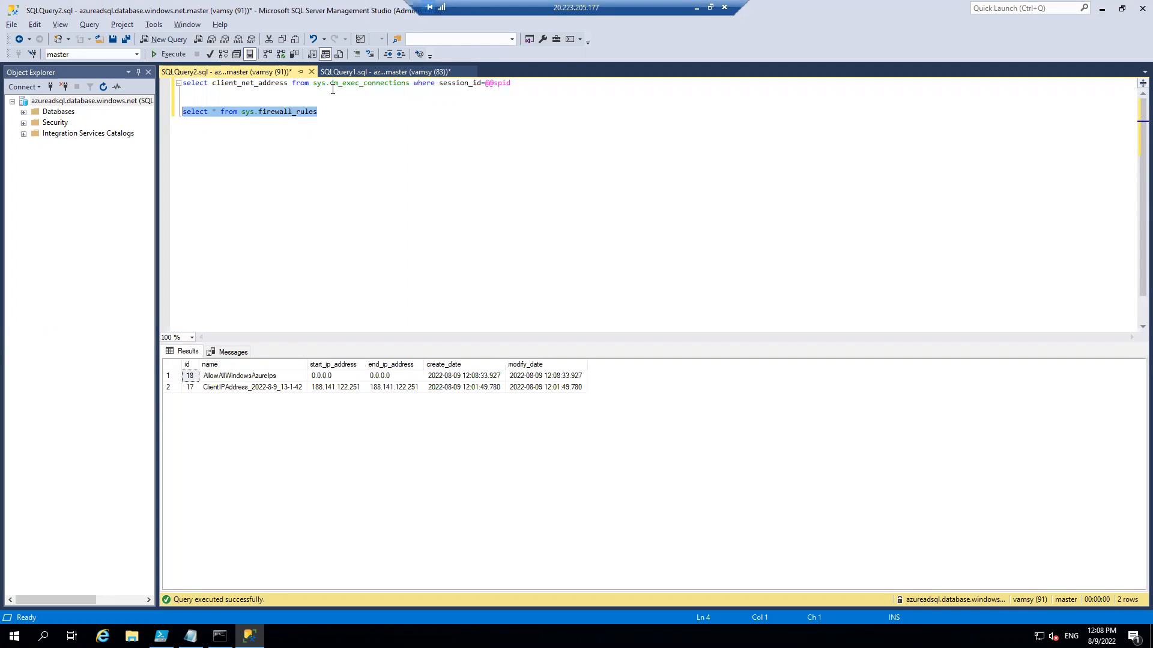
Examine the AllowAllWindowsAzureIps rule's start and end IP addresses and compare them with the networking settings in the local Azure portal.
{"action": "left_click", "coordinate": [265, 378]}
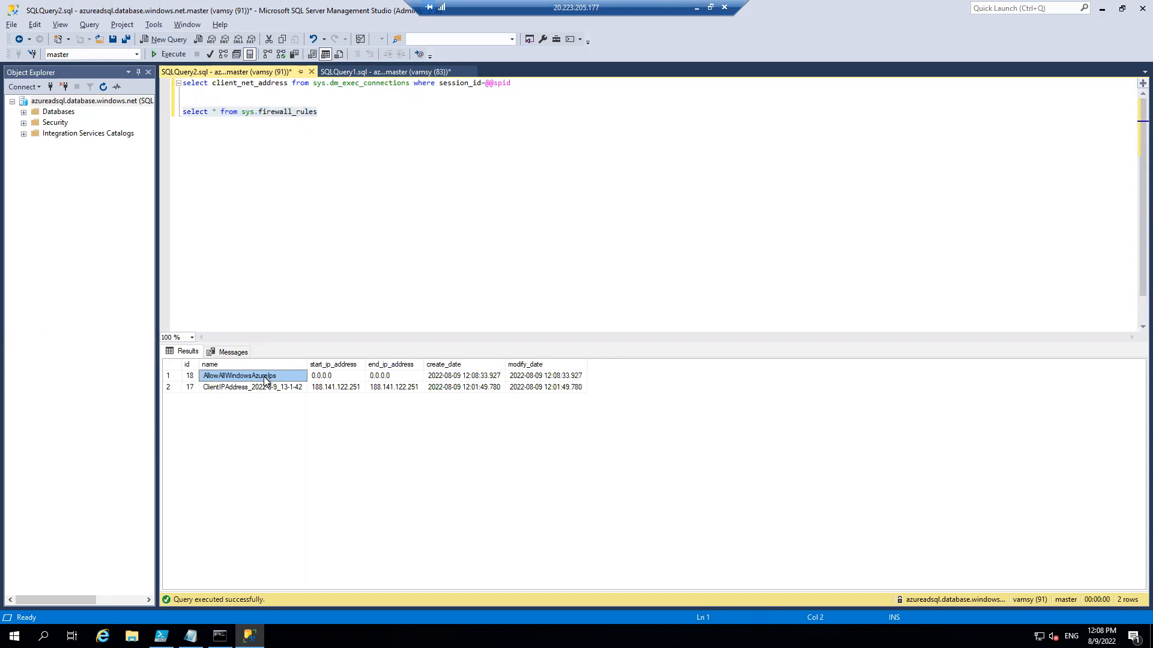
{"action": "left_click", "coordinate": [323, 380]}
{"action": "left_click", "coordinate": [386, 377]}
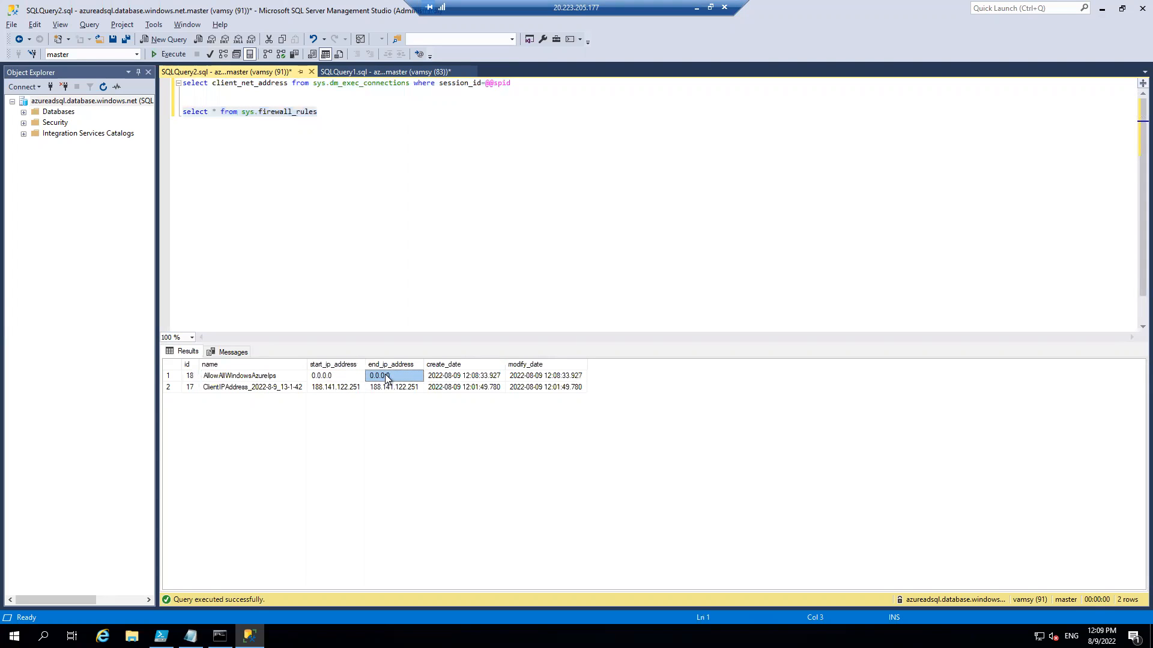
{"action": "left_click", "coordinate": [693, 8]}
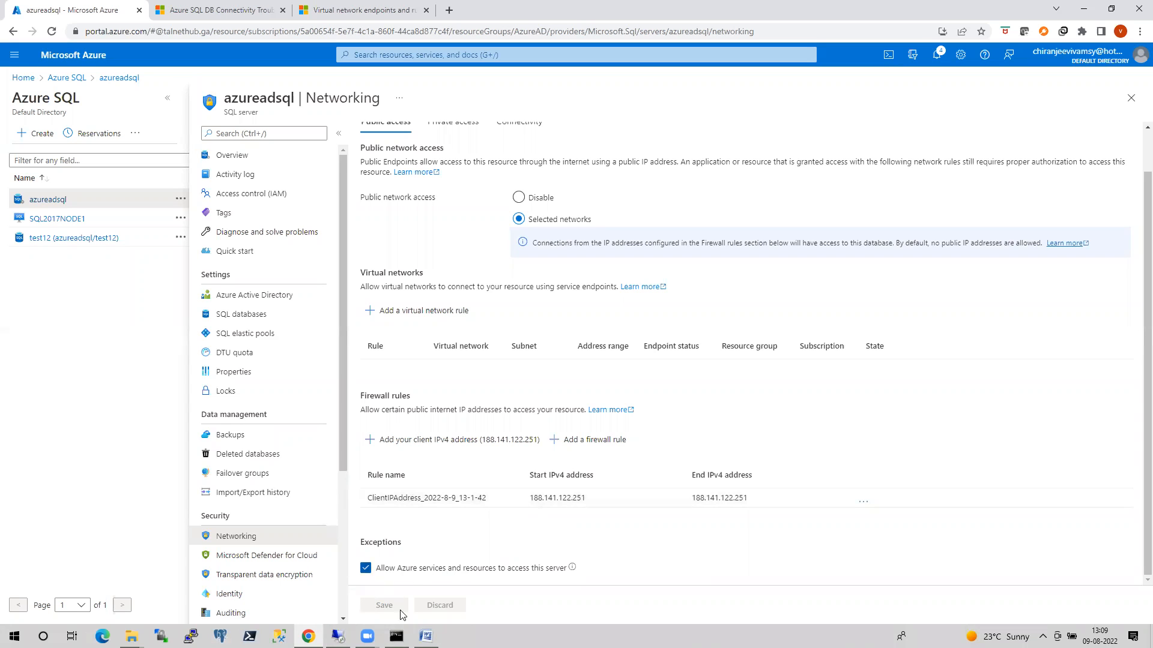
{"action": "left_click", "coordinate": [338, 637]}
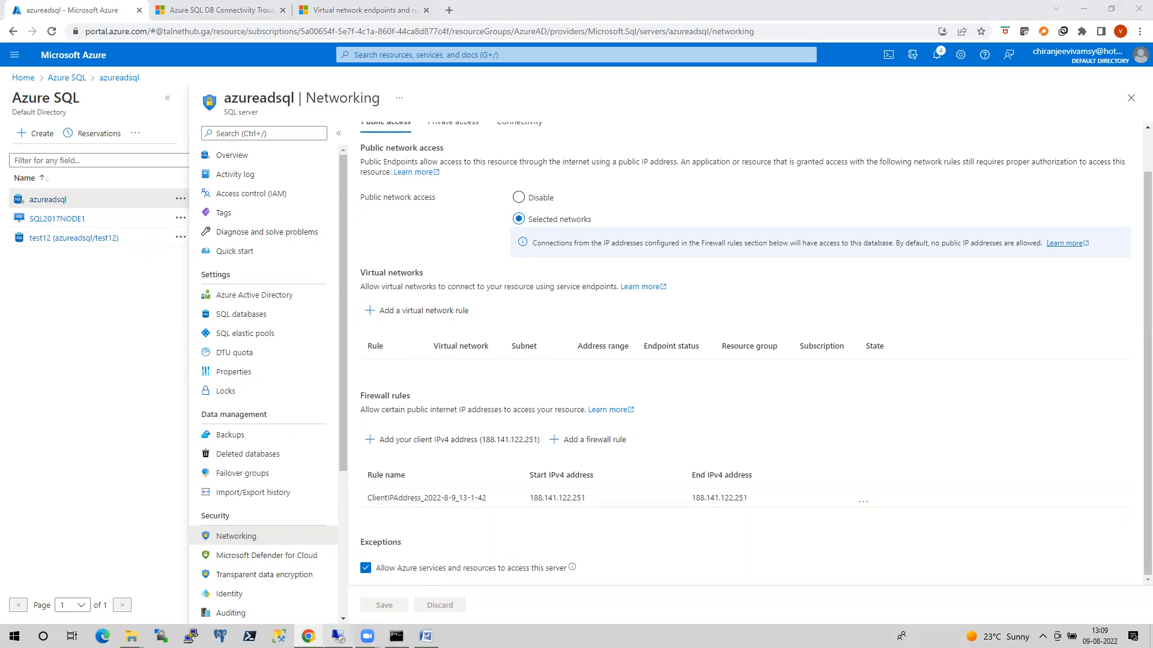
{"action": "left_click", "coordinate": [330, 375]}
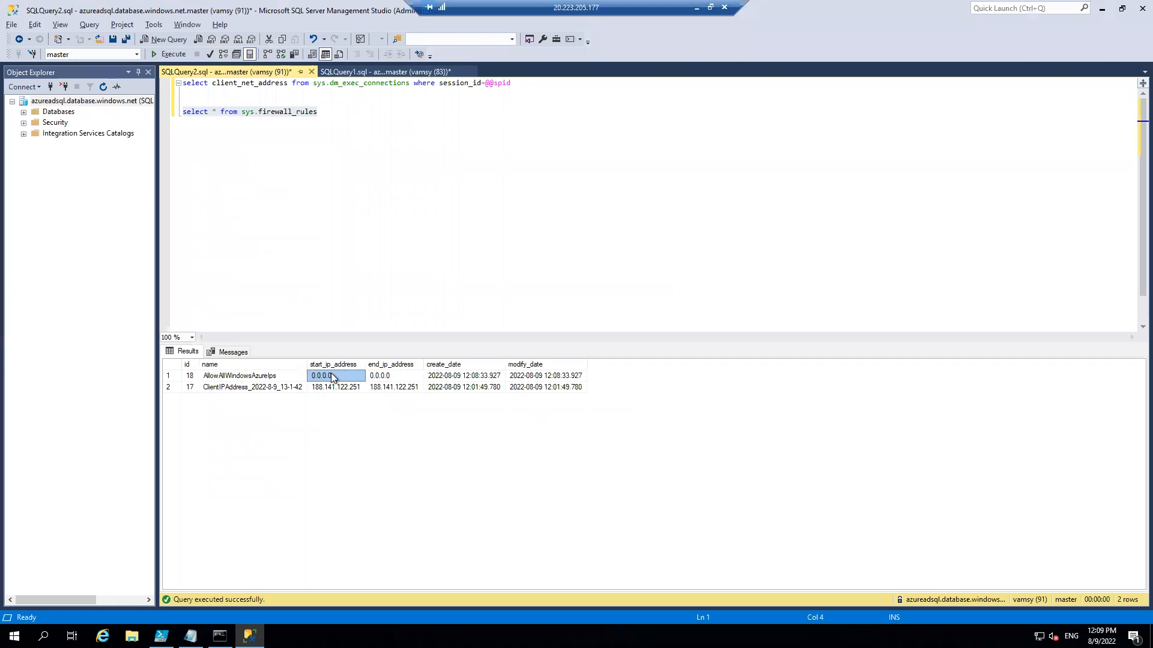
{"action": "left_click", "coordinate": [382, 376]}
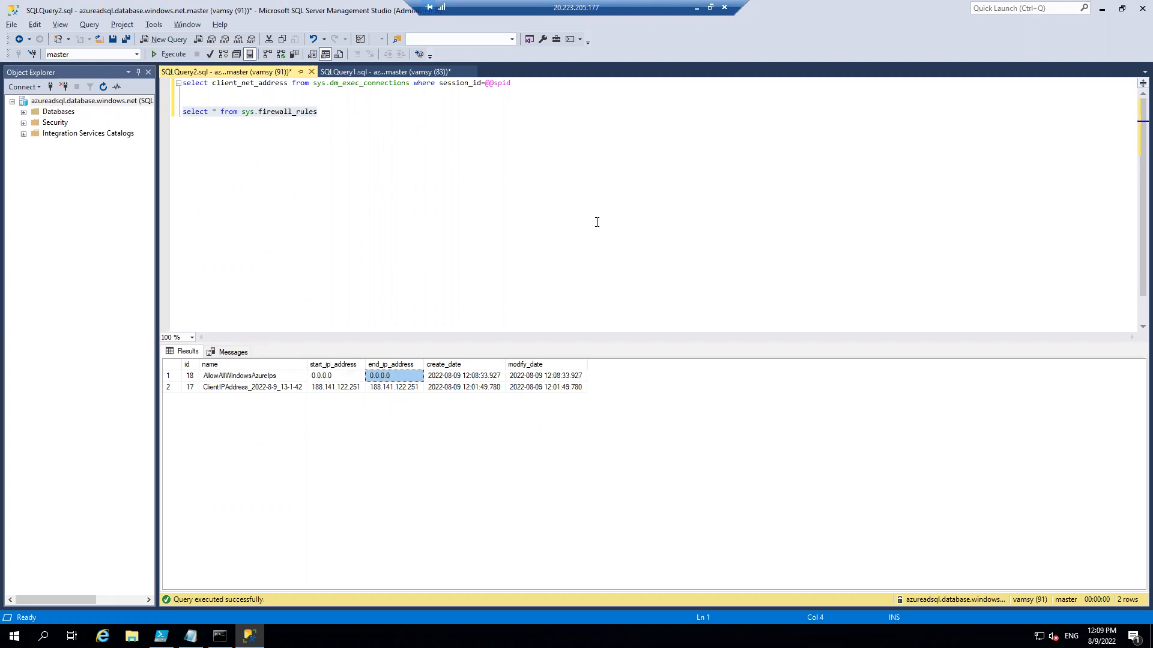
Compare the AllowAllWindowsAzureIps row with the Azure services exception in the local portal and read that option's explanation.
{"action": "left_click", "coordinate": [697, 12]}
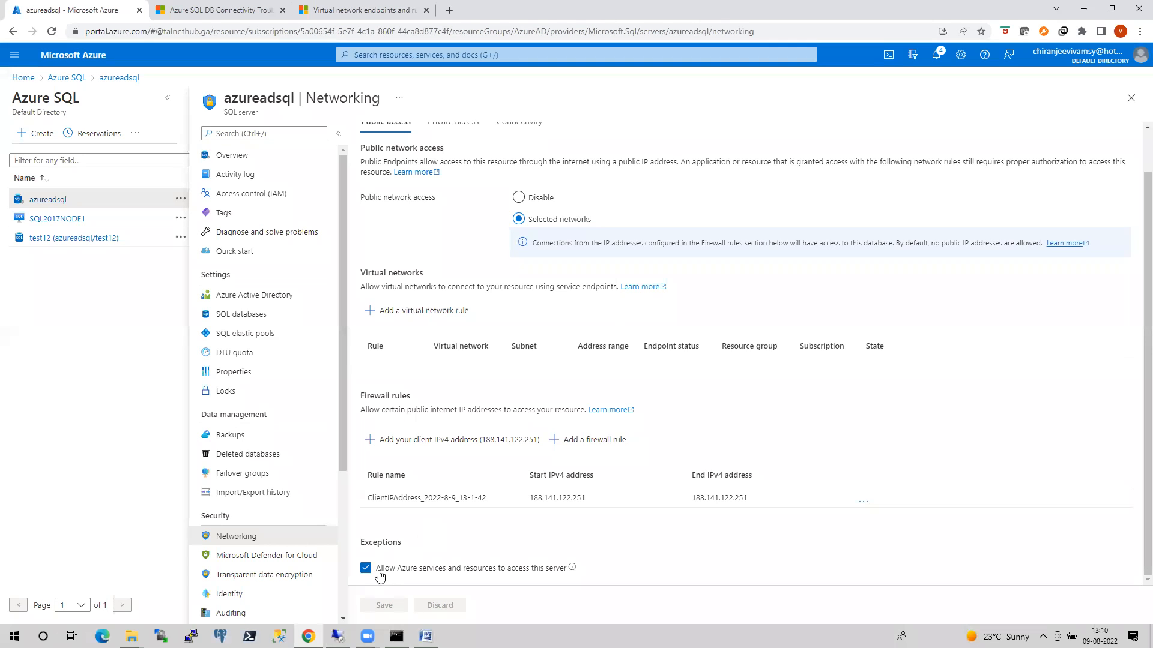
{"action": "left_click", "coordinate": [337, 635]}
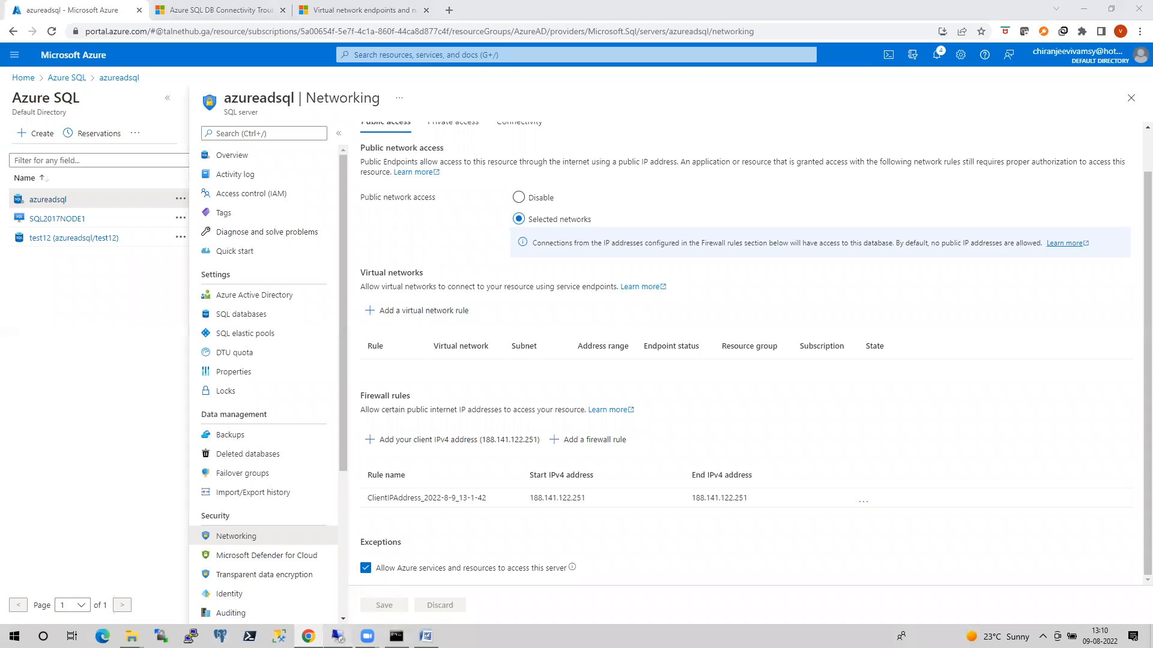
{"action": "left_click_drag", "start_coordinate": [246, 377], "coordinate": [393, 377]}
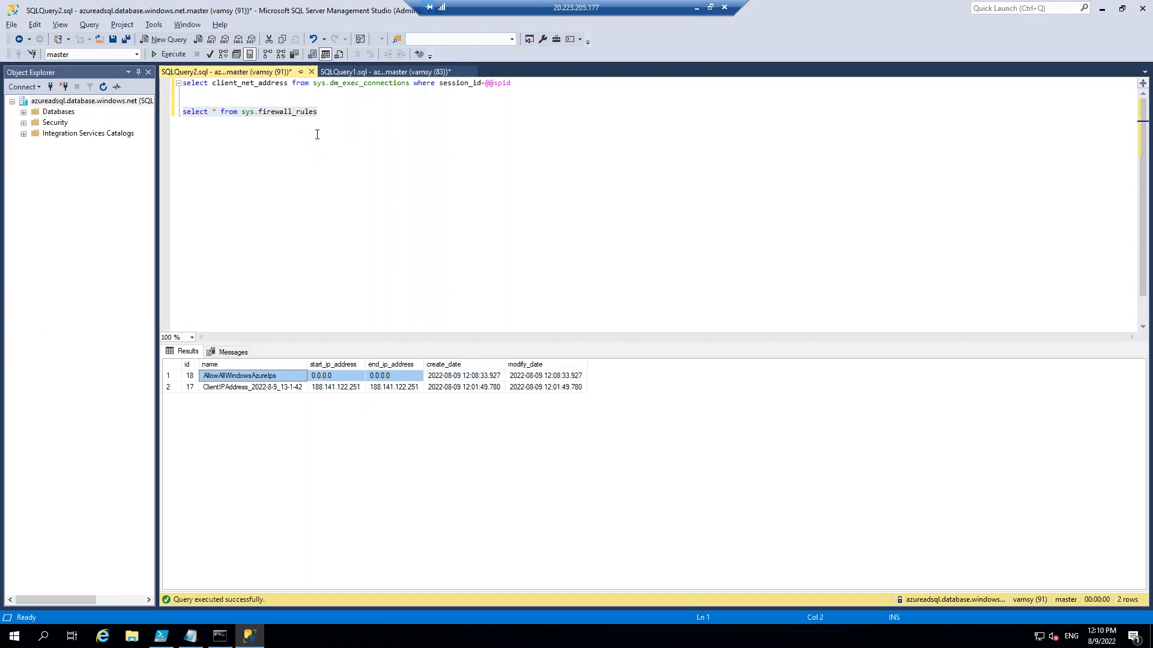
{"action": "left_click", "coordinate": [698, 7]}
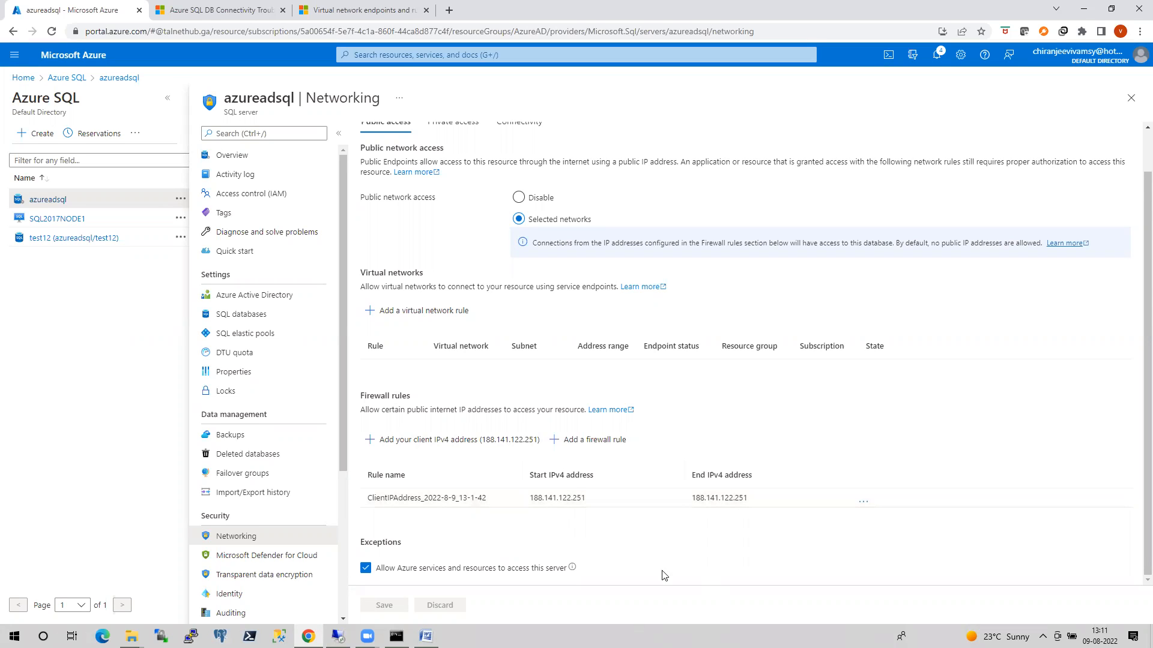
{"action": "mouse_move", "coordinate": [573, 570]}
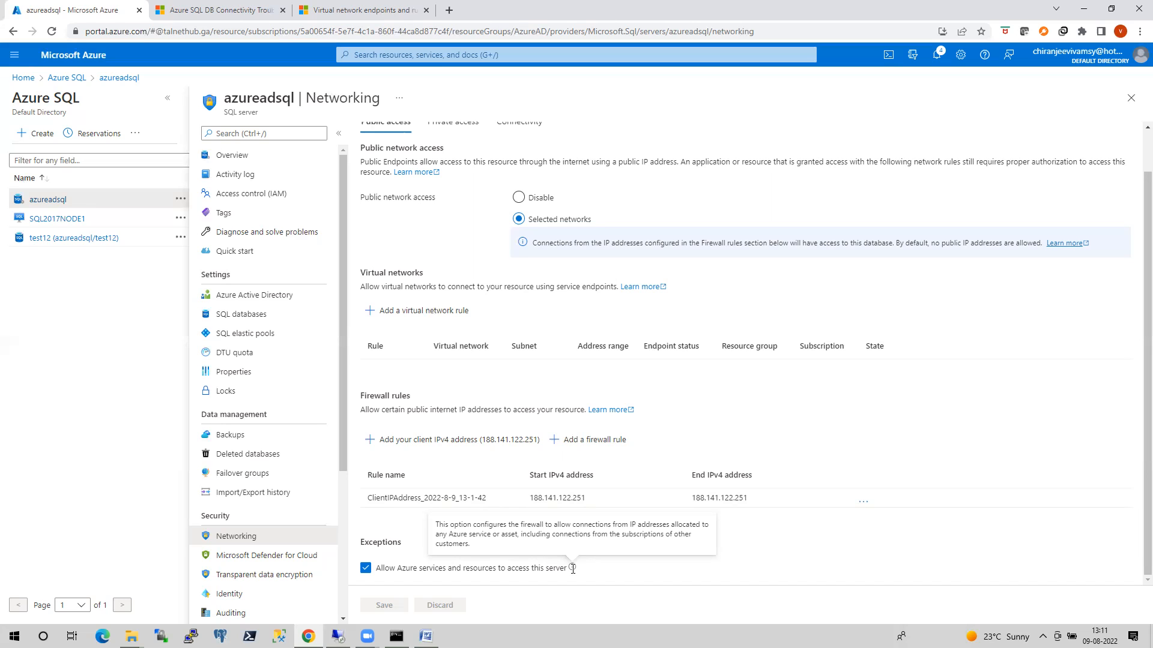
{"action": "left_click", "coordinate": [338, 636]}
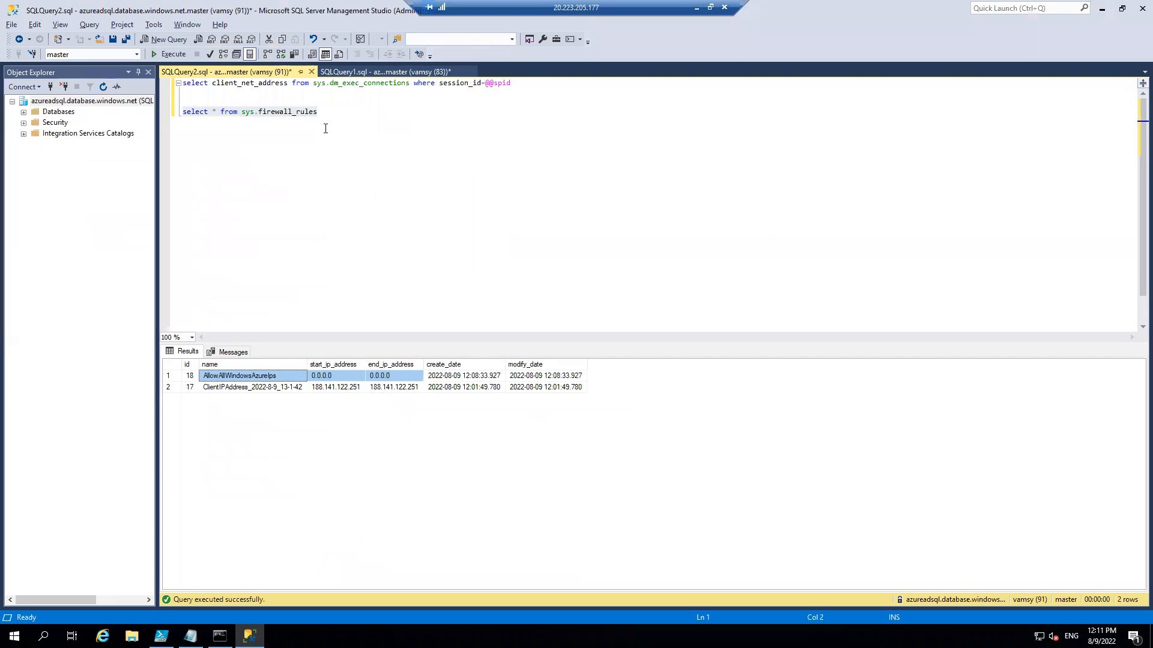
In the local Azure portal, delete azureadsql's client IP address firewall rule and save the networking settings.
{"action": "left_click", "coordinate": [697, 7]}
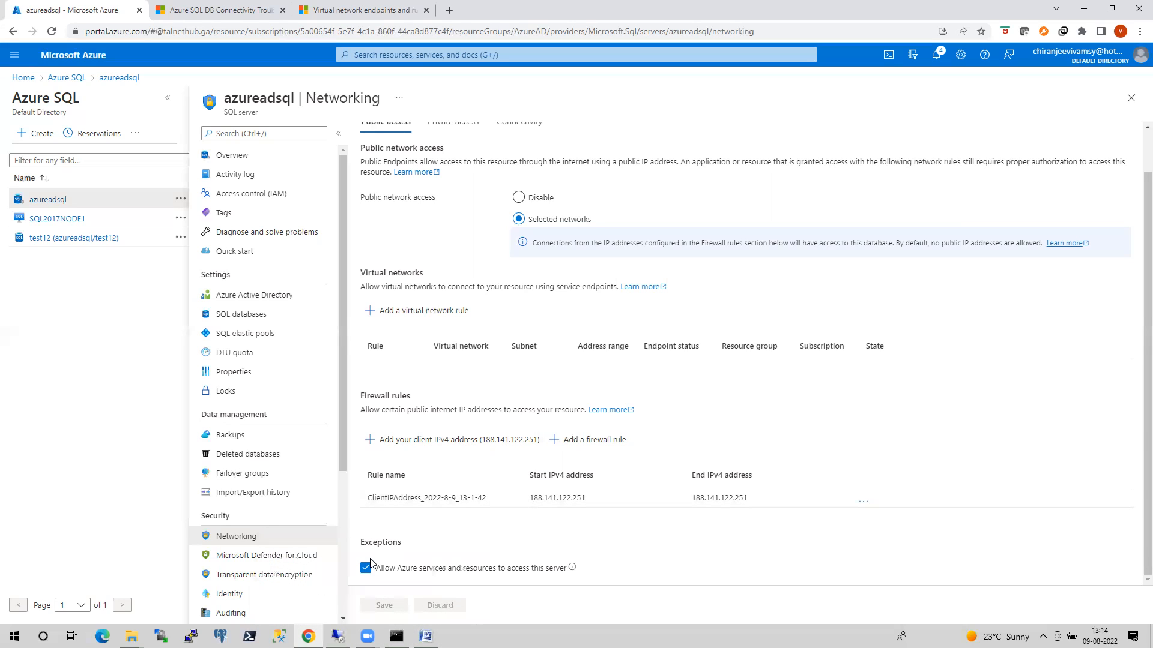
{"action": "left_click", "coordinate": [863, 502]}
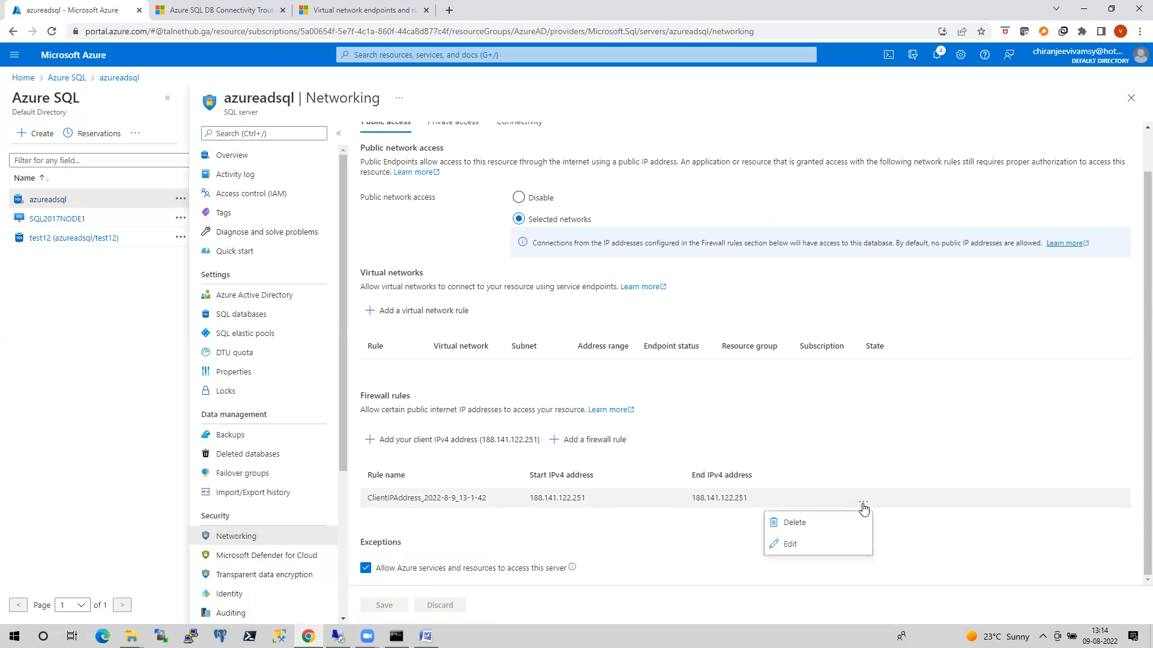
{"action": "left_click", "coordinate": [789, 524]}
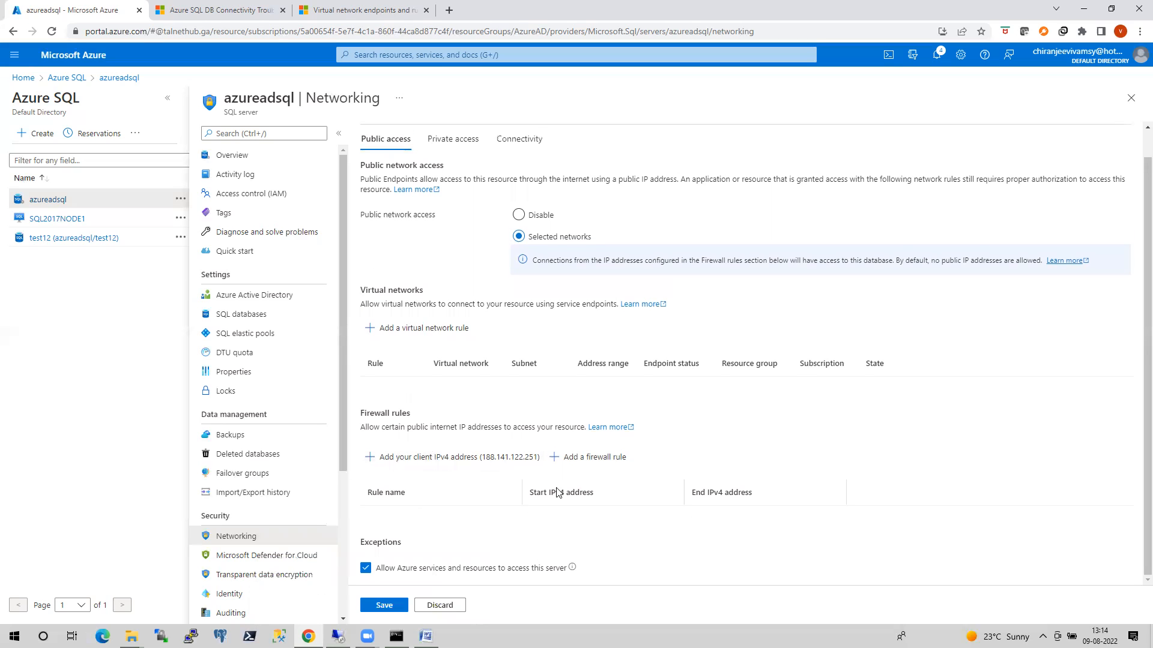
{"action": "left_click", "coordinate": [389, 606]}
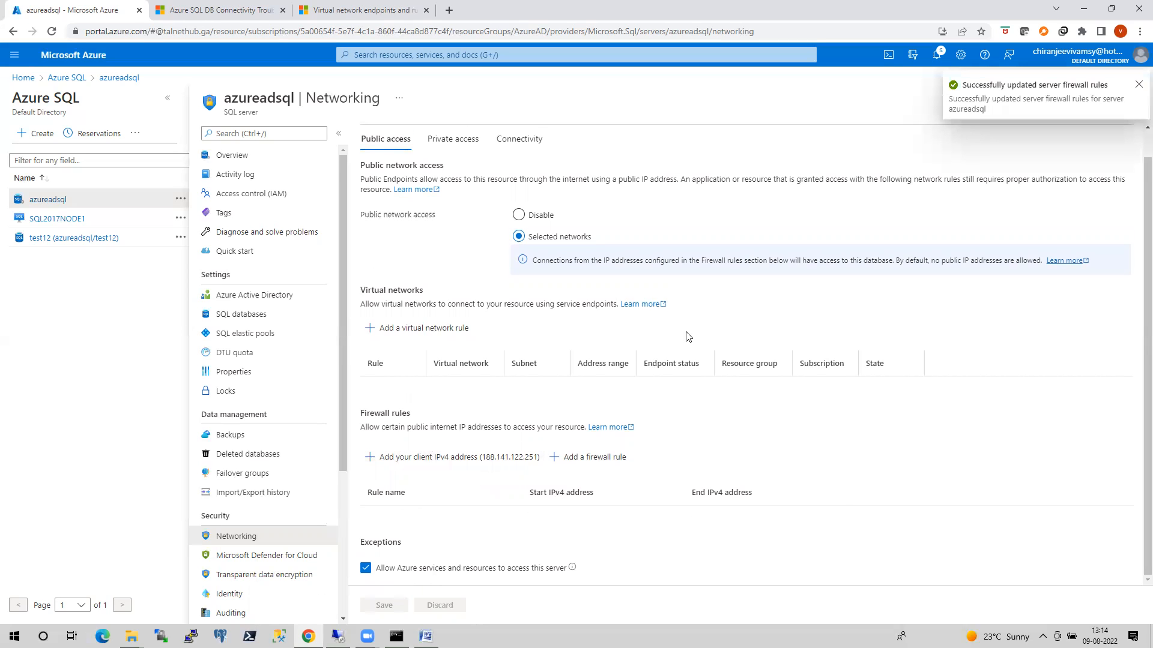
In the local command prompt, exit sqlcmd, clear the screen and retry the azureadsql.database.windows.net login with the account password.
{"action": "left_click", "coordinate": [396, 637]}
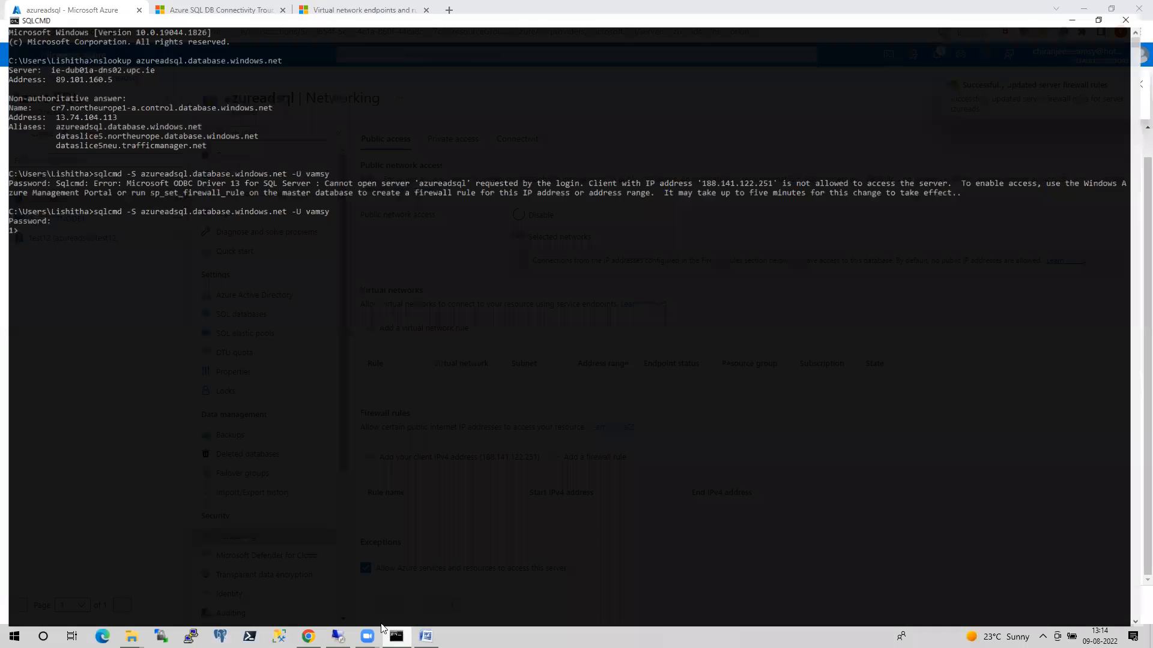
{"action": "key", "text": "ctrl+c"}
{"action": "type", "text": "cls"}
{"action": "key", "text": "Return"}
{"action": "type", "text": "cls"}
{"action": "key", "text": "Up"}
{"action": "key", "text": "Up"}
{"action": "key", "text": "Return"}
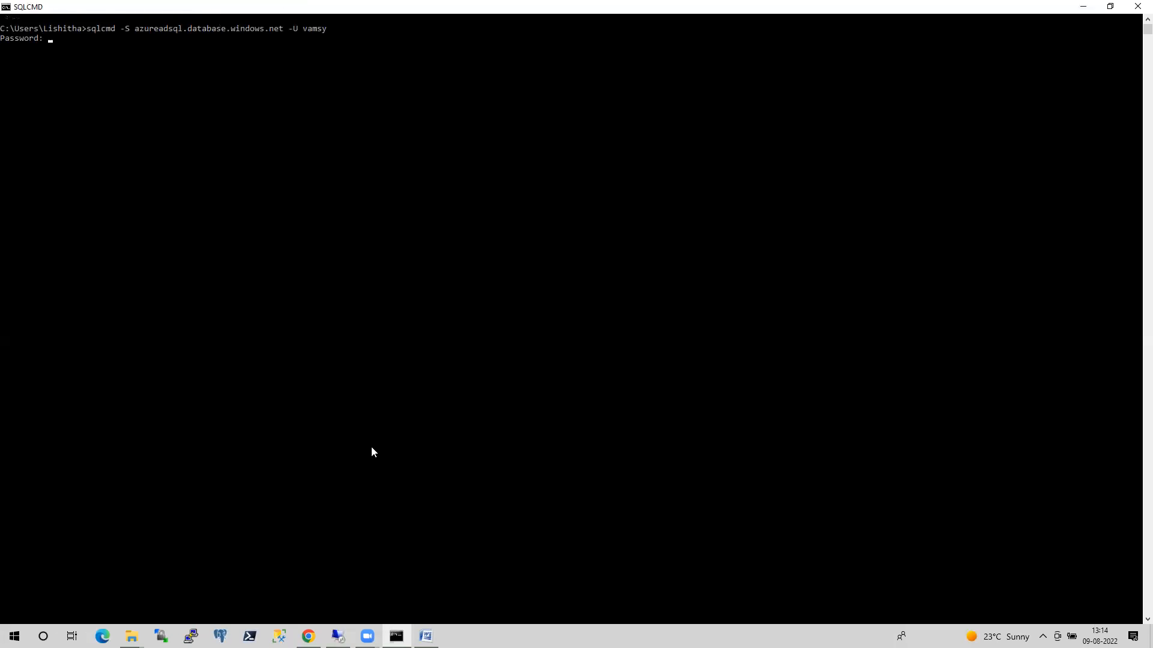
{"action": "key", "text": "Return"}
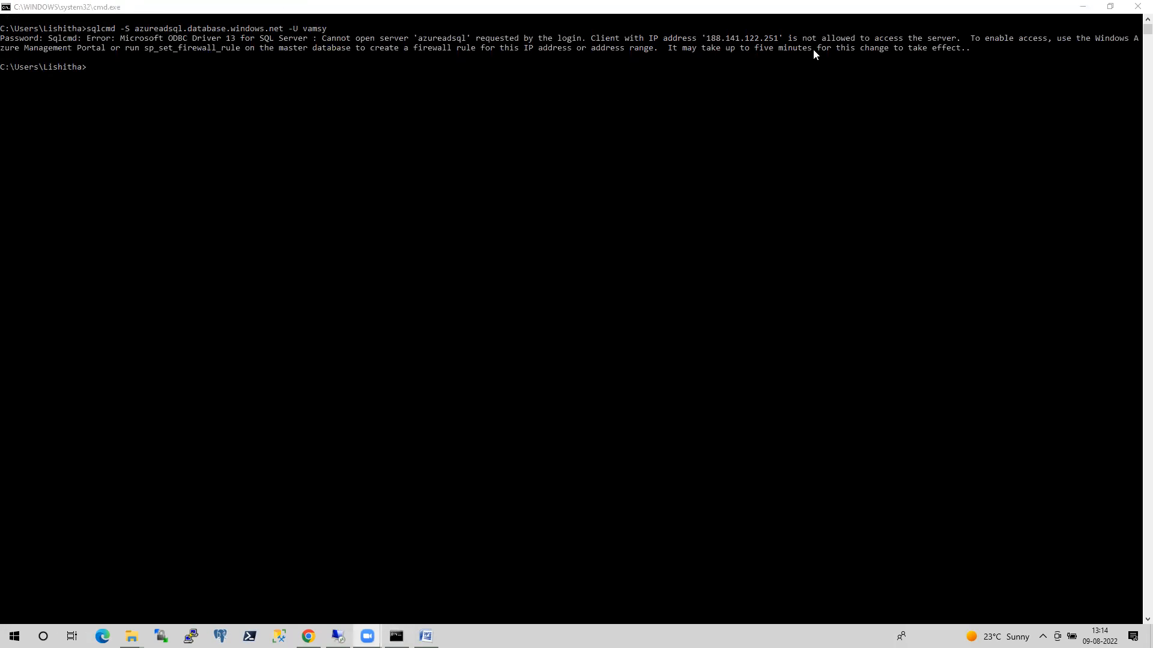
{"action": "left_click", "coordinate": [1083, 6]}
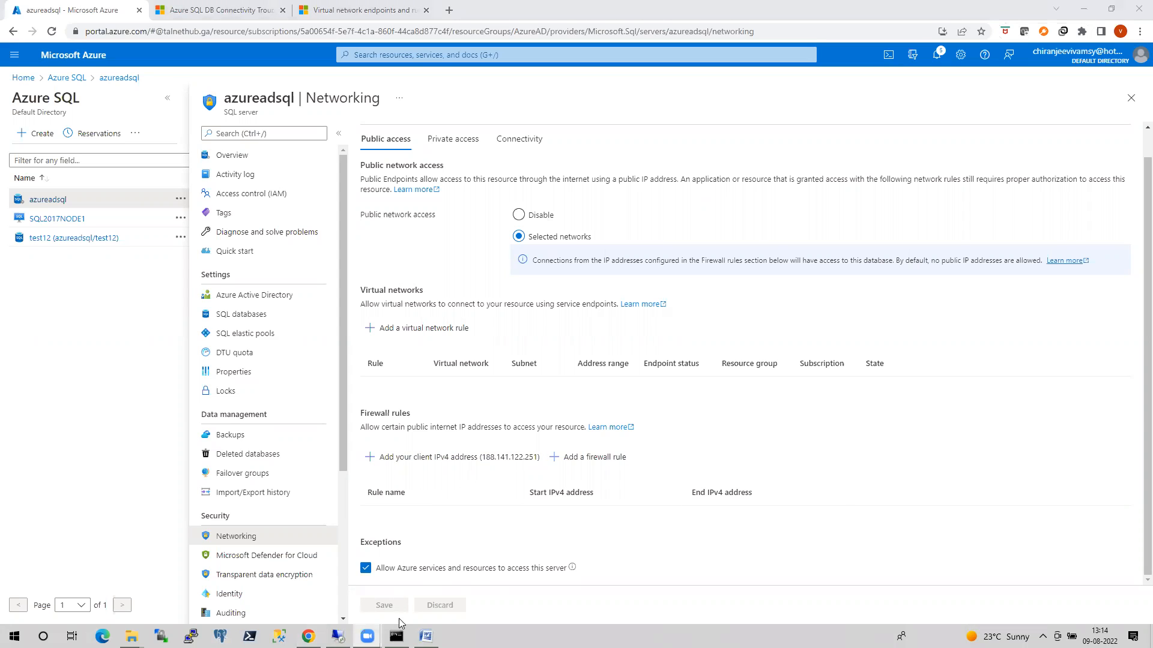
In the virtual machine's command prompt, exit sqlcmd, clear the screen and retry the azureadsql.database.windows.net login with the account password.
{"action": "left_click", "coordinate": [338, 636]}
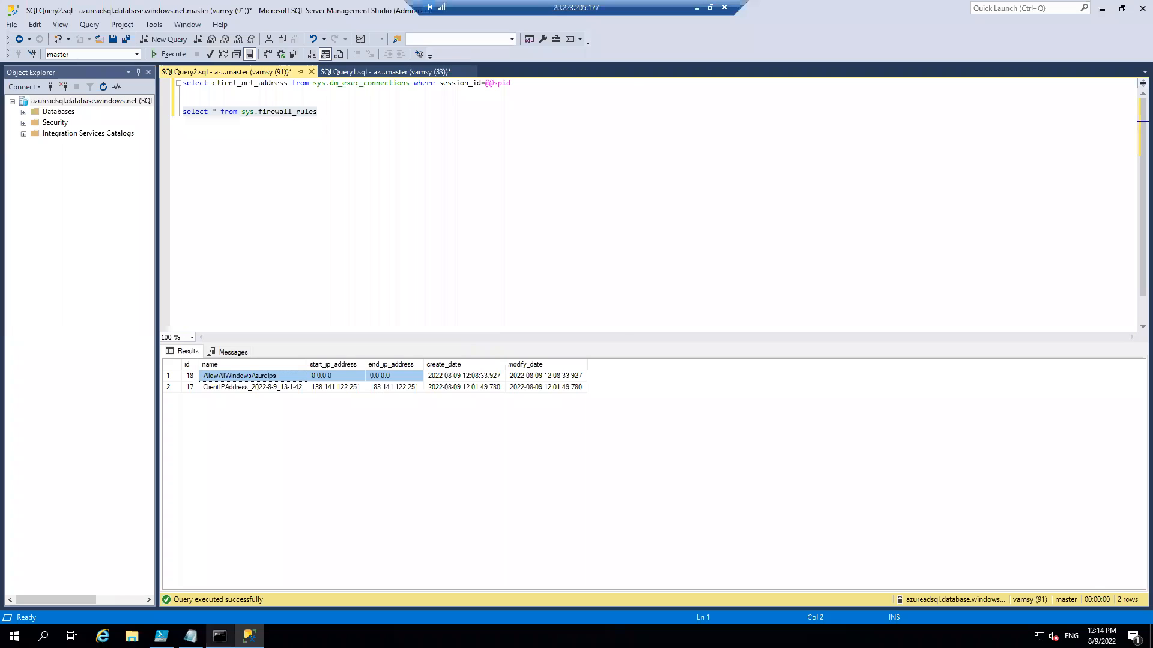
{"action": "left_click", "coordinate": [220, 636]}
{"action": "key", "text": "ctrl+c"}
{"action": "type", "text": "cls"}
{"action": "key", "text": "Return"}
{"action": "key", "text": "Up"}
{"action": "key", "text": "Up"}
{"action": "key", "text": "Return"}
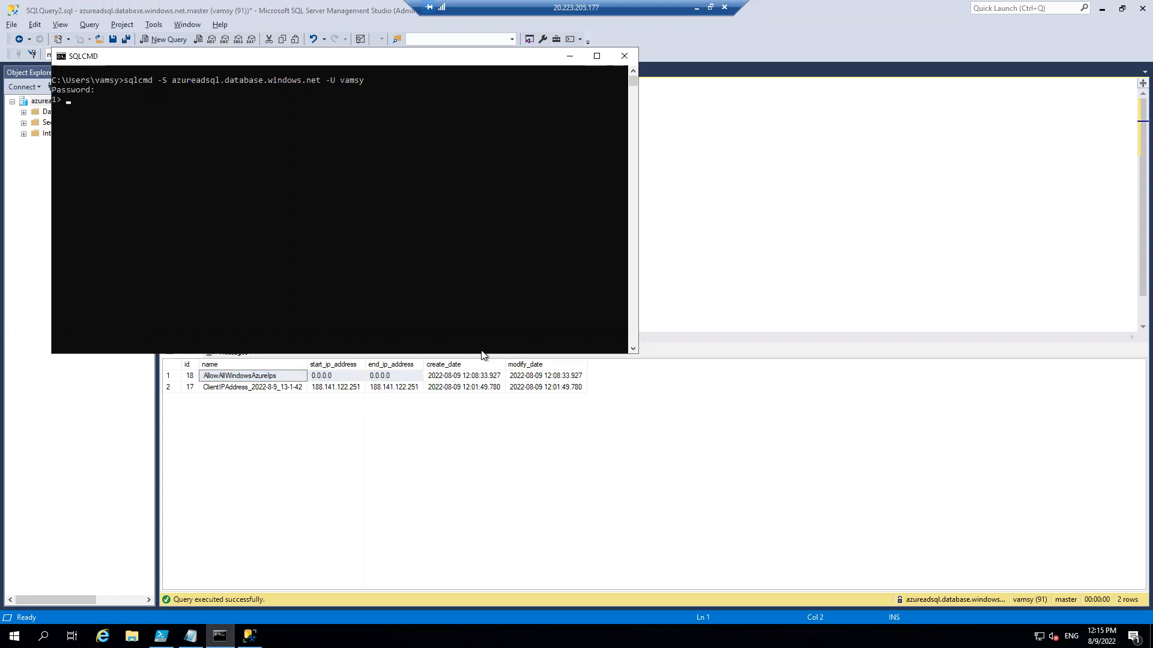
{"action": "left_click", "coordinate": [570, 57]}
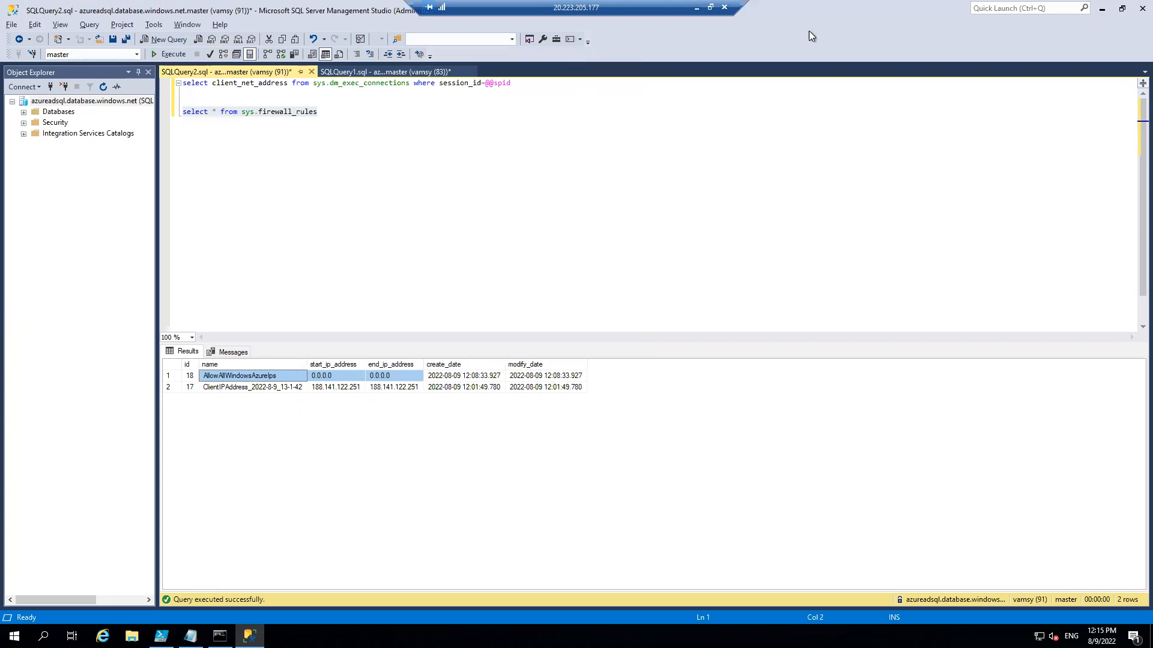
Review the service endpoints option in azureadsql's networking settings in the local Azure portal and view the list of virtual networks.
{"action": "left_click", "coordinate": [696, 7]}
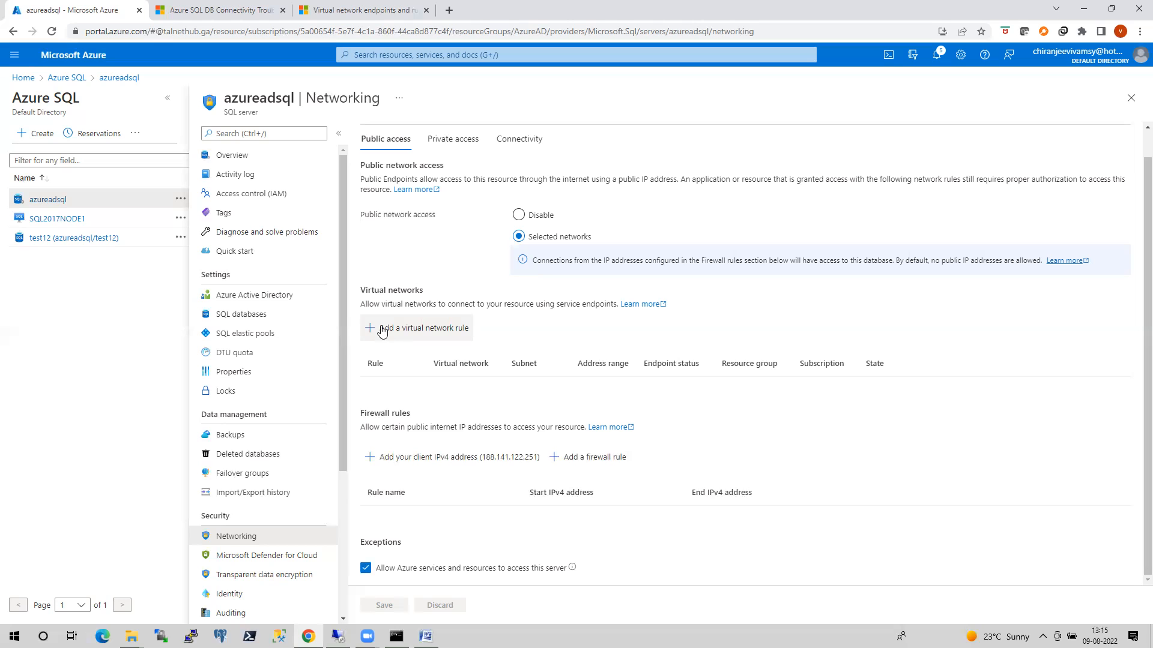
{"action": "left_click_drag", "start_coordinate": [555, 305], "coordinate": [616, 304]}
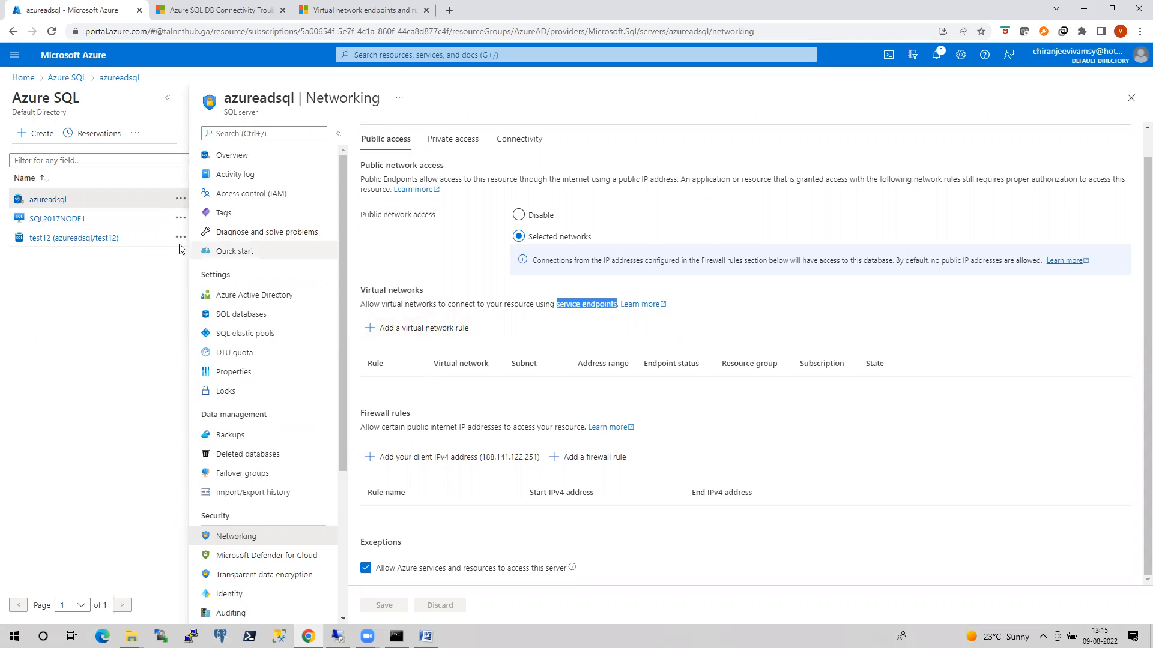
{"action": "left_click", "coordinate": [24, 78]}
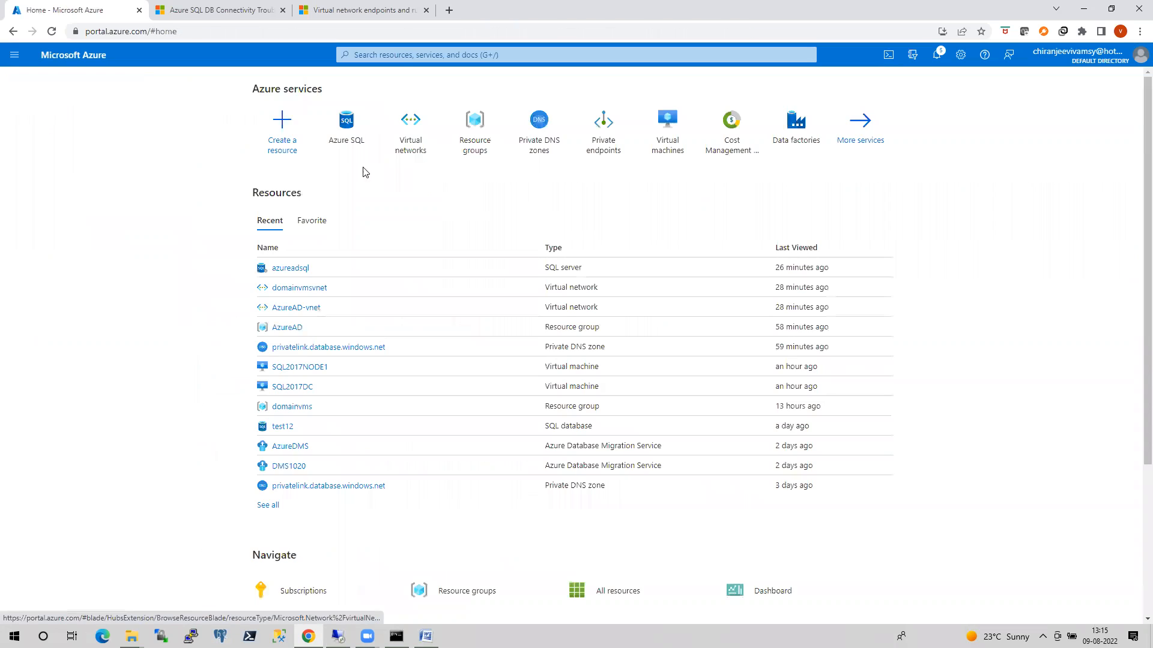
{"action": "left_click", "coordinate": [407, 147]}
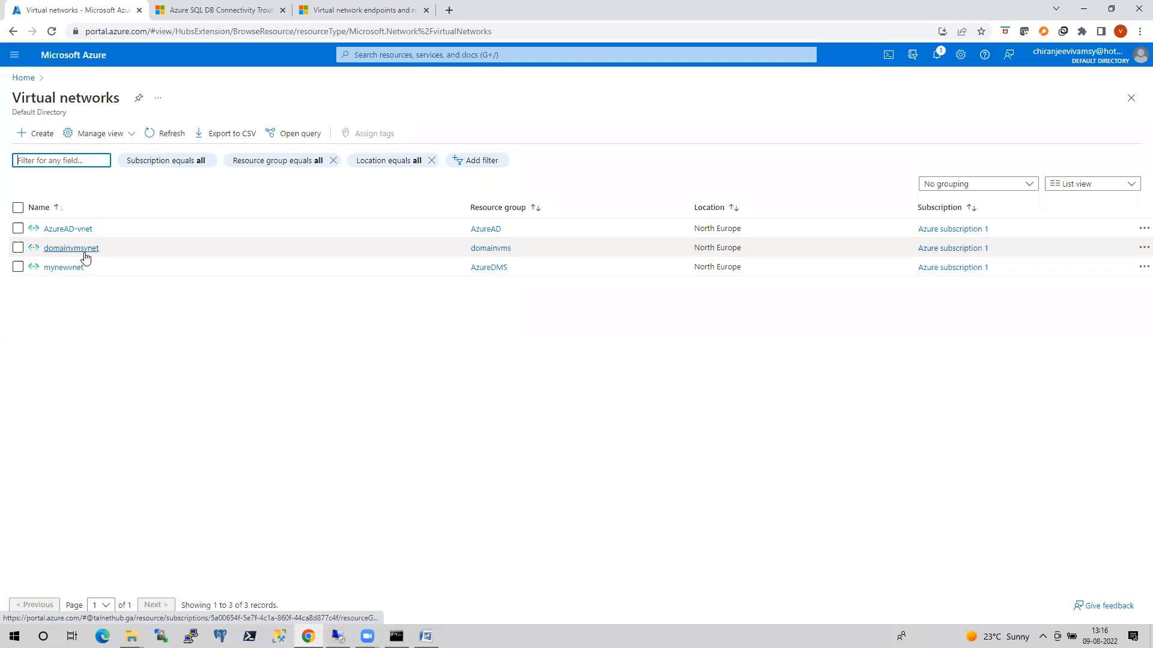
In azureadsql's networking settings, disallow Azure services and resources from accessing the server and save the change.
{"action": "left_click", "coordinate": [24, 78]}
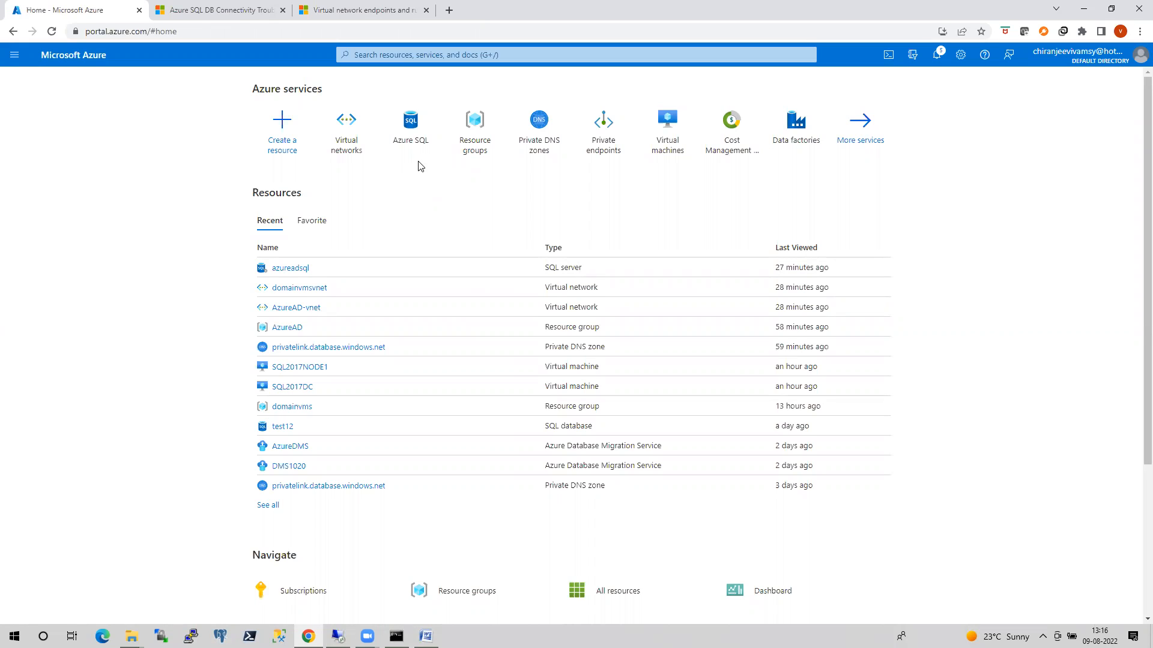
{"action": "left_click", "coordinate": [299, 272]}
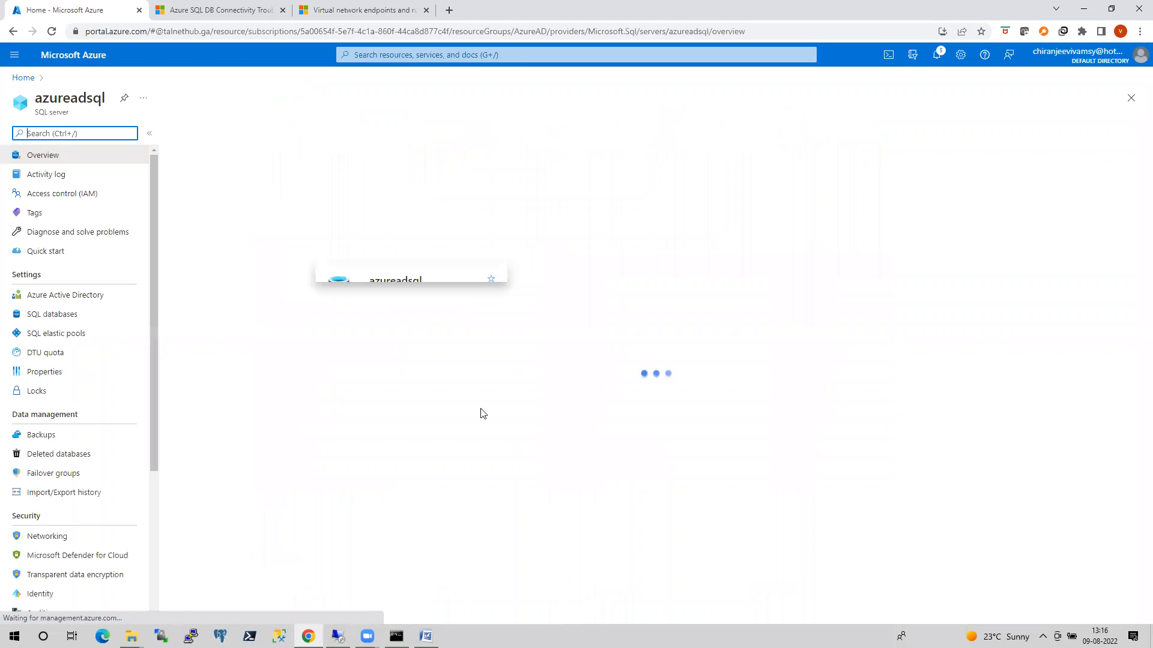
{"action": "left_click", "coordinate": [49, 536]}
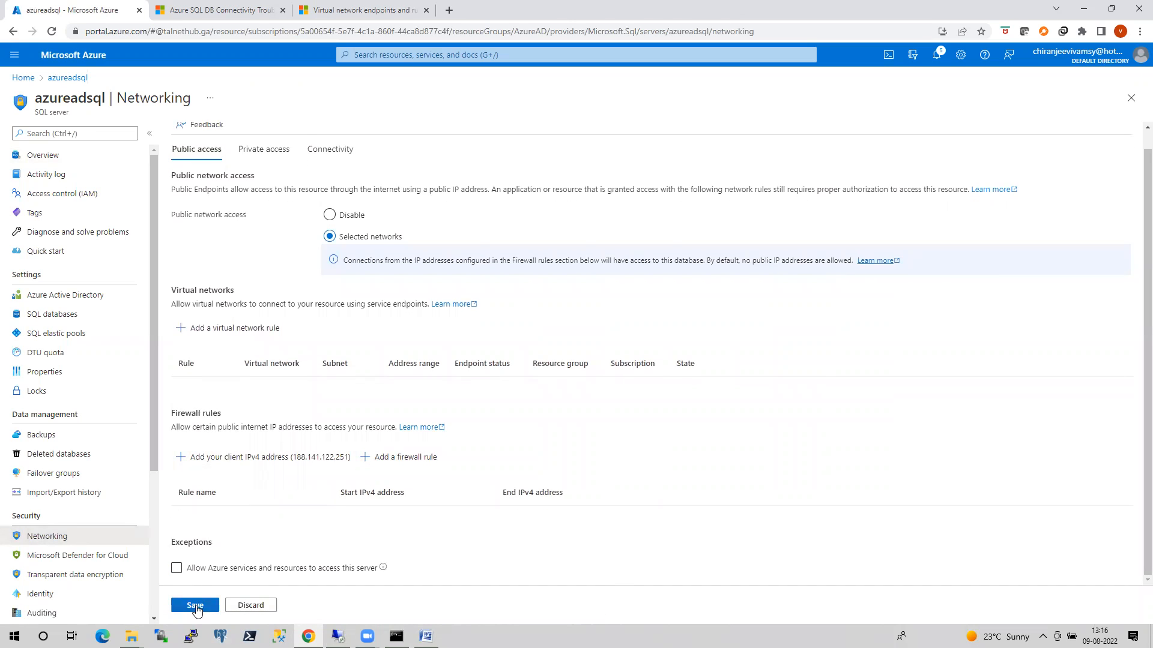
{"action": "left_click", "coordinate": [196, 604]}
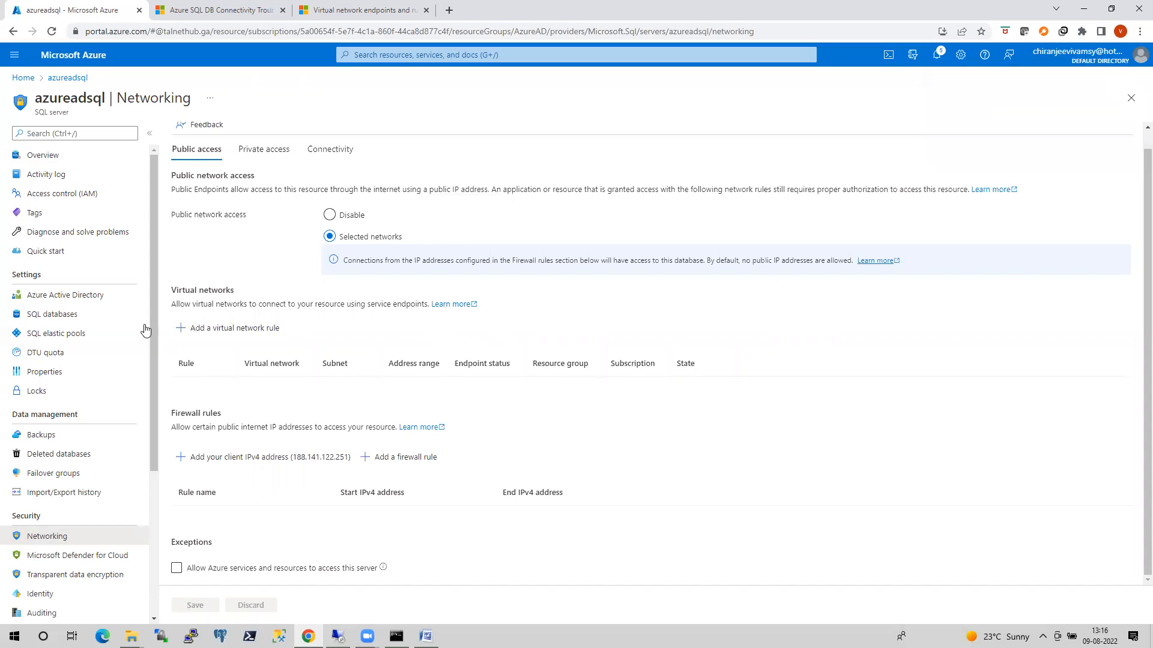
Examine the service endpoint options of the sqlvms subnet in the domainvmsvnet virtual network, closing the subnet settings without saving.
{"action": "left_click", "coordinate": [13, 83]}
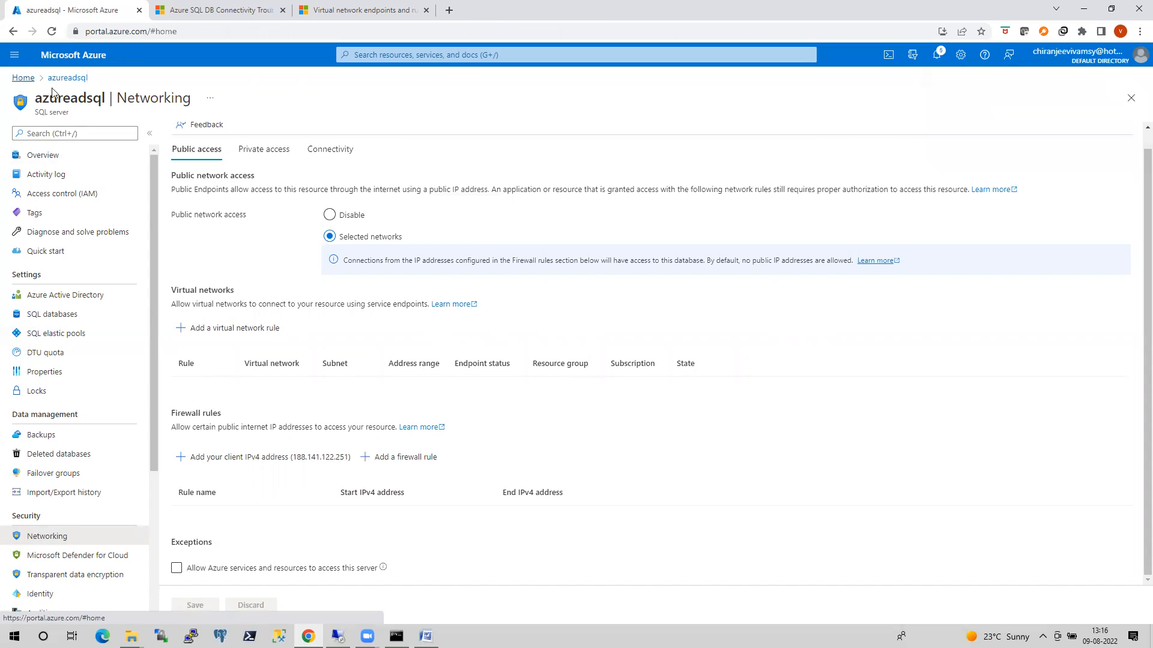
{"action": "left_click", "coordinate": [343, 140]}
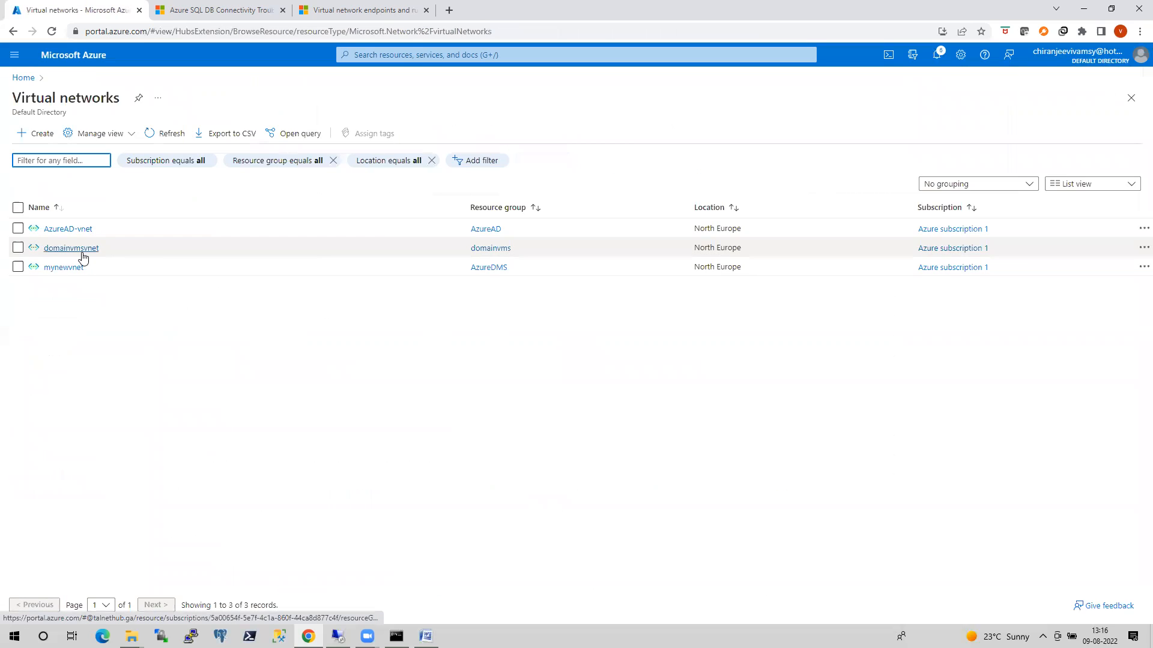
{"action": "left_click", "coordinate": [77, 249]}
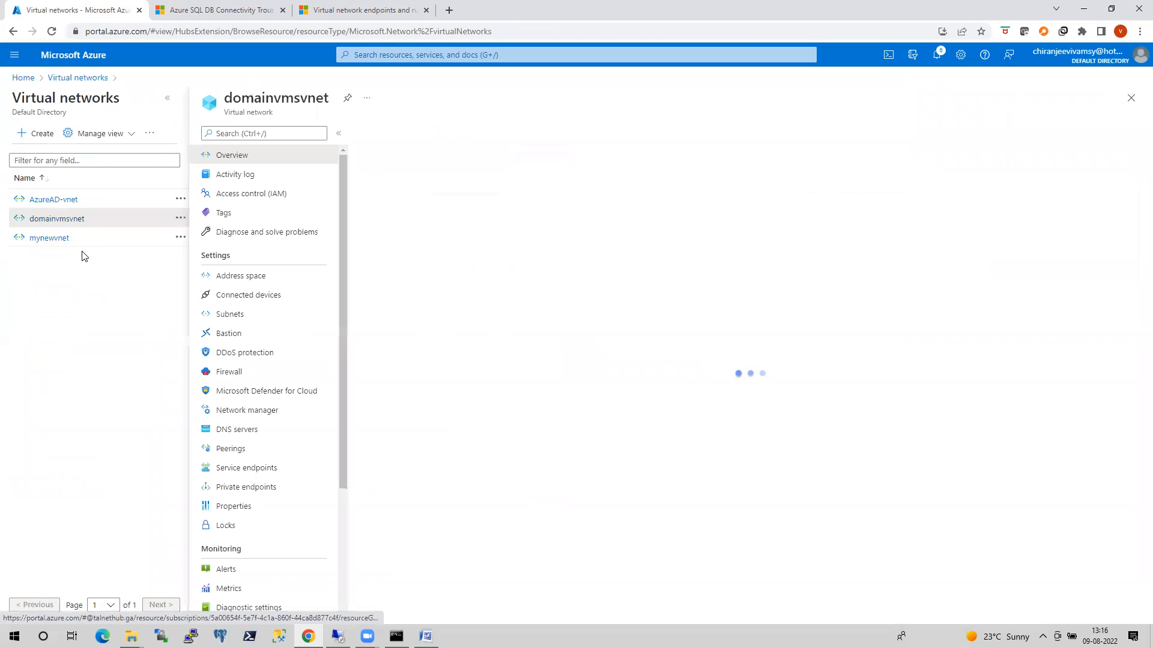
{"action": "left_click", "coordinate": [231, 316]}
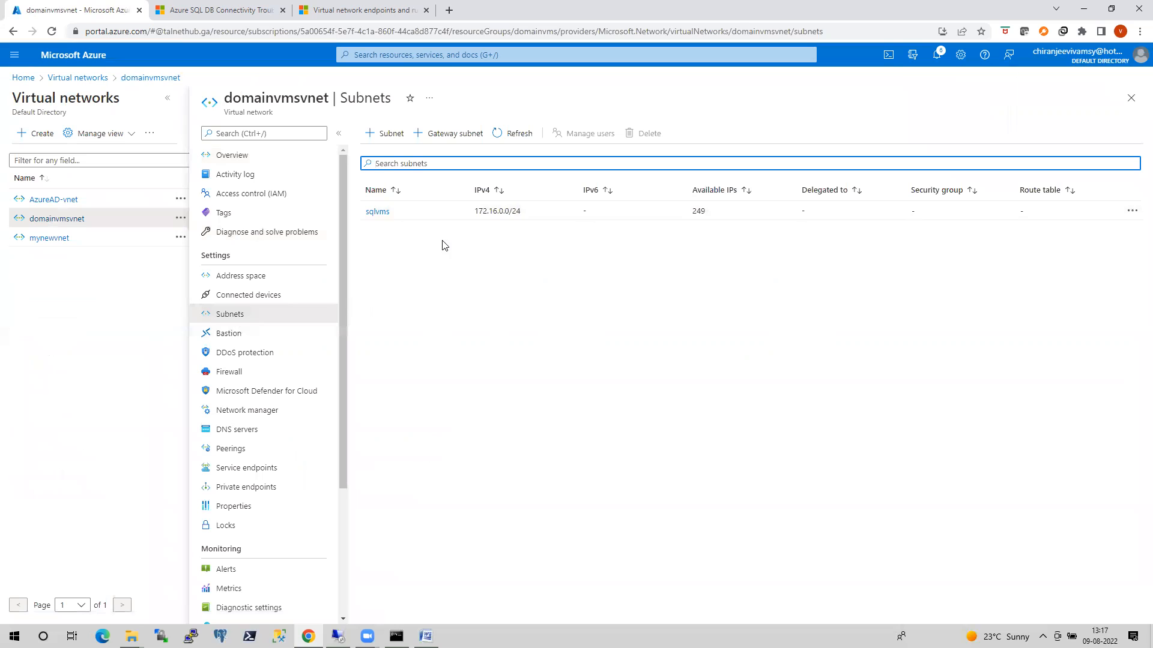
{"action": "left_click", "coordinate": [379, 213]}
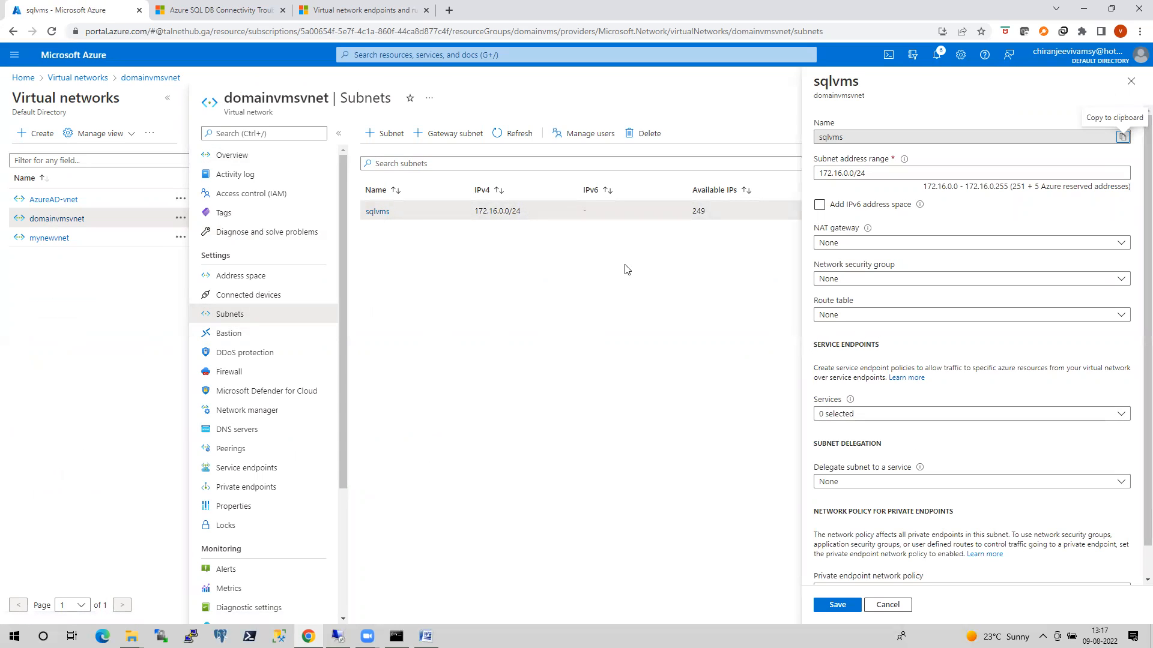
{"action": "left_click", "coordinate": [875, 420]}
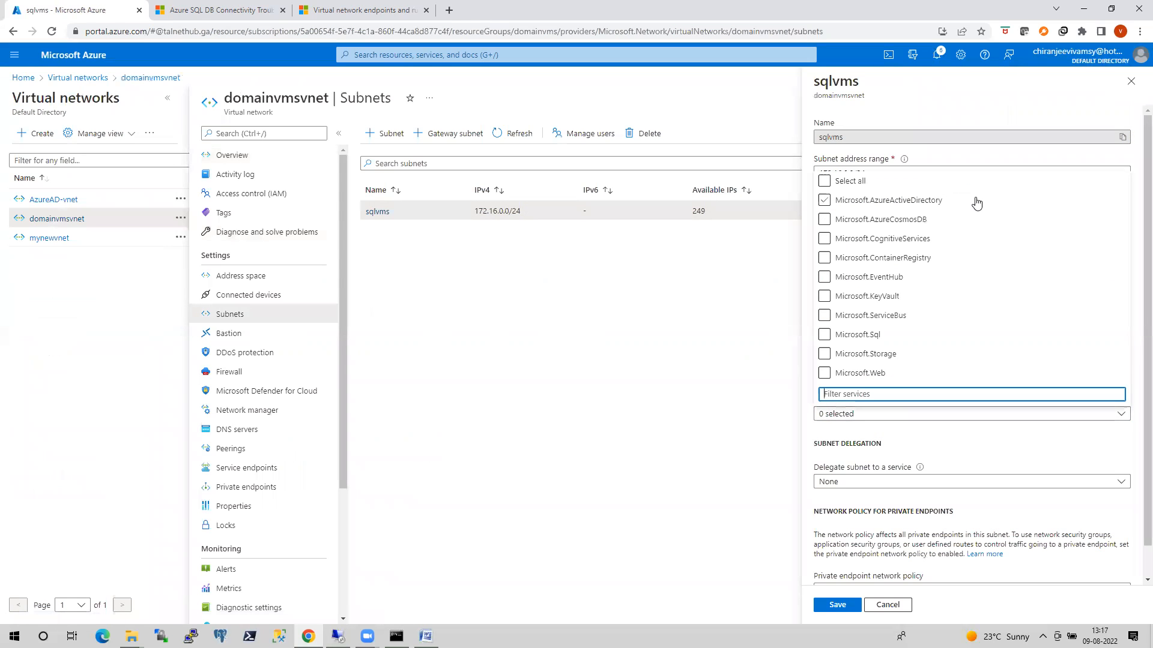
{"action": "left_click", "coordinate": [892, 320]}
{"action": "left_click", "coordinate": [887, 605]}
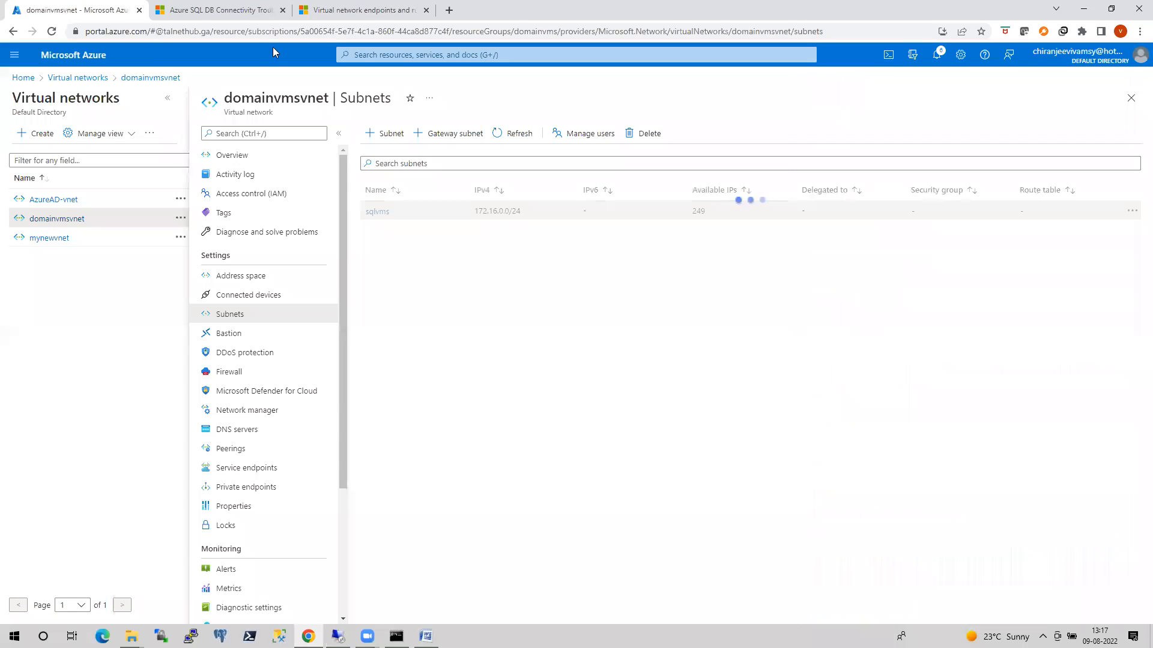
{"action": "left_click", "coordinate": [23, 78]}
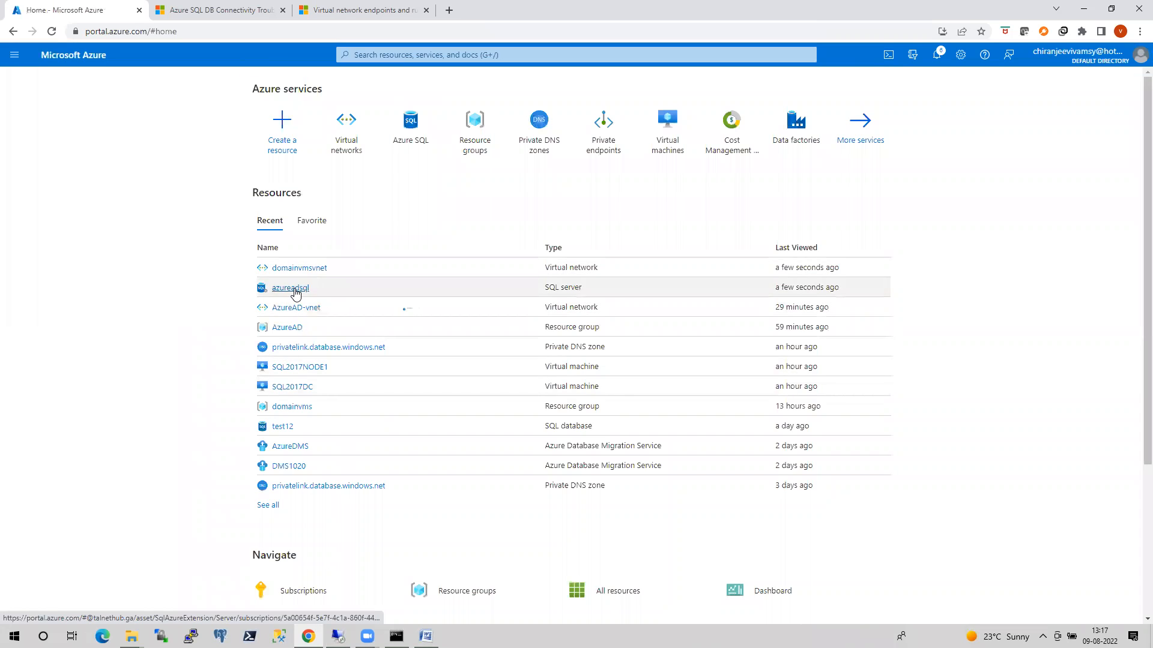
{"action": "left_click", "coordinate": [293, 289]}
{"action": "left_click", "coordinate": [51, 536]}
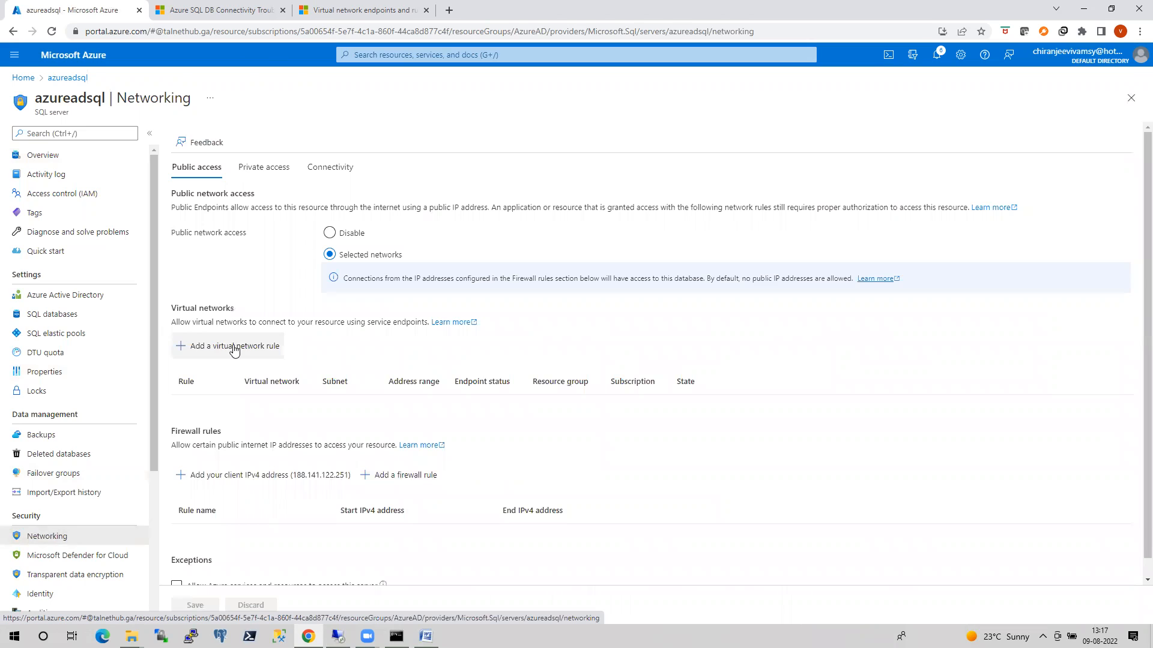
{"action": "left_click", "coordinate": [241, 353]}
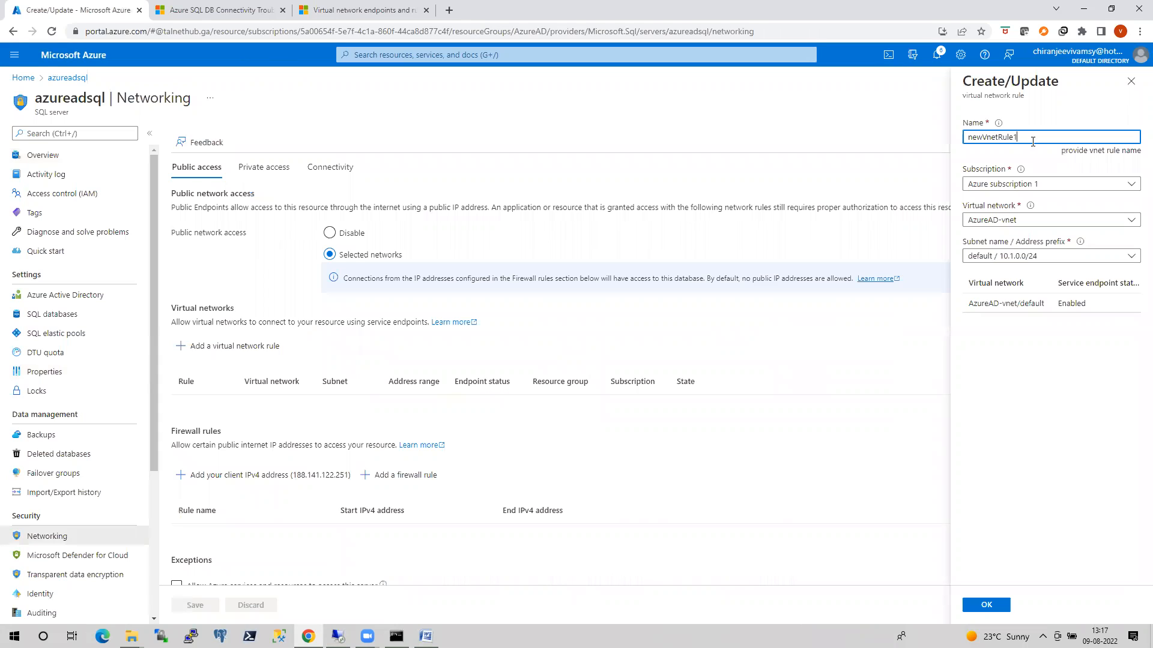
{"action": "left_click", "coordinate": [1074, 222]}
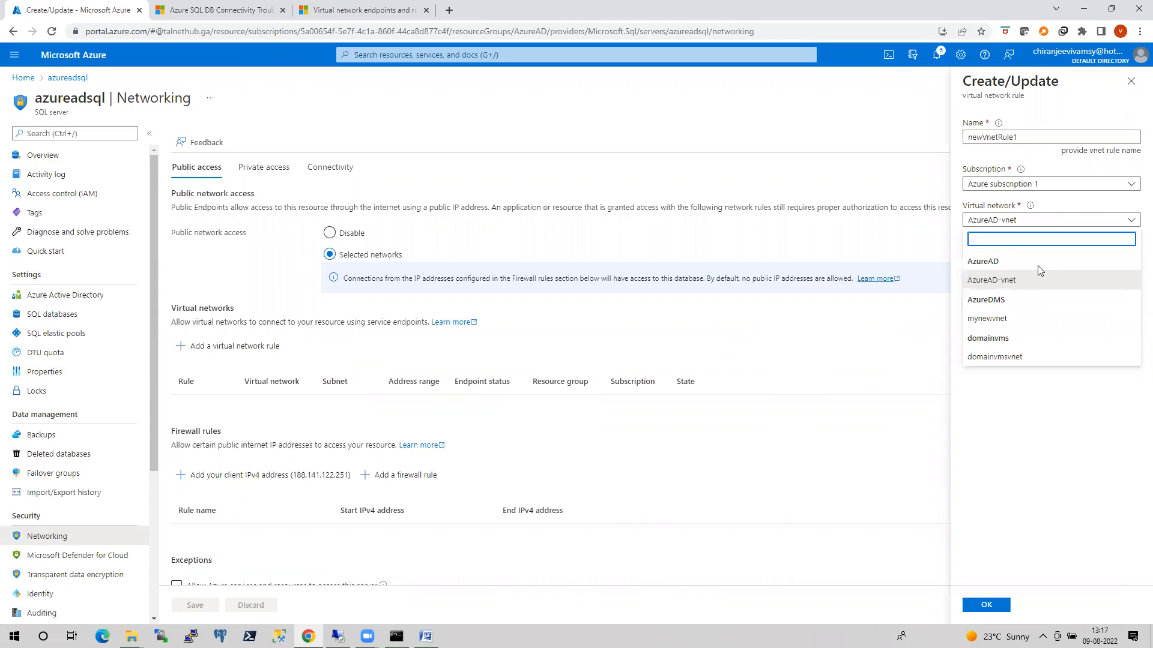
{"action": "left_click", "coordinate": [997, 356]}
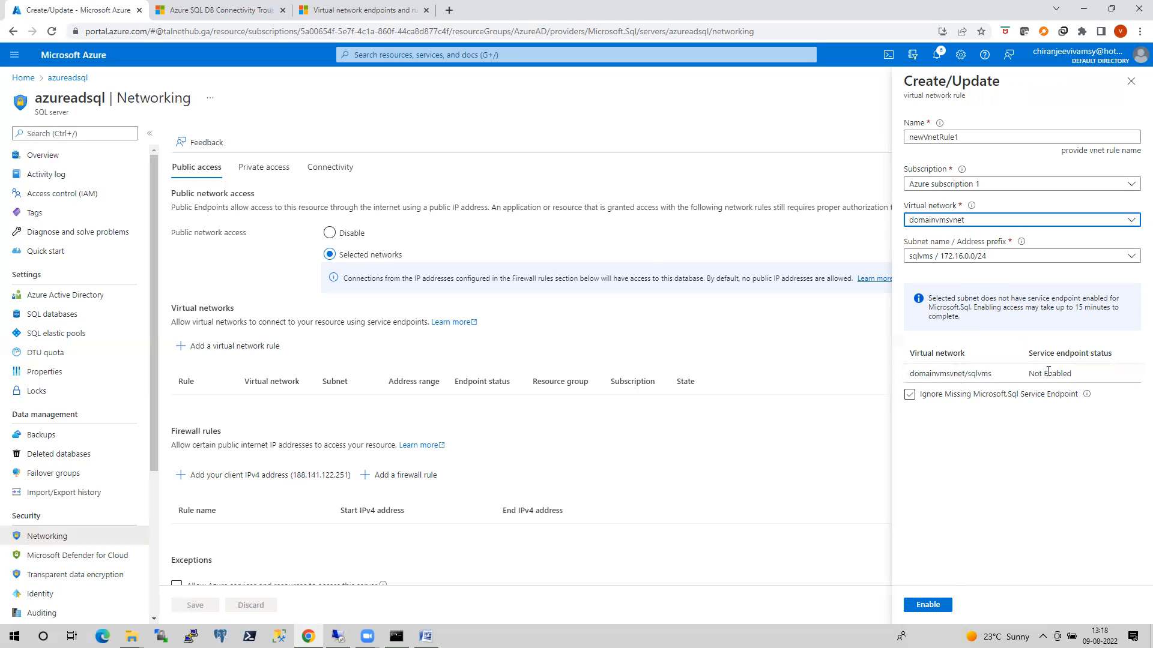
{"action": "left_click", "coordinate": [908, 396]}
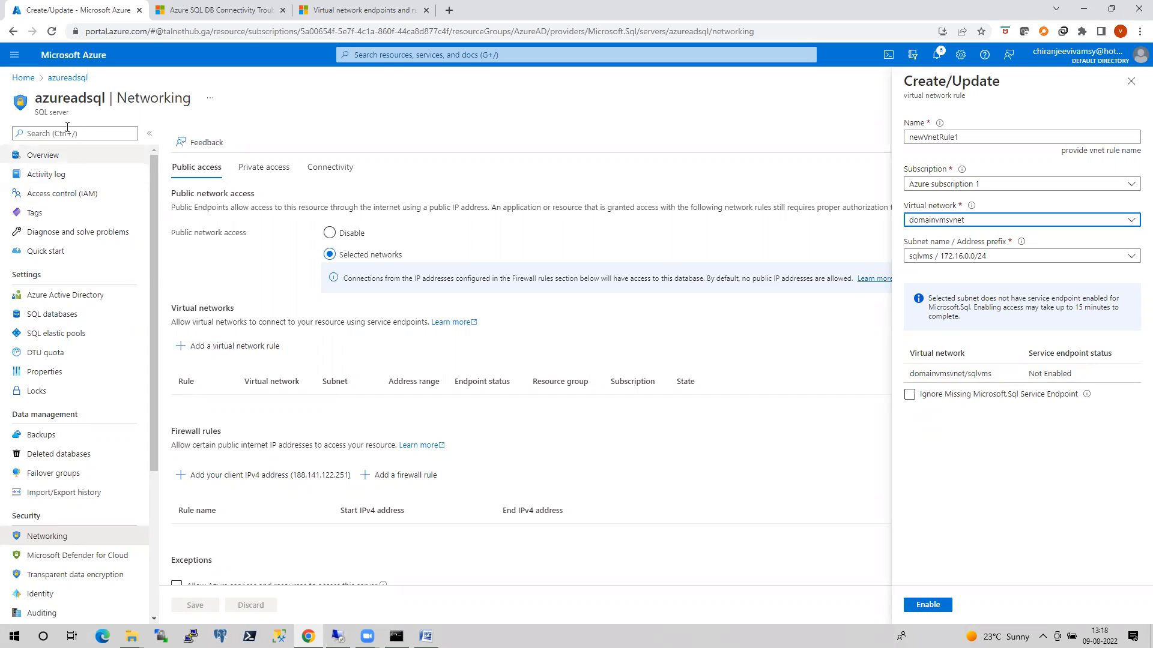
{"action": "left_click", "coordinate": [24, 79]}
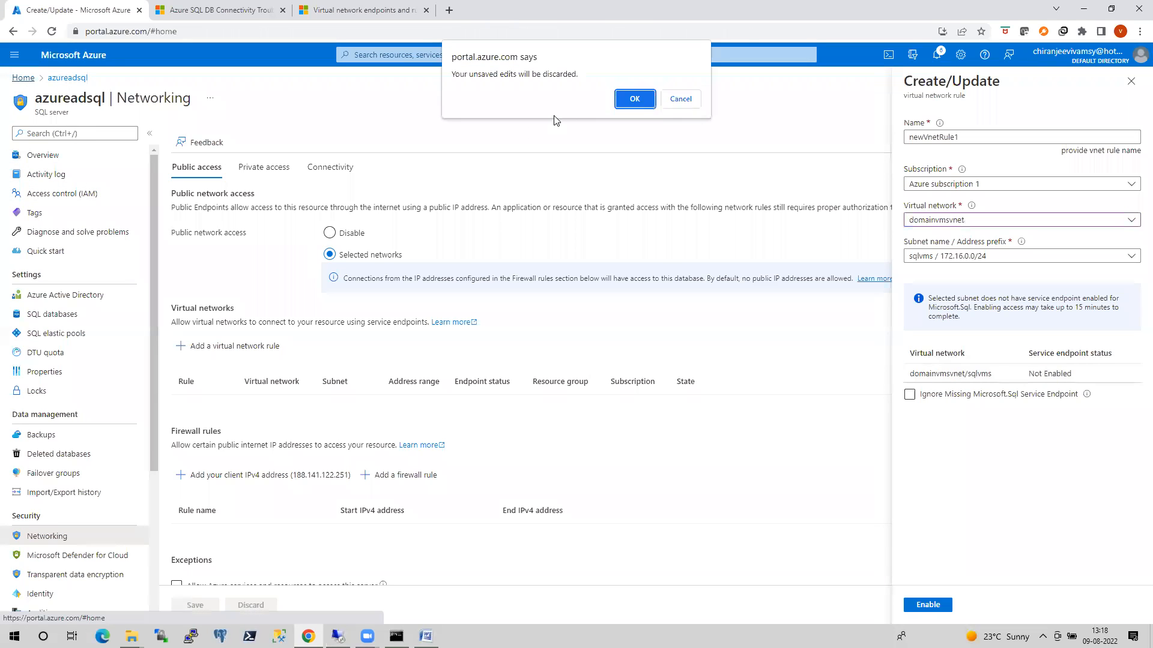
{"action": "left_click", "coordinate": [634, 98]}
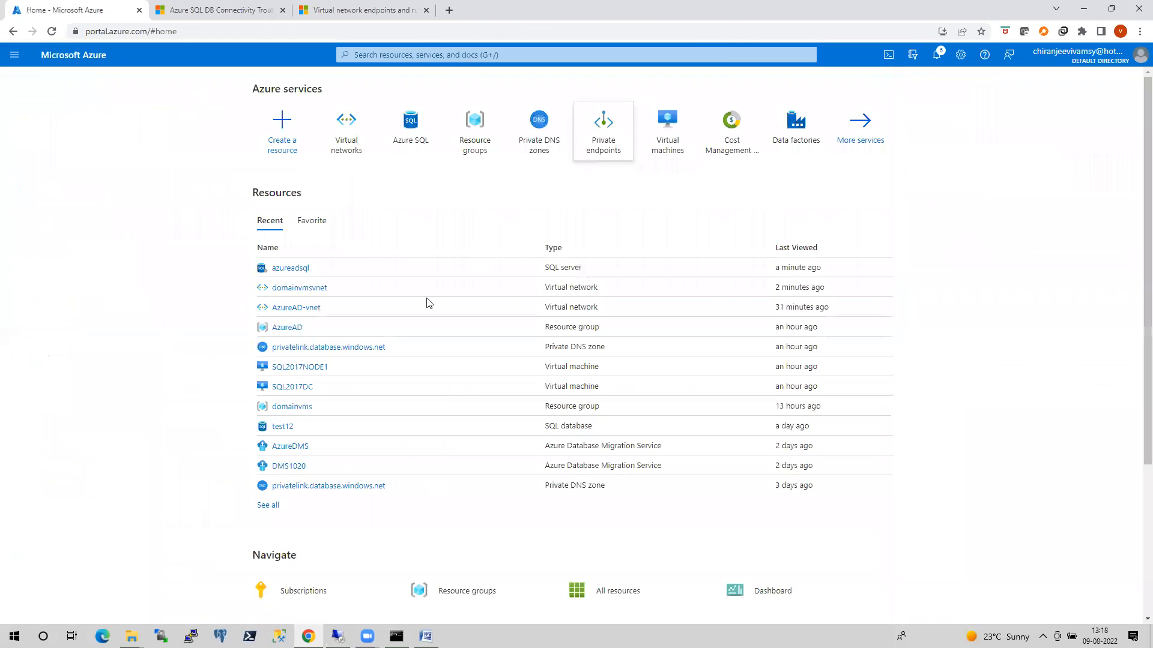
Enable the Microsoft.Sql service endpoint on domainvmsvnet's sqlvms subnet and save the subnet.
{"action": "left_click", "coordinate": [304, 291]}
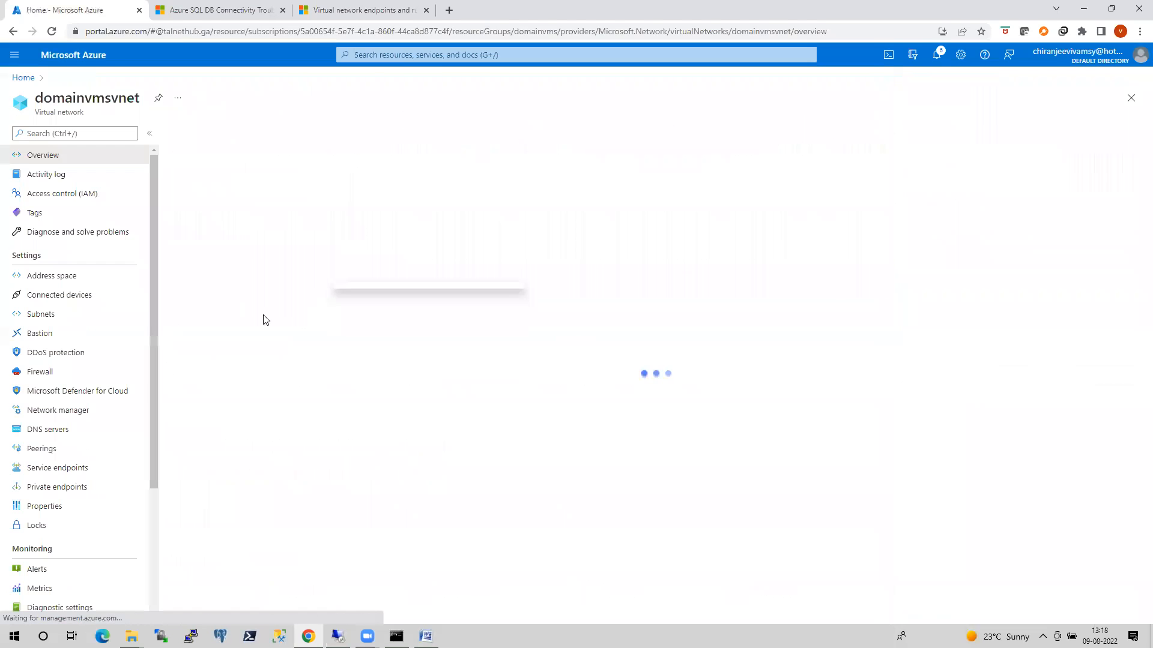
{"action": "left_click", "coordinate": [54, 318]}
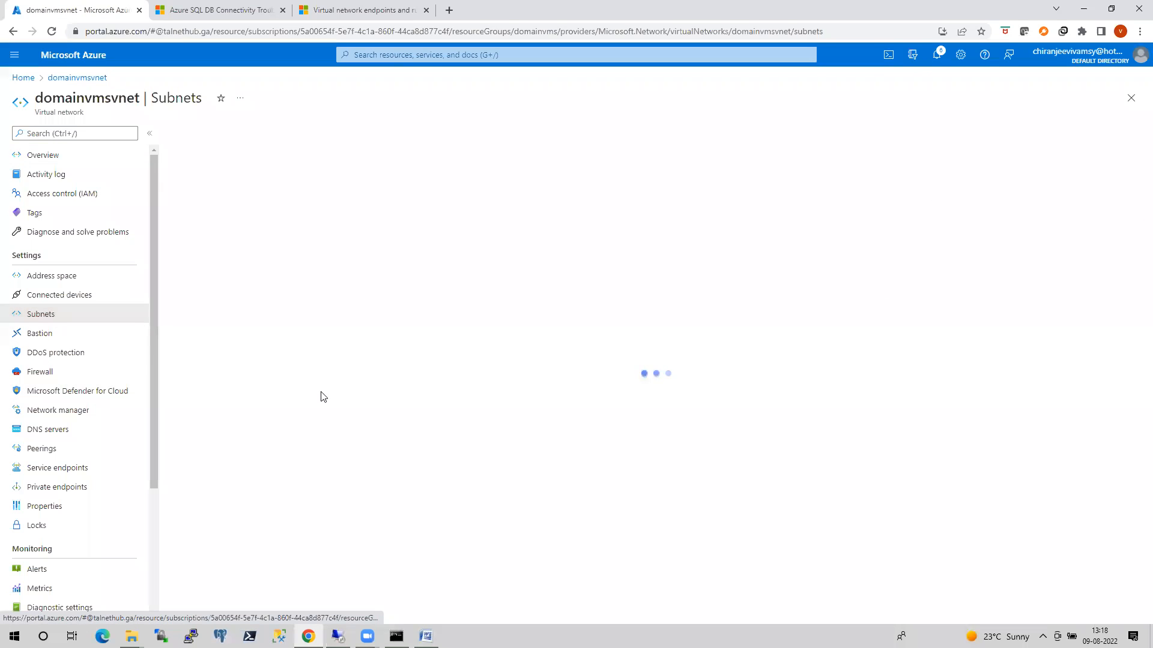
{"action": "left_click", "coordinate": [197, 216]}
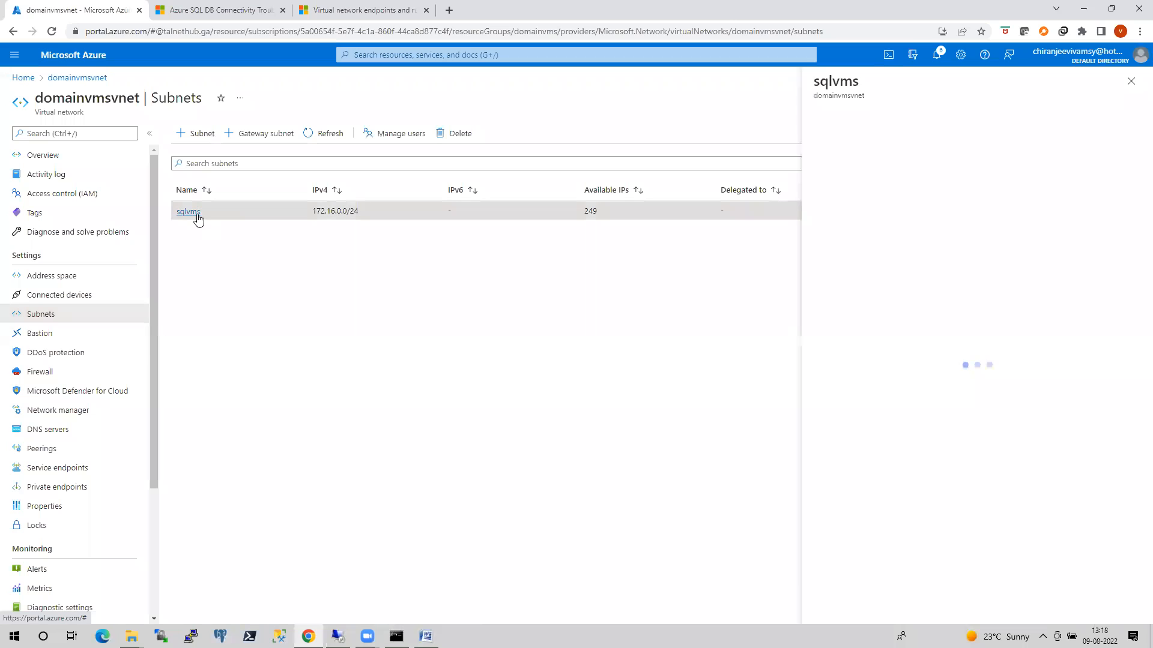
{"action": "left_click", "coordinate": [876, 419]}
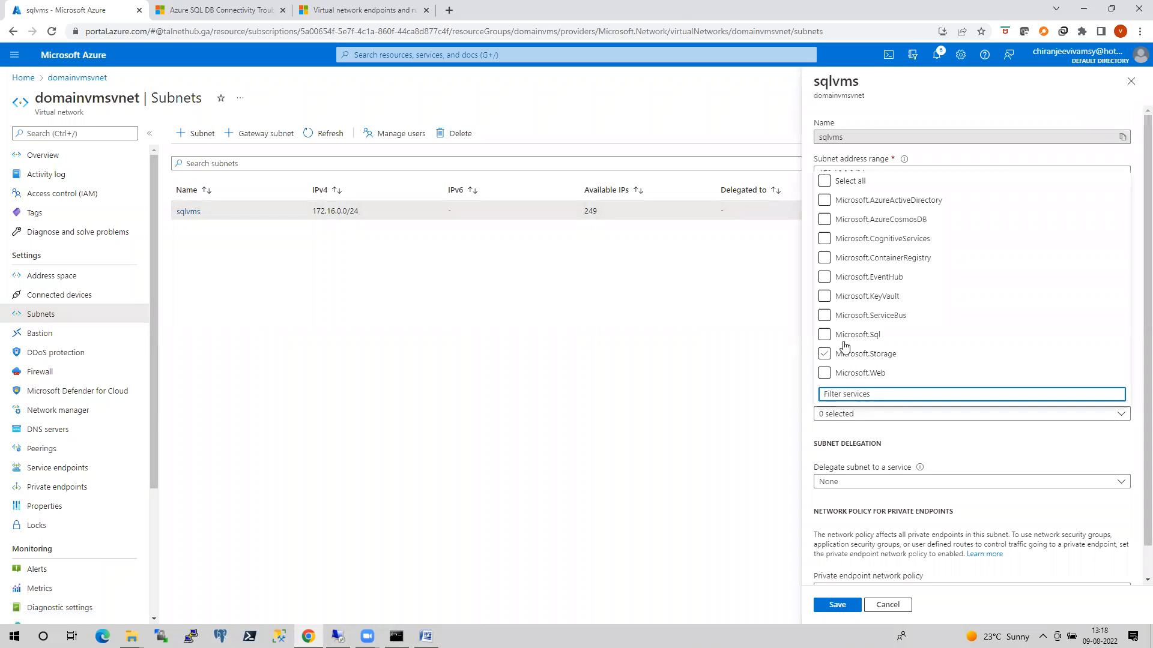
{"action": "left_click", "coordinate": [824, 335]}
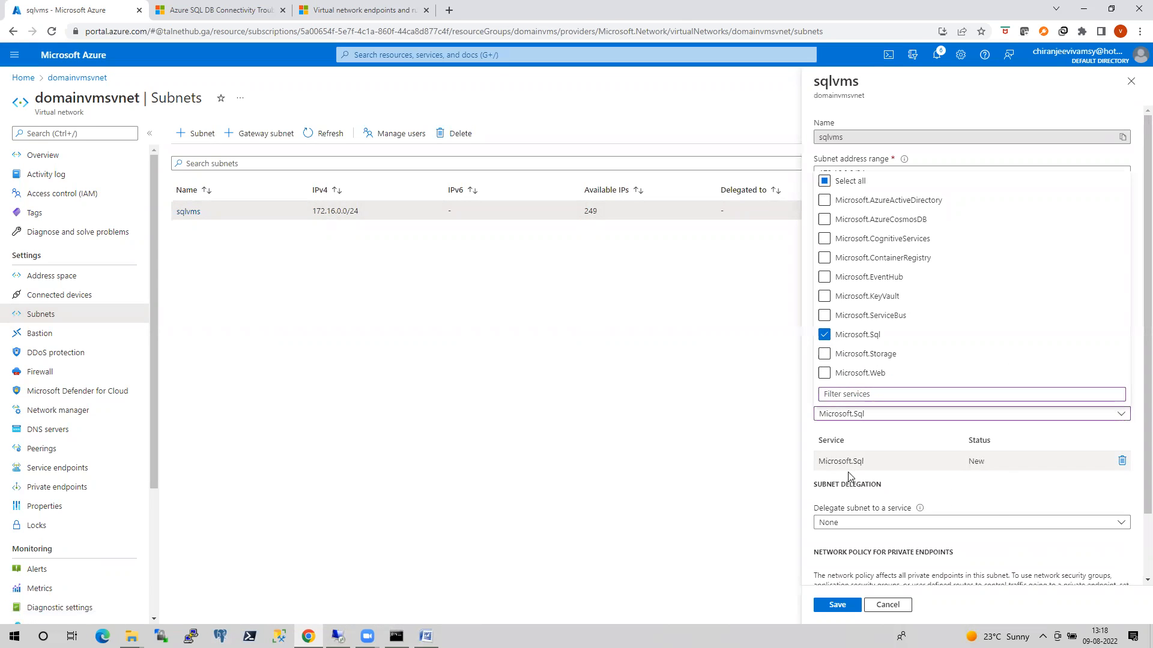
{"action": "left_click", "coordinate": [1017, 298]}
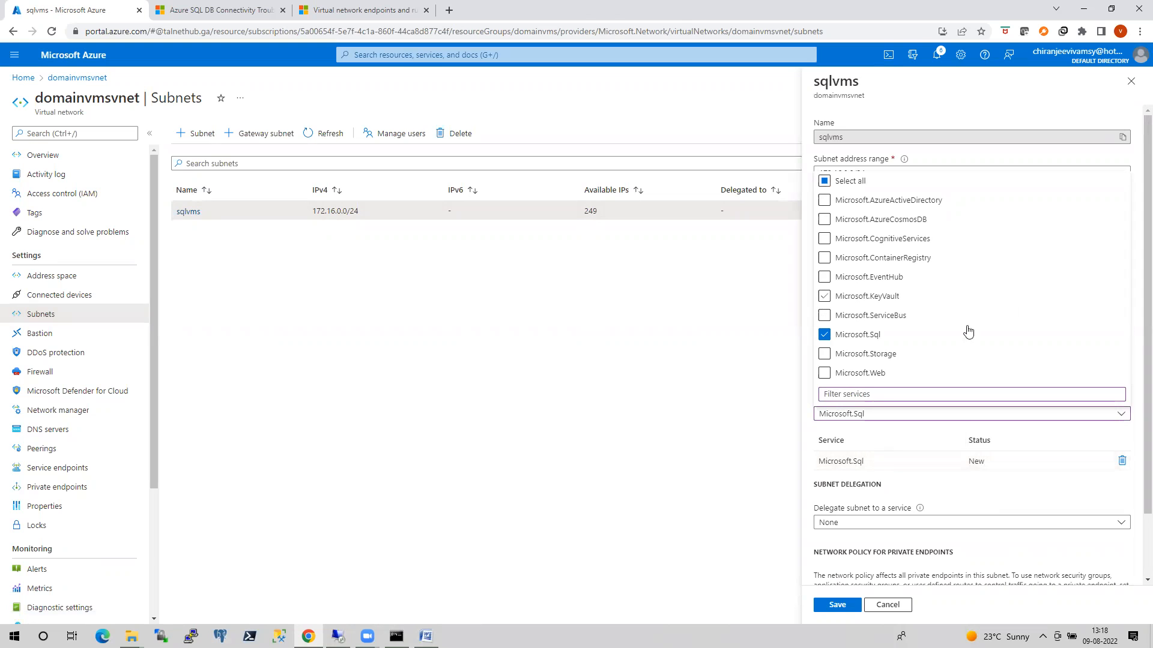
{"action": "left_click", "coordinate": [838, 605]}
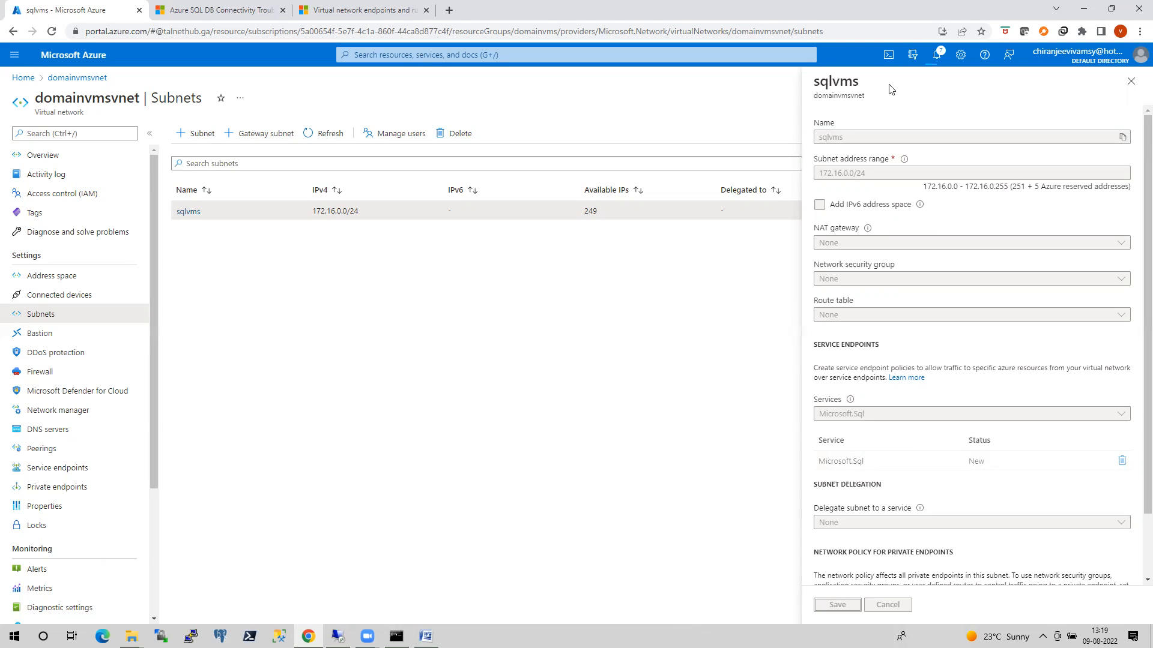
{"action": "left_click", "coordinate": [477, 60]}
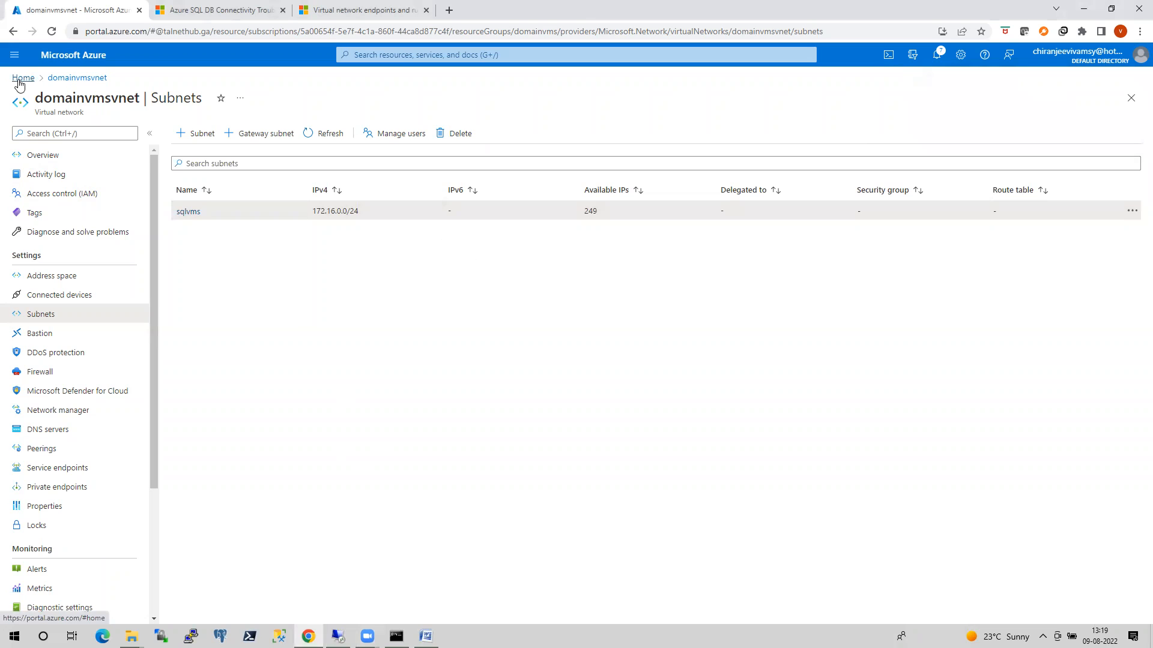
Add virtual network rule newVnetRule1 to azureadsql's networking for domainvmsvnet's sqlvms subnet and check the portal notifications.
{"action": "left_click", "coordinate": [23, 78]}
{"action": "left_click", "coordinate": [298, 288]}
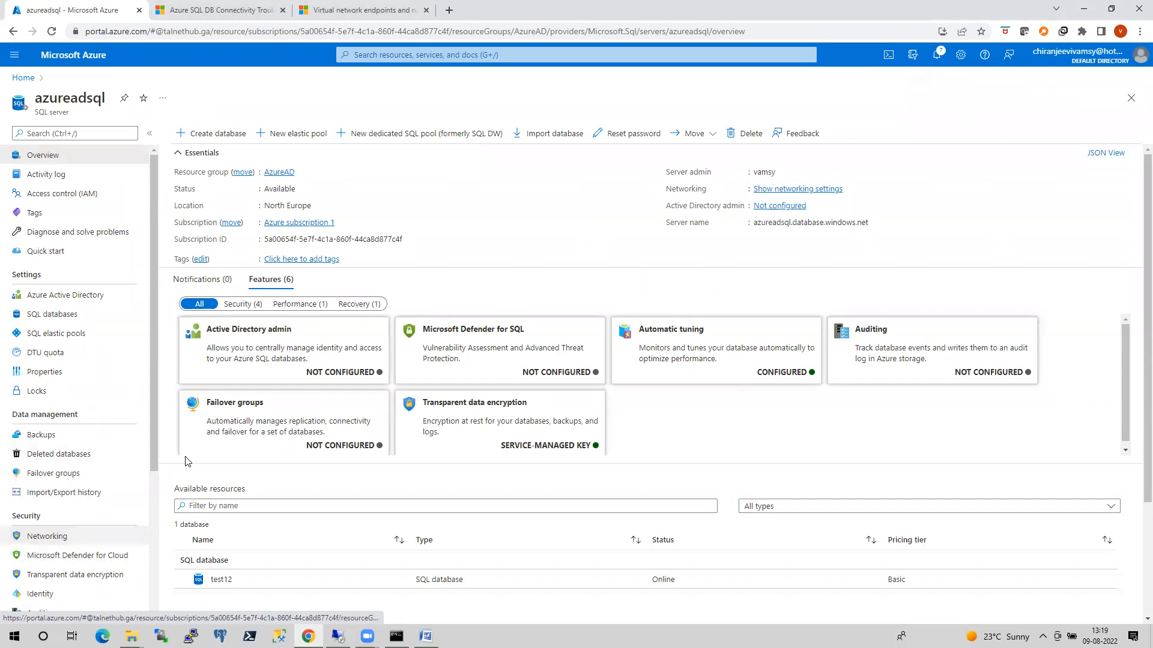
{"action": "left_click", "coordinate": [52, 538]}
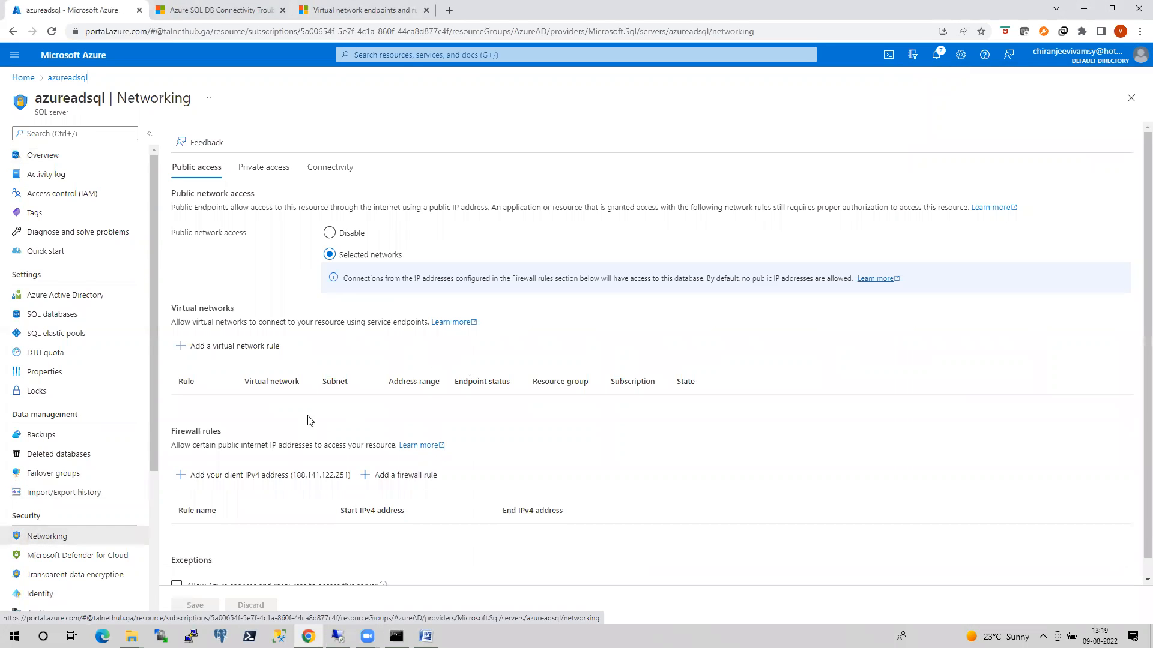
{"action": "left_click", "coordinate": [231, 350]}
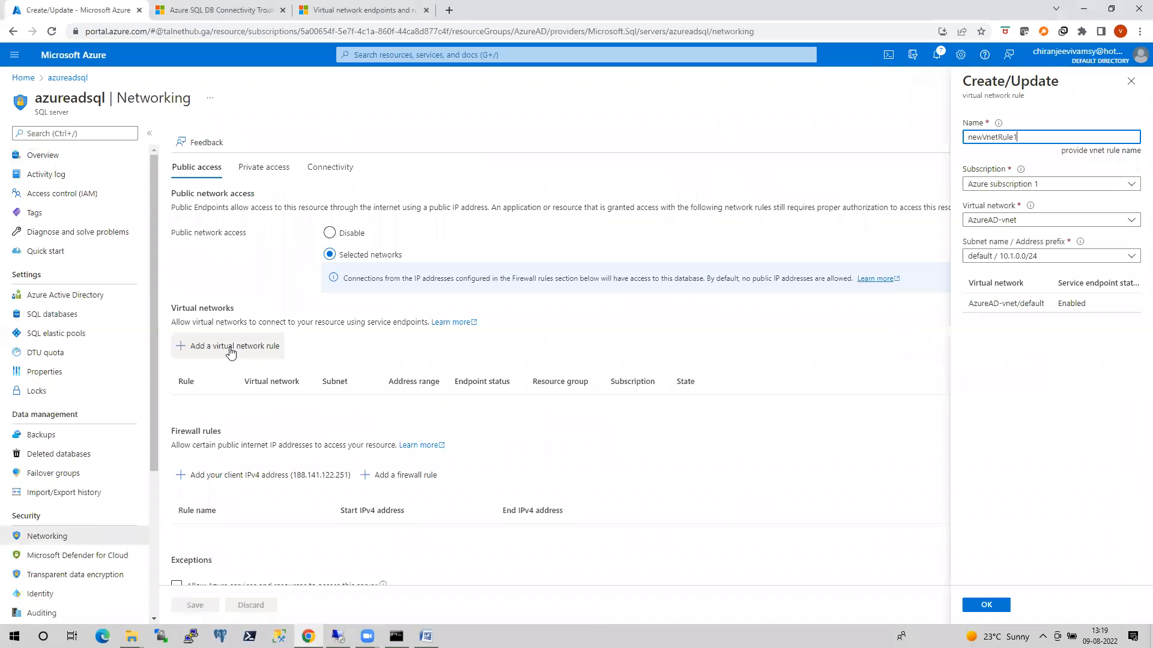
{"action": "left_click", "coordinate": [1104, 221]}
{"action": "left_click", "coordinate": [999, 356]}
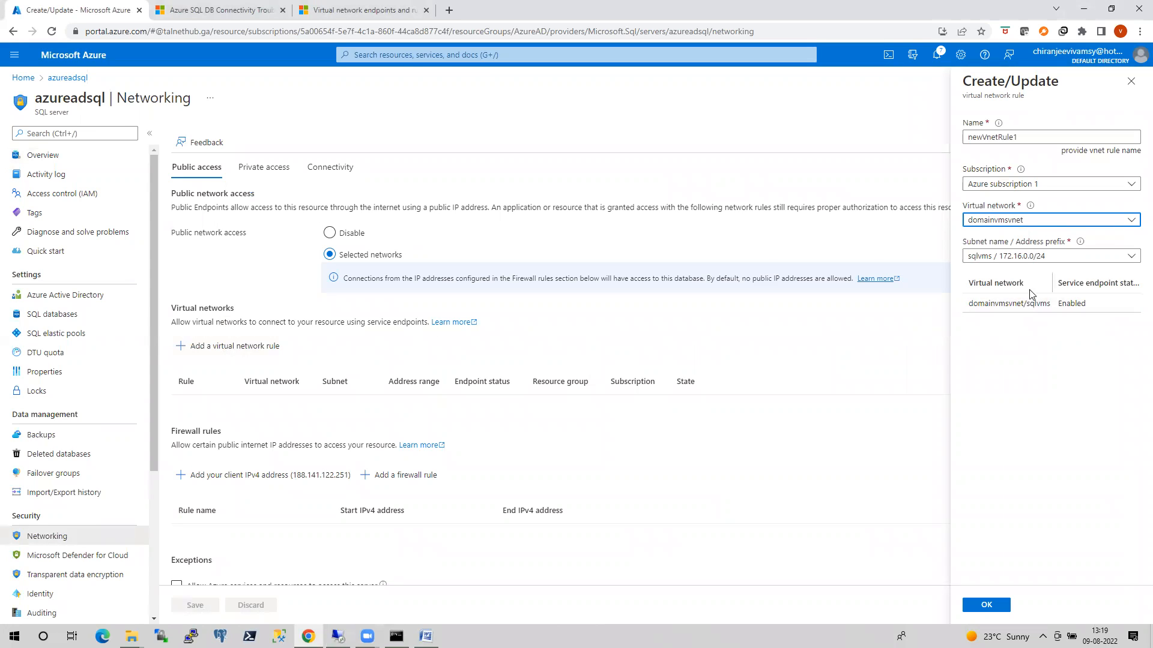
{"action": "left_click", "coordinate": [972, 599]}
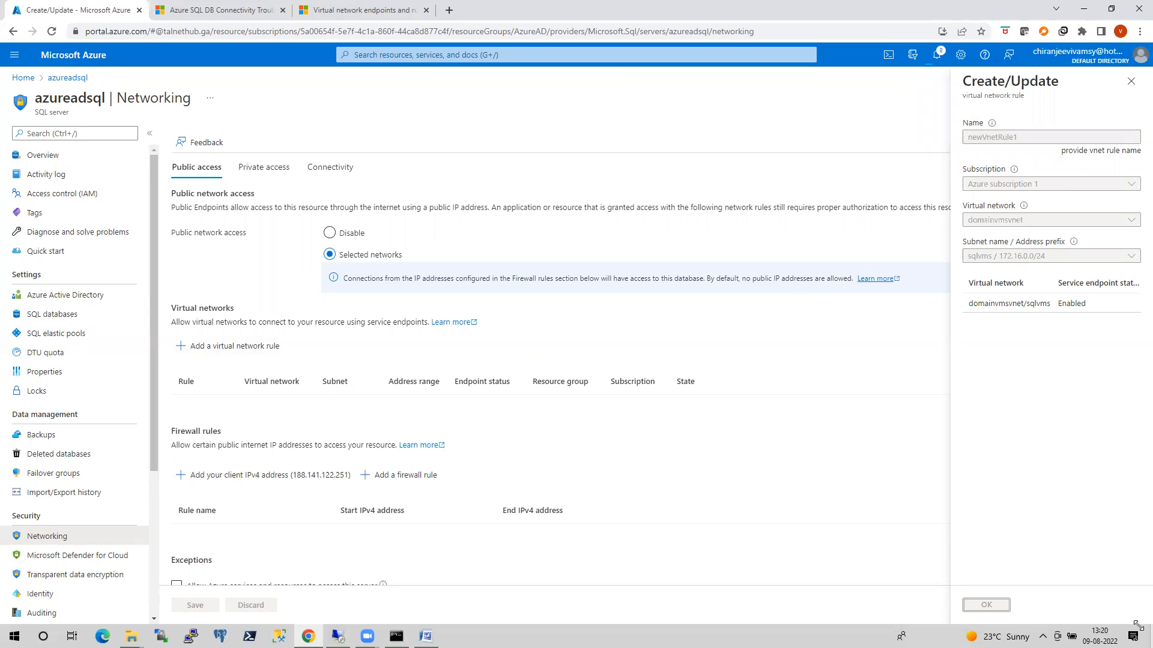
{"action": "left_click", "coordinate": [937, 56]}
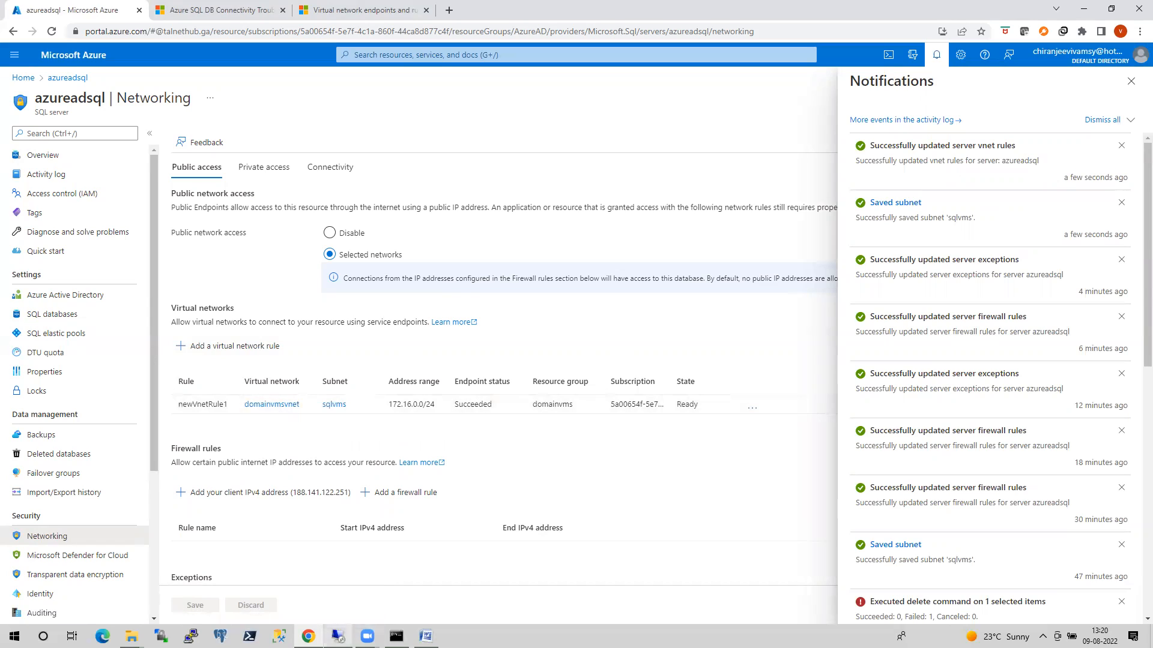
In the Azure VM's Management Studio, copy the existing query text and reconnect Object Explorer to azureadsql.database.windows.net with SQL Server Authentication.
{"action": "left_click", "coordinate": [337, 636]}
{"action": "left_click_drag", "start_coordinate": [338, 120], "coordinate": [180, 83]}
{"action": "key", "text": "ctrl+c"}
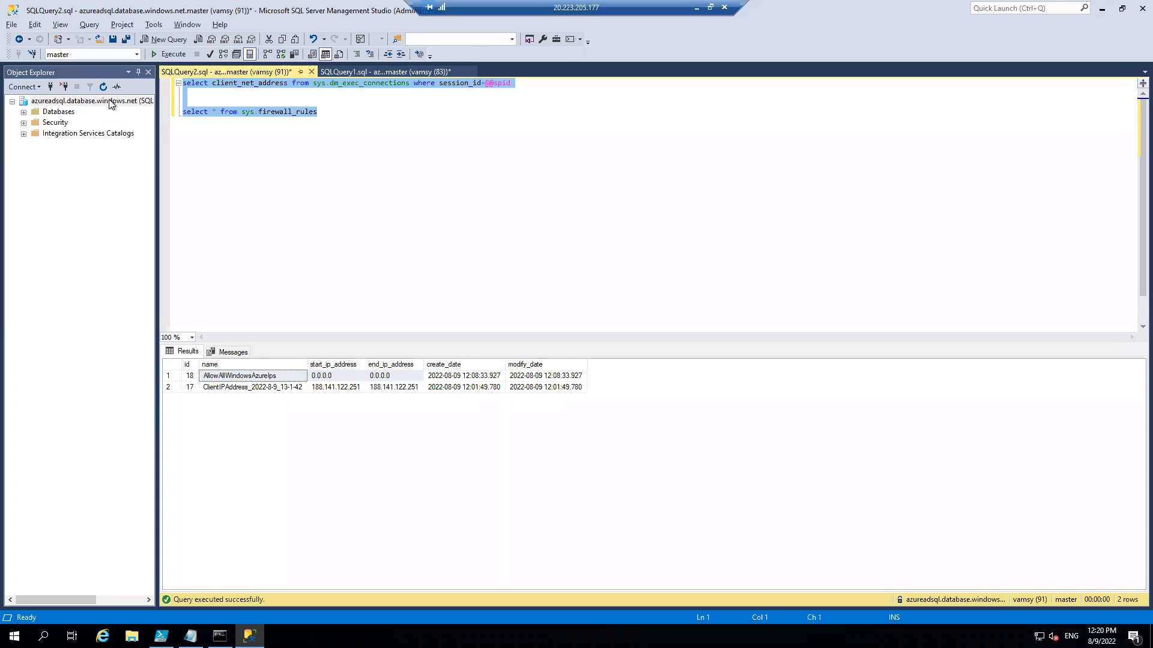
{"action": "left_click", "coordinate": [72, 101]}
{"action": "left_click", "coordinate": [64, 87]}
{"action": "left_click", "coordinate": [37, 87]}
{"action": "left_click", "coordinate": [45, 103]}
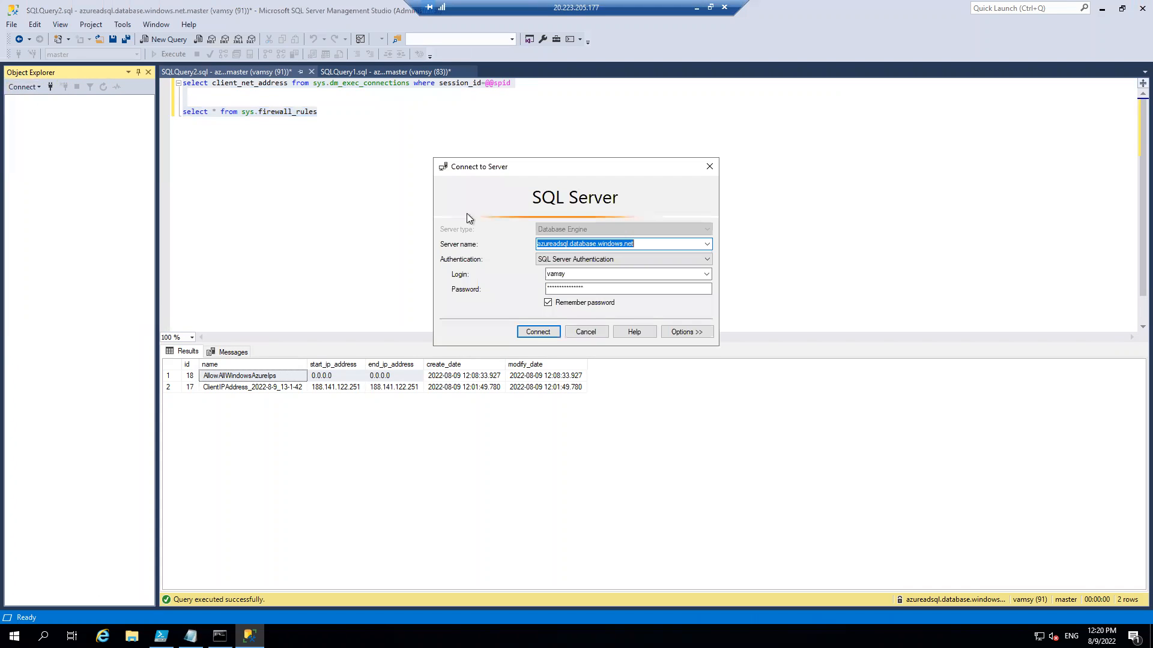
{"action": "left_click", "coordinate": [535, 336]}
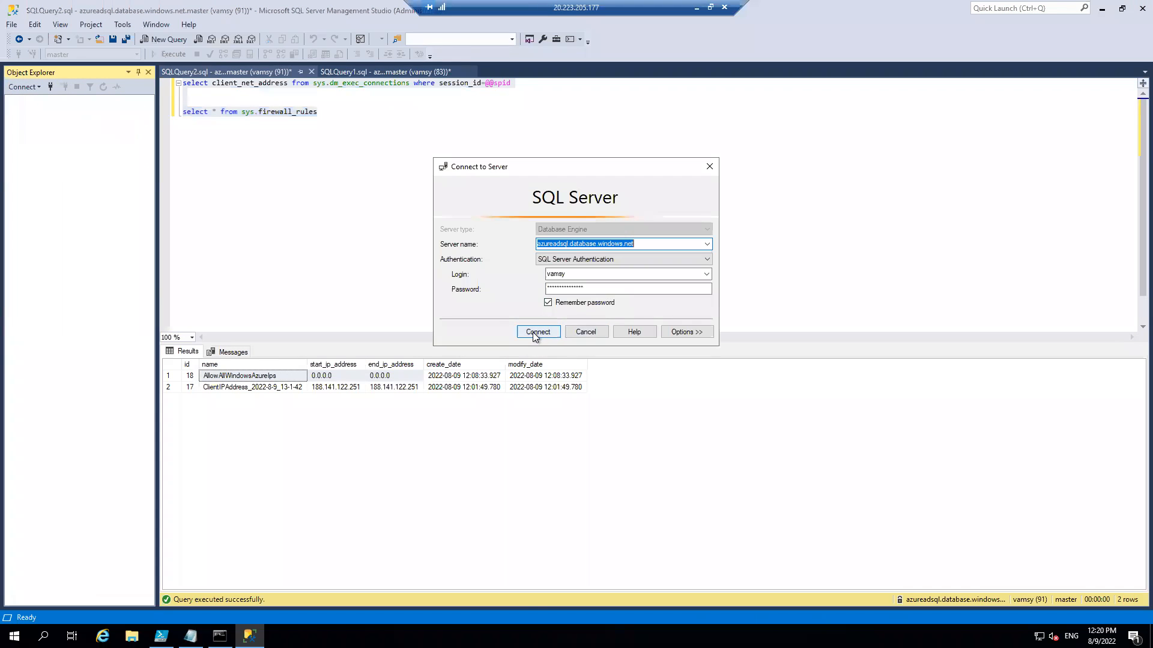
Run the client_net_address and sys.firewall_rules queries in a new query window and compare the output with the earlier SQLQuery2 results.
{"action": "left_click", "coordinate": [173, 42]}
{"action": "key", "text": "ctrl+v"}
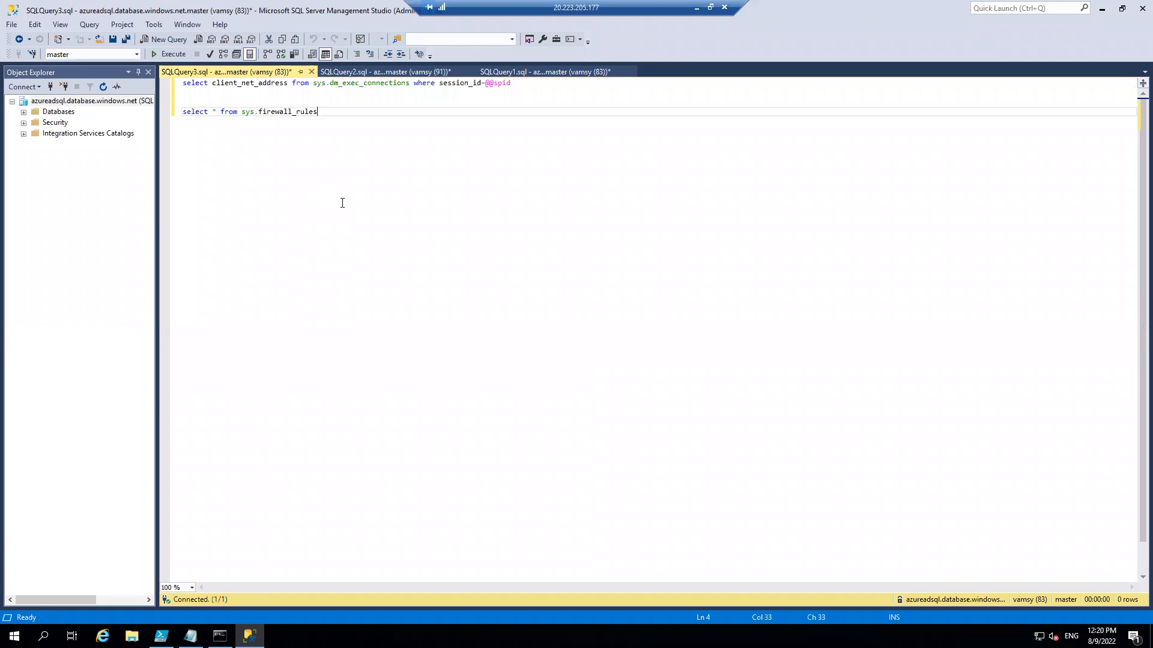
{"action": "key", "text": "F5"}
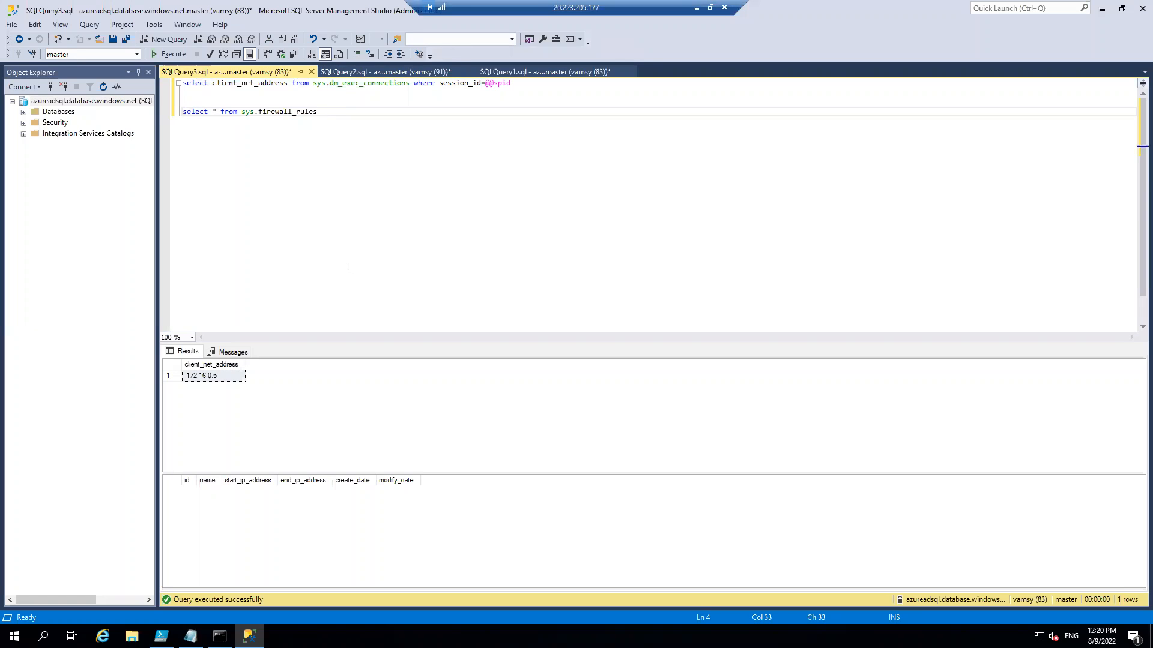
{"action": "left_click", "coordinate": [413, 73]}
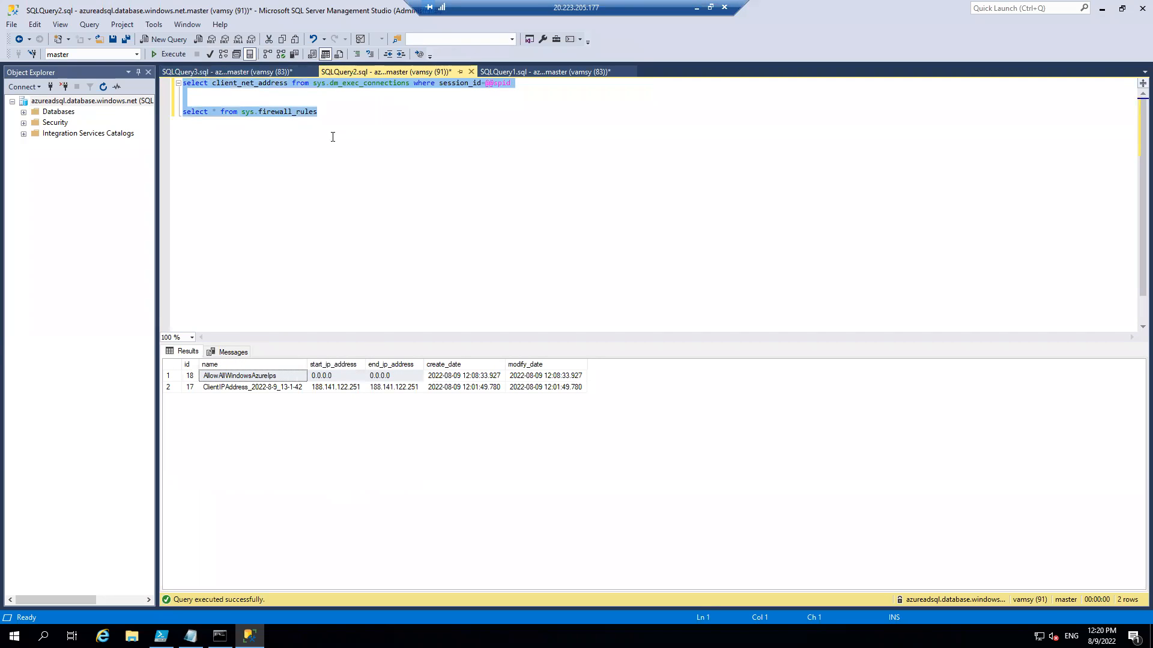
{"action": "left_click", "coordinate": [329, 227]}
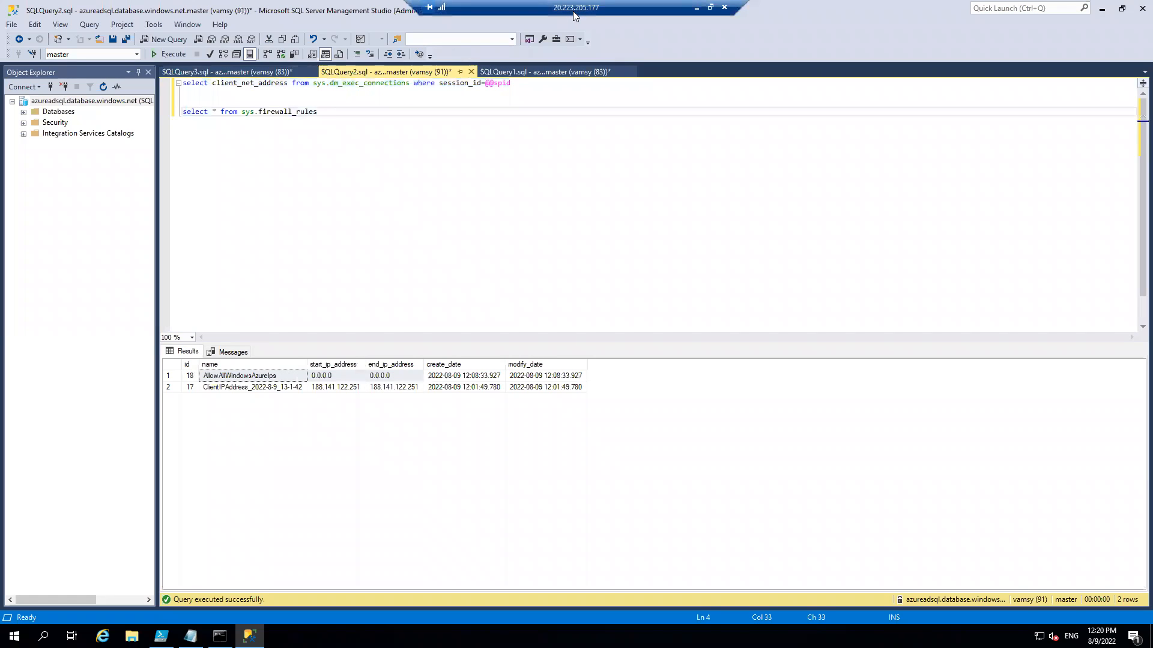
{"action": "left_click", "coordinate": [253, 72]}
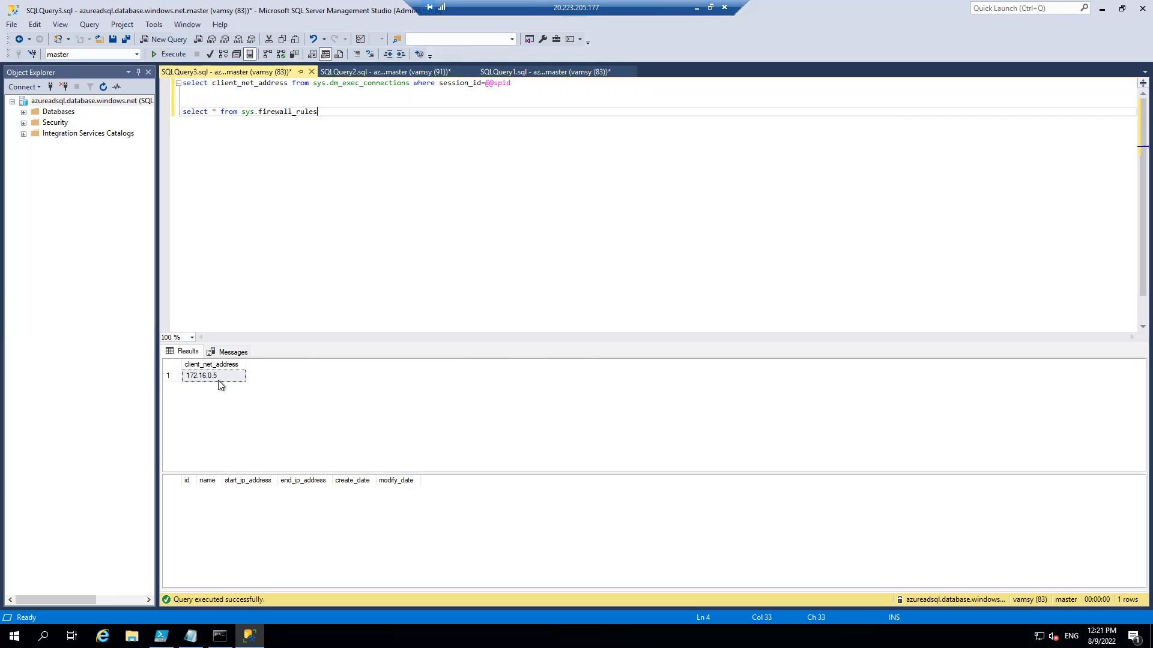
Run ipconfig in a new command prompt on the Azure VM to check its IP address, then minimize the prompt.
{"action": "key", "text": "super+r"}
{"action": "type", "text": "cmd"}
{"action": "key", "text": "Return"}
{"action": "type", "text": "ipconfig"}
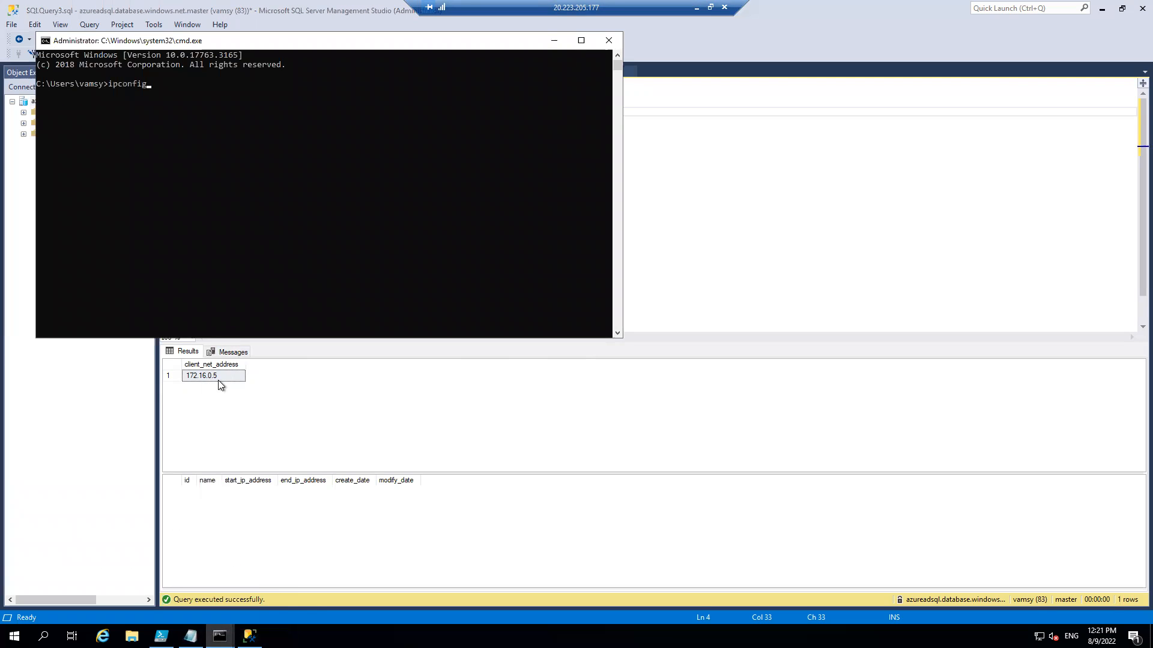
{"action": "key", "text": "Return"}
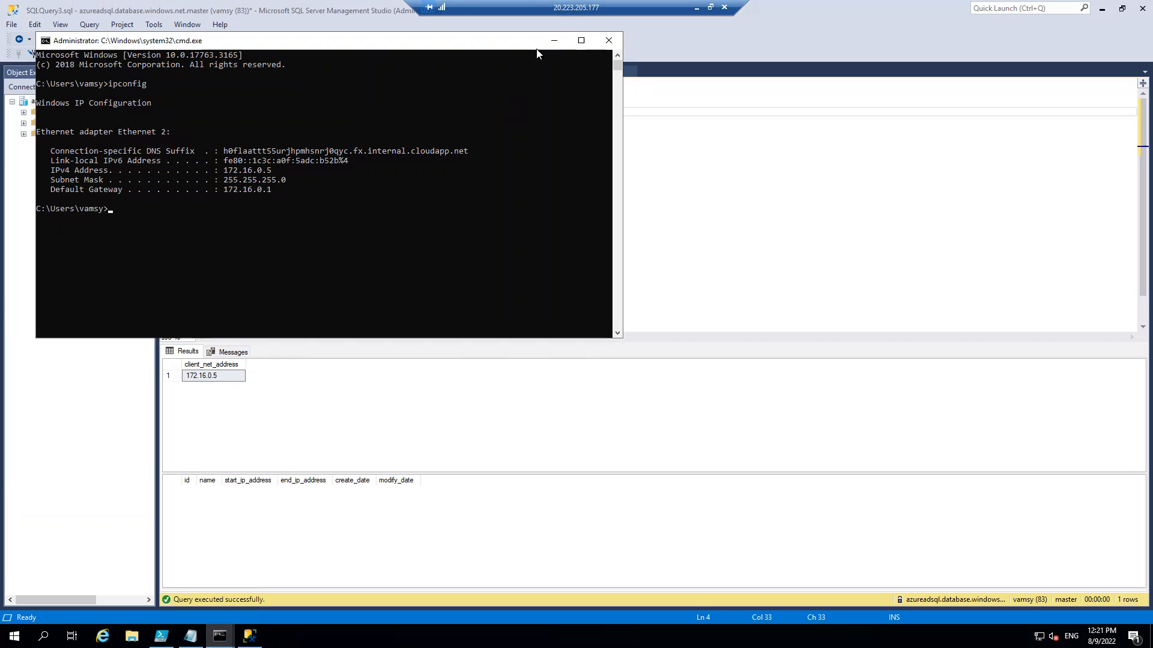
{"action": "left_click", "coordinate": [553, 40]}
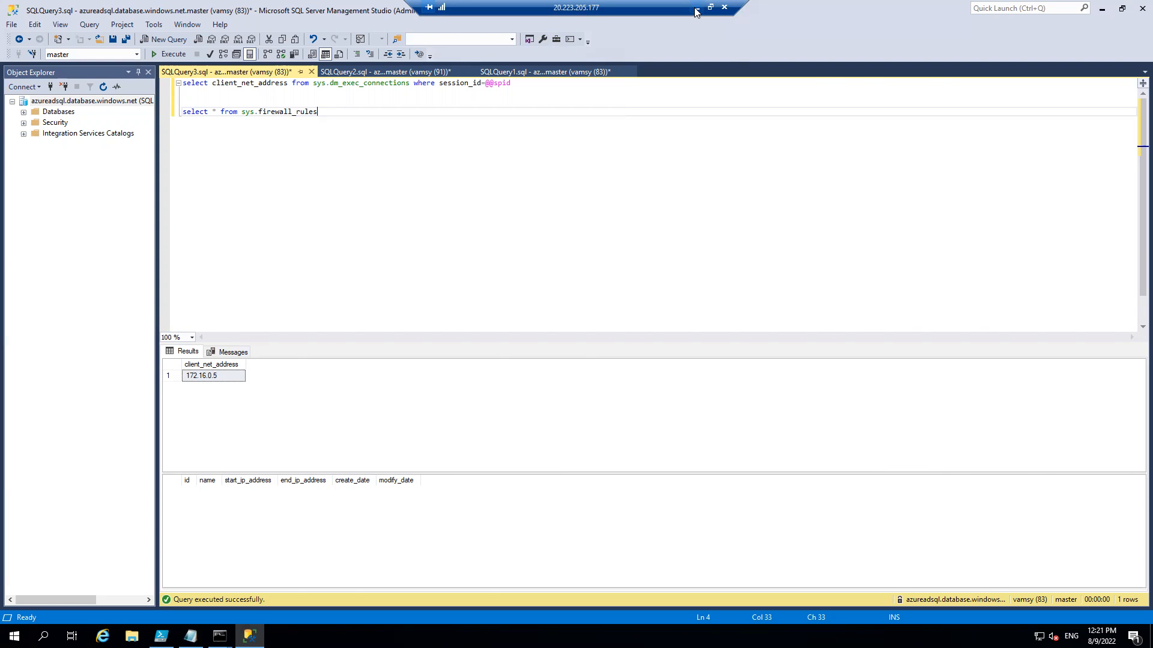
Back in the Azure portal, review azureadsql's virtual network rule, firewall rules and Azure services exception alongside the VM's query results.
{"action": "left_click", "coordinate": [696, 12]}
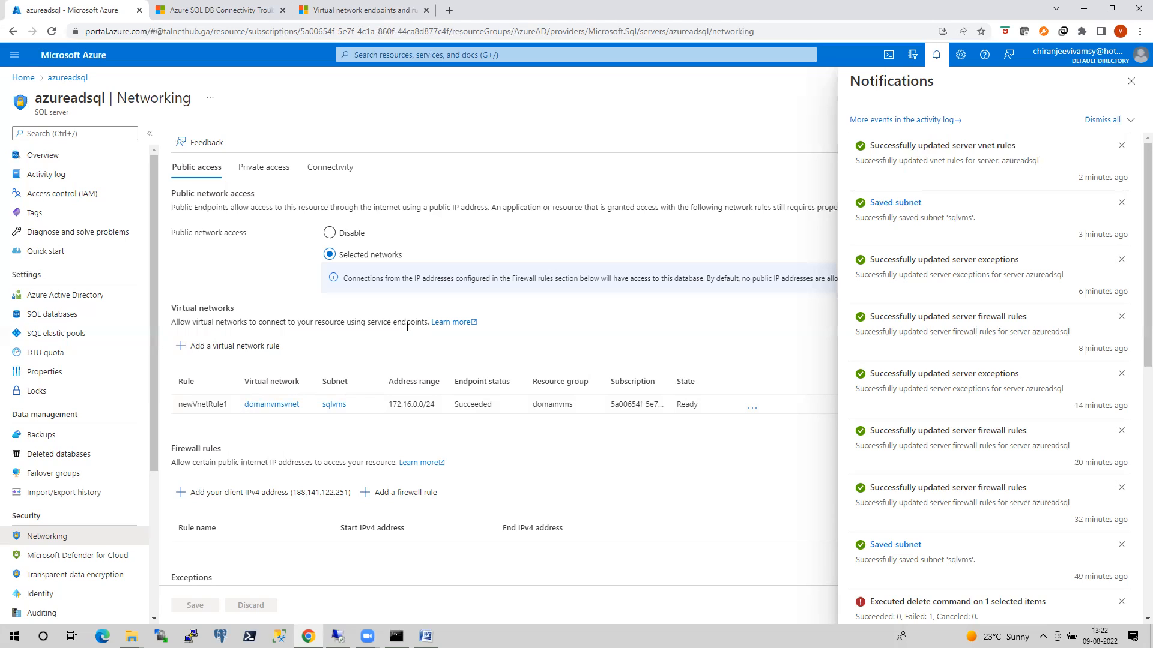
{"action": "left_click", "coordinate": [338, 636]}
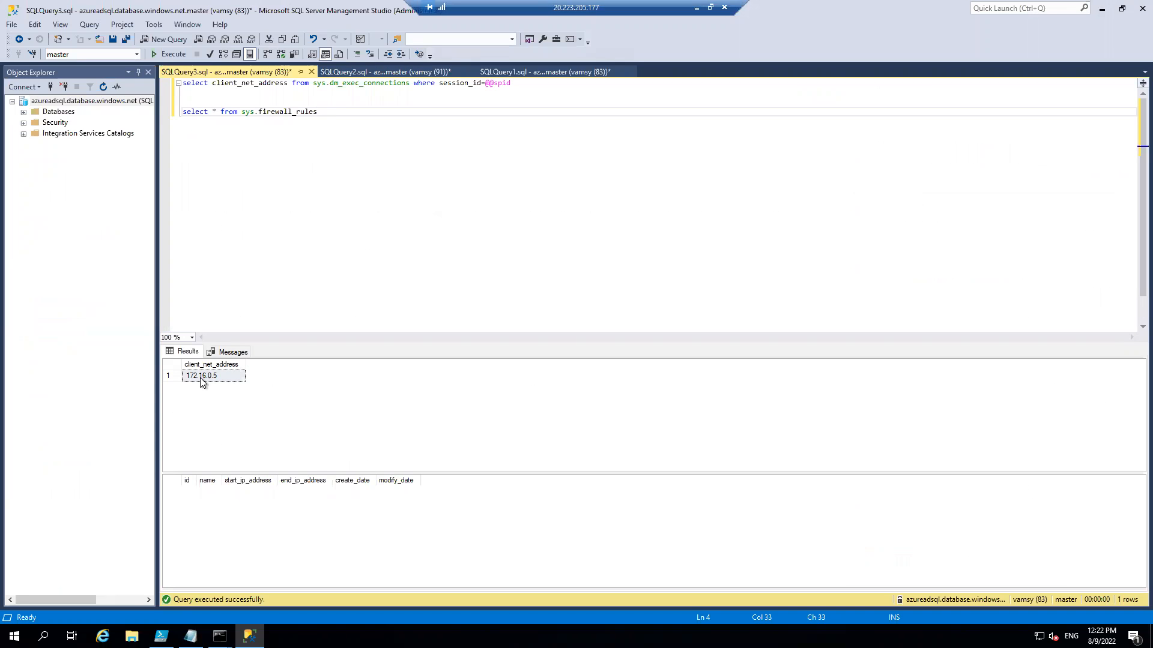
{"action": "left_click", "coordinate": [696, 7]}
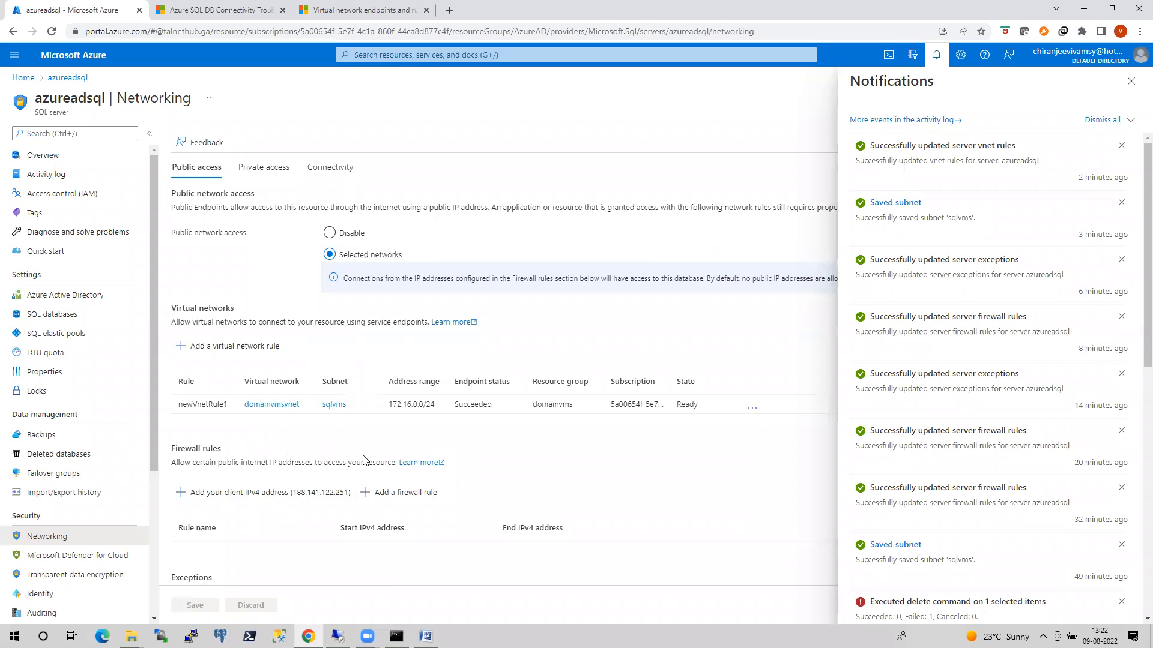
{"action": "scroll", "coordinate": [364, 459], "scroll_direction": "down", "scroll_amount": 1}
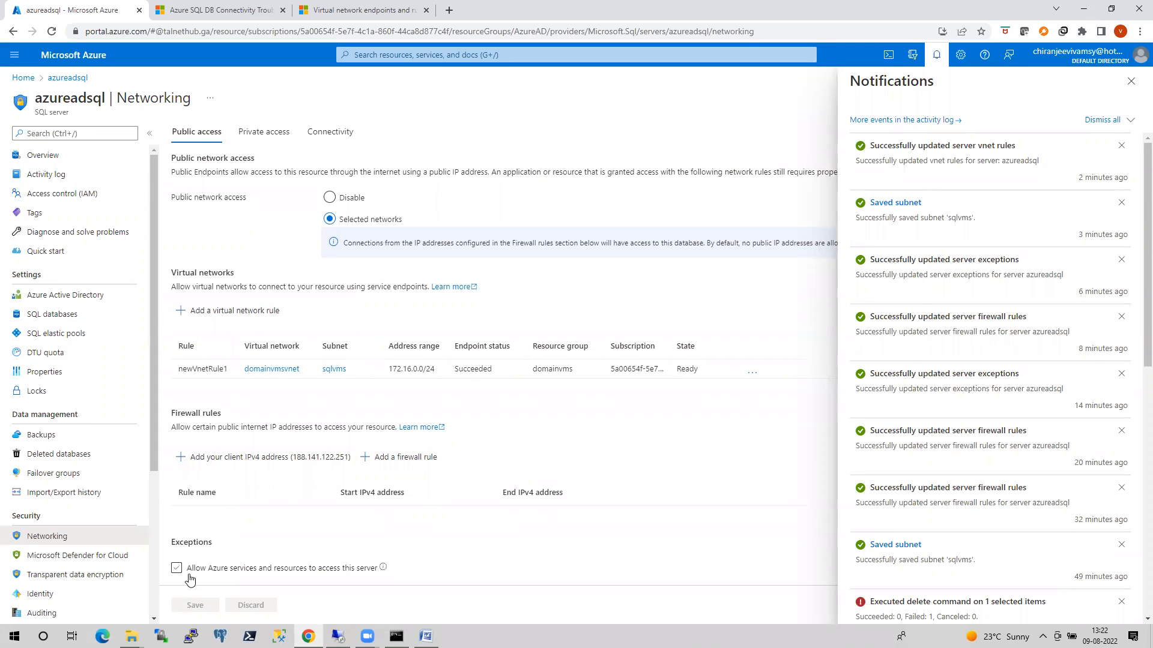
{"action": "left_click", "coordinate": [295, 568]}
{"action": "left_click", "coordinate": [560, 56]}
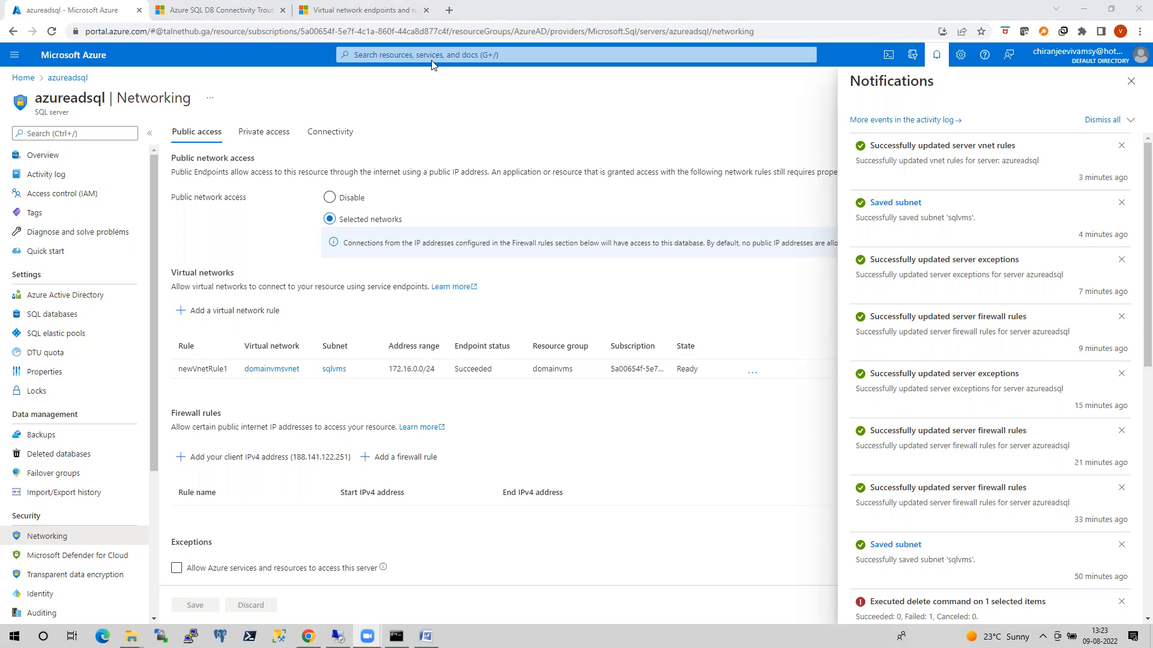
In the local machine's command prompt, rerun the sqlcmd connection to azureadsql.database.windows.net, submit the password prompt, and return to the portal.
{"action": "left_click", "coordinate": [396, 636]}
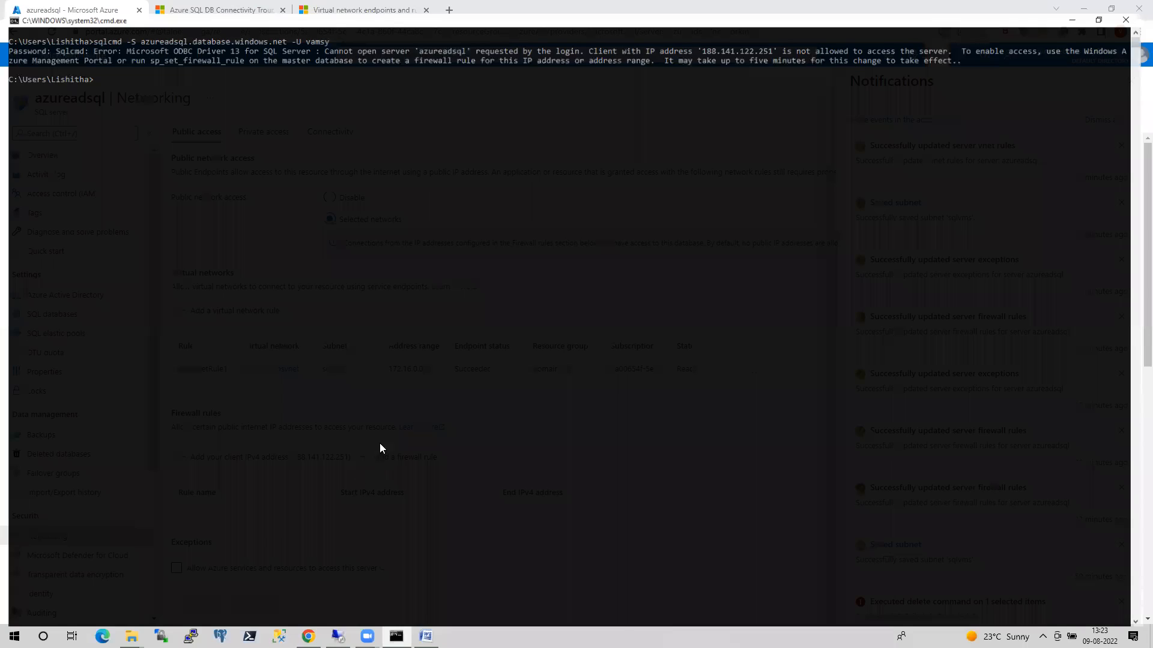
{"action": "key", "text": "Up"}
{"action": "key", "text": "Return"}
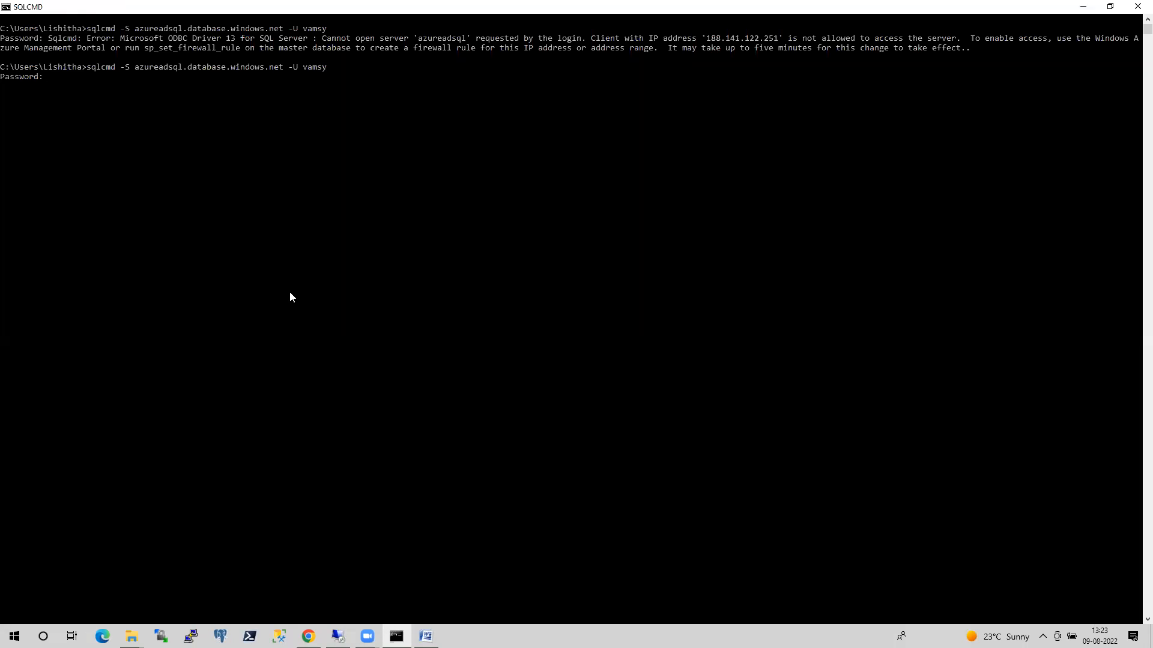
{"action": "key", "text": "Return"}
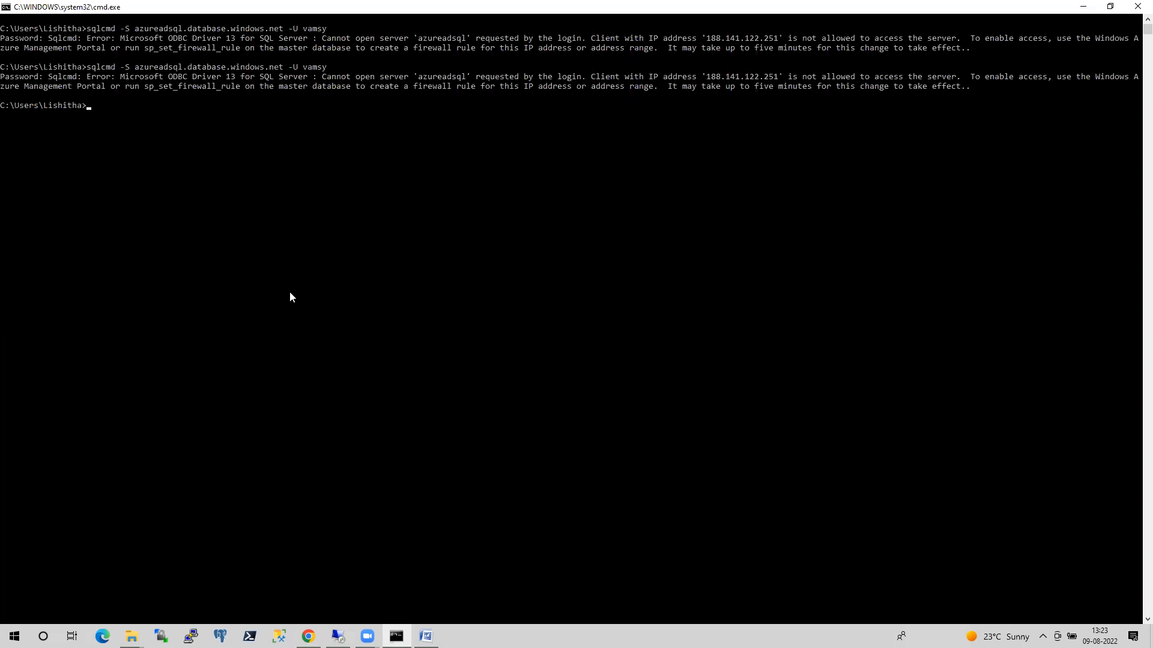
{"action": "key", "text": "alt+Tab"}
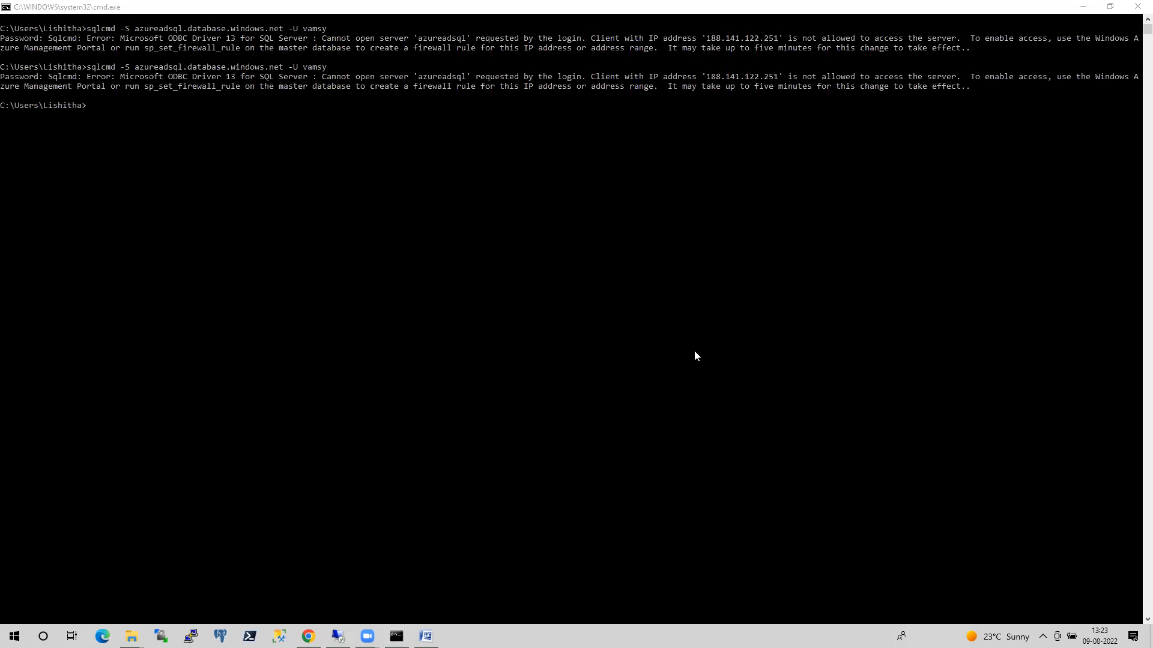
{"action": "left_click", "coordinate": [1082, 6]}
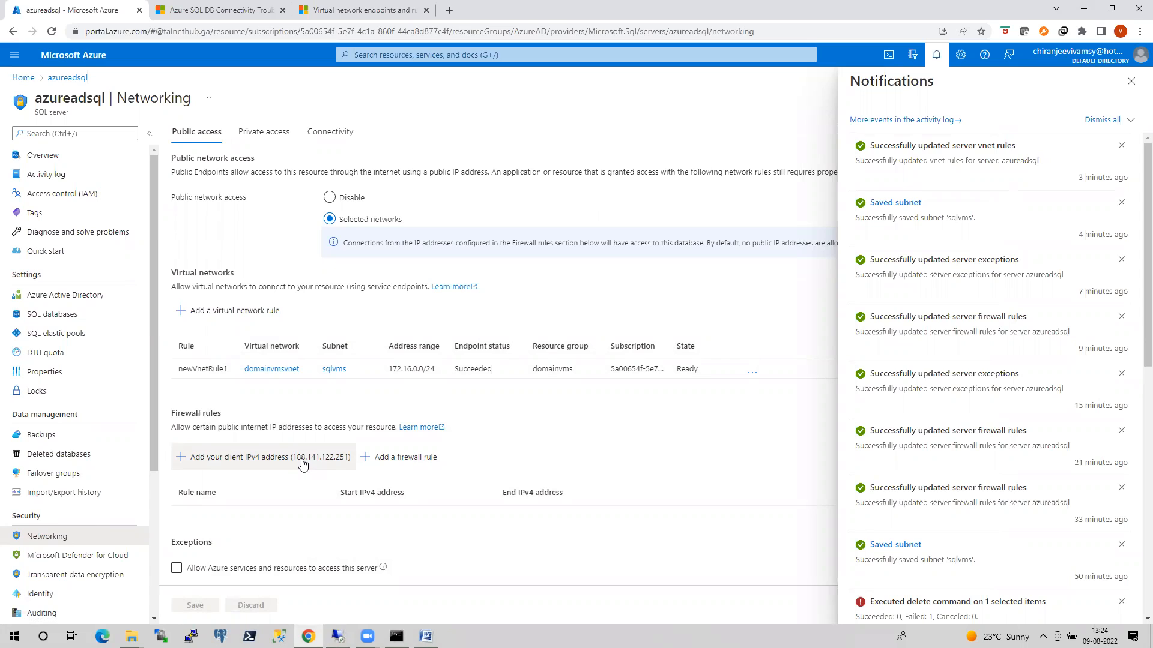
Recheck the VM's query results against azureadsql's networking settings, including the exception allowing Azure services and resources to access the server.
{"action": "left_click", "coordinate": [339, 637]}
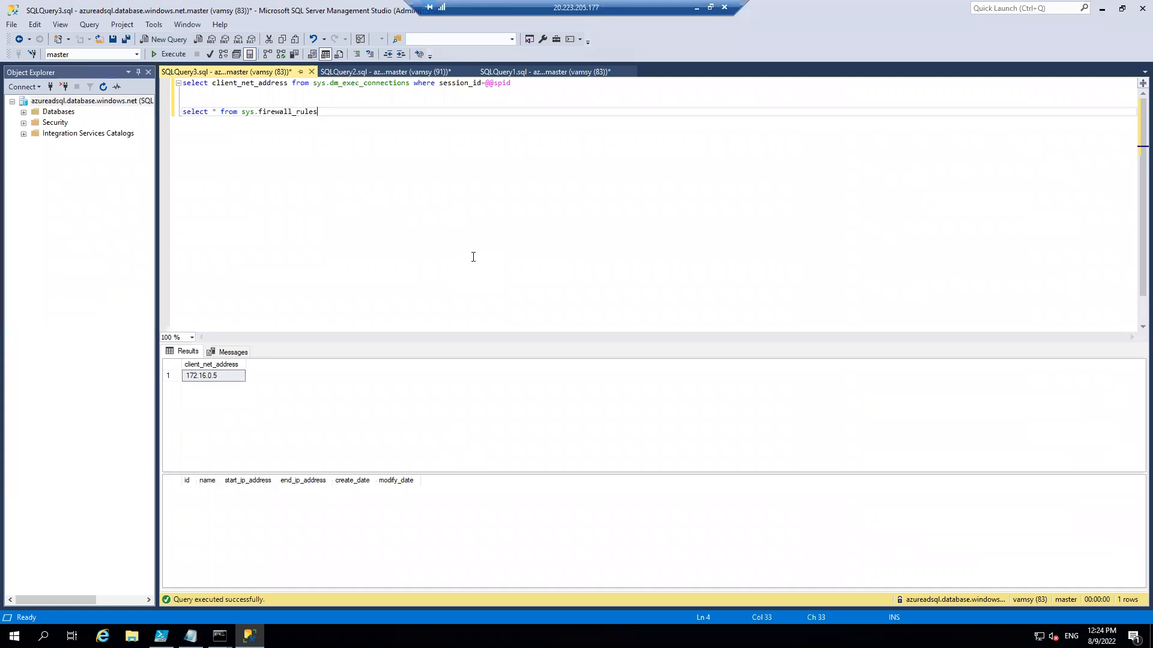
{"action": "left_click", "coordinate": [695, 8]}
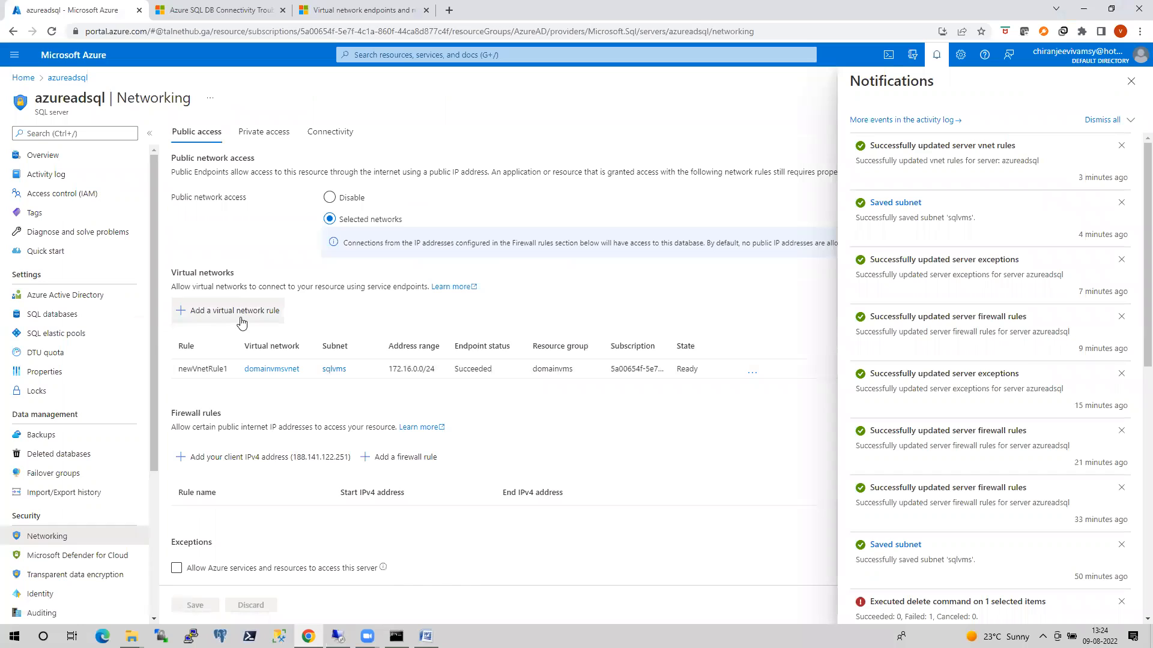
{"action": "mouse_move", "coordinate": [384, 566]}
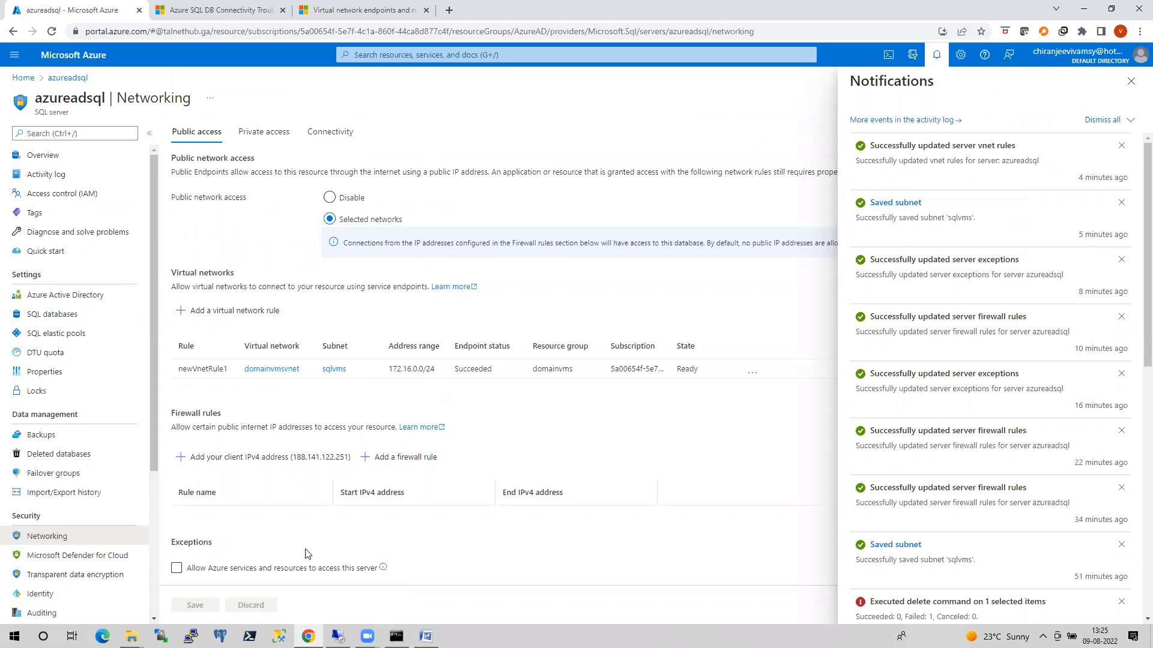
{"action": "left_click", "coordinate": [174, 570]}
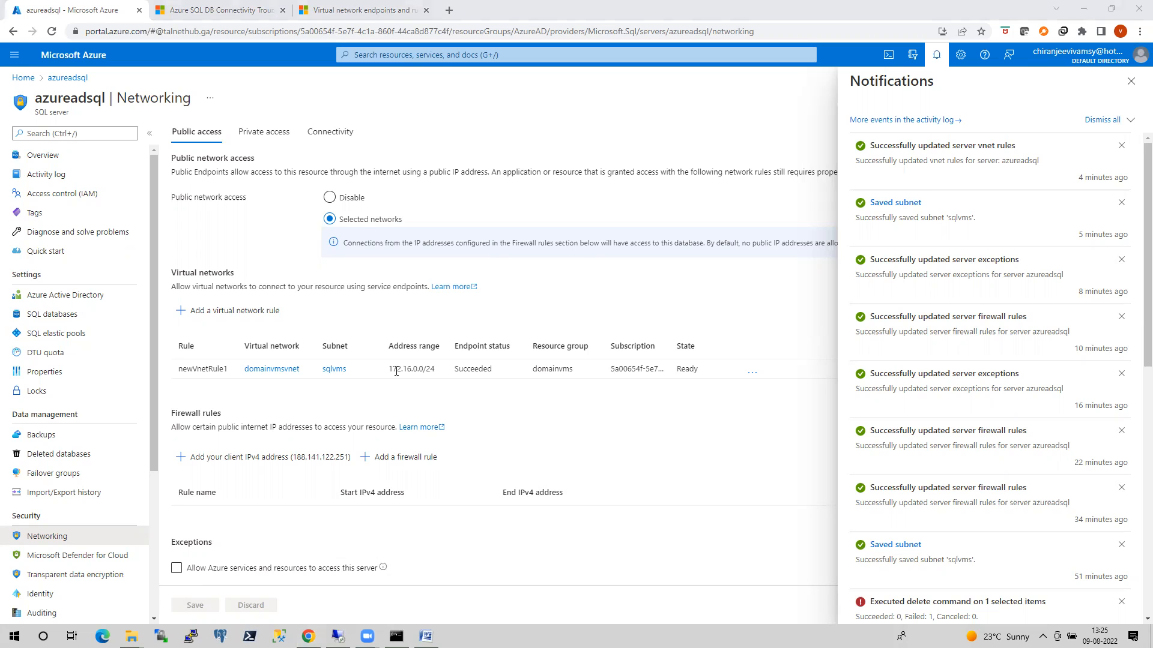
Switch to the Rohit_connectivity.docx document in Word and examine its SQL database connectivity architecture slide with the nslookup example.
{"action": "left_click", "coordinate": [426, 635]}
{"action": "scroll", "coordinate": [492, 429], "scroll_direction": "down", "scroll_amount": 10}
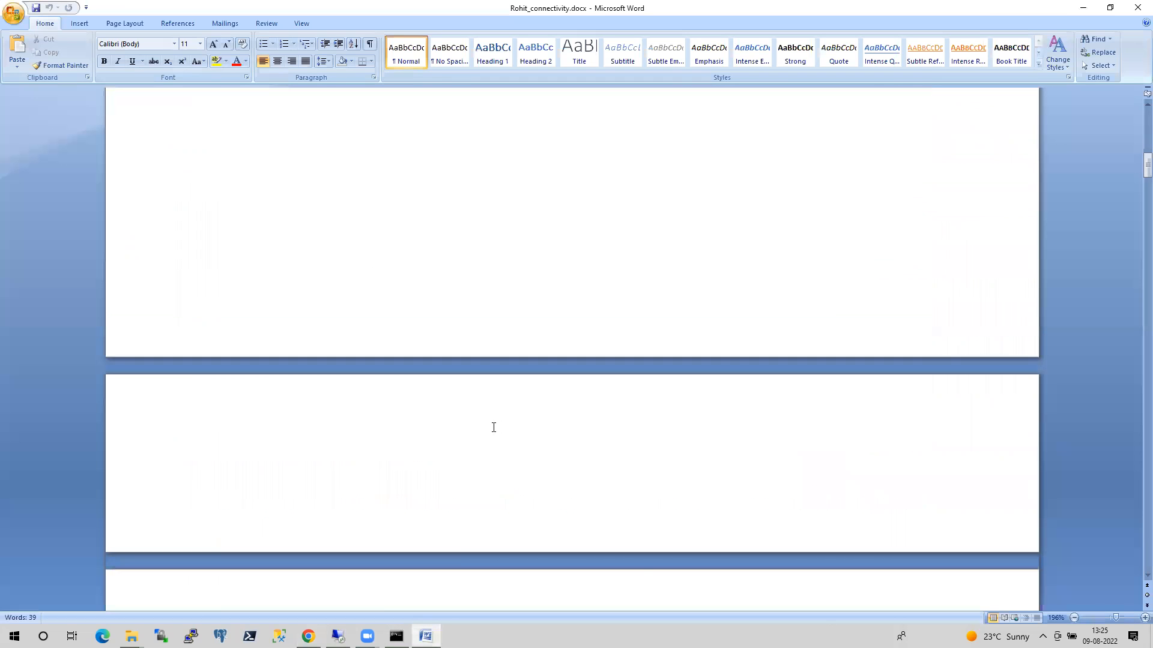
{"action": "scroll", "coordinate": [491, 425], "scroll_direction": "down", "scroll_amount": 1}
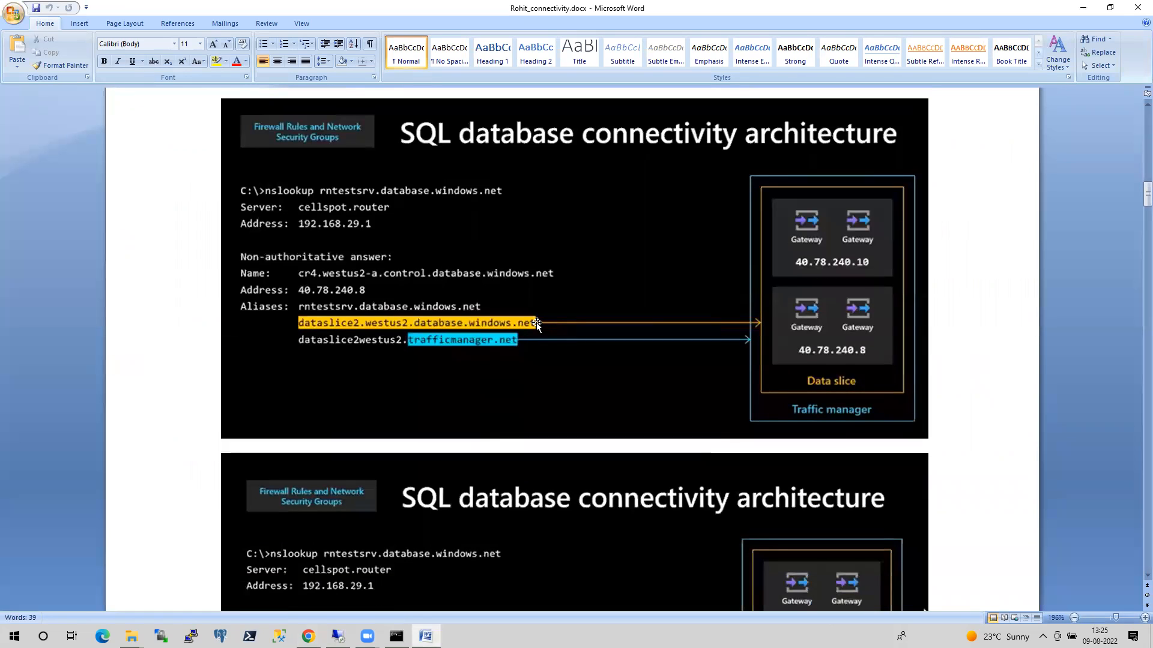
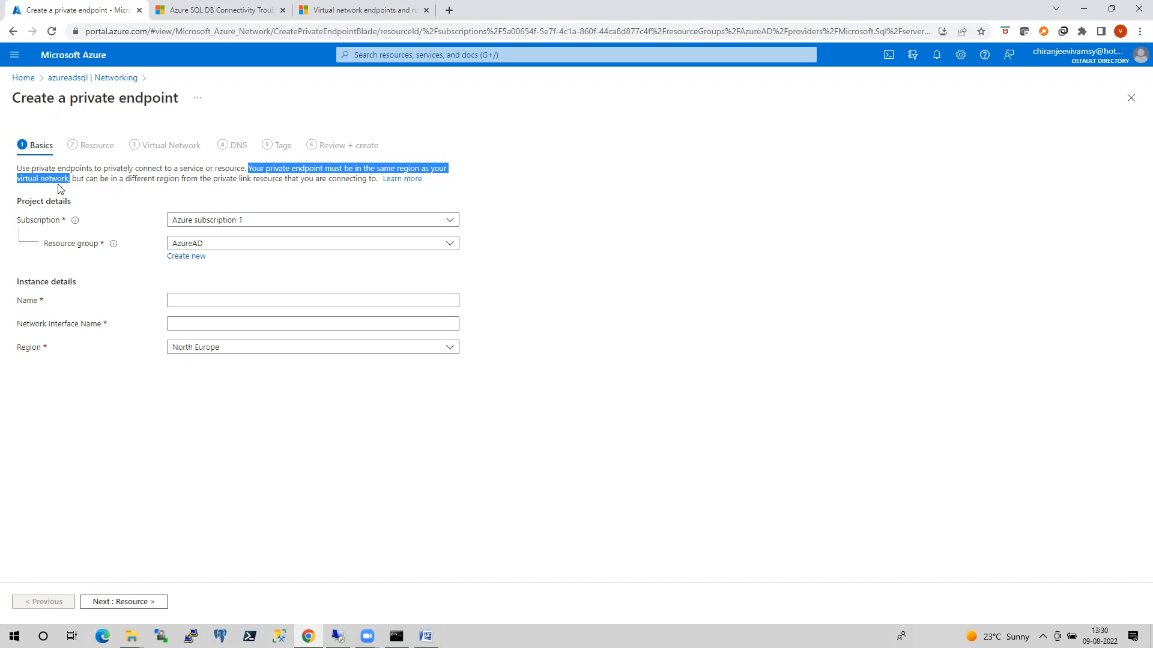
Leave the private endpoint form and check the region of the domainvmsvnet virtual network, returning to the portal home page.
{"action": "left_click", "coordinate": [25, 77]}
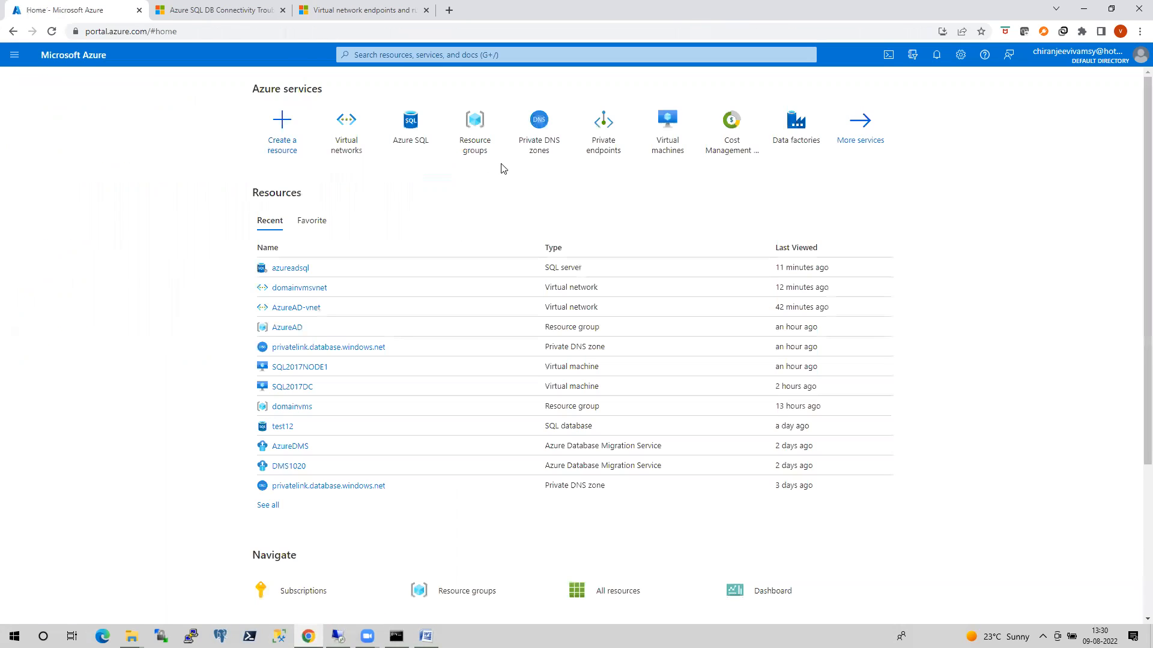
{"action": "left_click", "coordinate": [342, 140]}
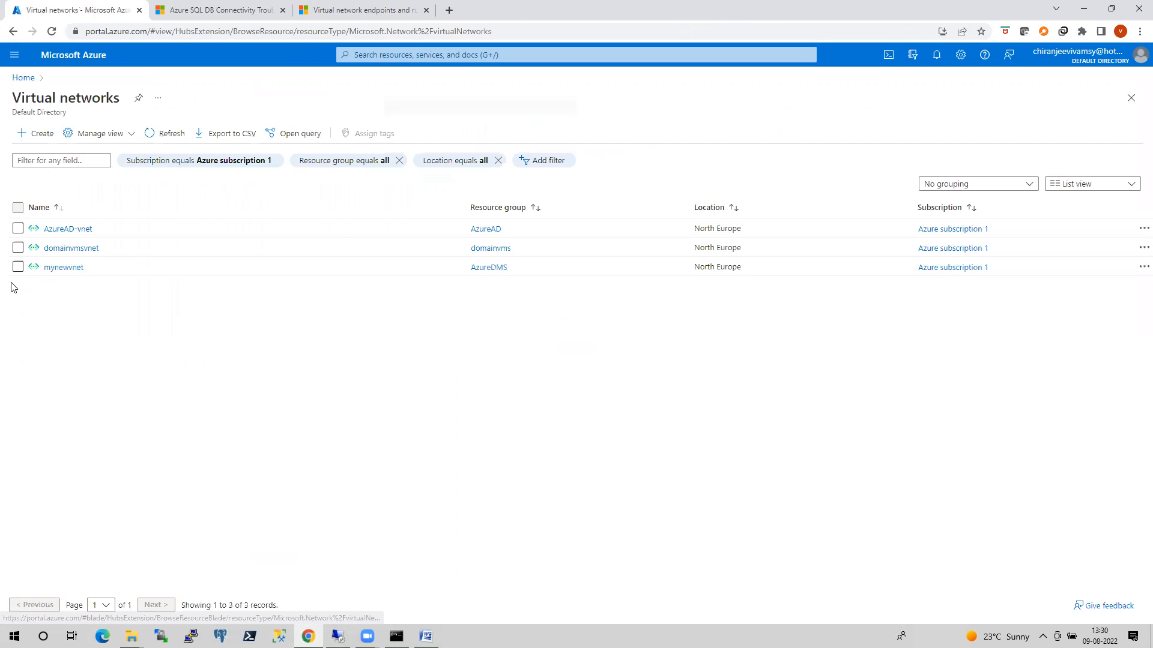
{"action": "left_click", "coordinate": [78, 248]}
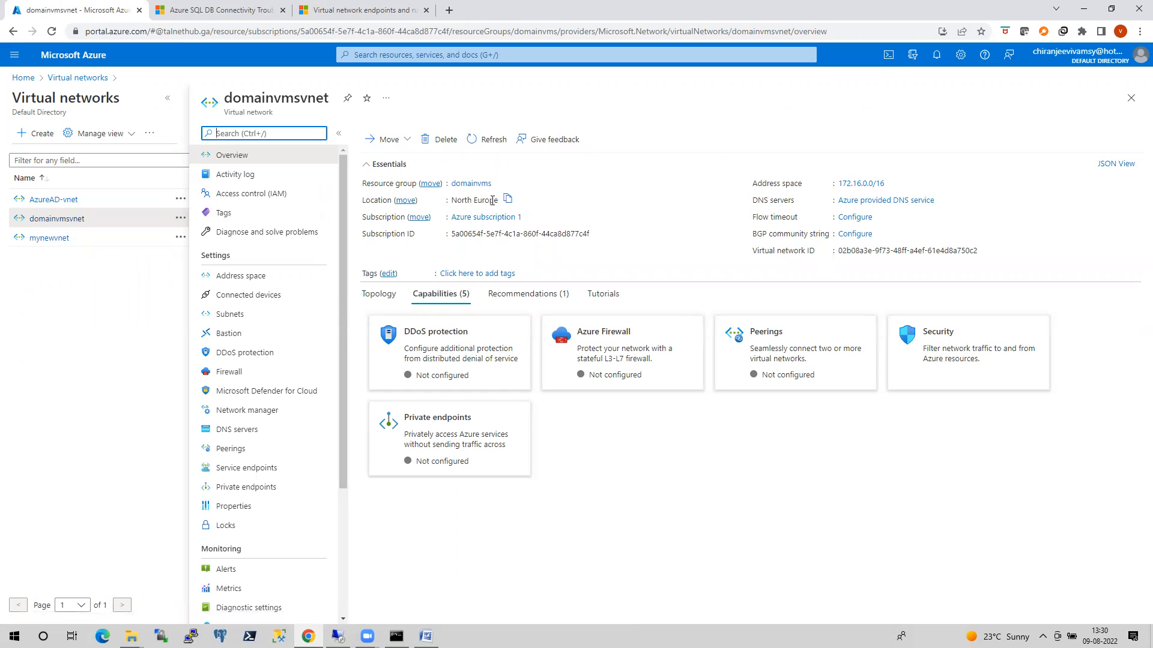
{"action": "left_click", "coordinate": [23, 78]}
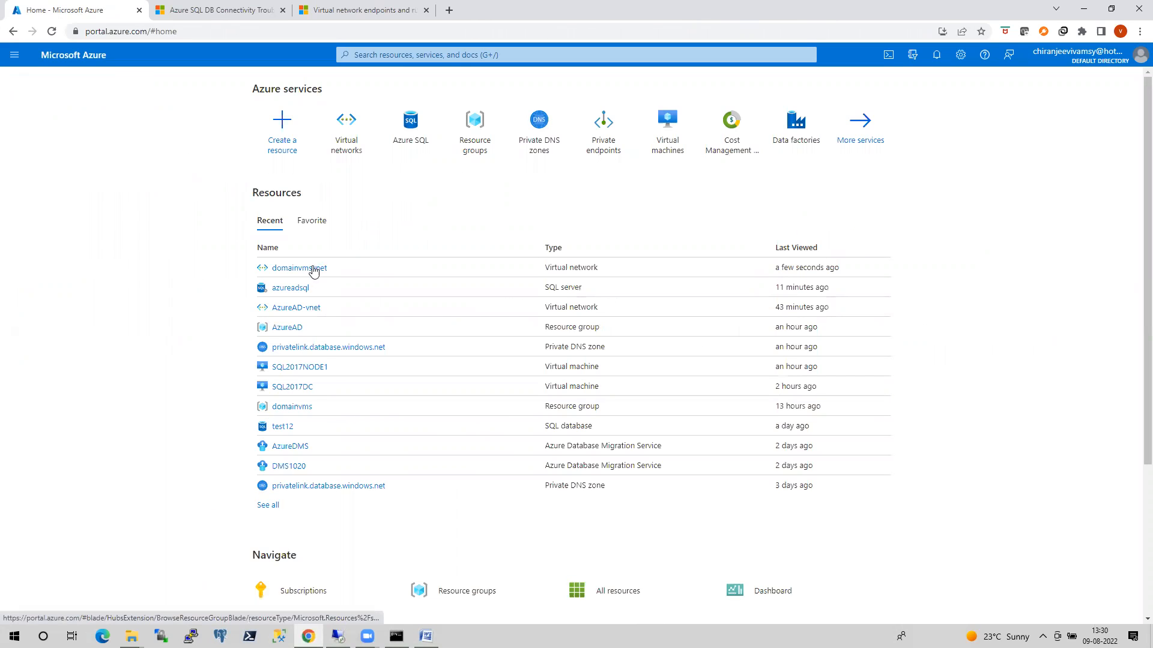
From azureadsql's private access networking settings, start a new private endpoint in the domainvms resource group.
{"action": "left_click", "coordinate": [304, 289]}
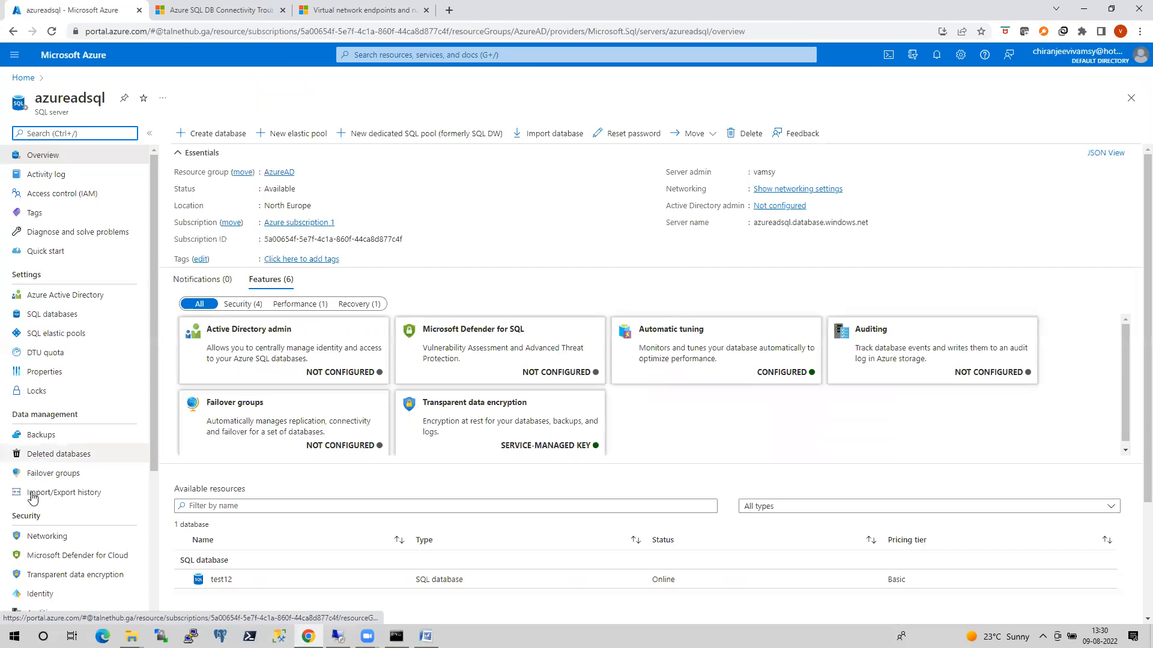
{"action": "left_click", "coordinate": [31, 540]}
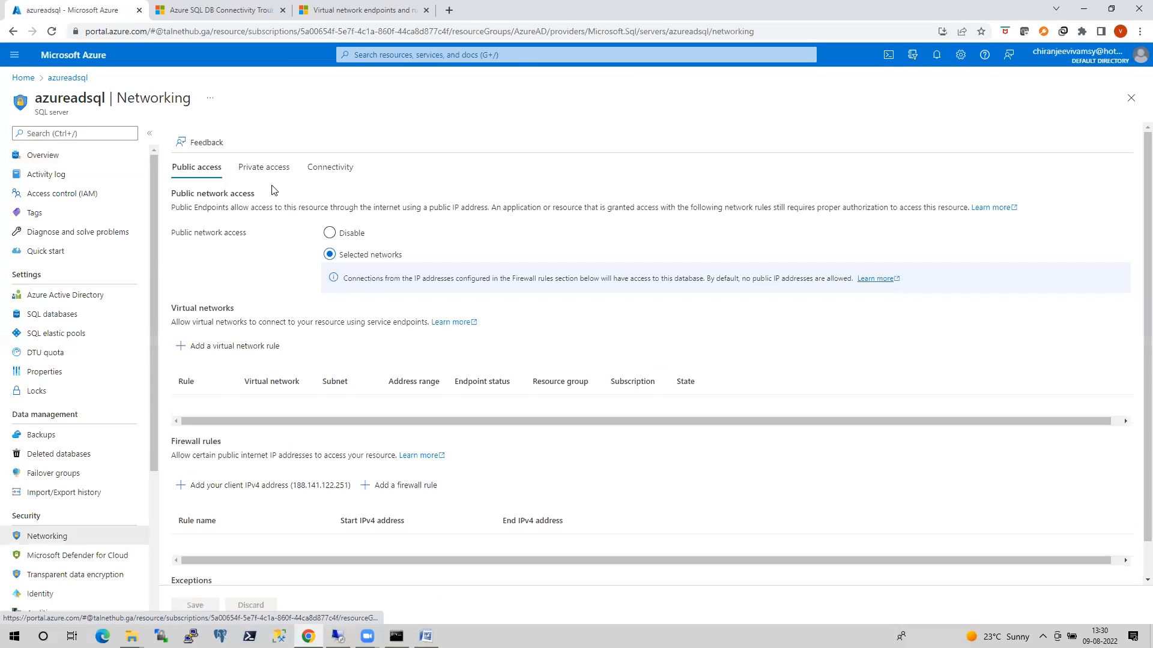
{"action": "left_click", "coordinate": [265, 168]}
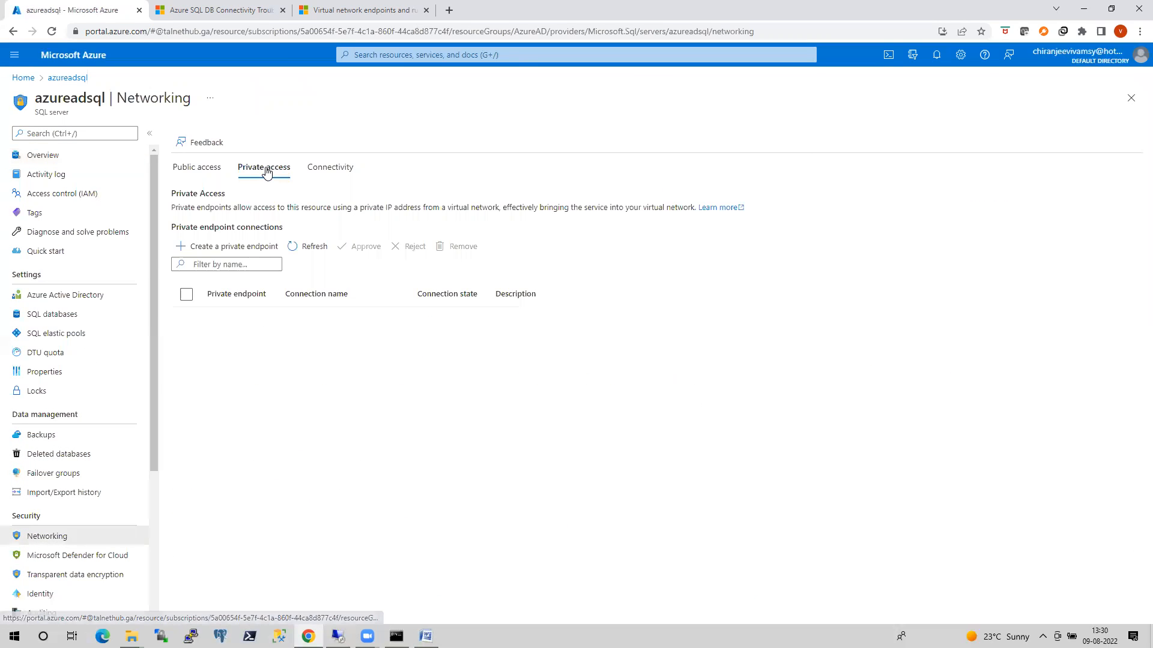
{"action": "left_click", "coordinate": [243, 251]}
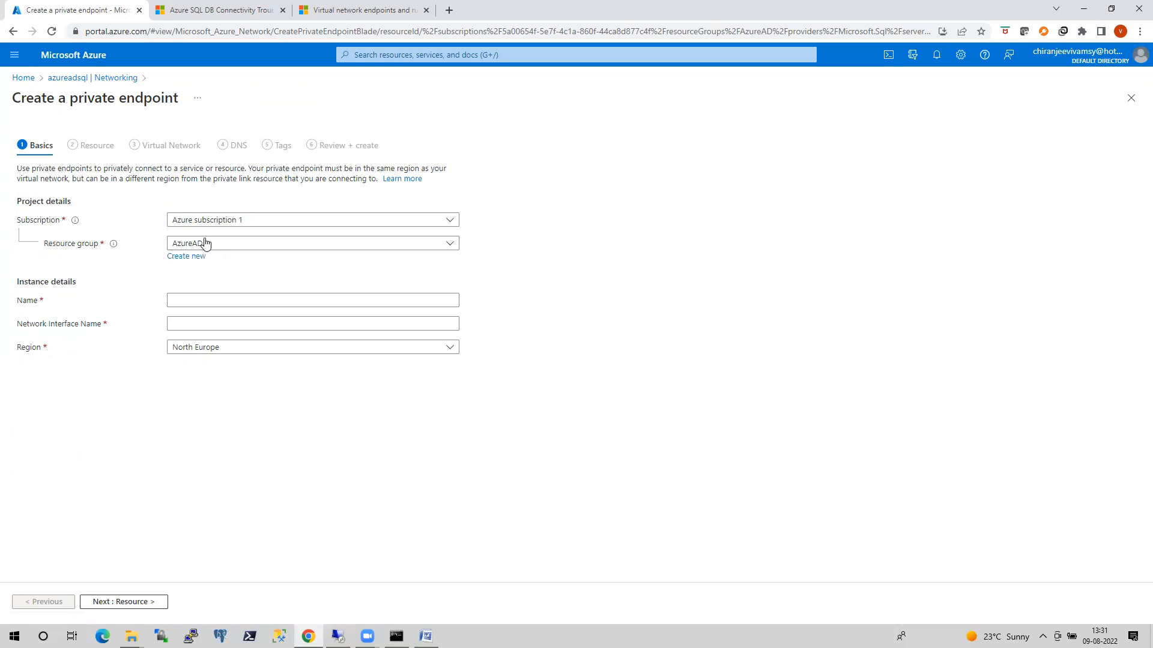
{"action": "left_click", "coordinate": [219, 244]}
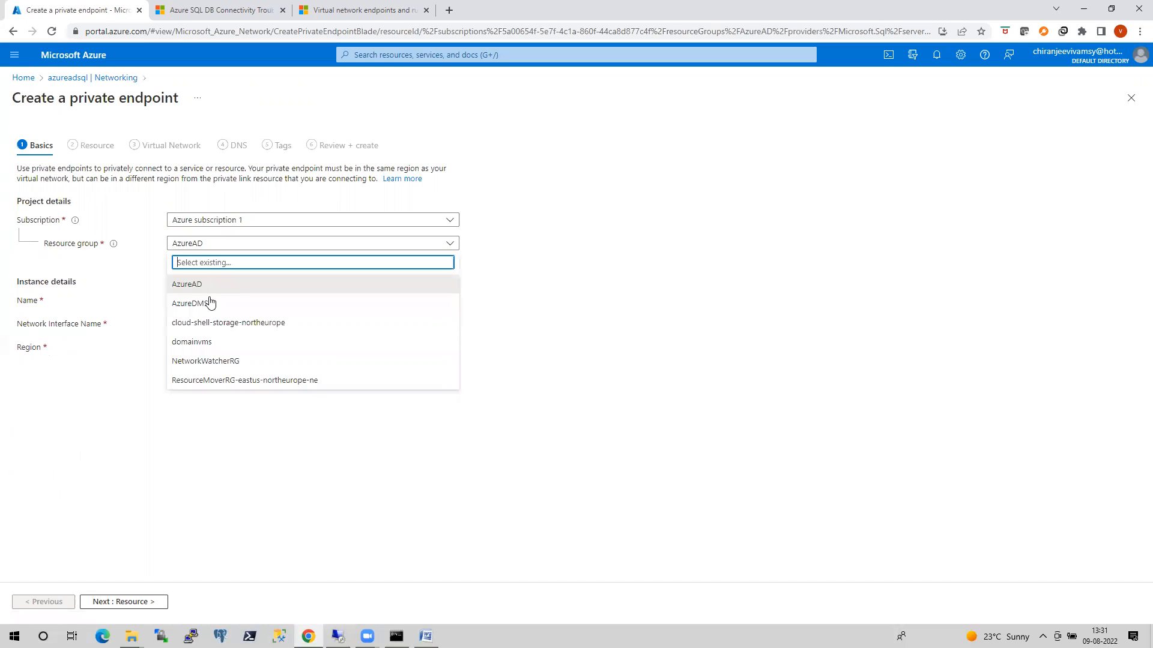
{"action": "left_click", "coordinate": [199, 337]}
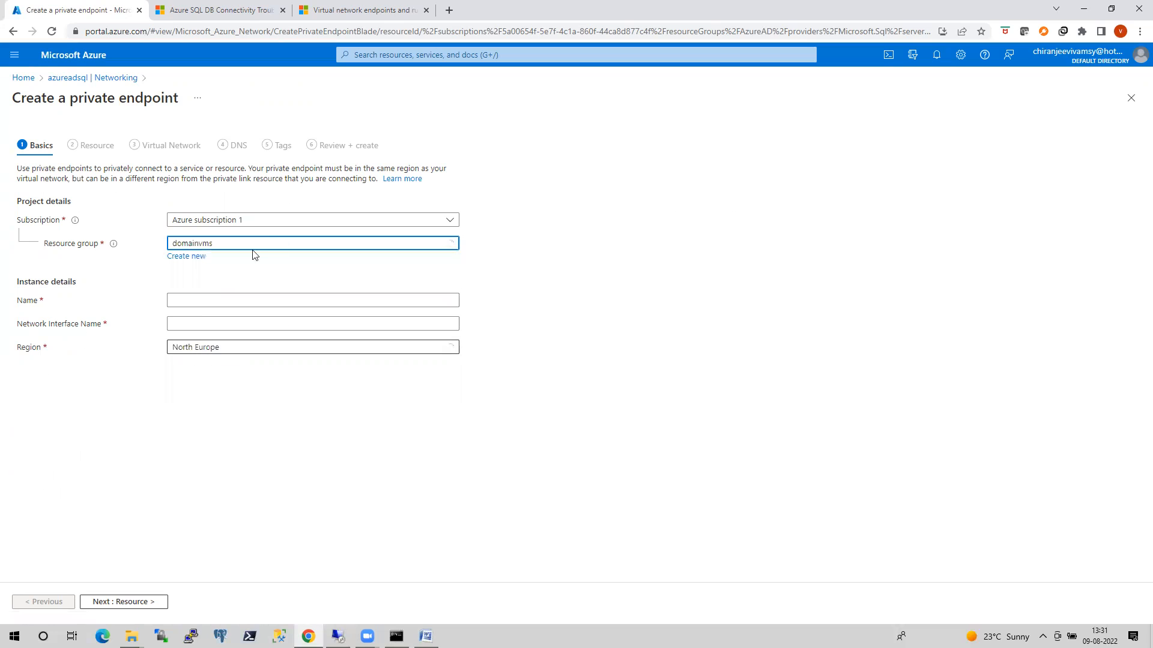
Name the private endpoint sqlnodeprivateendpoint.
{"action": "left_click", "coordinate": [188, 300]}
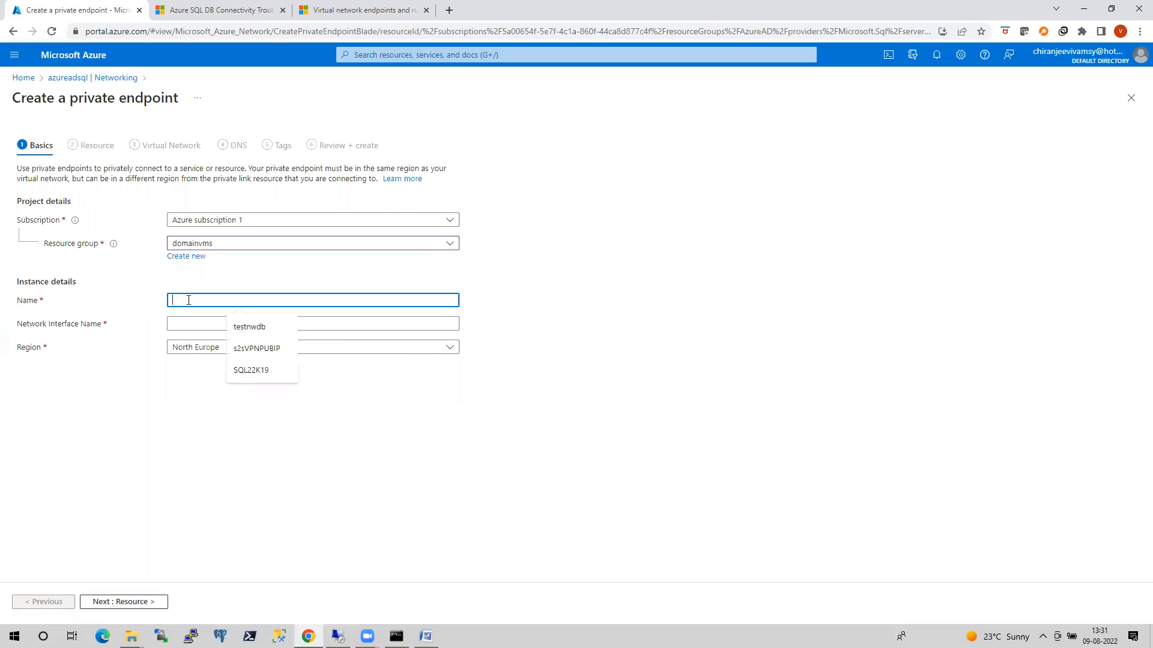
{"action": "type", "text": "sql2017"}
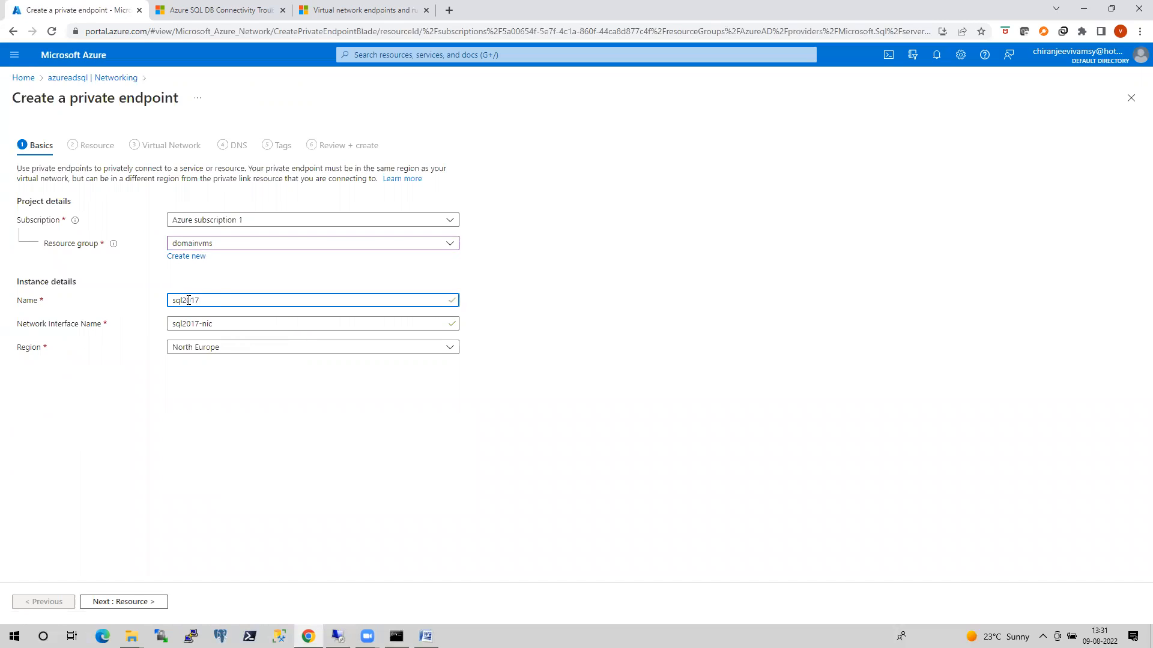
{"action": "type", "text": "vm"}
{"action": "key", "text": "BackSpace"}
{"action": "key", "text": "BackSpace"}
{"action": "key", "text": "BackSpace"}
{"action": "key", "text": "BackSpace"}
{"action": "key", "text": "BackSpace"}
{"action": "key", "text": "BackSpace"}
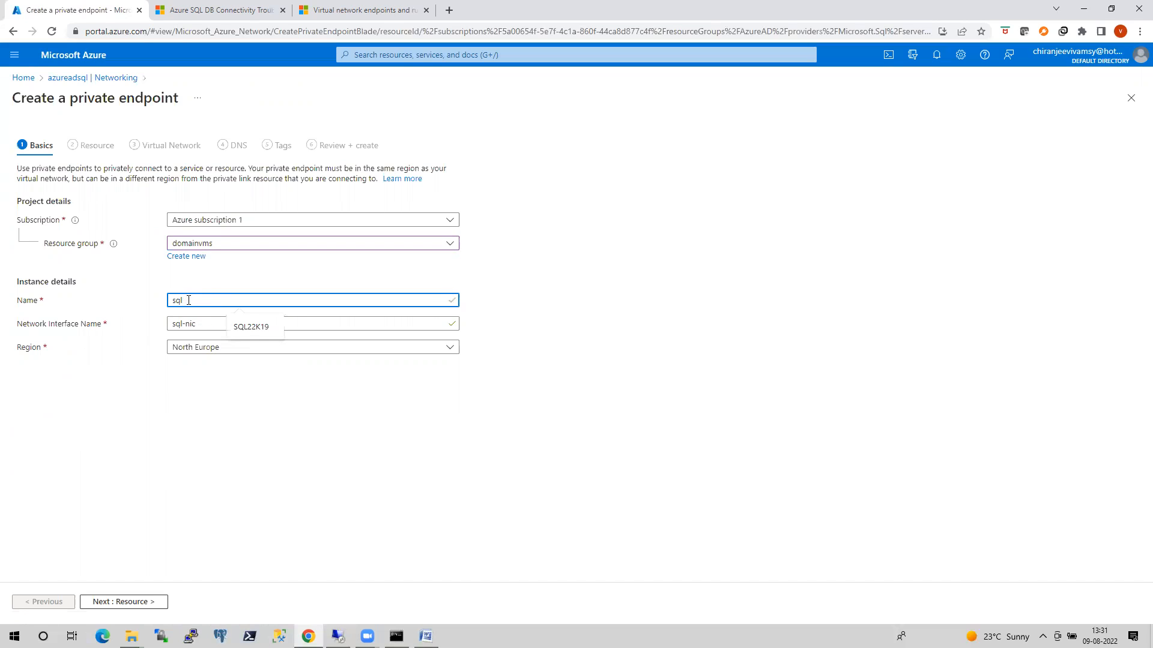
{"action": "type", "text": "nodeprivateendp"}
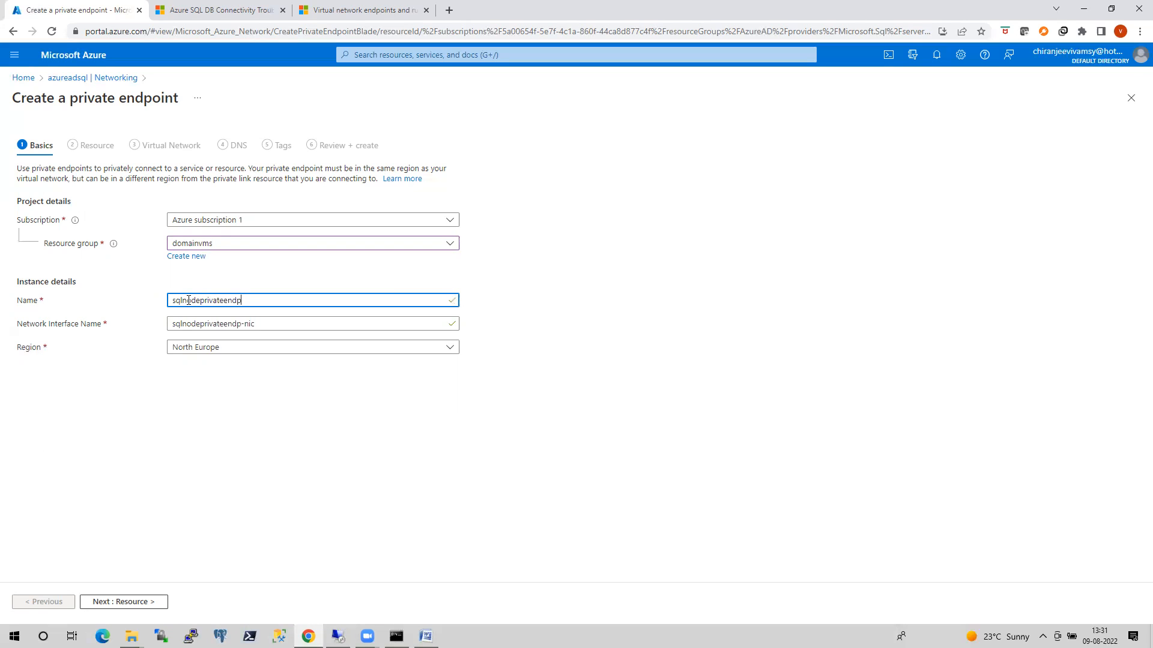
{"action": "key", "text": "BackSpace"}
{"action": "key", "text": "BackSpace"}
{"action": "type", "text": "dpoint"}
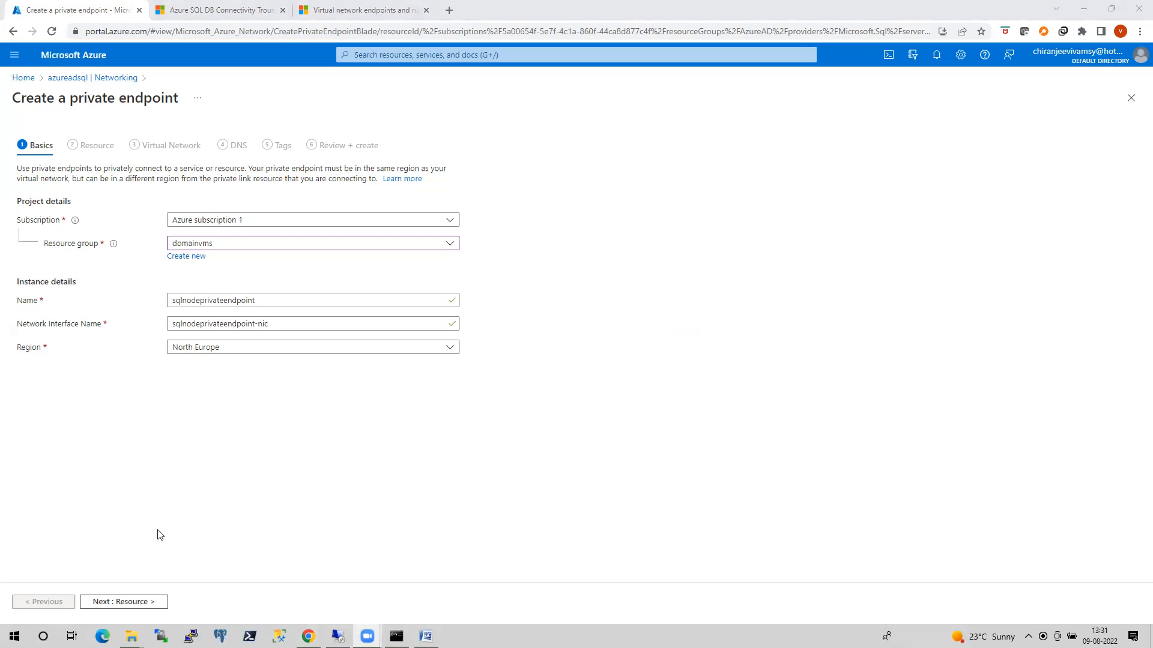
Create the endpoint with the sqlServer sub-resource, domainvmsvnet/sqlvms subnet, dynamic IP allocation and private DNS zone integration, without tags.
{"action": "left_click", "coordinate": [124, 602]}
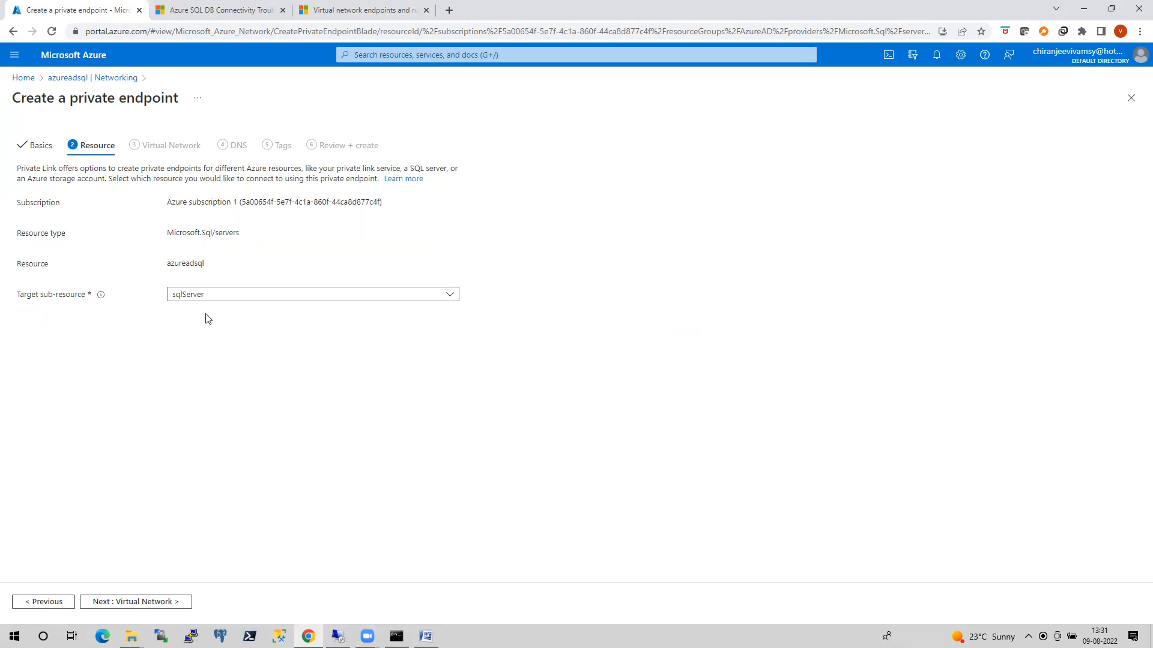
{"action": "left_click", "coordinate": [140, 603]}
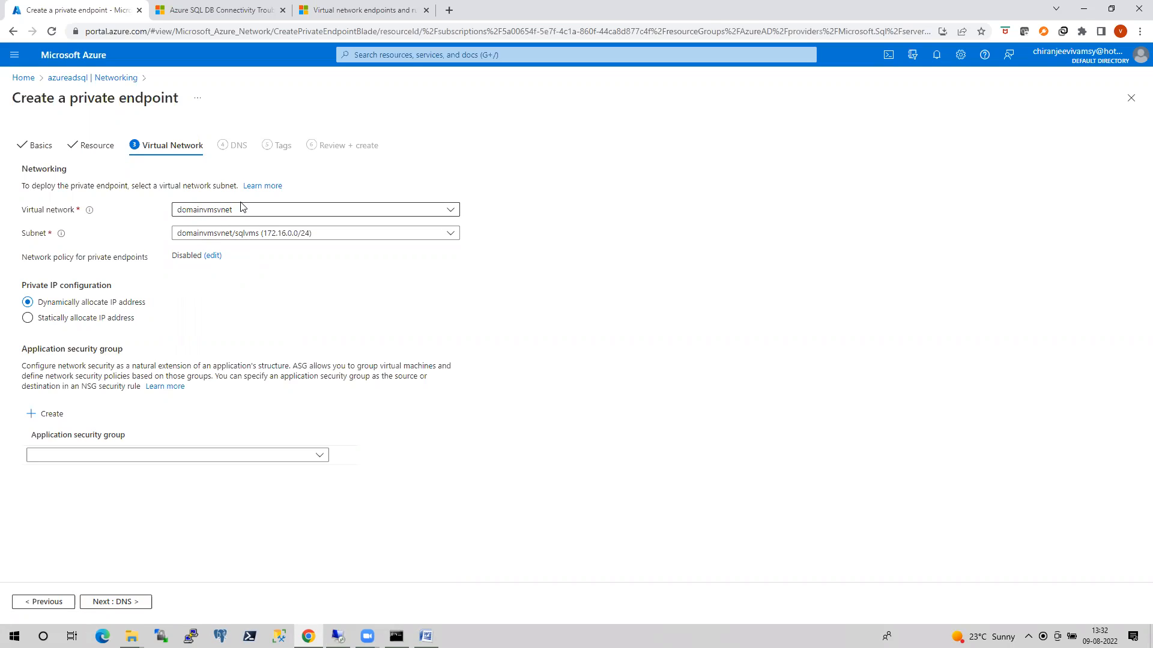
{"action": "left_click", "coordinate": [136, 604]}
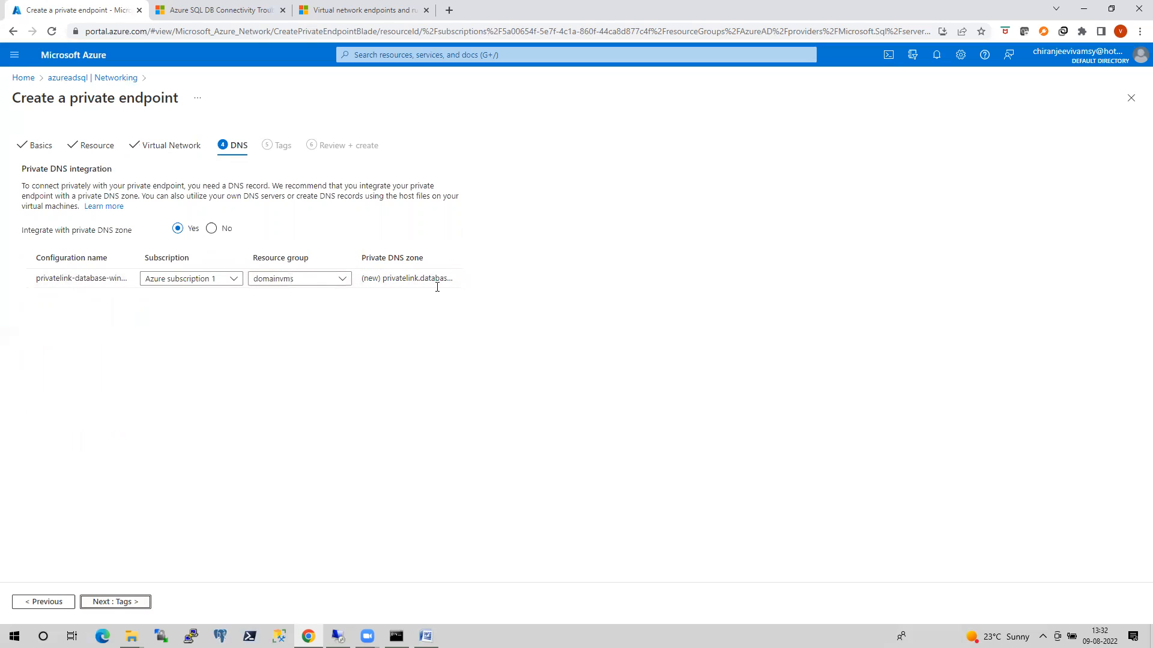
{"action": "left_click", "coordinate": [137, 602]}
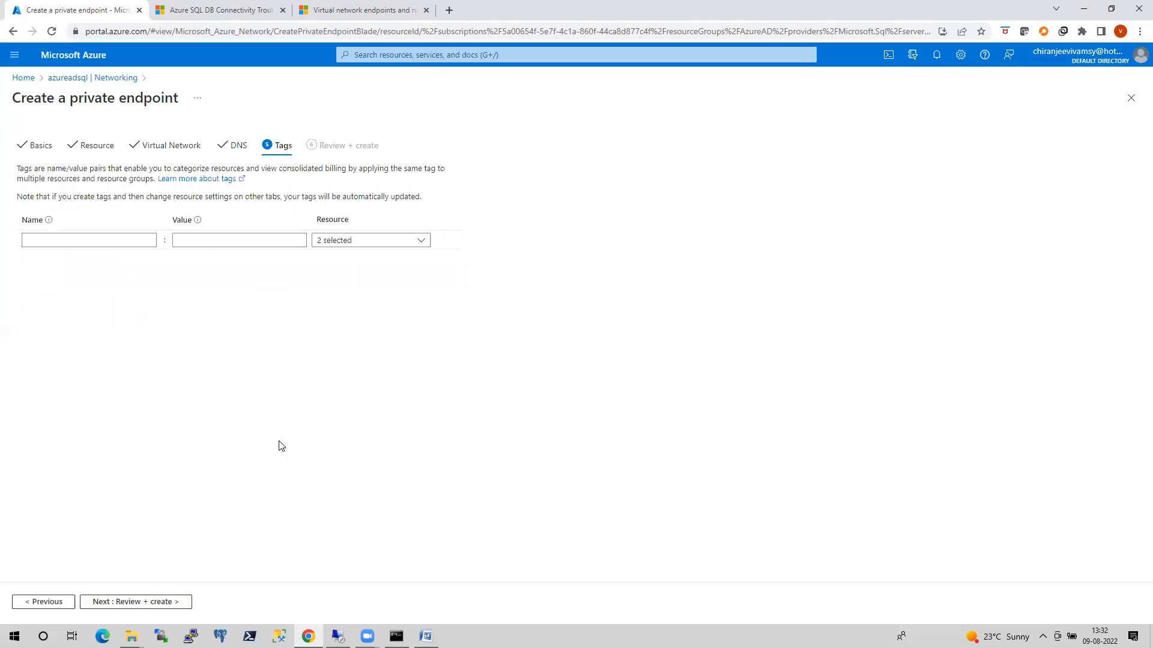
{"action": "left_click", "coordinate": [135, 602]}
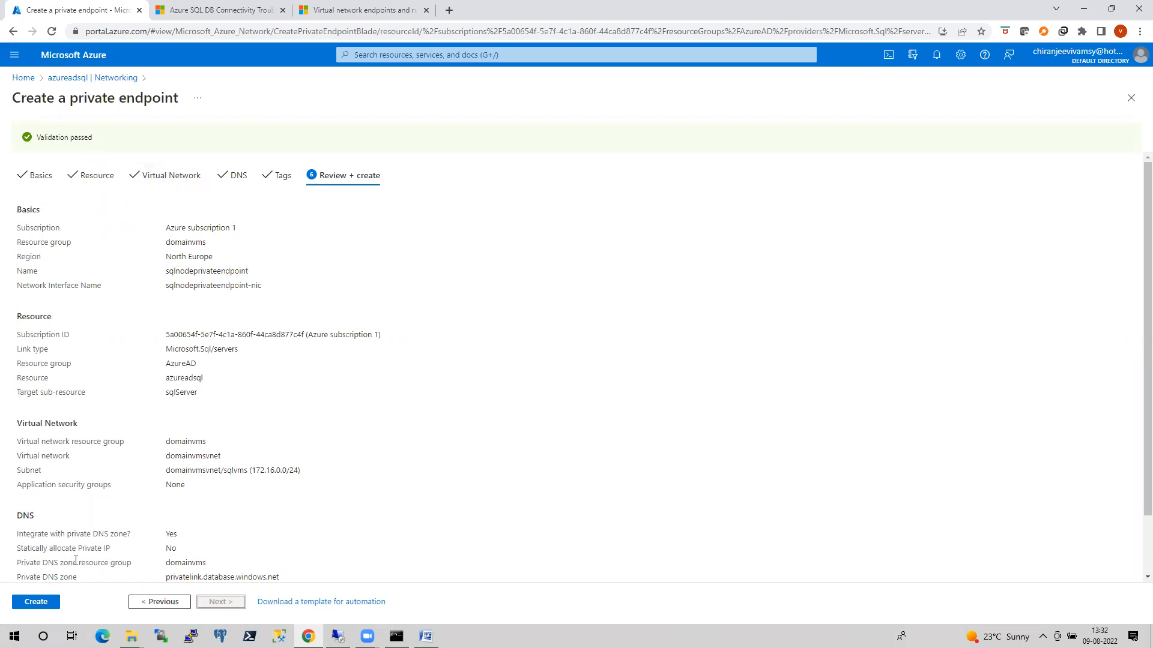
{"action": "left_click", "coordinate": [48, 606]}
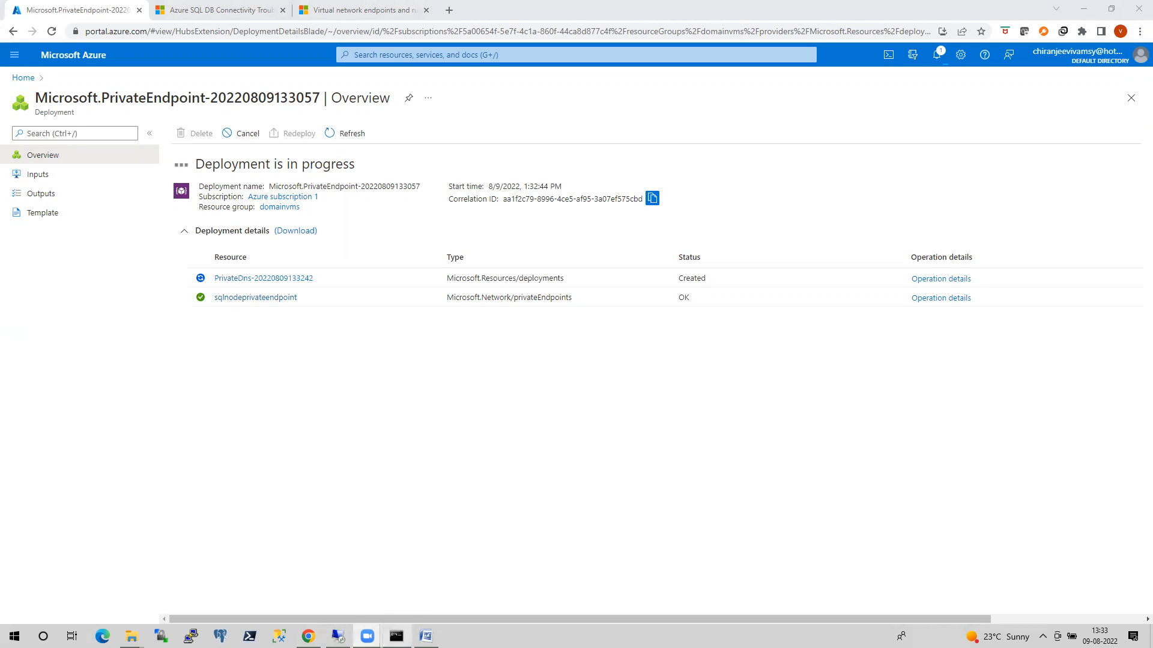
In the remote VM, close the ipconfig command window, end the sqlcmd session in the other one and clear its screen.
{"action": "left_click", "coordinate": [338, 636]}
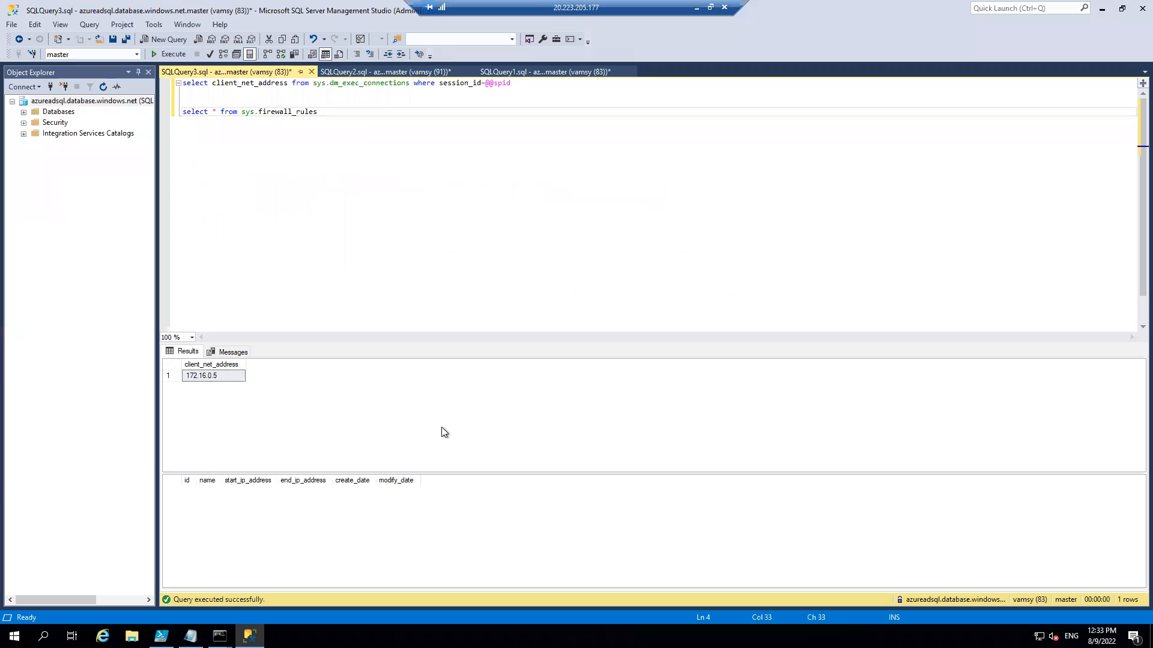
{"action": "left_click", "coordinate": [220, 637]}
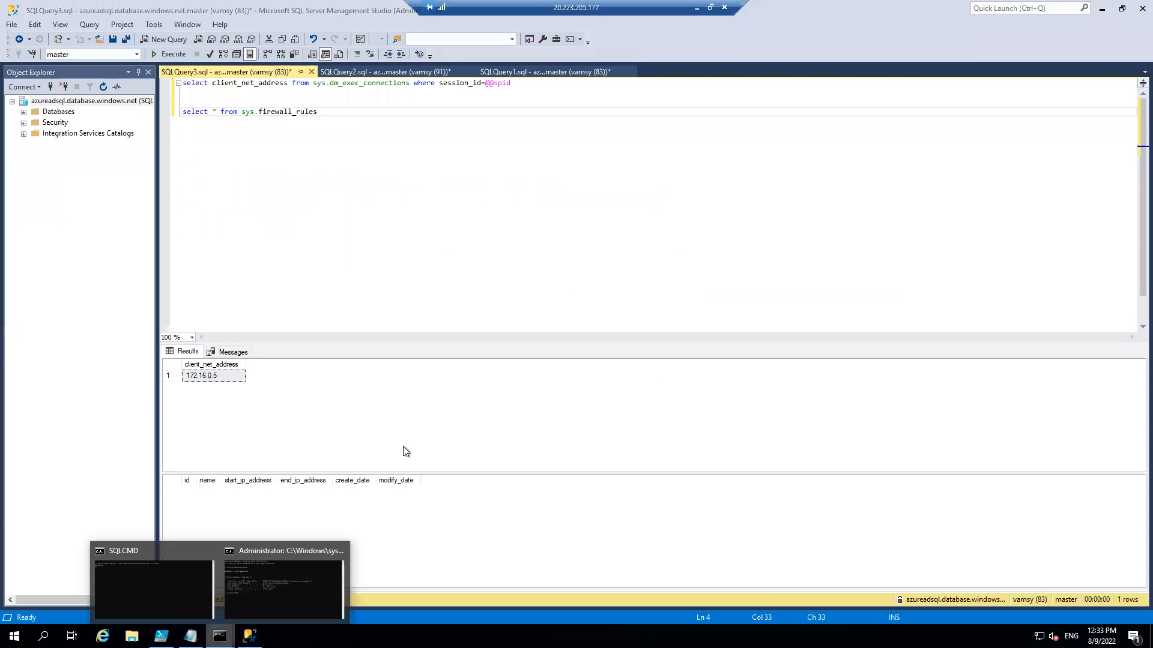
{"action": "left_click", "coordinate": [294, 566]}
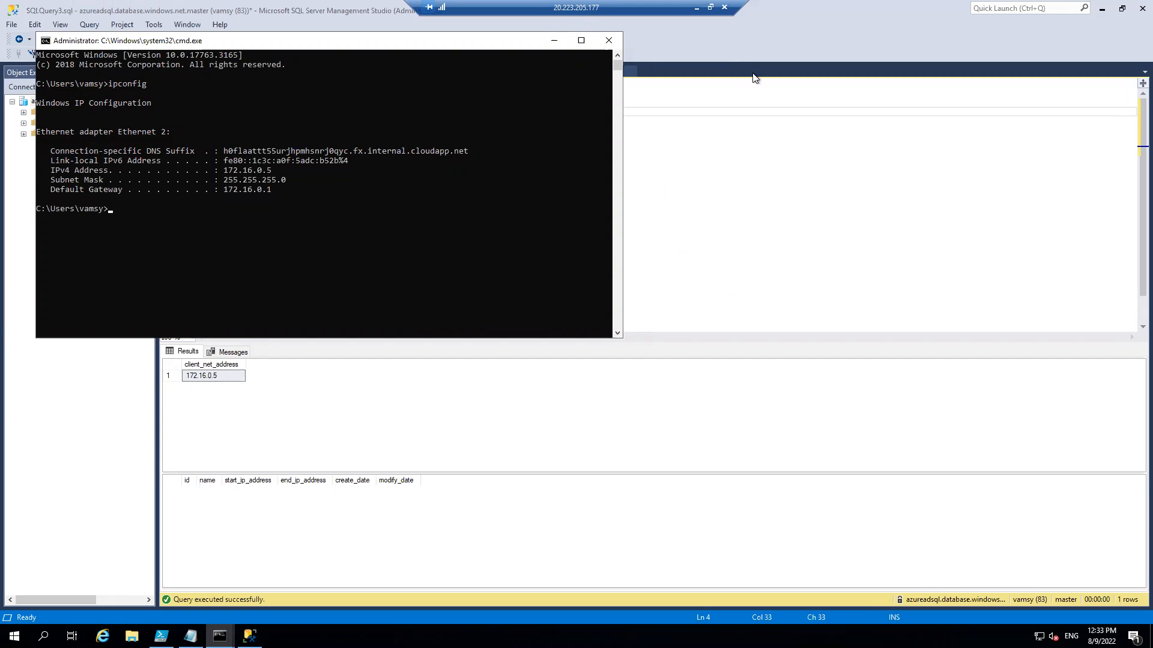
{"action": "left_click", "coordinate": [607, 37]}
{"action": "left_click", "coordinate": [221, 636]}
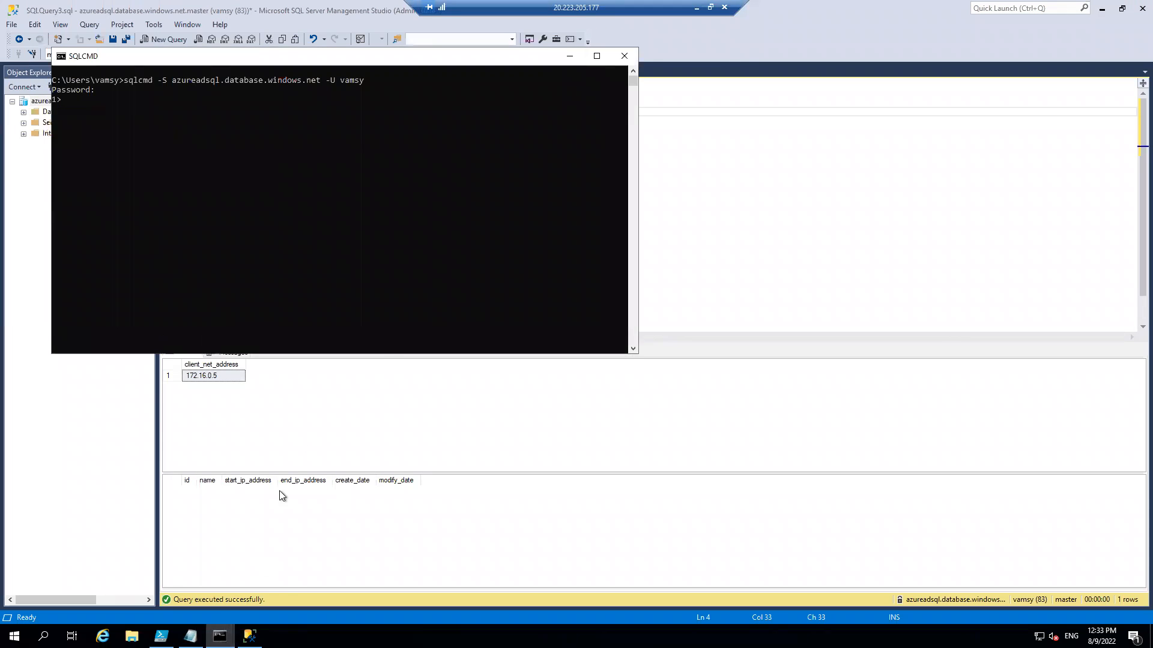
{"action": "key", "text": "ctrl+c"}
{"action": "type", "text": "cls"}
{"action": "key", "text": "Return"}
Run nslookup azureadsql.database.windows.net in the VM's command prompt, examine the resolved name and address, and minimize the prompt.
{"action": "key", "text": "Up"}
{"action": "key", "text": "Up"}
{"action": "key", "text": "Down"}
{"action": "key", "text": "Up"}
{"action": "key", "text": "Down"}
{"action": "key", "text": "Up"}
{"action": "key", "text": "Up"}
{"action": "key", "text": "Down"}
{"action": "key", "text": "Down"}
{"action": "key", "text": "Up"}
{"action": "key", "text": "Up"}
{"action": "key", "text": "Return"}
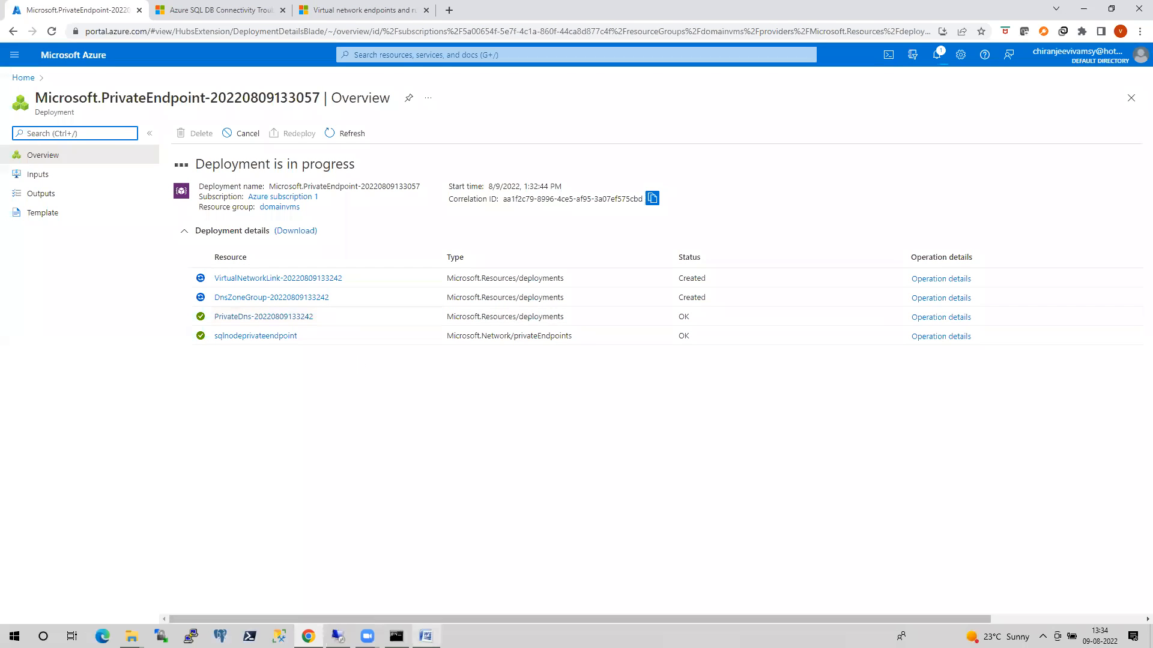
{"action": "left_click", "coordinate": [338, 636]}
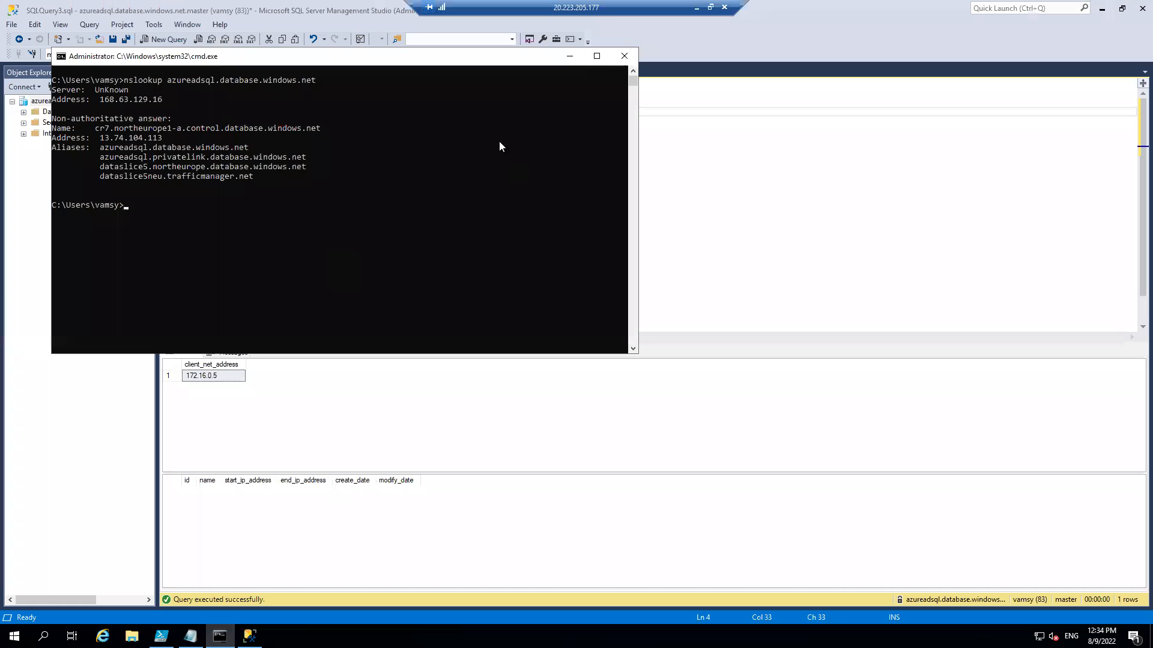
{"action": "left_click", "coordinate": [567, 56]}
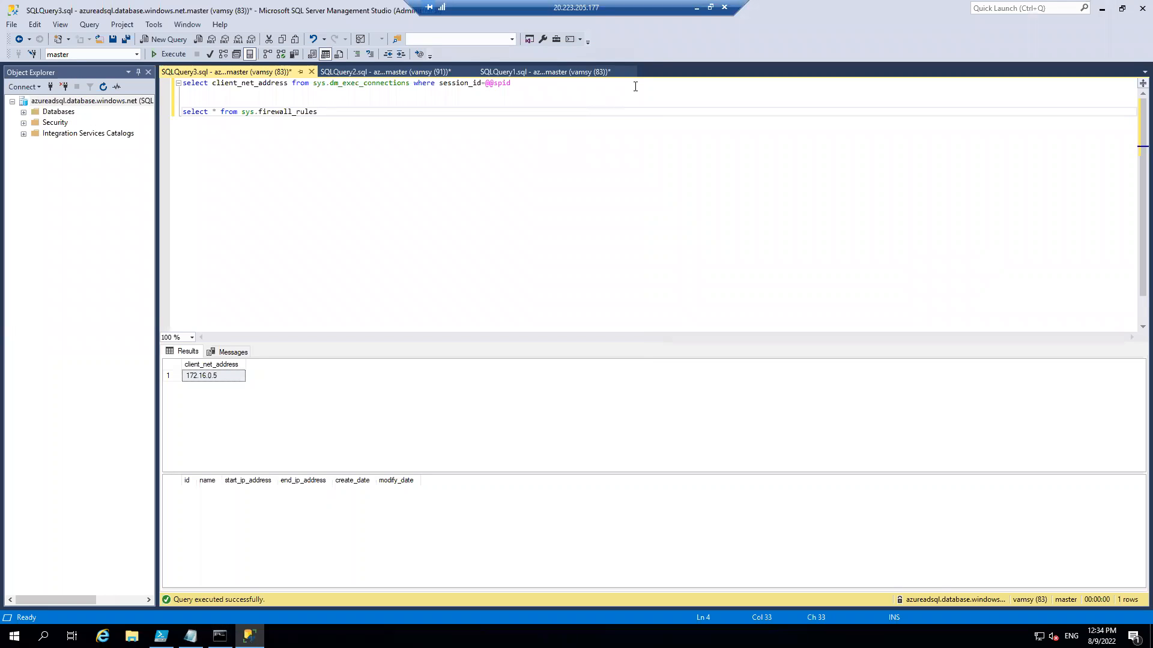
Back in the Azure portal, open the deployed sqlnodeprivateendpoint and examine the private IP address in its DNS configuration.
{"action": "left_click", "coordinate": [696, 7]}
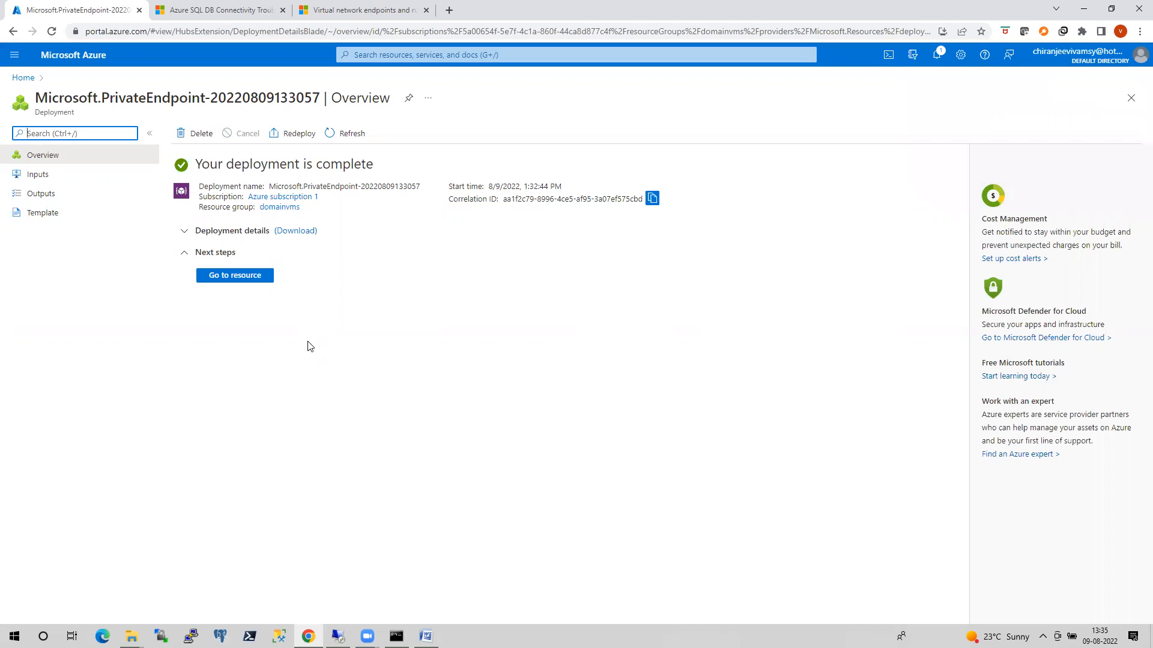
{"action": "left_click", "coordinate": [260, 279]}
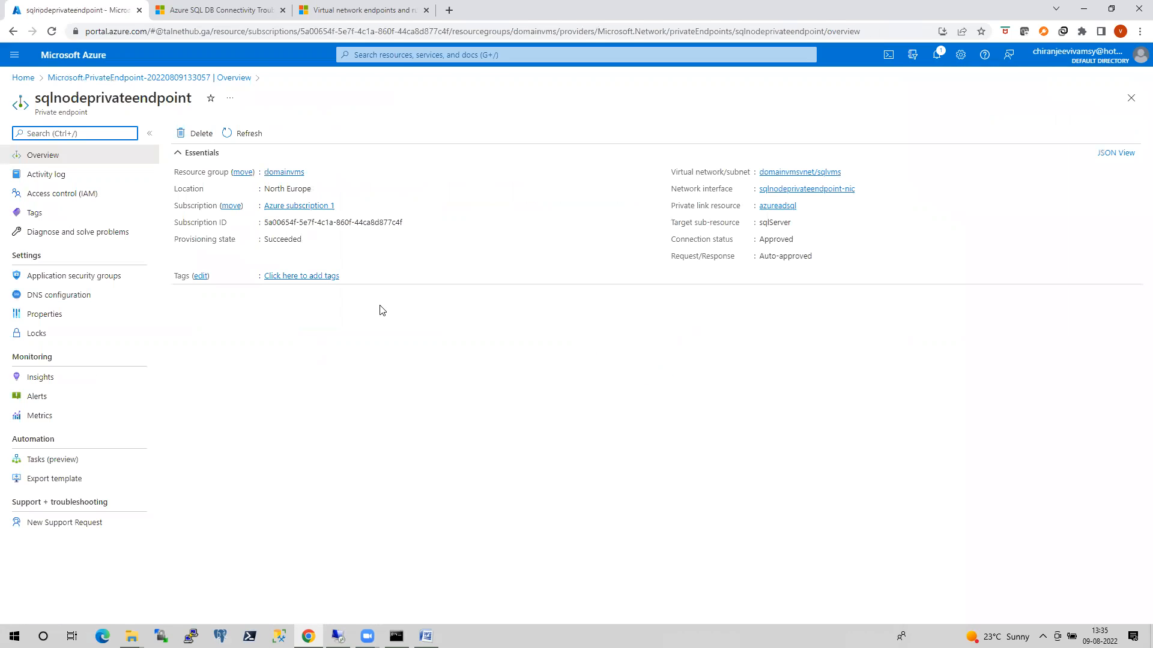
{"action": "left_click", "coordinate": [63, 295]}
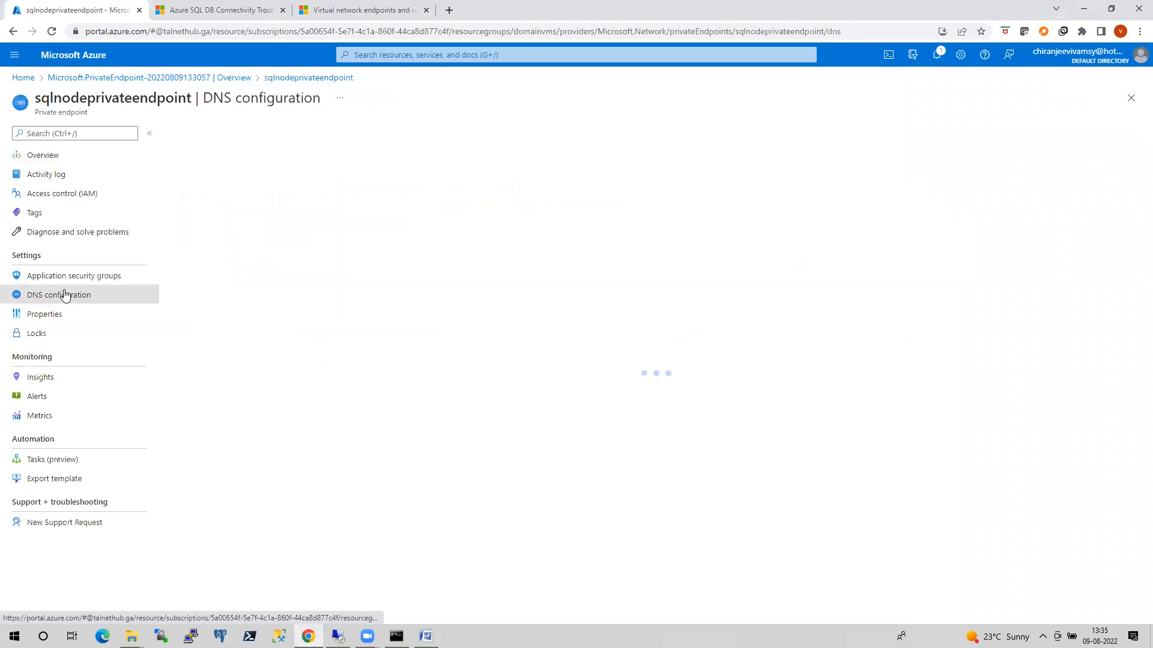
{"action": "left_click_drag", "start_coordinate": [548, 467], "coordinate": [507, 467]}
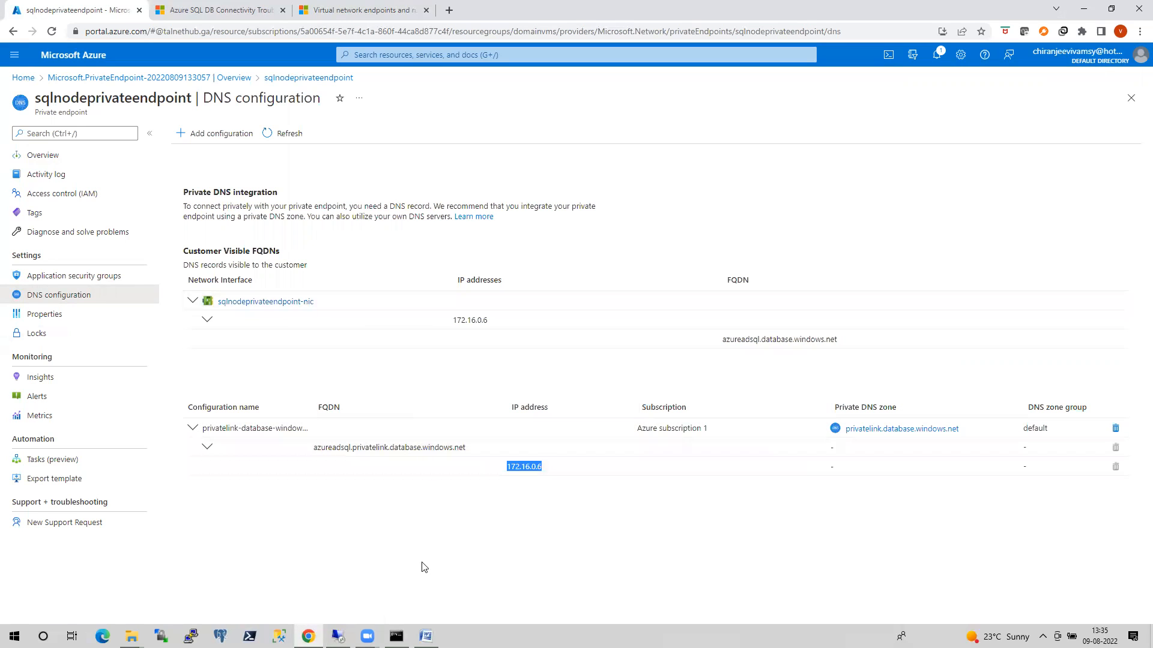
Return to the VM's command prompt and repeat nslookup azureadsql.database.windows.net with the private endpoint deployed.
{"action": "left_click", "coordinate": [338, 635]}
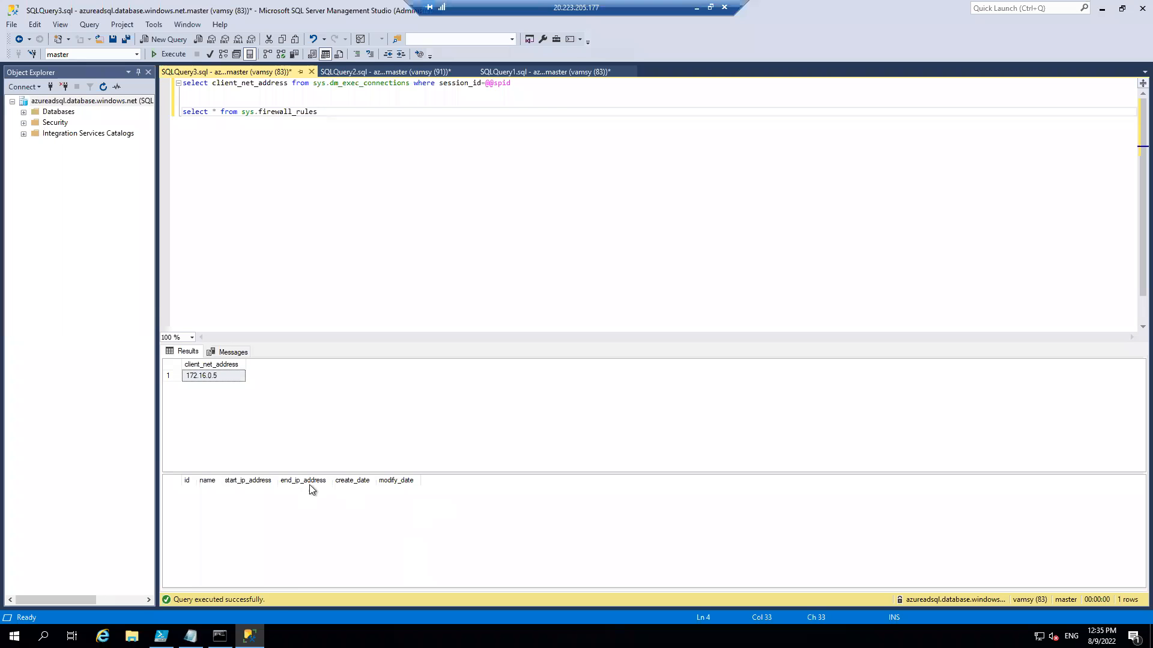
{"action": "key", "text": "alt+Tab"}
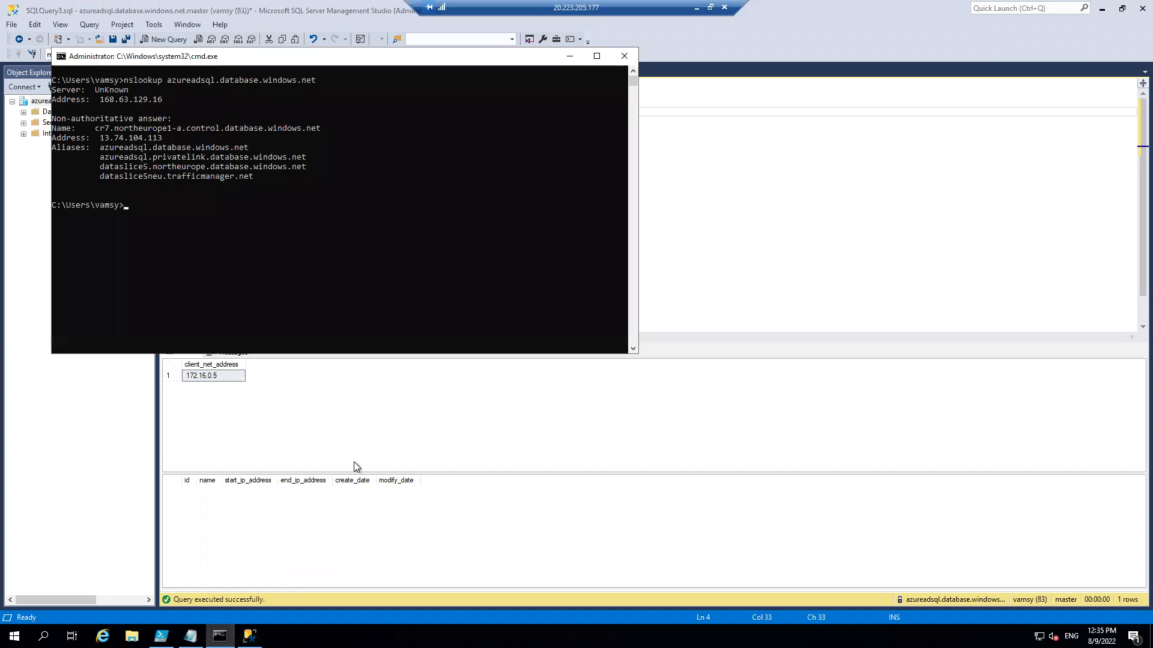
{"action": "key", "text": "Up"}
{"action": "key", "text": "Return"}
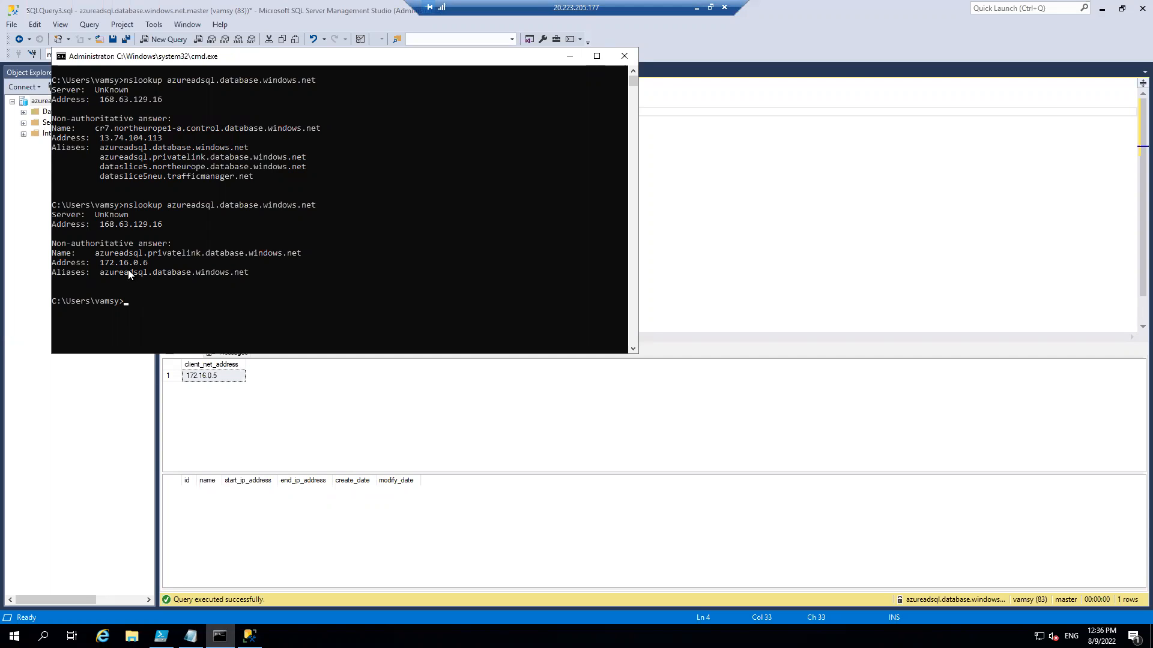
Compare the private endpoint's IP address in the portal's DNS configuration with the addresses from both nslookup runs in the VM.
{"action": "left_click", "coordinate": [697, 8]}
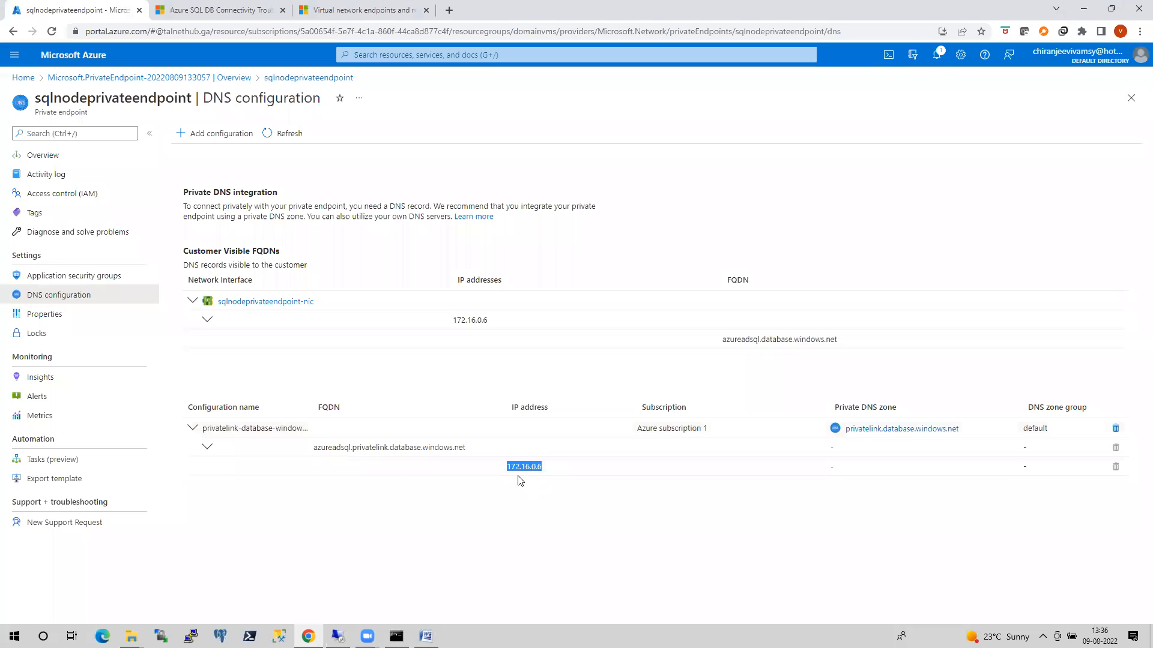
{"action": "left_click", "coordinate": [338, 636]}
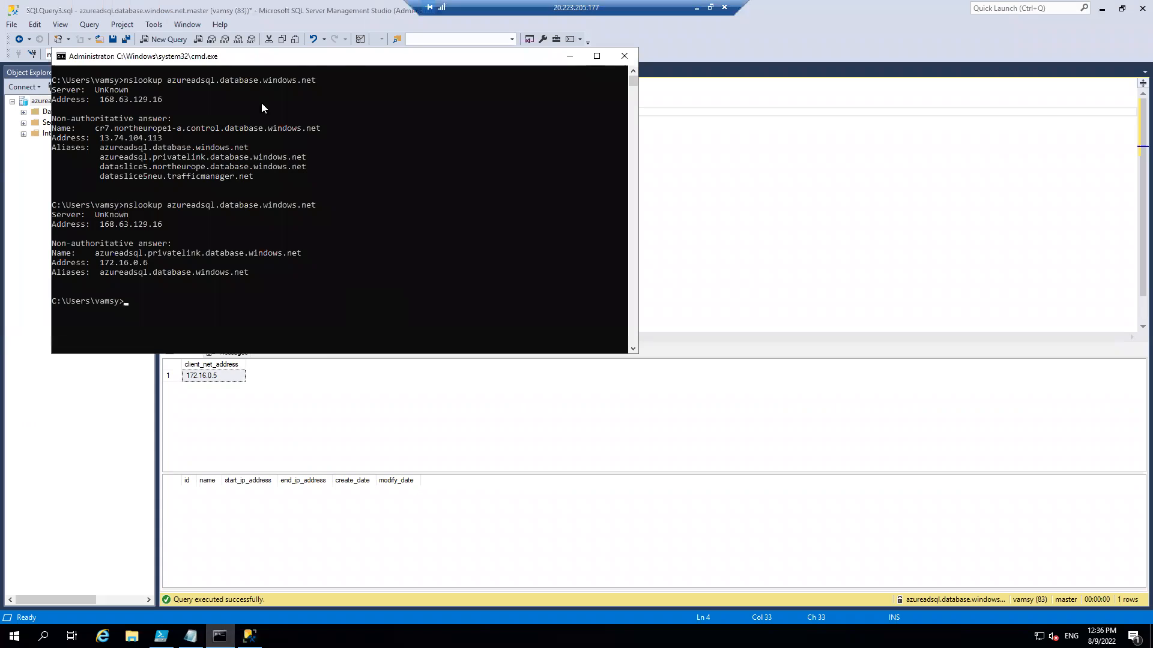
{"action": "left_click_drag", "start_coordinate": [318, 59], "coordinate": [440, 89]}
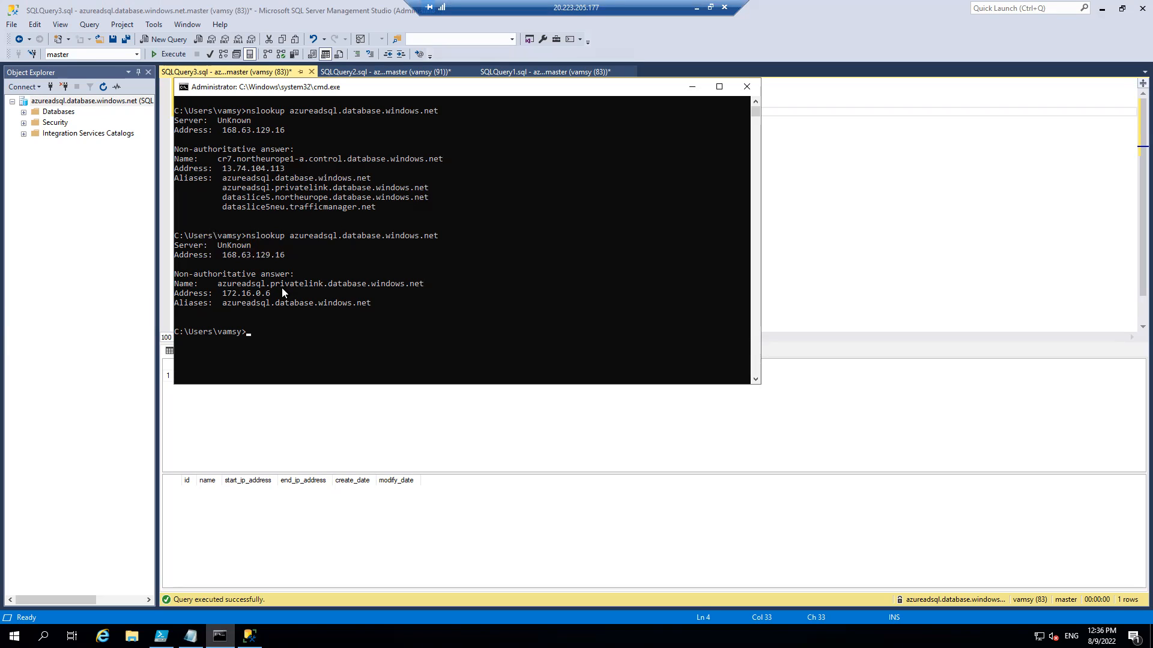
{"action": "left_click_drag", "start_coordinate": [224, 295], "coordinate": [264, 298]}
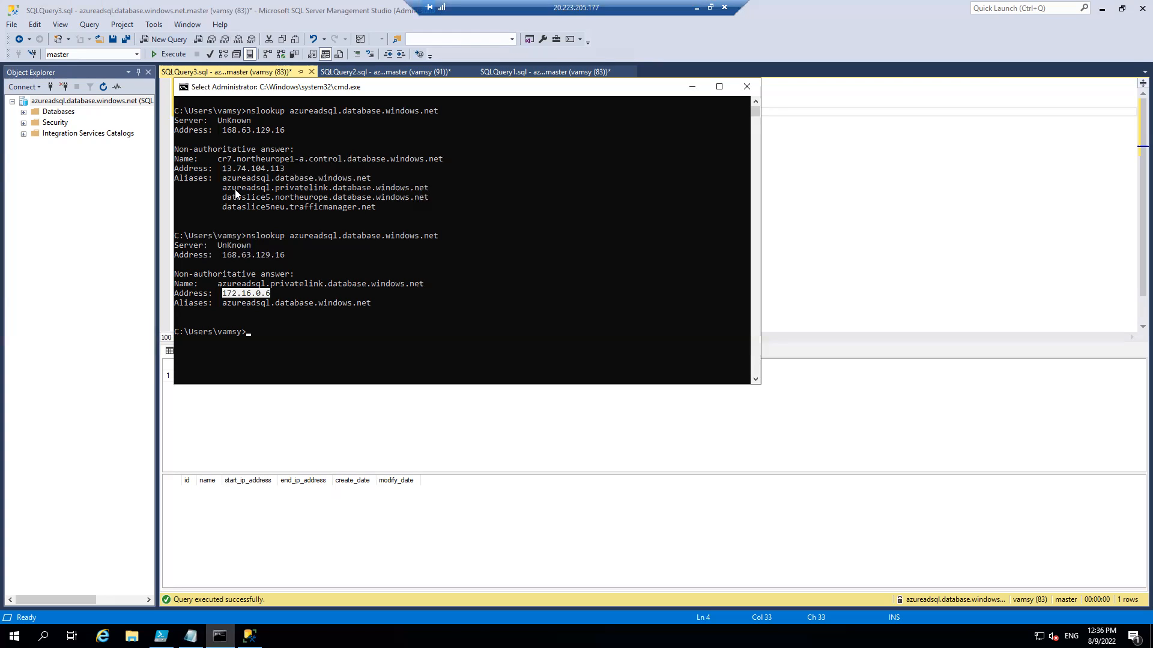
{"action": "left_click_drag", "start_coordinate": [223, 168], "coordinate": [277, 168]}
Switch to Rohit_connectivity.docx in Word and examine the SQL database connectivity architecture diagram with its gateways, data slice and Traffic Manager.
{"action": "left_click", "coordinate": [695, 8]}
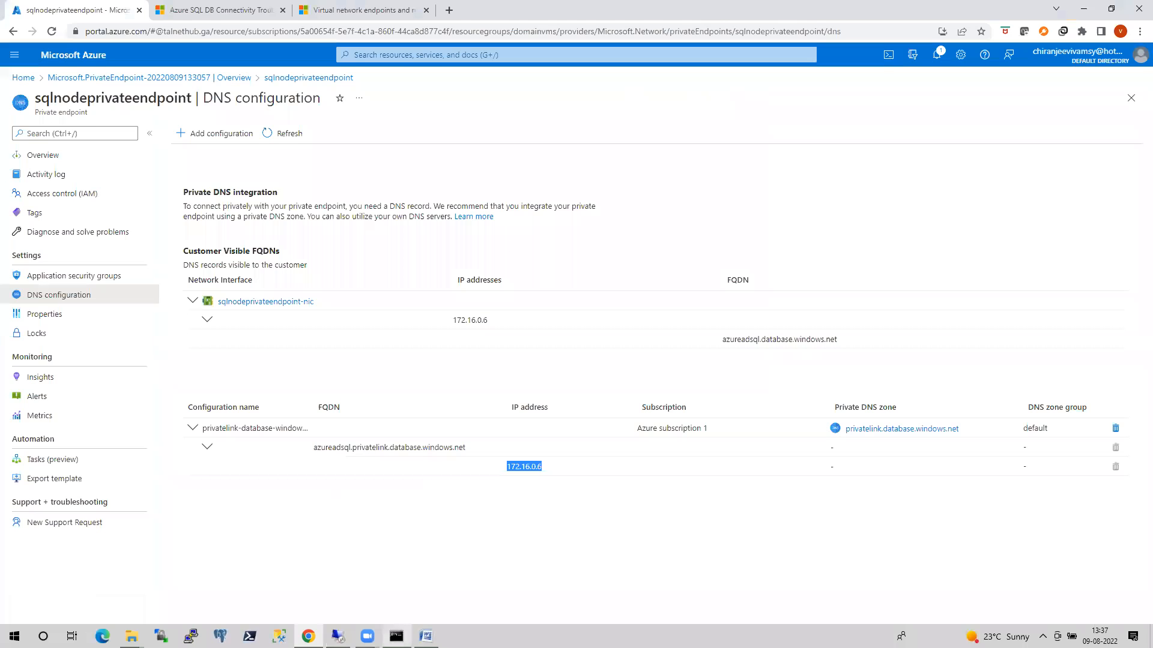
{"action": "left_click", "coordinate": [425, 636]}
{"action": "scroll", "coordinate": [563, 524], "scroll_direction": "up", "scroll_amount": 10}
{"action": "scroll", "coordinate": [563, 524], "scroll_direction": "up", "scroll_amount": 15}
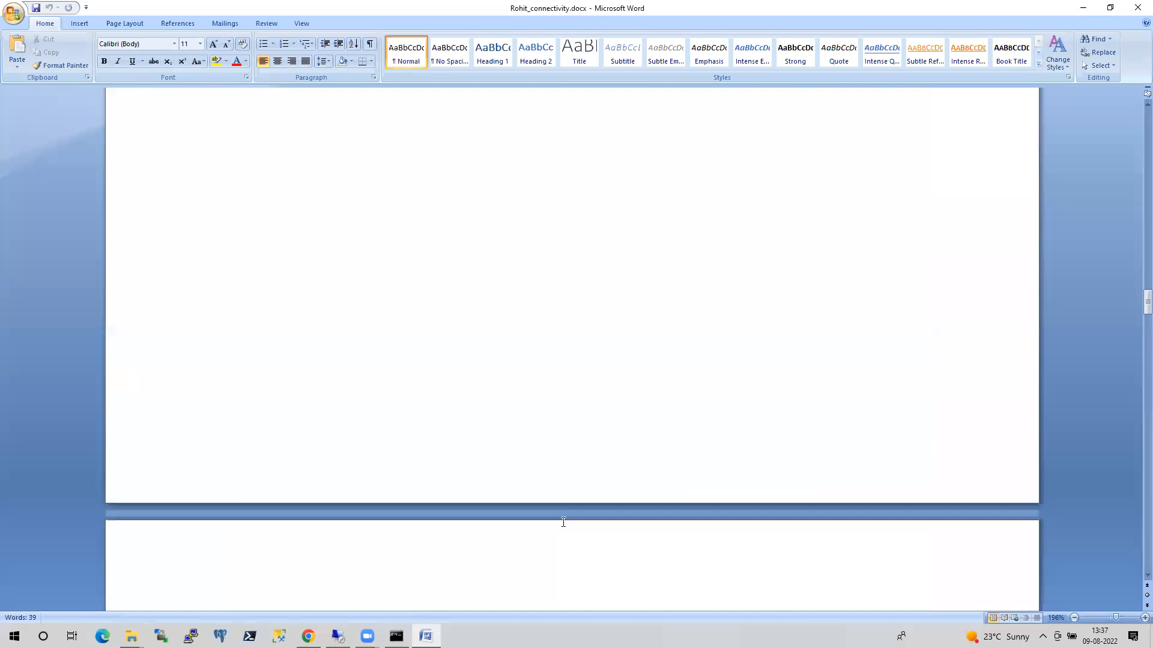
{"action": "scroll", "coordinate": [562, 524], "scroll_direction": "up", "scroll_amount": 1}
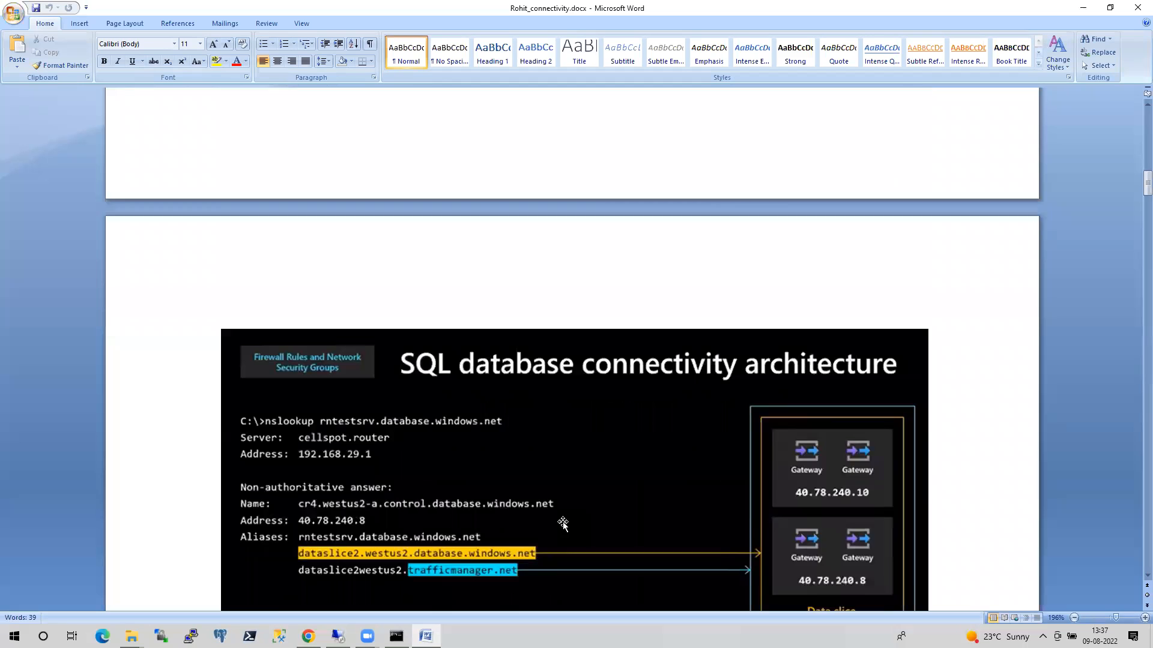
{"action": "scroll", "coordinate": [563, 524], "scroll_direction": "down", "scroll_amount": 3}
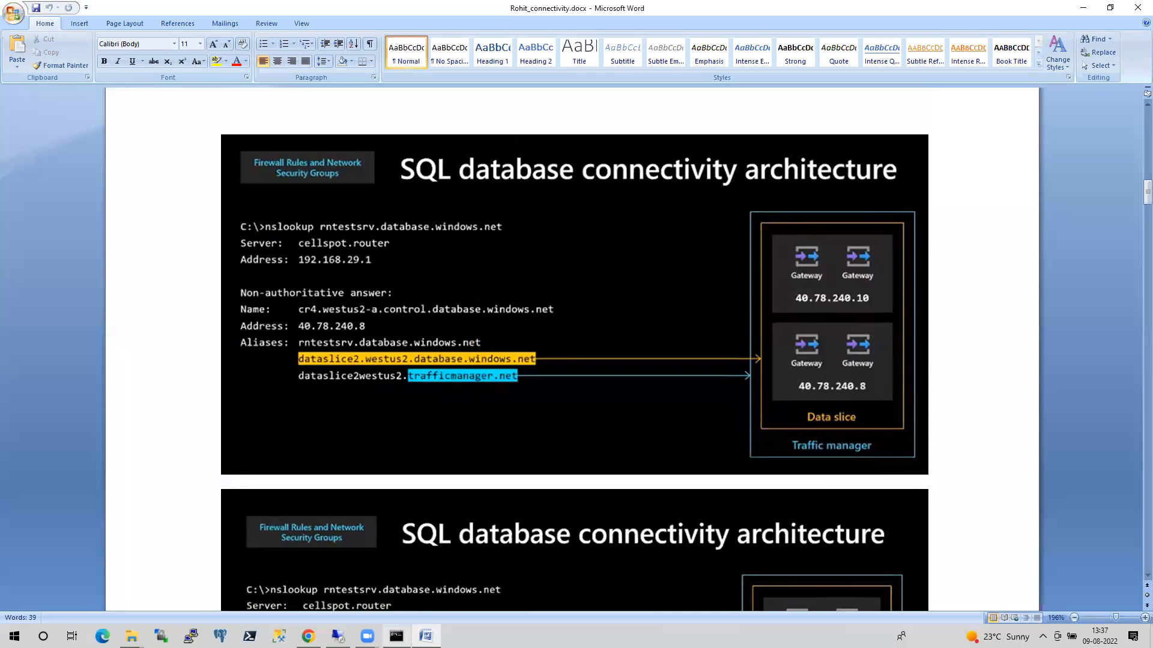
In the VM's Management Studio, copy the client address and firewall rules queries, then disconnect and reconnect Object Explorer to azureadsql.database.windows.net.
{"action": "left_click", "coordinate": [338, 636]}
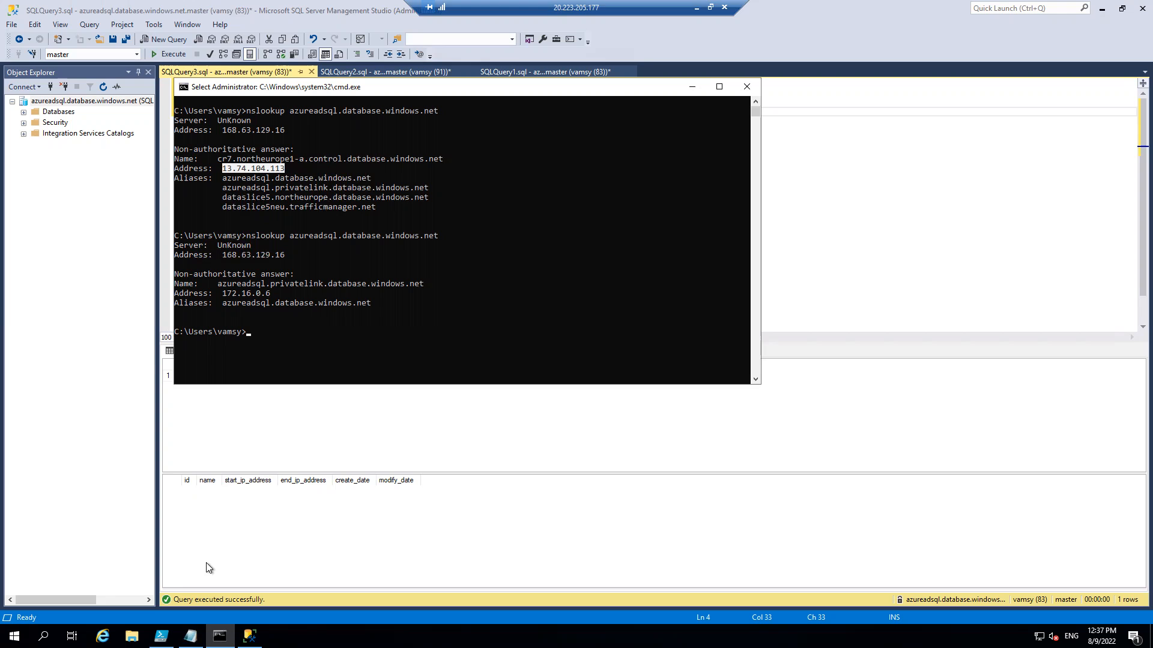
{"action": "left_click", "coordinate": [803, 293]}
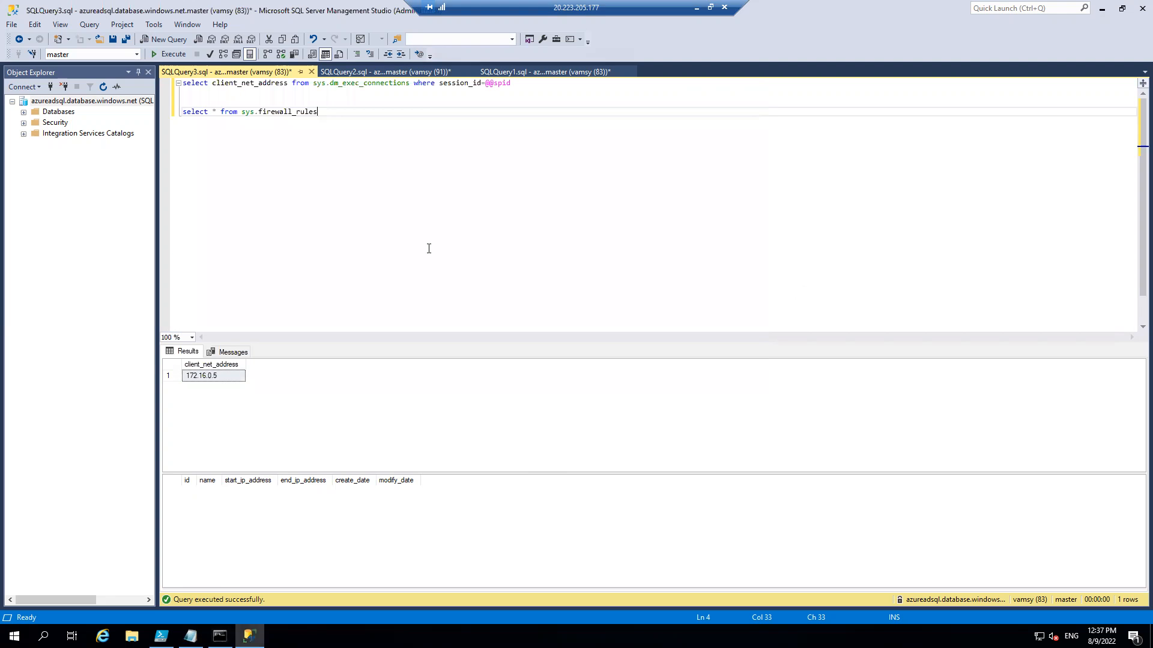
{"action": "left_click_drag", "start_coordinate": [378, 138], "coordinate": [160, 78]}
{"action": "key", "text": "ctrl+c"}
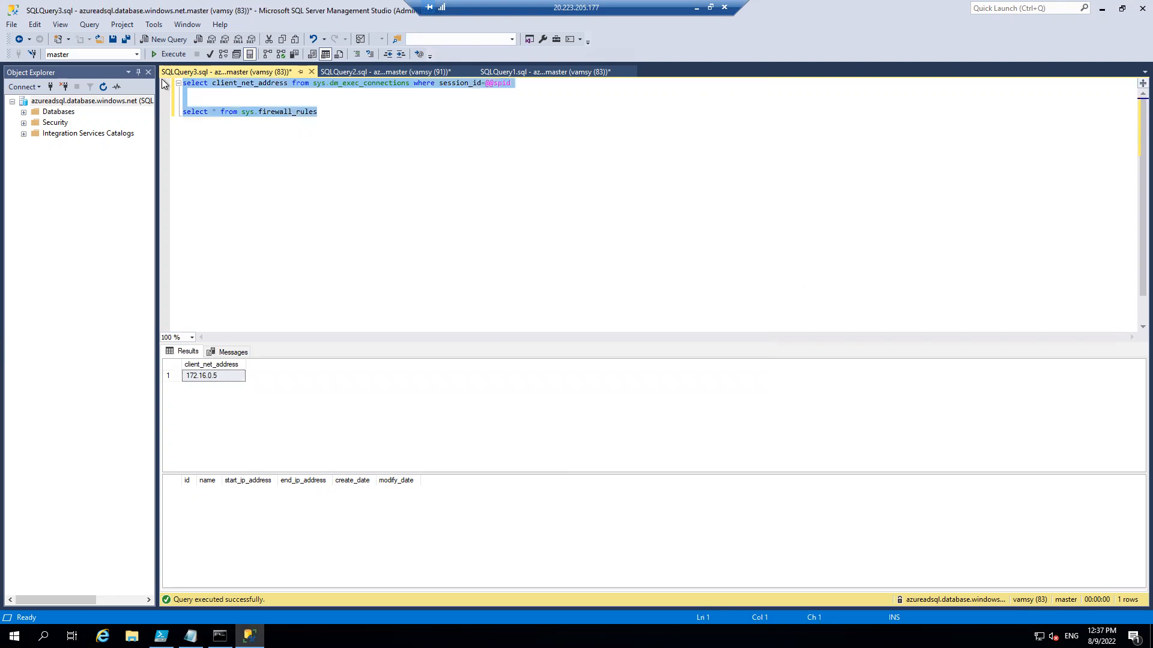
{"action": "left_click", "coordinate": [90, 101]}
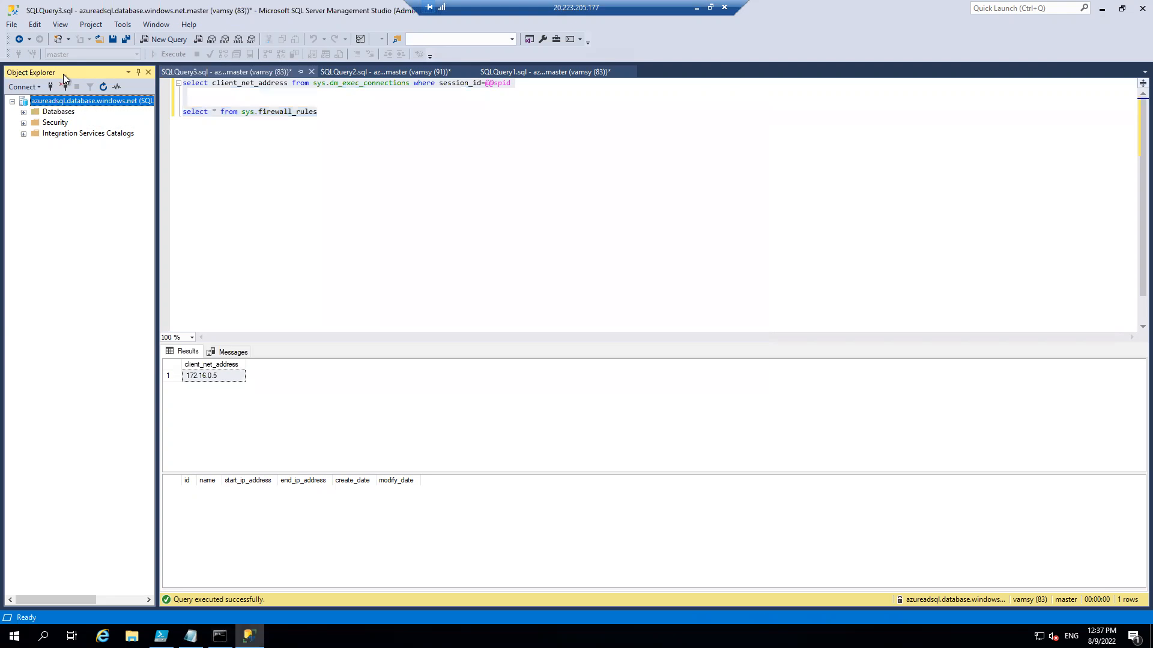
{"action": "left_click", "coordinate": [64, 87]}
{"action": "left_click", "coordinate": [38, 87]}
{"action": "left_click", "coordinate": [48, 96]}
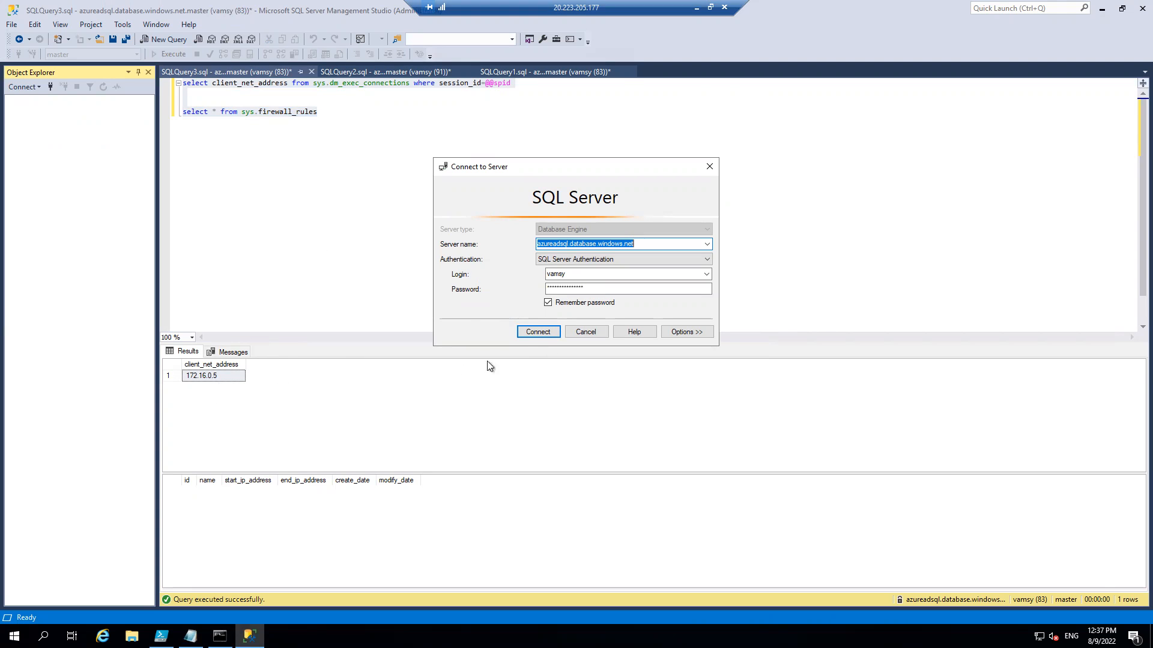
{"action": "left_click", "coordinate": [539, 332]}
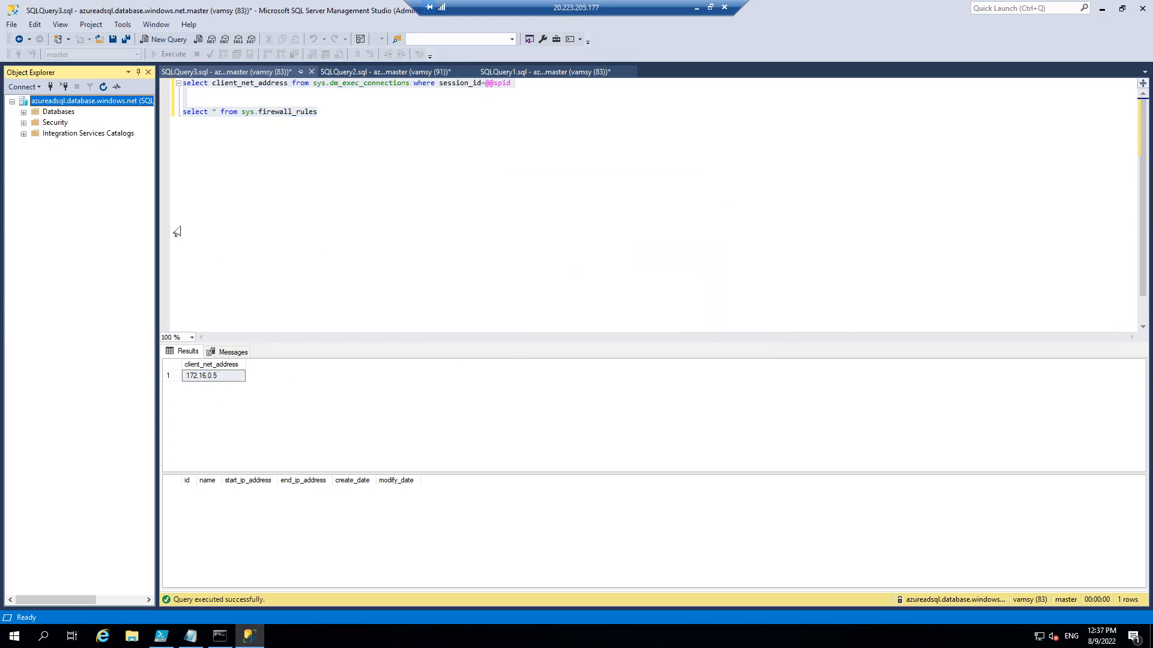
Run the copied client_net_address and sys.firewall_rules queries in a new query window and place the nslookup command prompt beside them for comparison.
{"action": "left_click", "coordinate": [167, 41]}
{"action": "key", "text": "ctrl+v"}
{"action": "key", "text": "F5"}
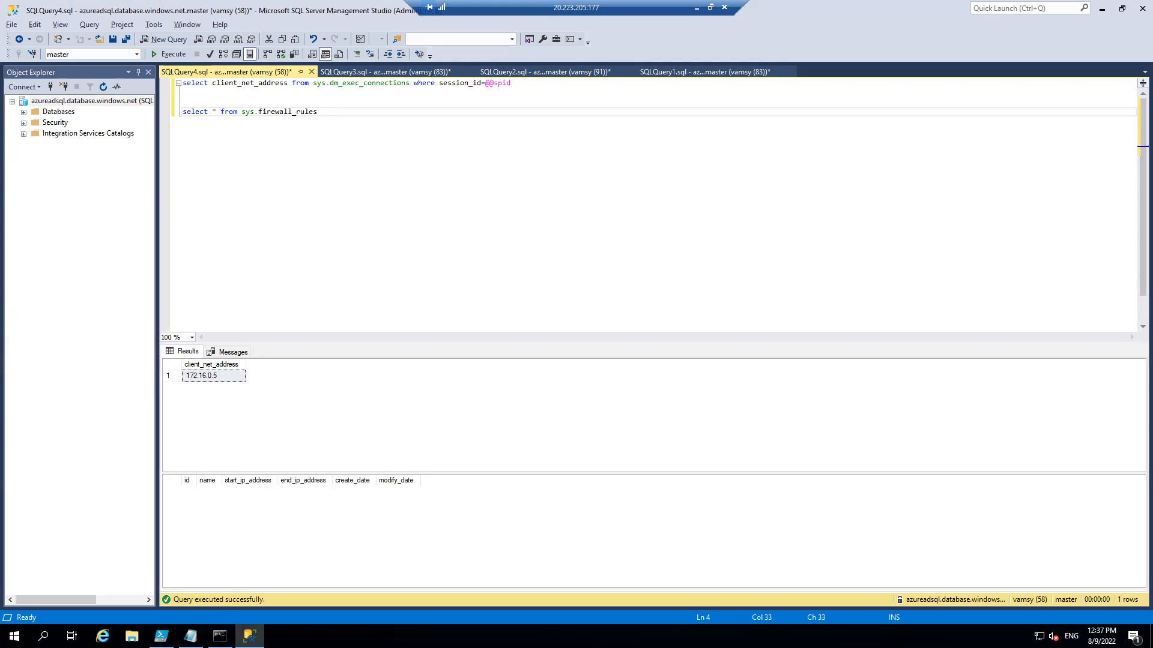
{"action": "left_click", "coordinate": [219, 636]}
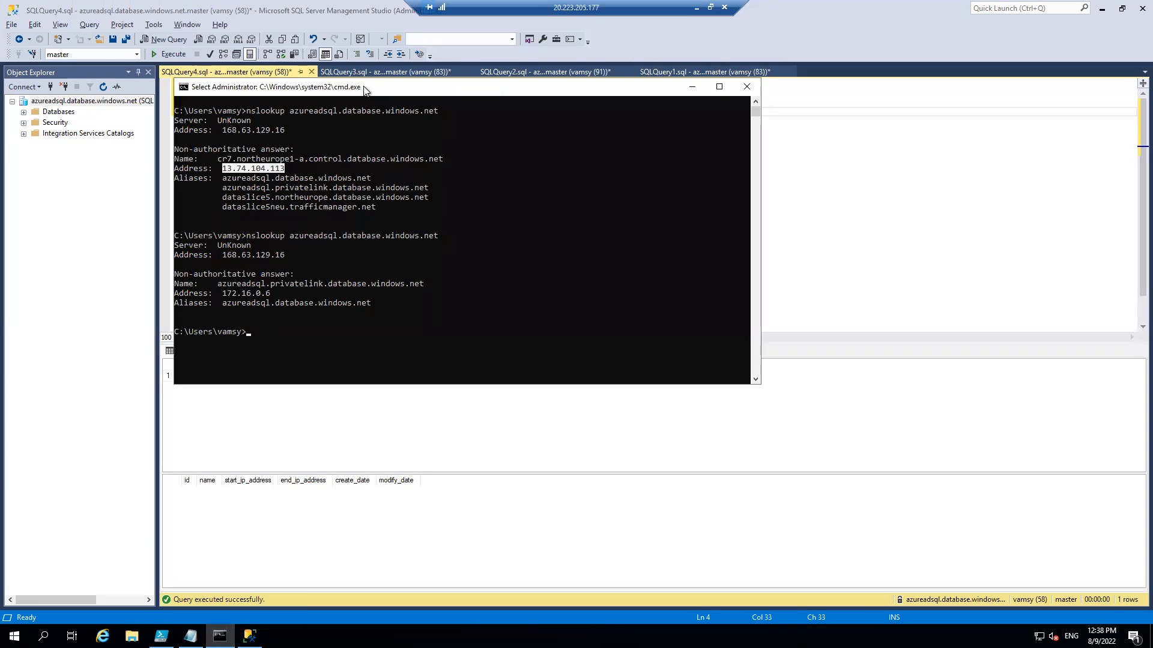
{"action": "left_click_drag", "start_coordinate": [366, 90], "coordinate": [636, 123]}
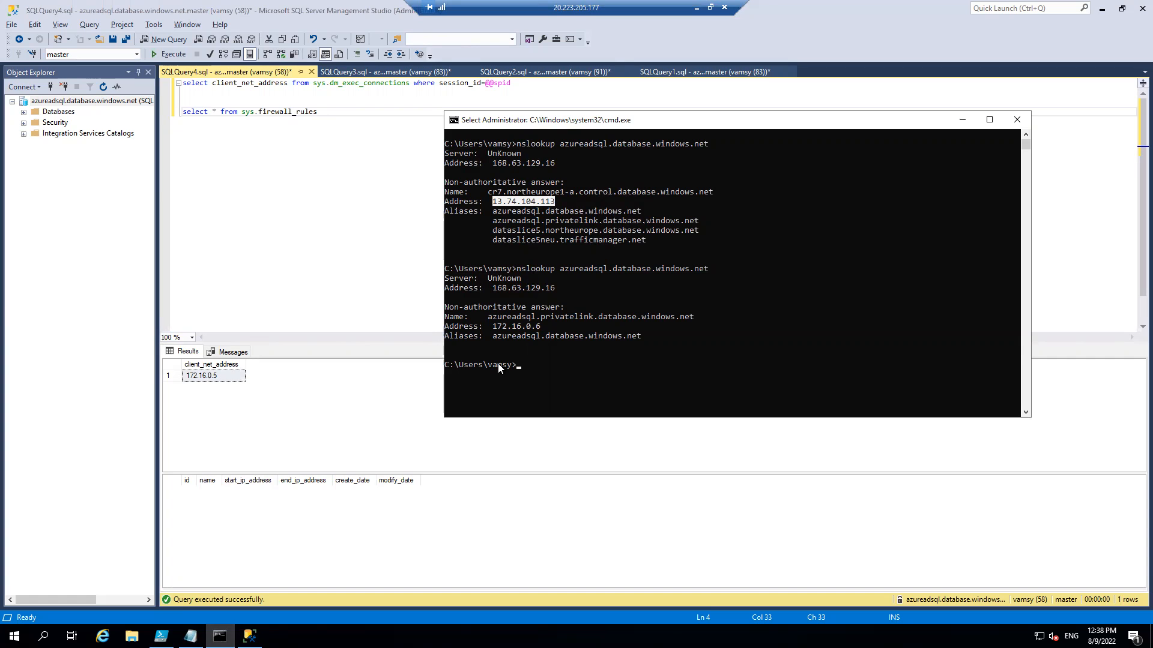
Back in the Azure portal, open the sqlnodeprivateendpoint-nic network interface and examine its IP configurations, widening the Name column.
{"action": "left_click", "coordinate": [697, 7]}
{"action": "left_click", "coordinate": [308, 637]}
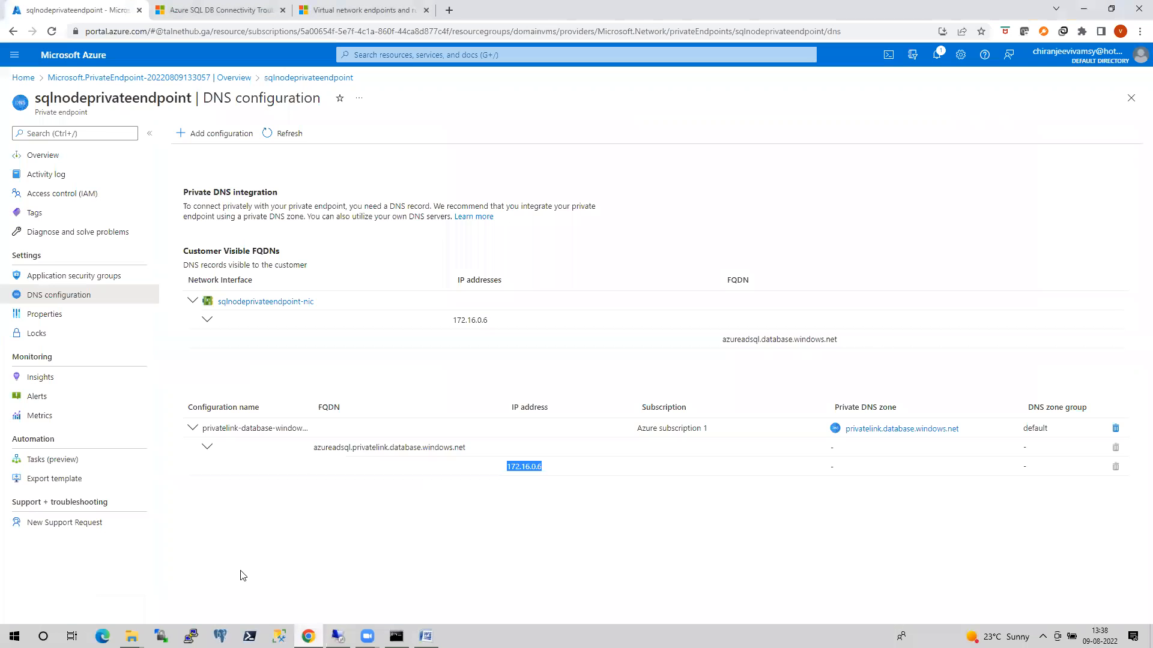
{"action": "left_click", "coordinate": [281, 302]}
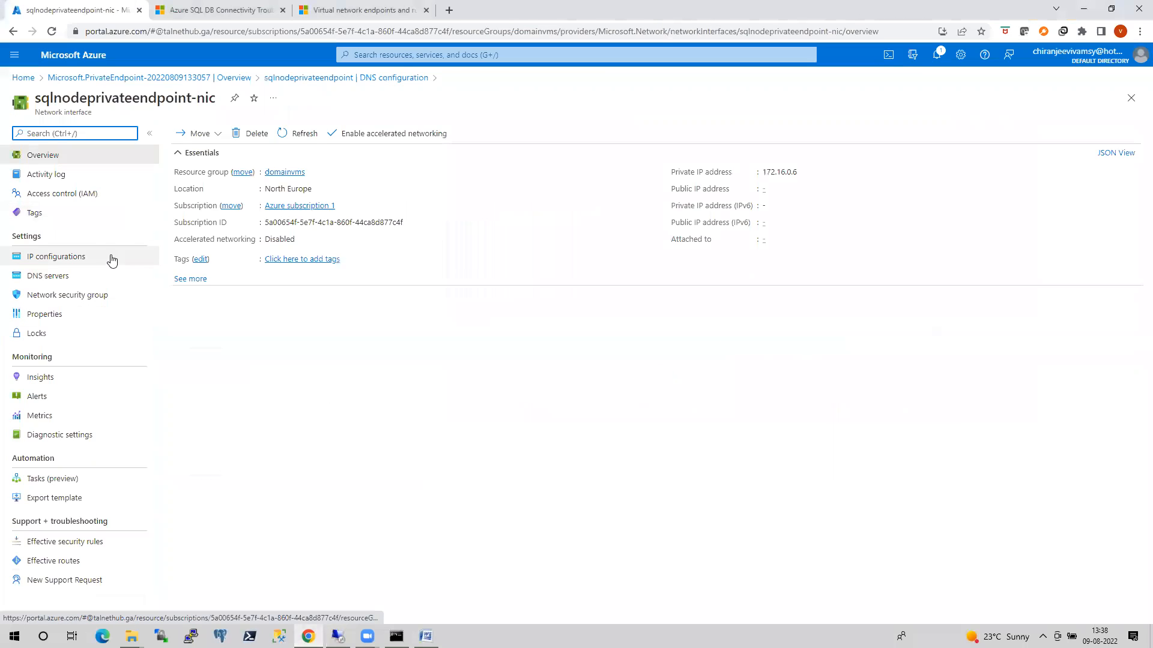
{"action": "left_click", "coordinate": [111, 258]}
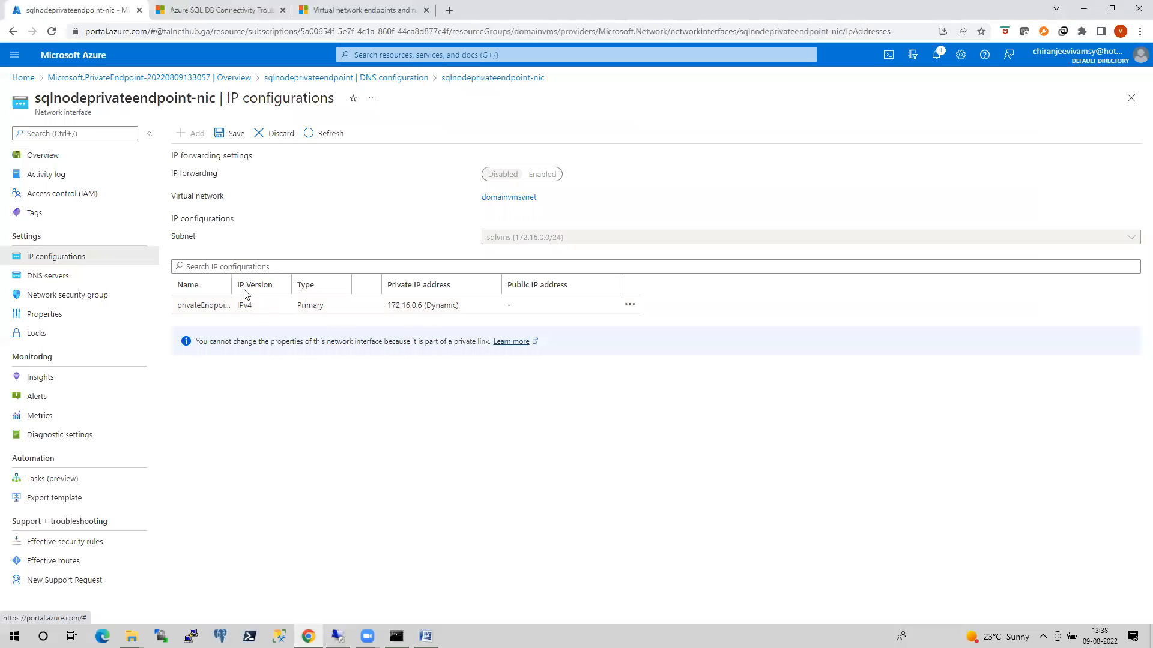
{"action": "left_click_drag", "start_coordinate": [231, 286], "coordinate": [364, 290]}
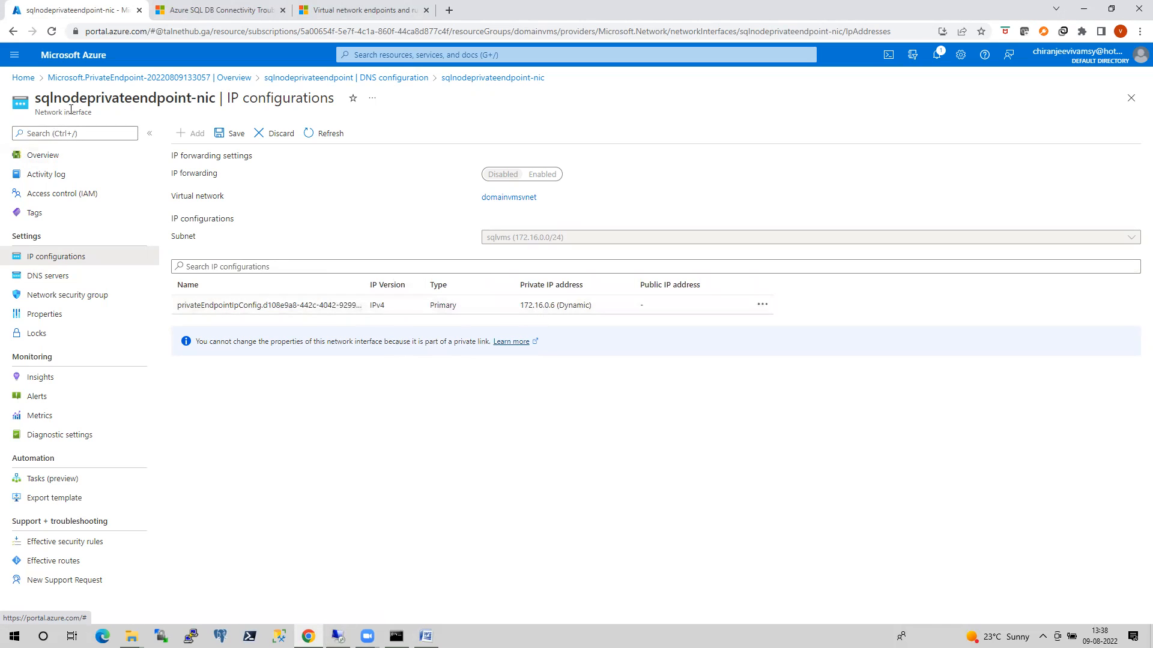
Return to the private endpoint's DNS configuration and open the privatelink.database.windows.net private DNS zone to examine its record sets.
{"action": "left_click", "coordinate": [13, 31]}
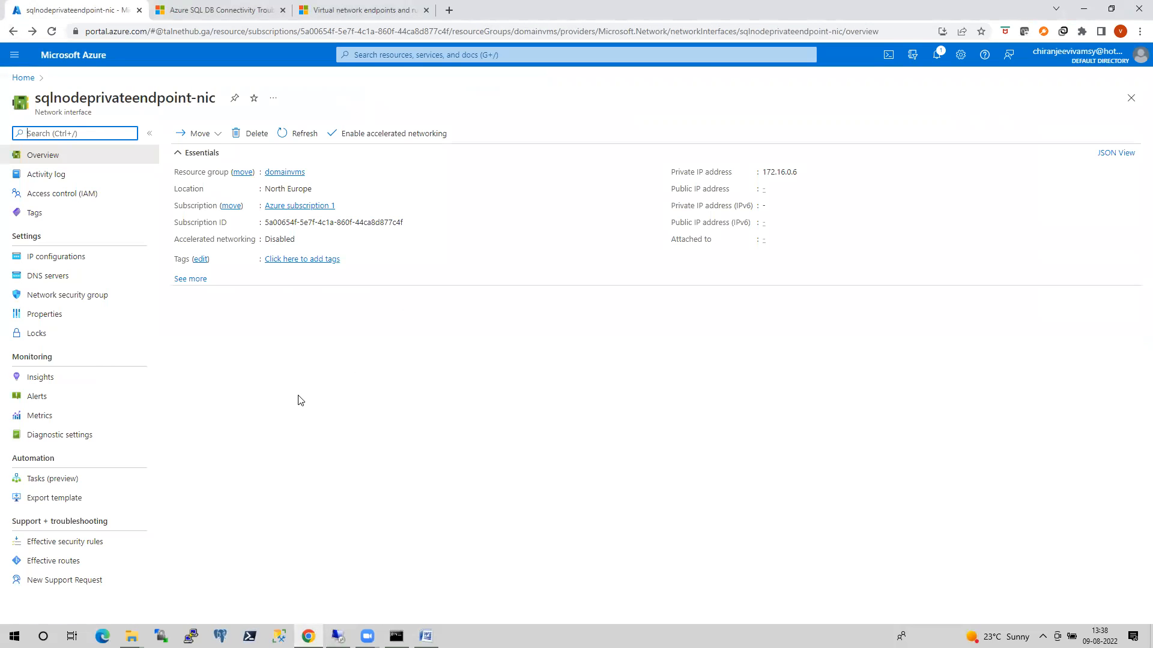
{"action": "left_click", "coordinate": [13, 31]}
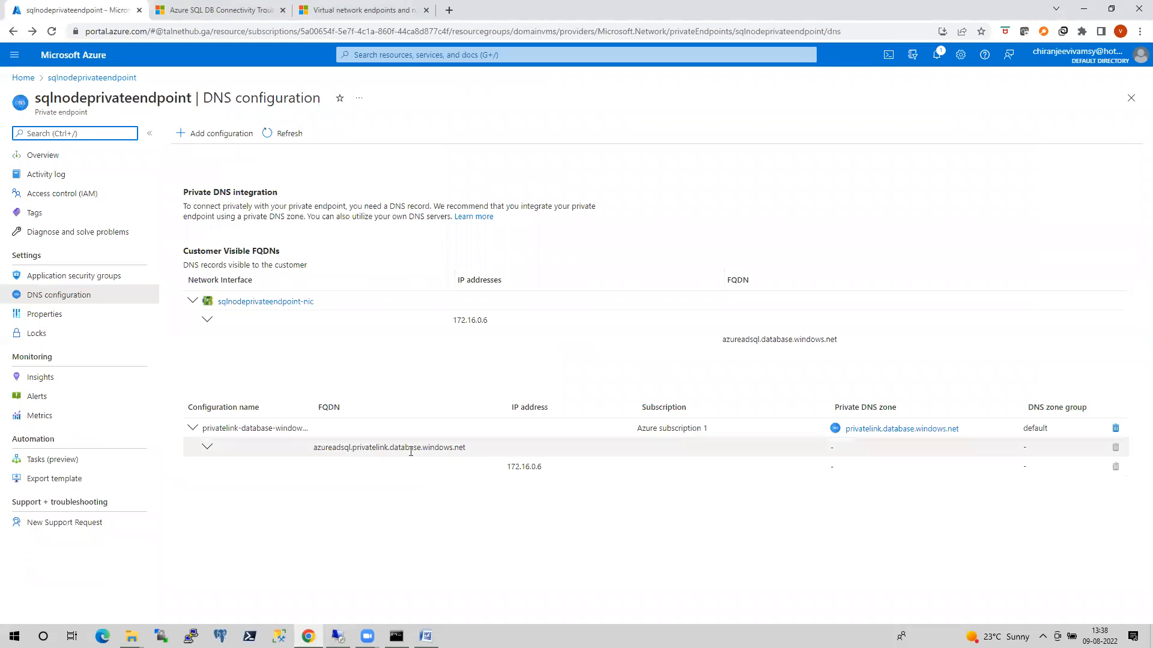
{"action": "left_click", "coordinate": [870, 432]}
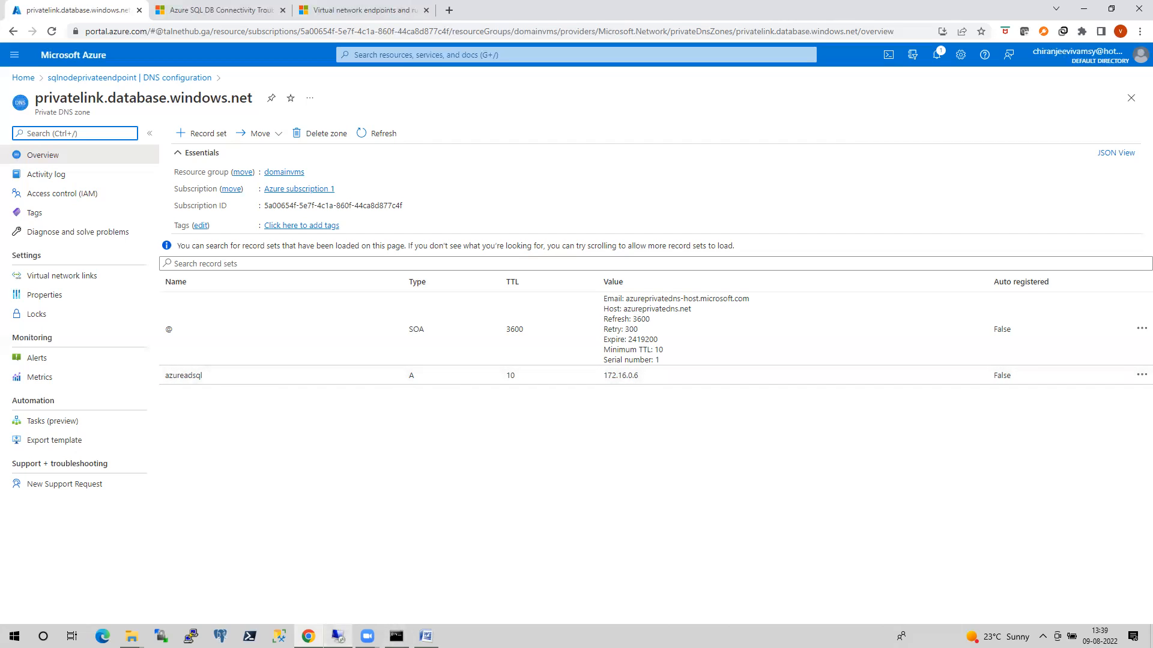
Restore Management Studio and the remote desktop session to smaller windows, narrowing and moving the session window over the portal's DNS zone page.
{"action": "left_click", "coordinate": [338, 637]}
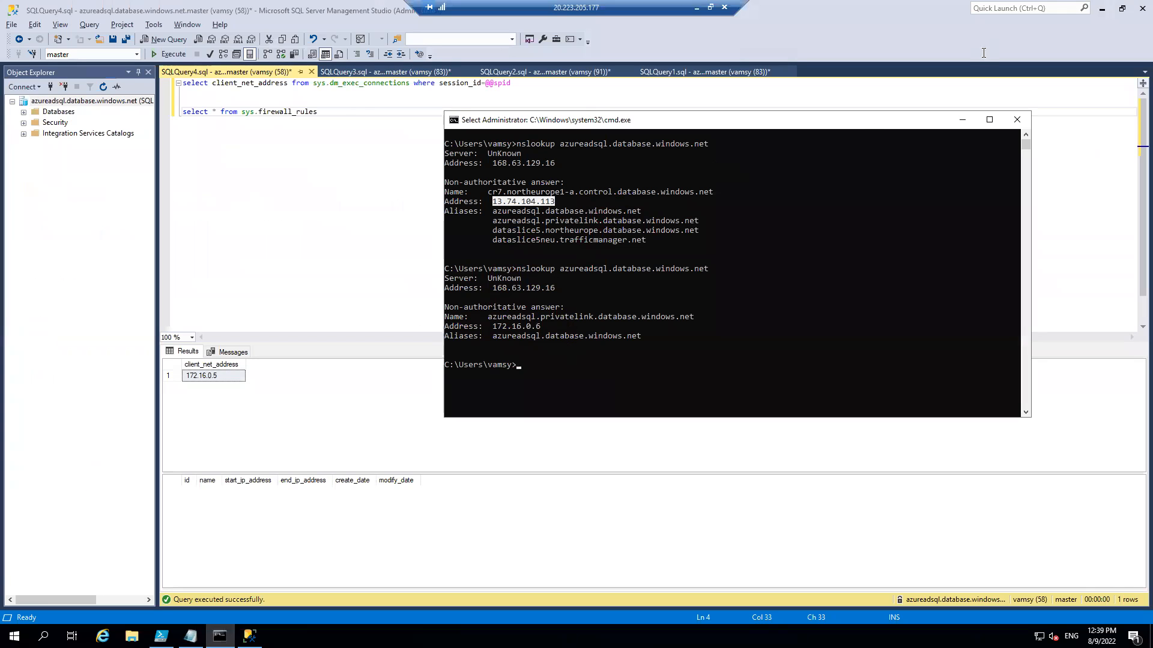
{"action": "left_click", "coordinate": [1122, 8]}
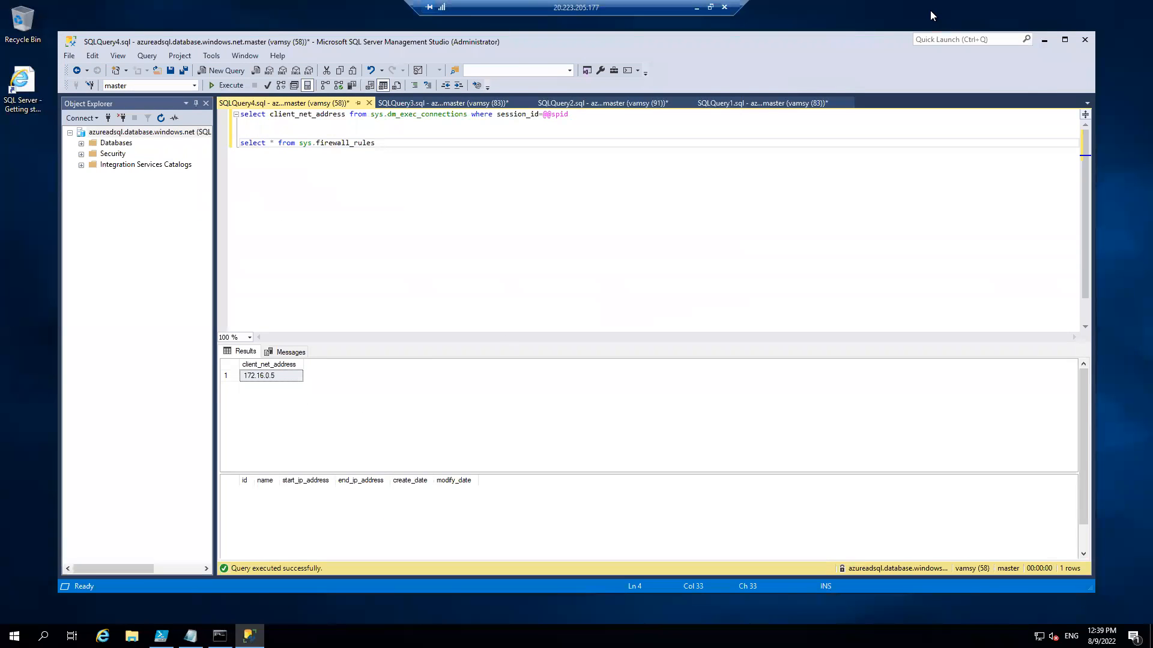
{"action": "left_click", "coordinate": [710, 8]}
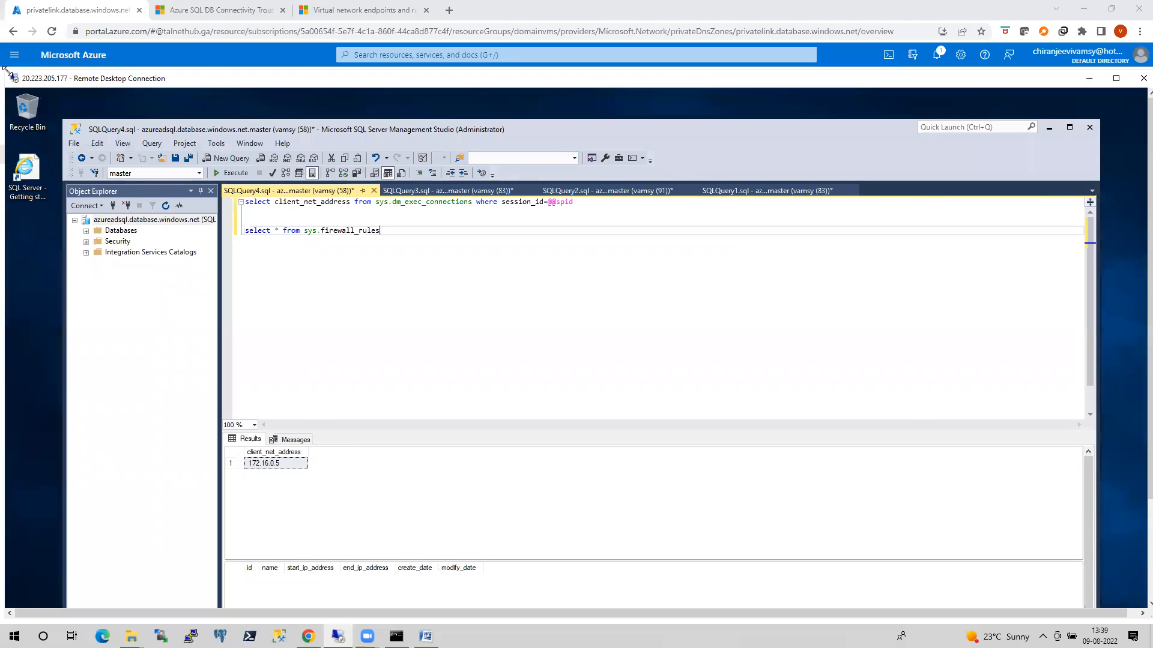
{"action": "left_click_drag", "start_coordinate": [5, 69], "coordinate": [671, 78]}
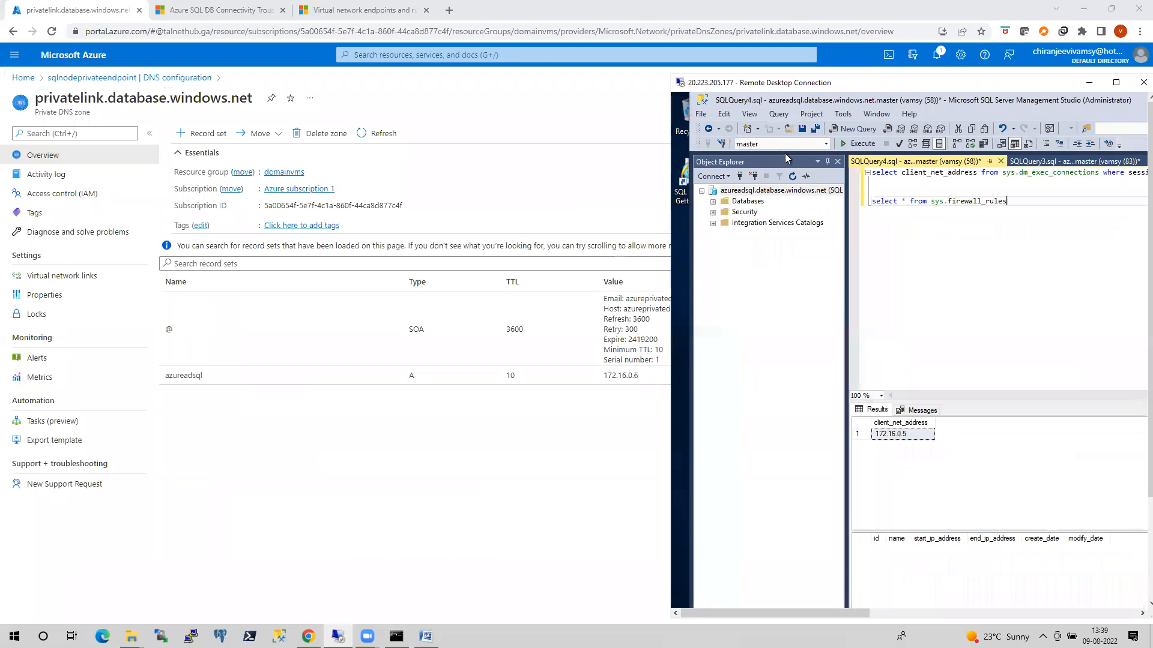
{"action": "scroll", "coordinate": [1102, 170], "scroll_direction": "down", "scroll_amount": 1}
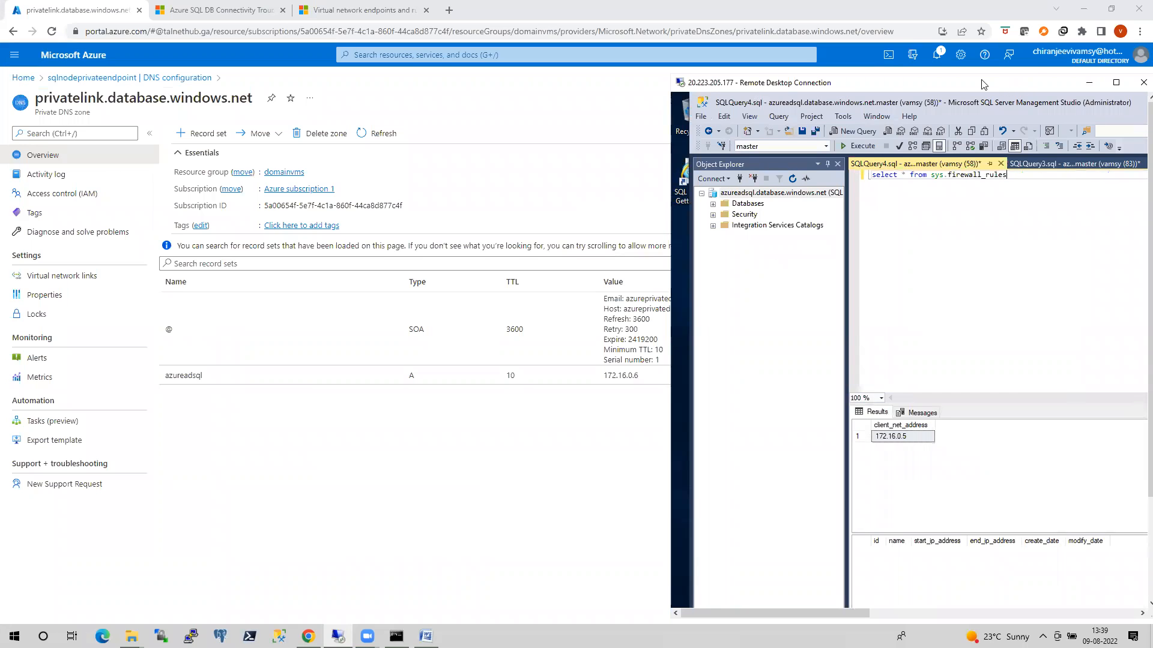
{"action": "left_click_drag", "start_coordinate": [983, 84], "coordinate": [857, 60]}
Bring up the VM's nslookup command prompt and position it within the remote desktop window beside the portal's private DNS records.
{"action": "left_click_drag", "start_coordinate": [1026, 212], "coordinate": [1026, 317]}
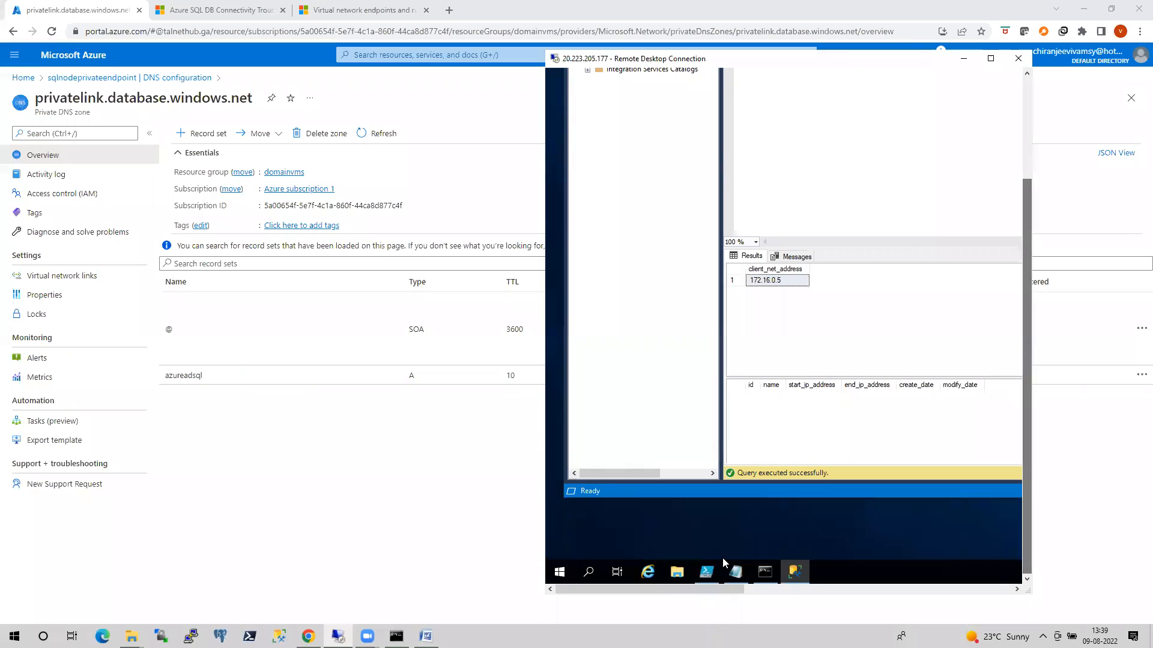
{"action": "left_click", "coordinate": [764, 572]}
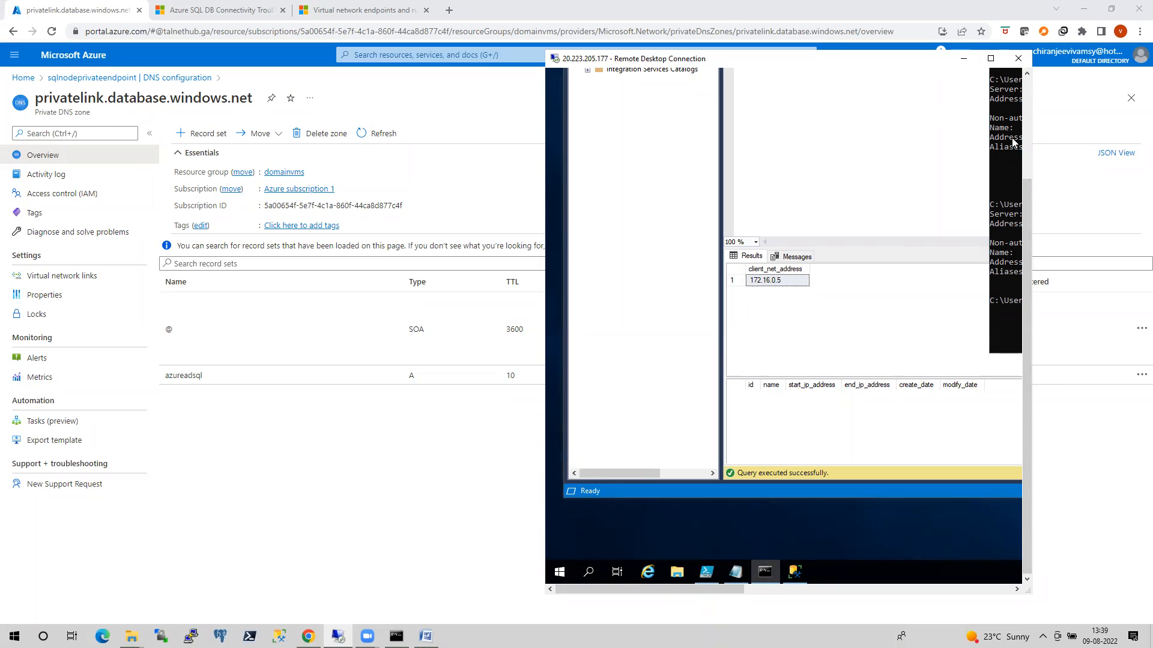
{"action": "left_click_drag", "start_coordinate": [1012, 142], "coordinate": [992, 207]}
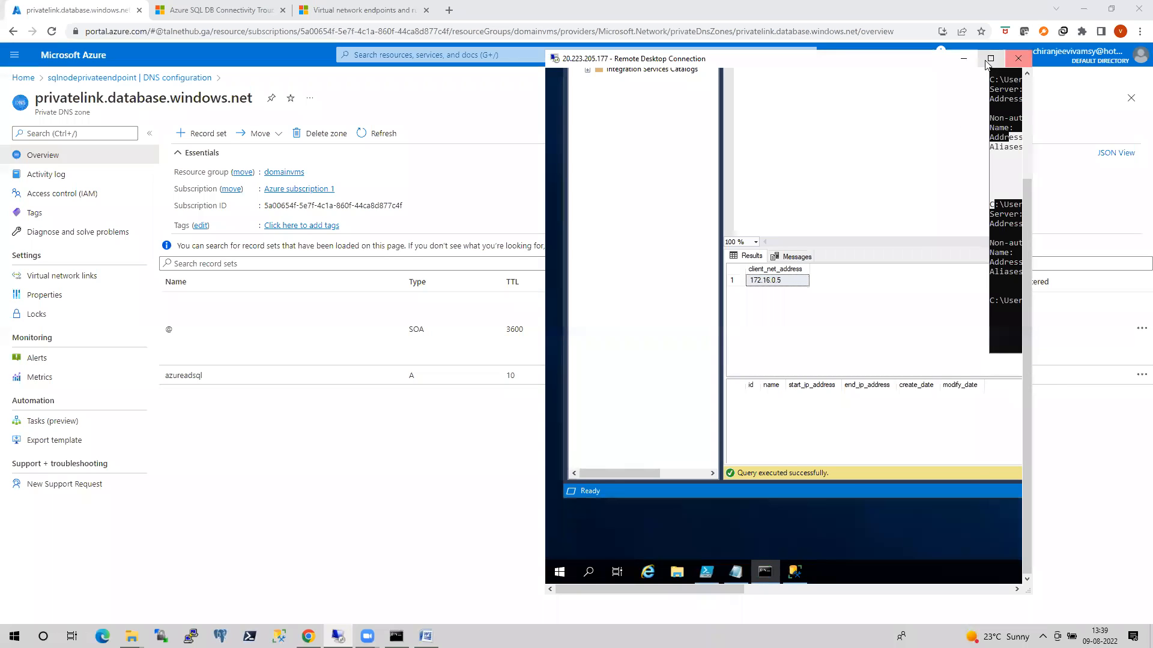
{"action": "left_click", "coordinate": [989, 58]}
{"action": "left_click_drag", "start_coordinate": [882, 123], "coordinate": [469, 146]}
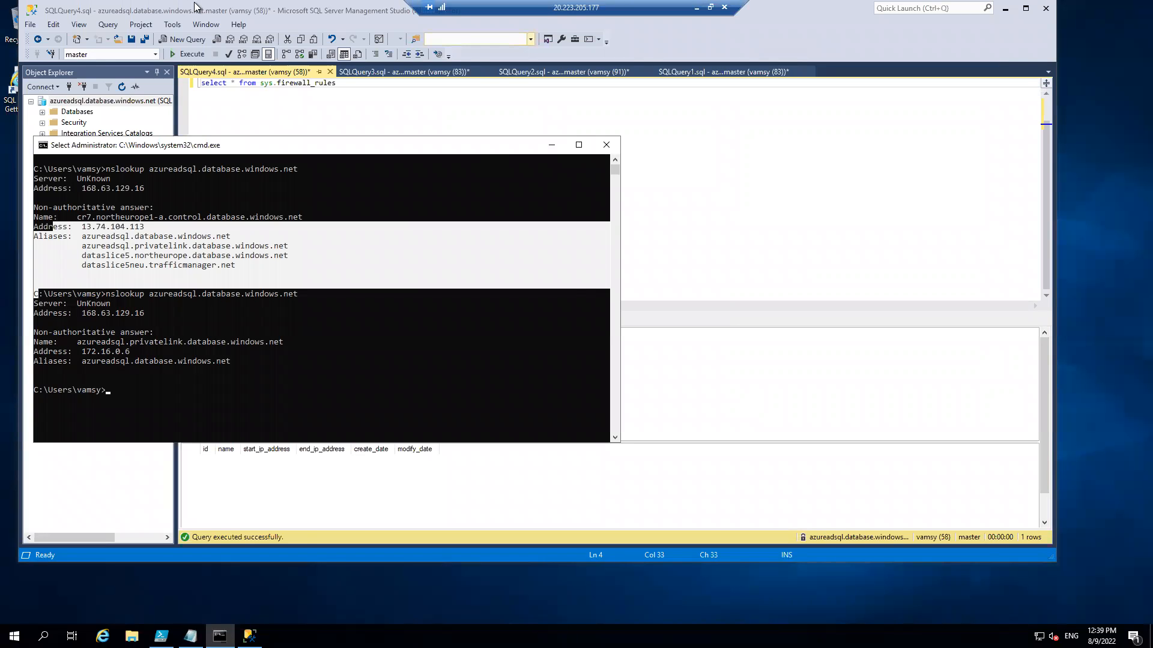
{"action": "left_click", "coordinate": [710, 6]}
{"action": "left_click", "coordinate": [735, 467]}
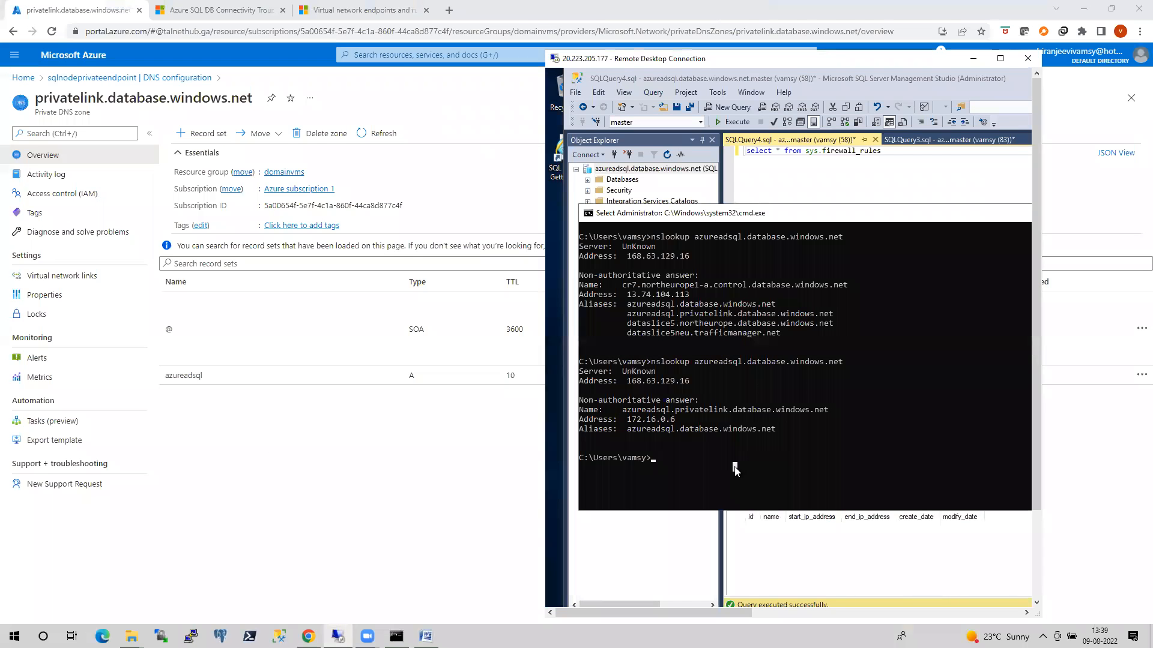
{"action": "left_click_drag", "start_coordinate": [687, 52], "coordinate": [801, 38]}
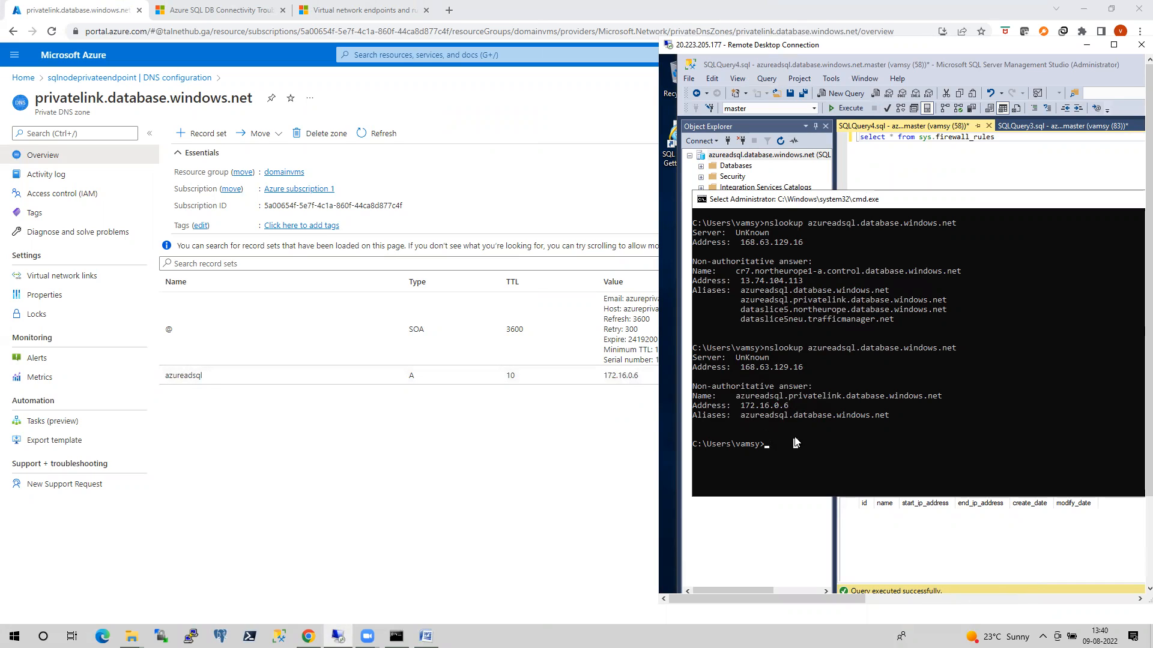
Clear the VM's command prompt, run ipconfig and highlight the IPv4 address.
{"action": "type", "text": "cls"}
{"action": "key", "text": "Return"}
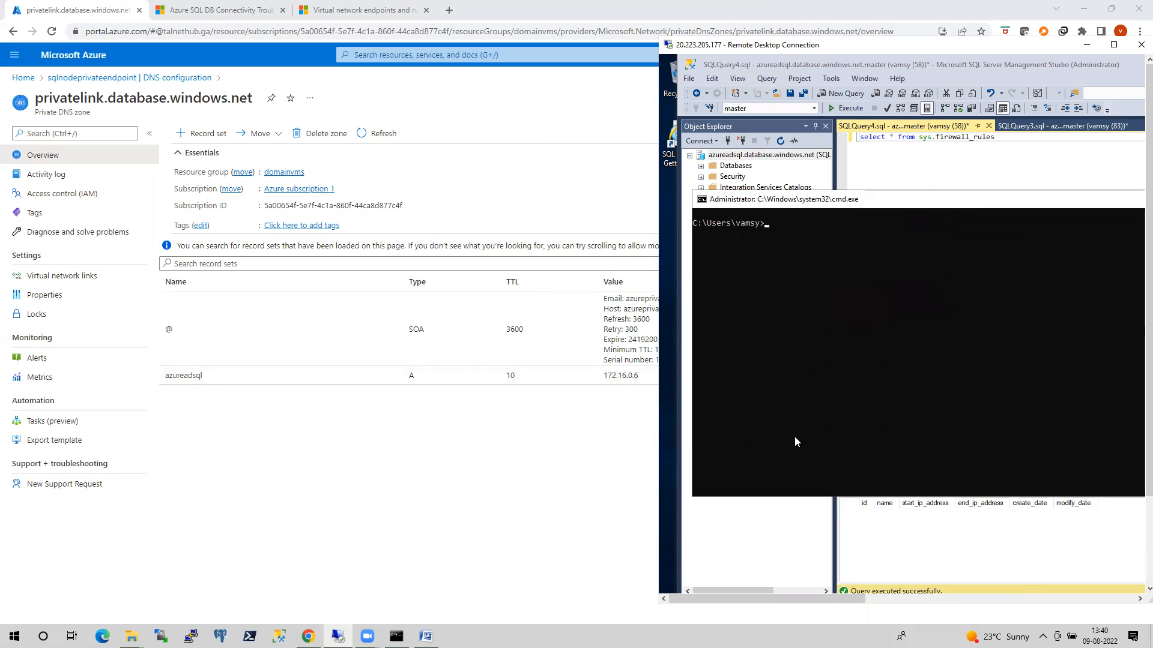
{"action": "type", "text": "ipcop"}
{"action": "key", "text": "BackSpace"}
{"action": "type", "text": "ndif"}
{"action": "key", "text": "BackSpace"}
{"action": "key", "text": "BackSpace"}
{"action": "type", "text": "ig"}
{"action": "key", "text": "Return"}
{"action": "left_click", "coordinate": [886, 310]}
{"action": "left_click_drag", "start_coordinate": [883, 310], "coordinate": [928, 311]}
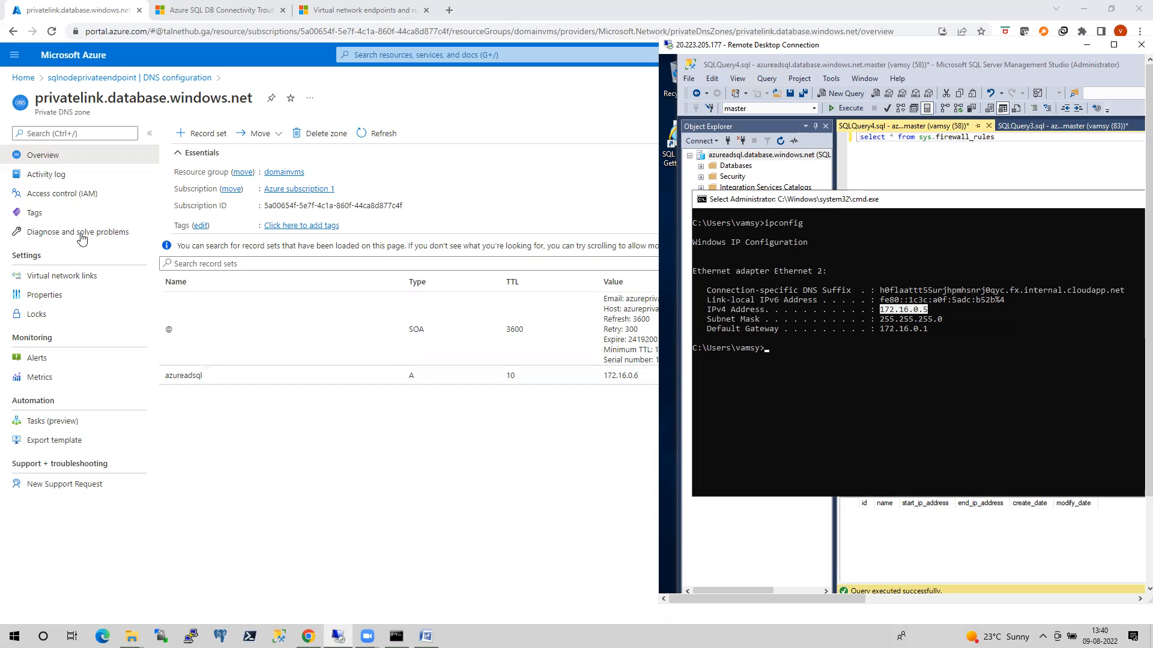
Open the sqlnodeprivateendpoint-nic overview in the Azure portal and bring the VM's ipconfig output up beside it to compare private IP addresses.
{"action": "left_click", "coordinate": [23, 78]}
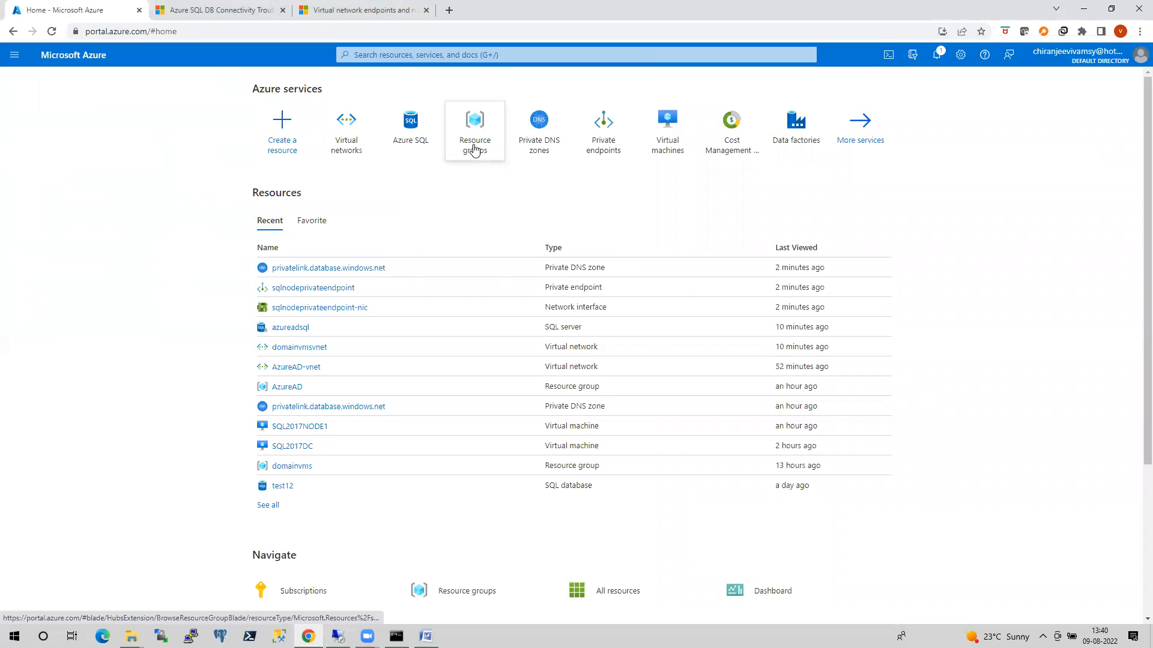
{"action": "left_click", "coordinate": [347, 310]}
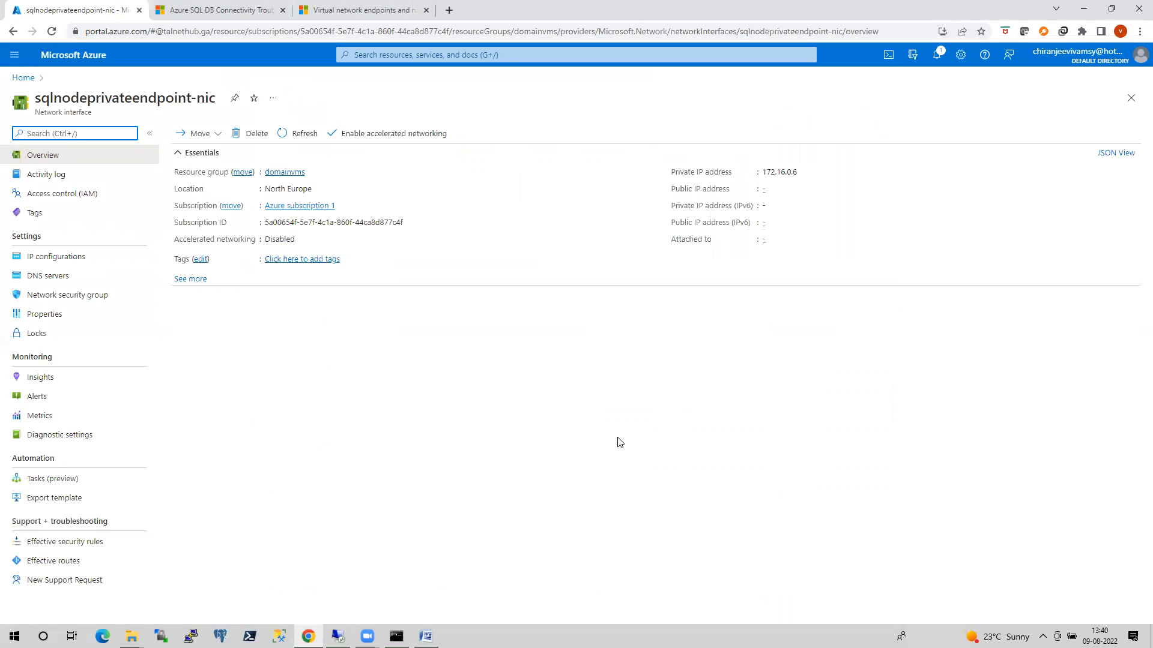
{"action": "left_click", "coordinate": [338, 636]}
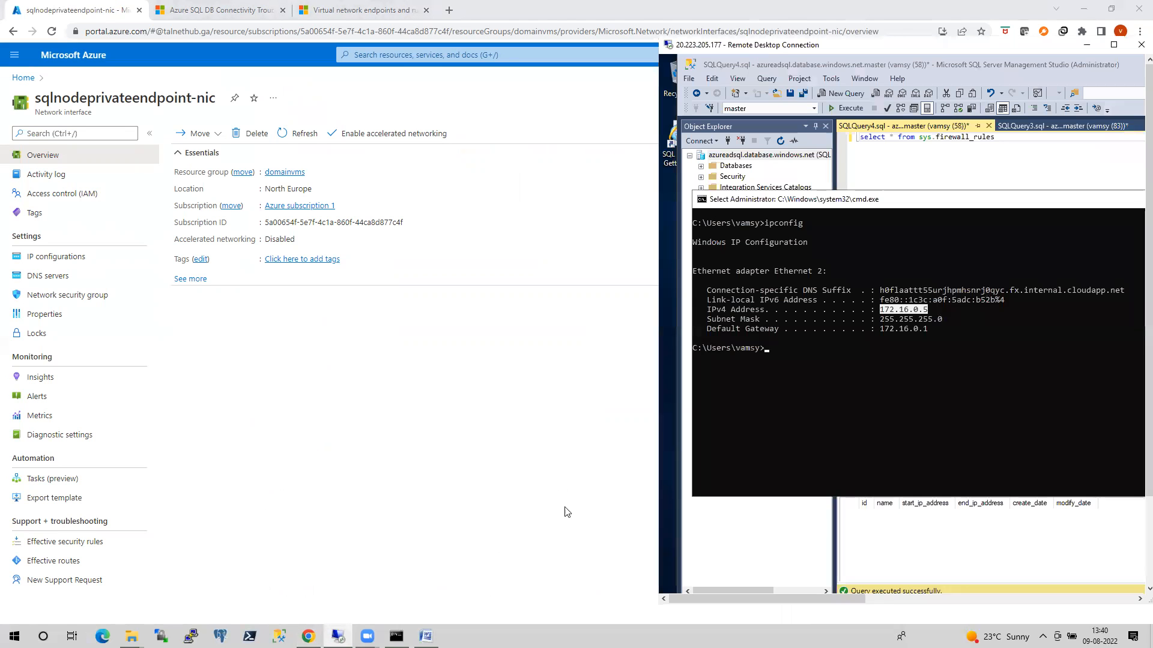
Return to the Azure portal home page and close the local machine's nslookup command prompt.
{"action": "left_click", "coordinate": [27, 80]}
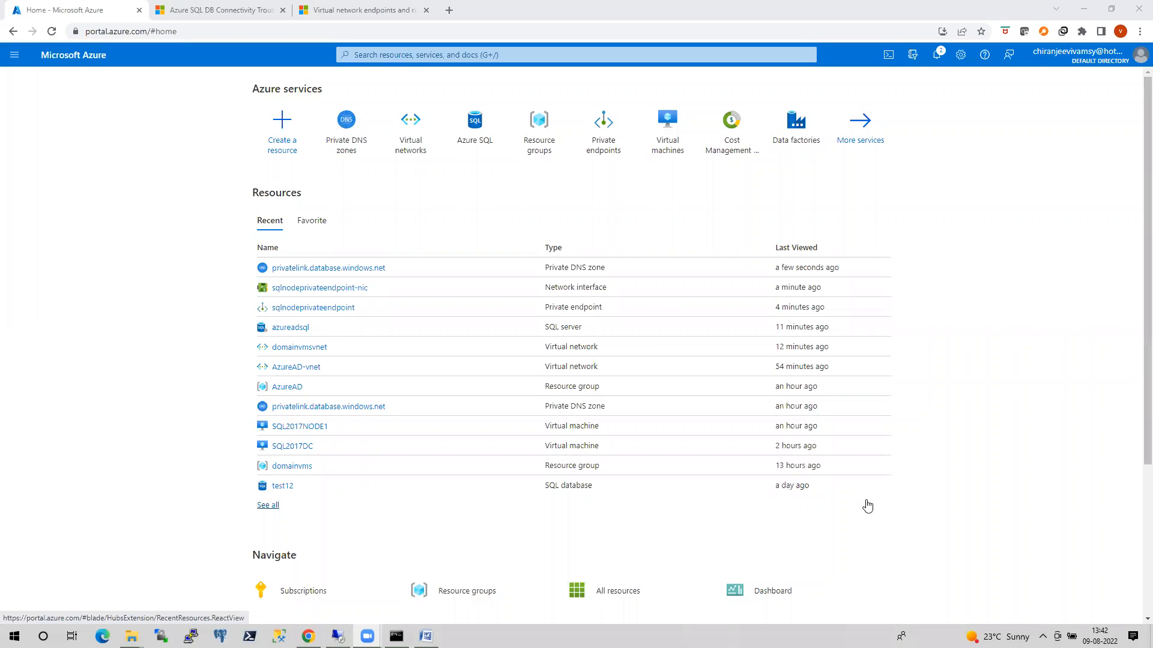
{"action": "mouse_move", "coordinate": [427, 637]}
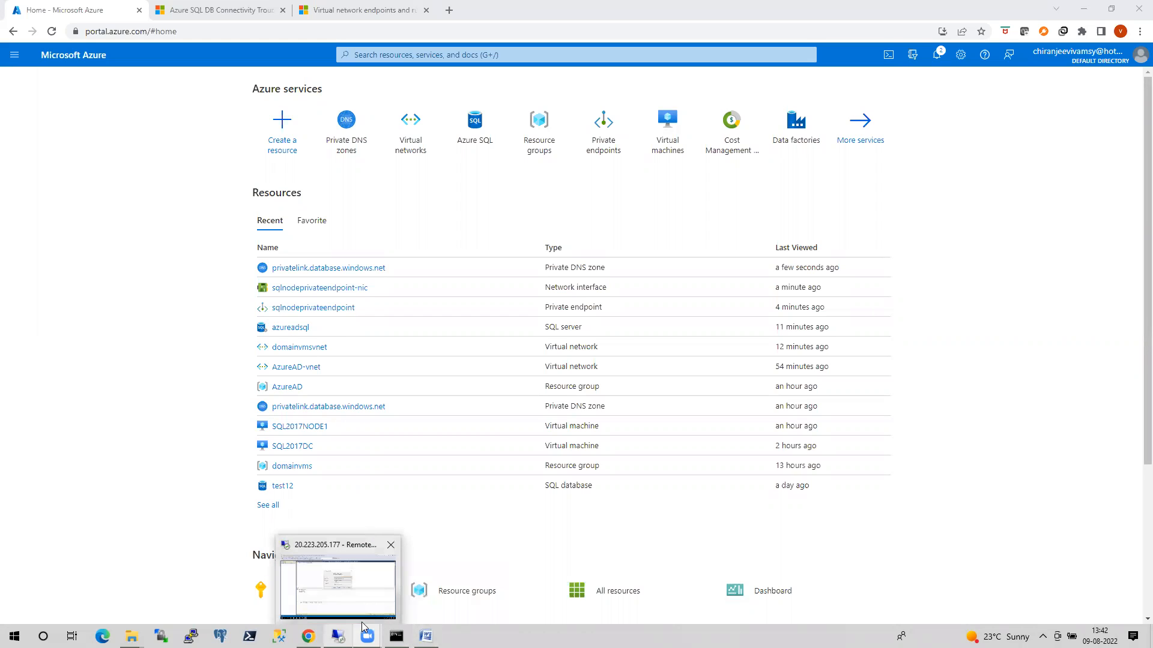
{"action": "left_click", "coordinate": [397, 637]}
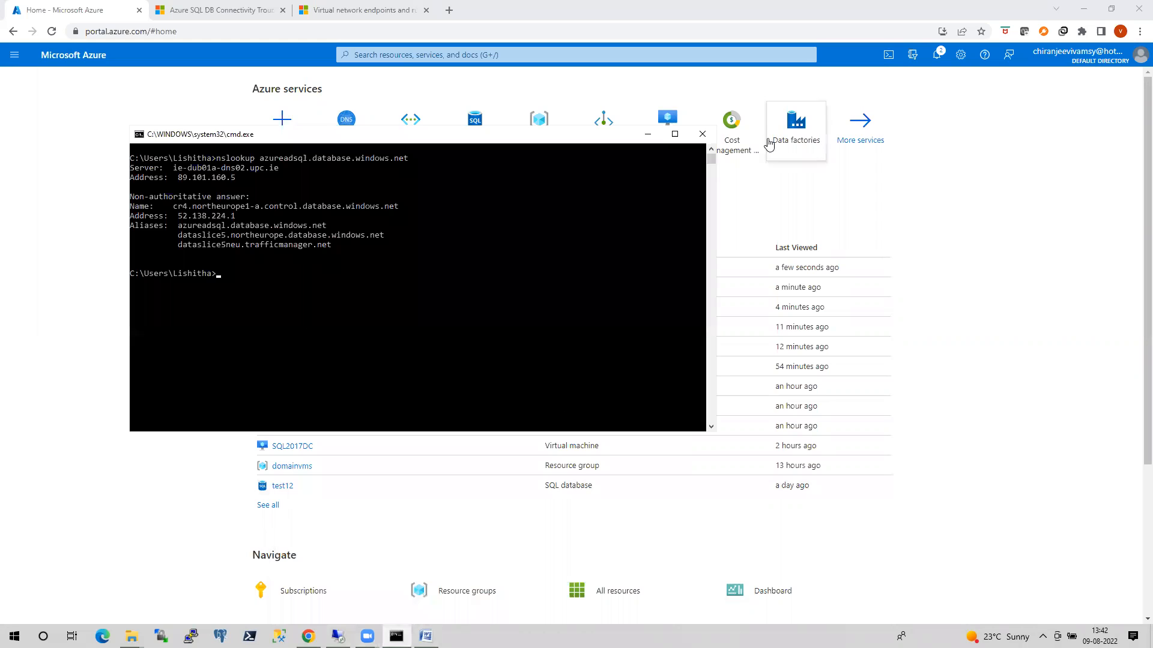
{"action": "left_click", "coordinate": [702, 134]}
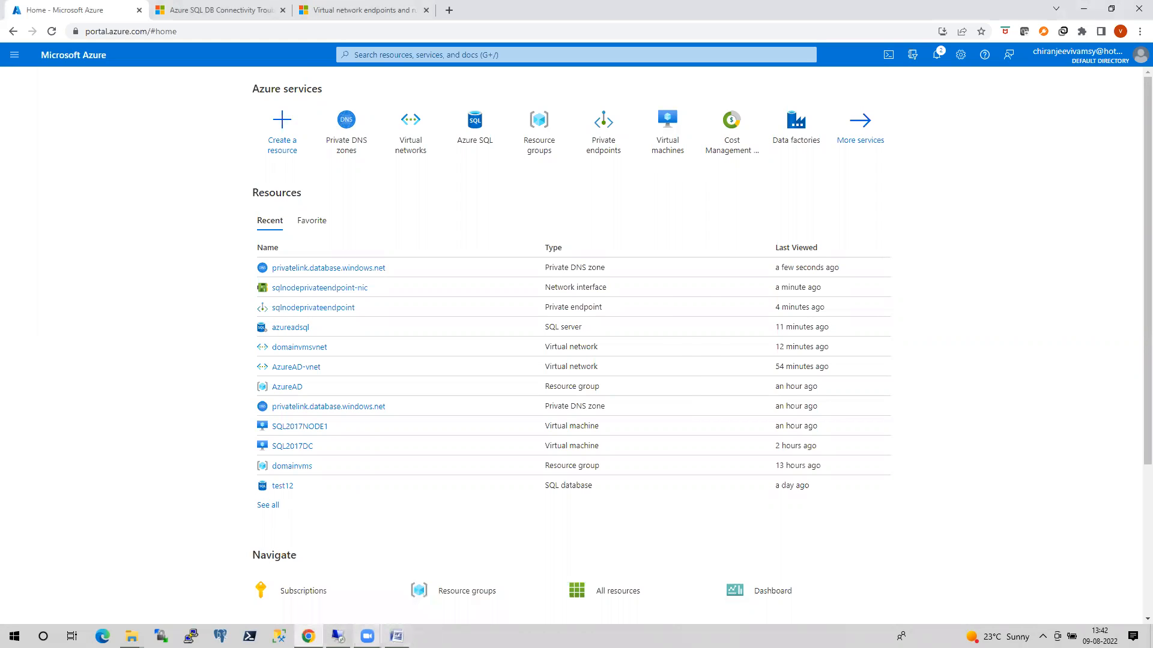
Switch to the VM's Management Studio and try to connect to azureadsql.database.windows.net, dismissing the error message.
{"action": "left_click", "coordinate": [338, 636]}
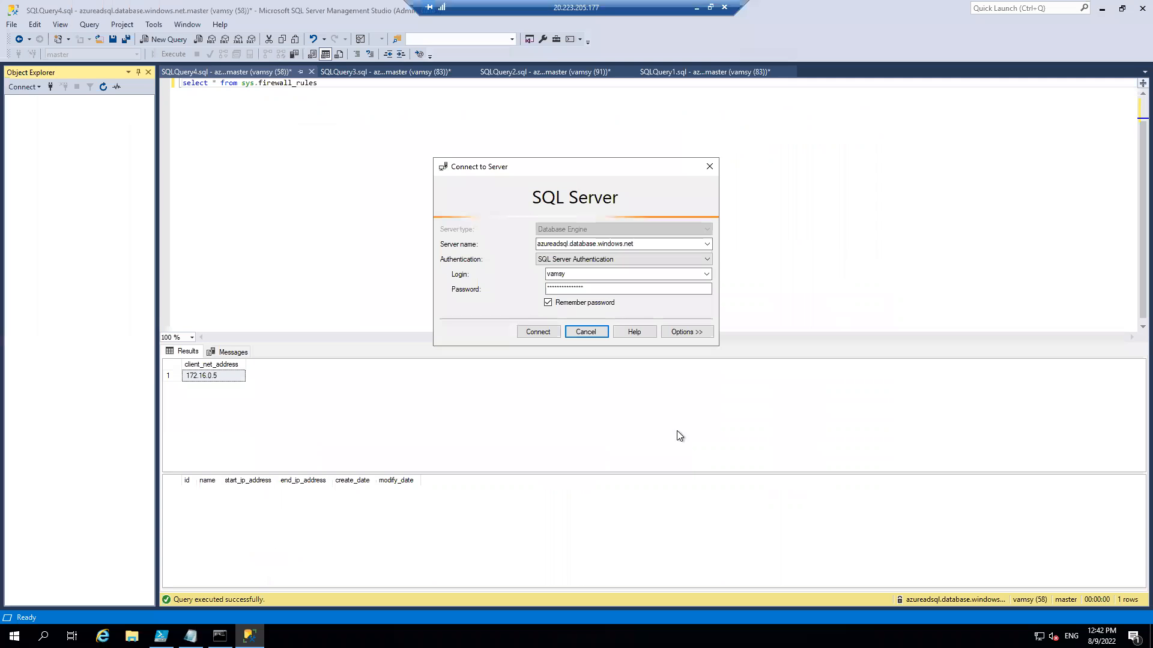
{"action": "left_click", "coordinate": [538, 334]}
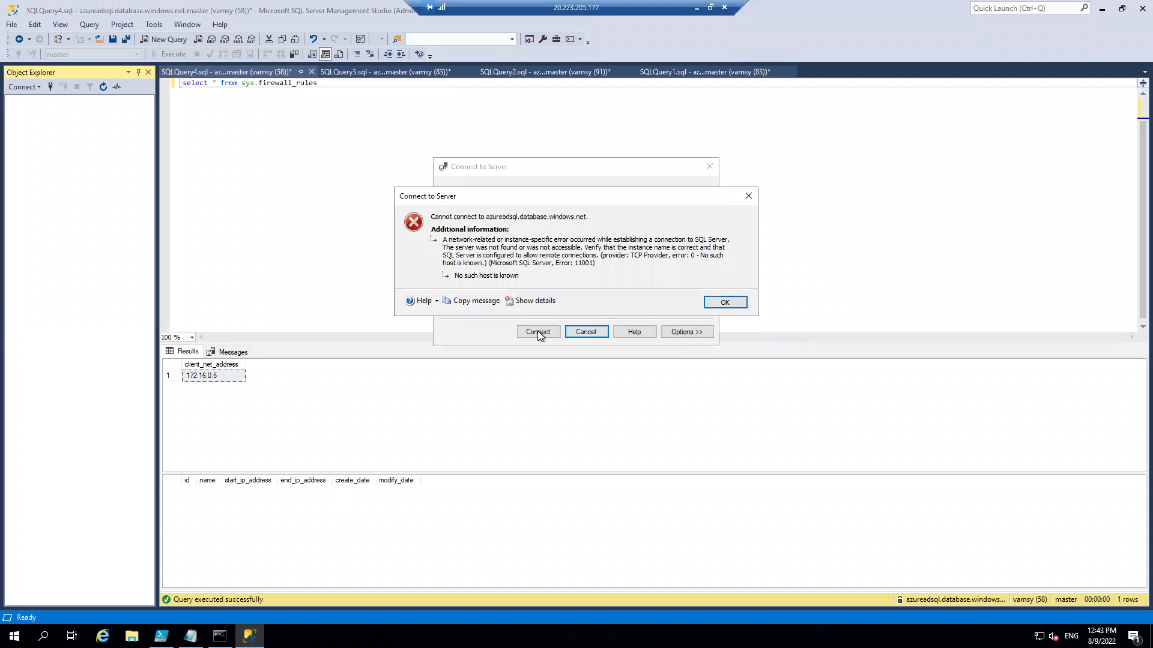
{"action": "left_click", "coordinate": [727, 303]}
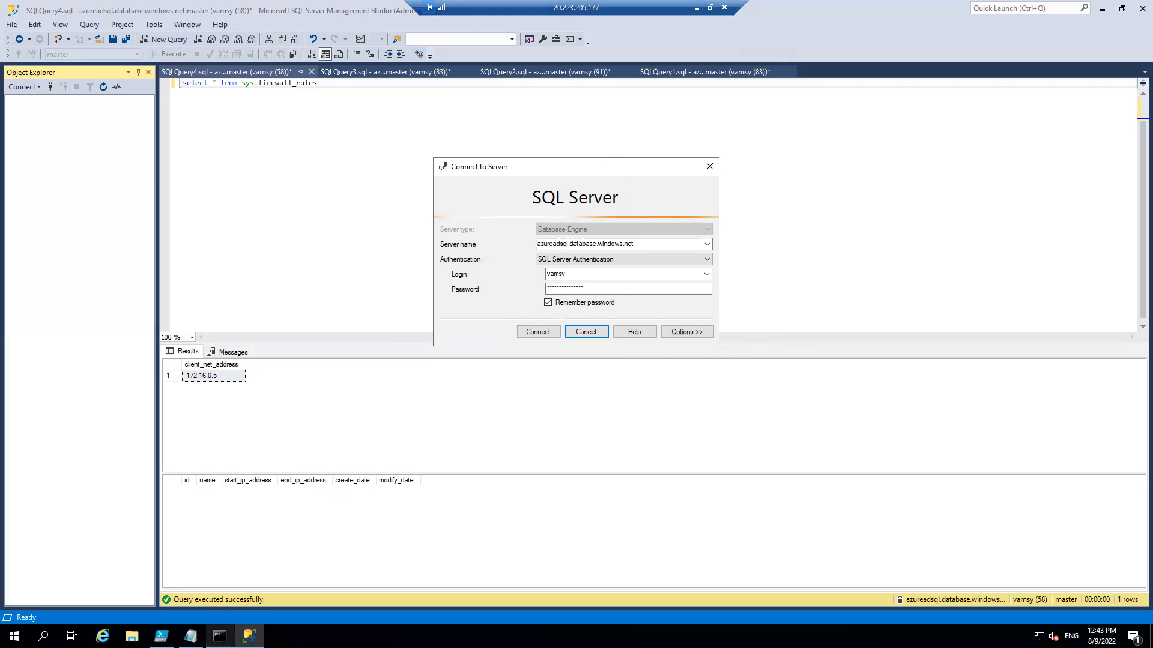
Clear the VM's command prompt and rerun nslookup azureadsql.database.windows.net.
{"action": "left_click", "coordinate": [219, 636]}
{"action": "type", "text": "cls"}
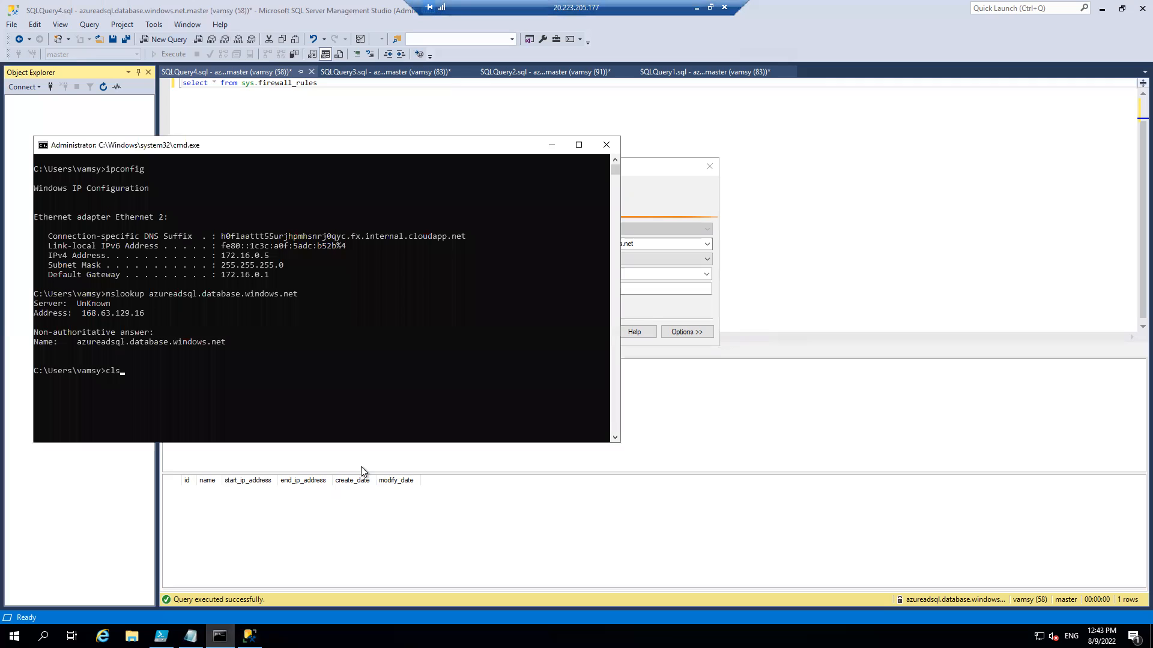
{"action": "key", "text": "Return"}
{"action": "key", "text": "Up"}
{"action": "key", "text": "Up"}
{"action": "key", "text": "Return"}
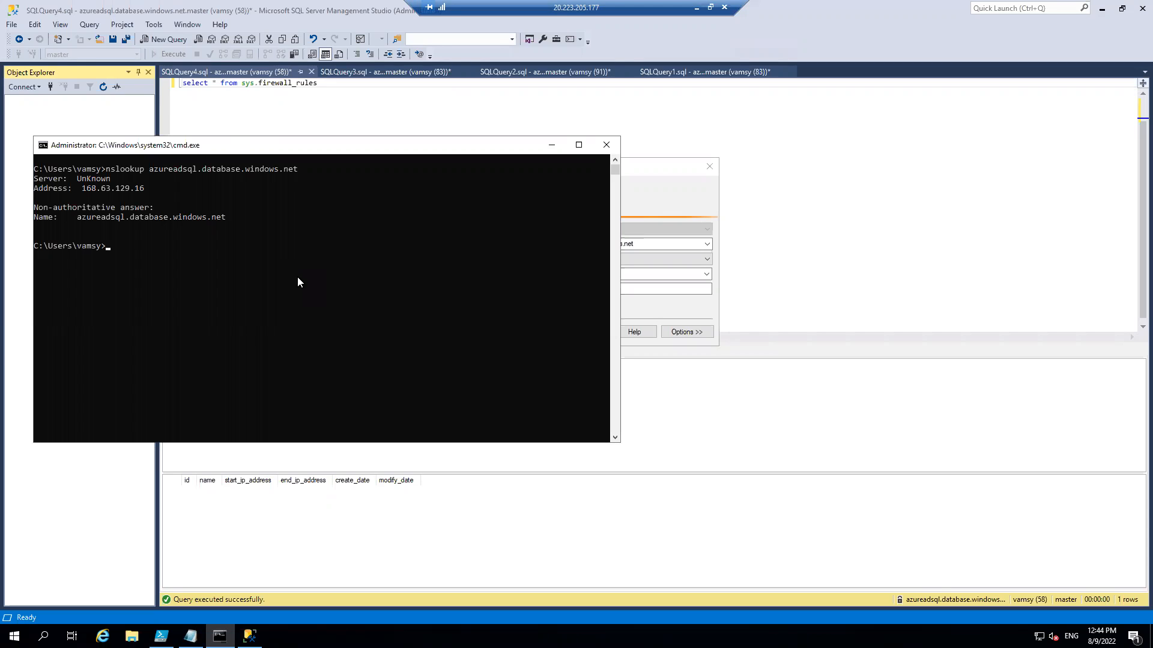
Retry the Management Studio connection to azureadsql.database.windows.net, cancel the attempt and minimize the remote session.
{"action": "left_click", "coordinate": [552, 145]}
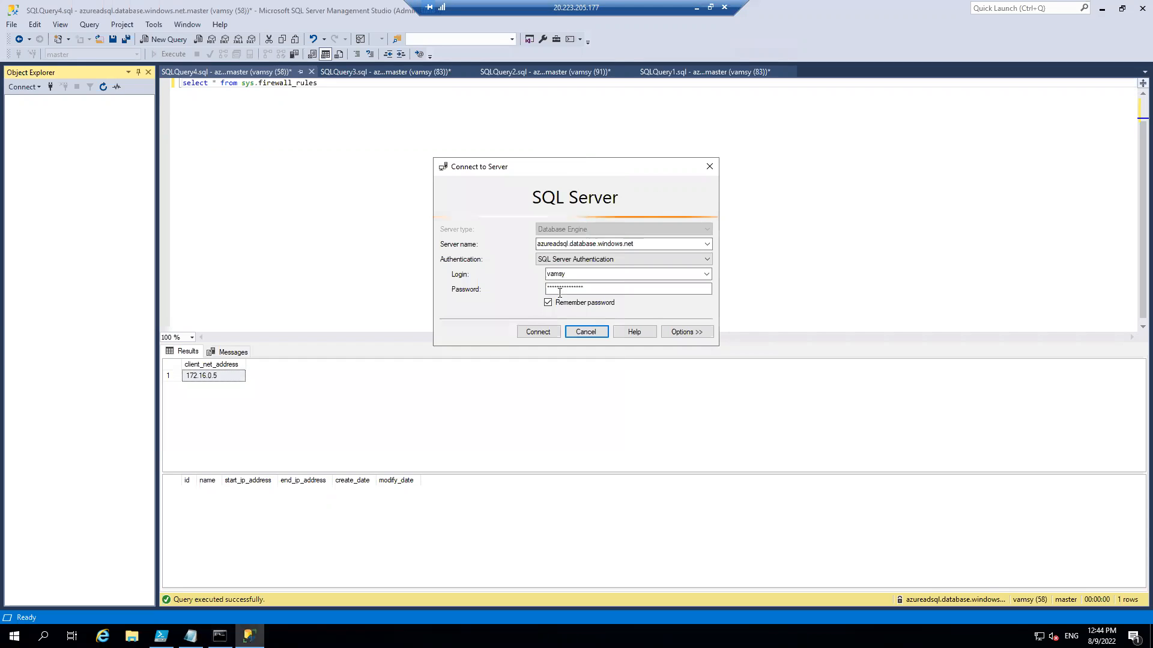
{"action": "left_click", "coordinate": [543, 333]}
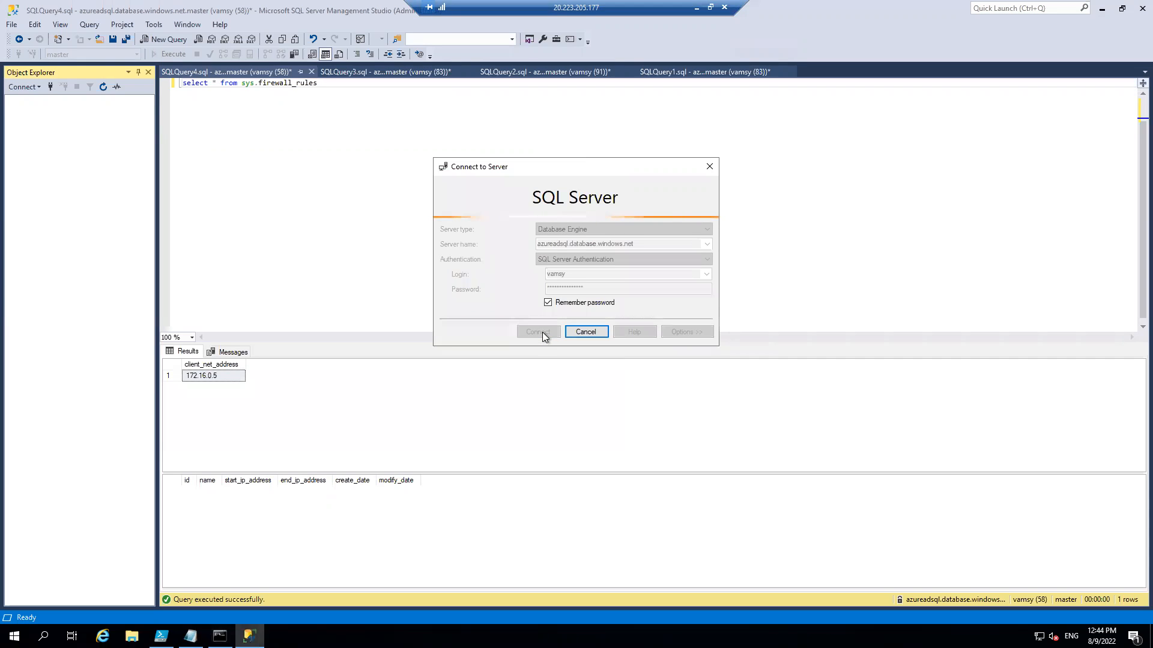
{"action": "left_click", "coordinate": [596, 336]}
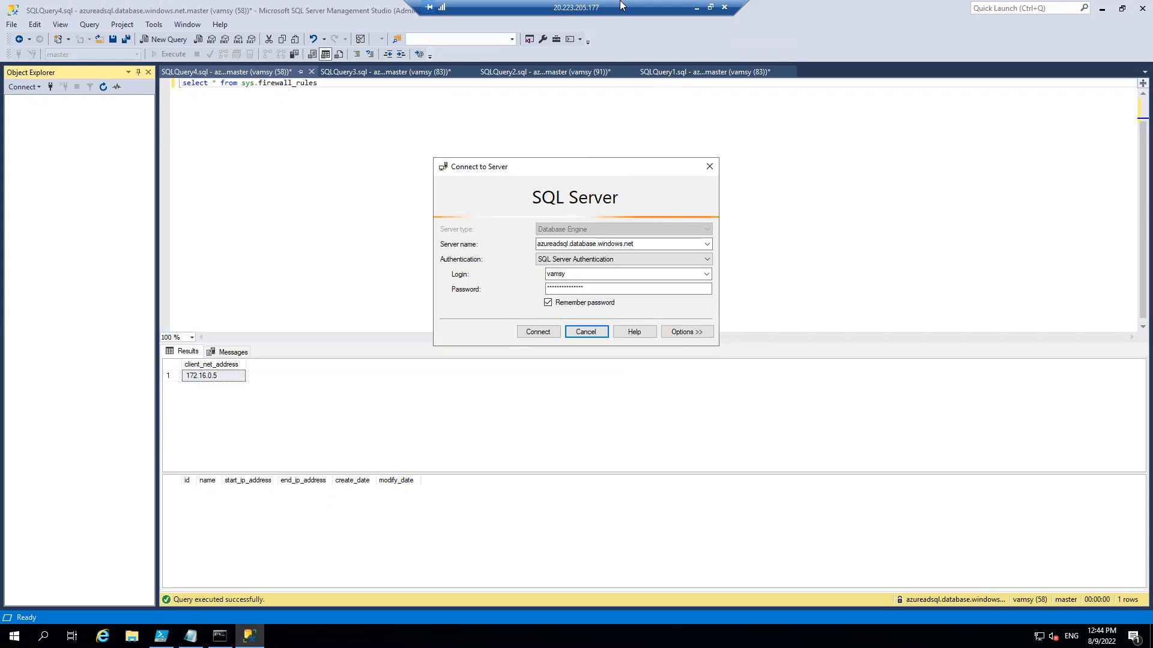
{"action": "left_click", "coordinate": [694, 7]}
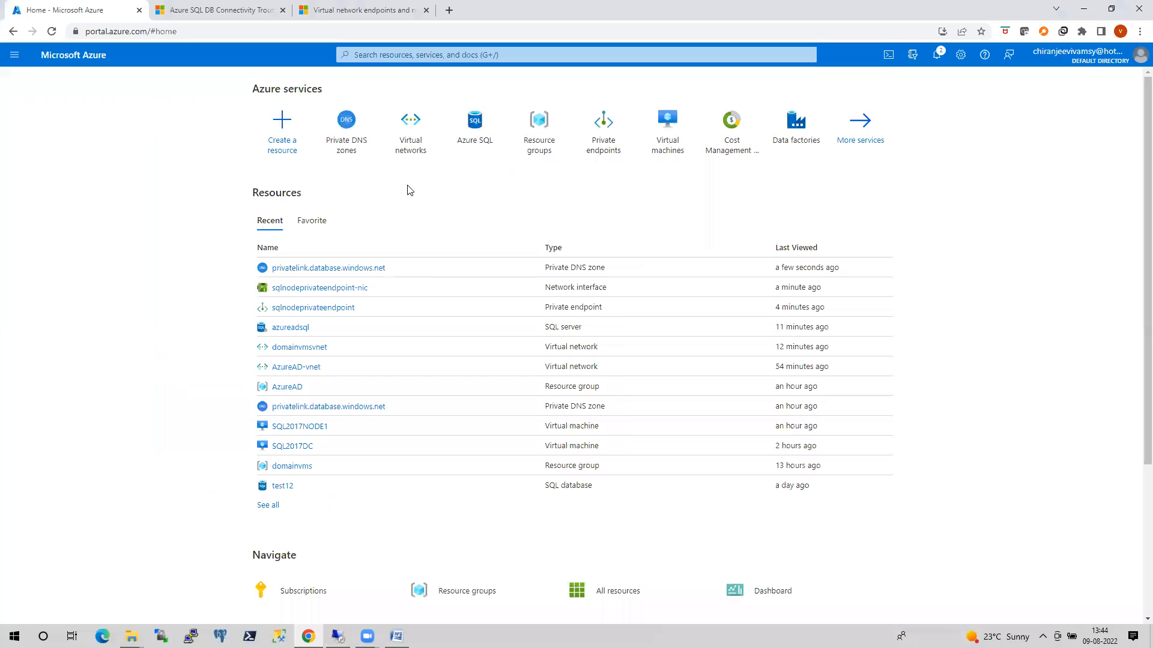
Examine the azureadsql server's public and private networking settings and its sqlnodeprivateendpoint overview, returning to the portal home page.
{"action": "left_click", "coordinate": [480, 139]}
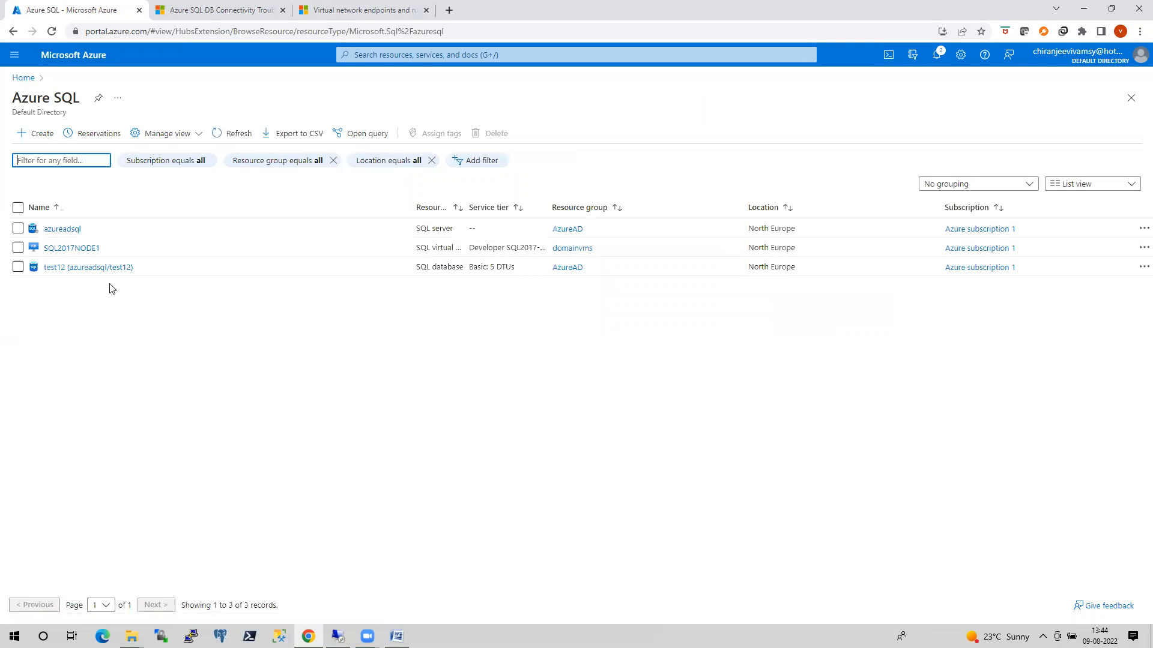
{"action": "left_click", "coordinate": [62, 228]}
{"action": "left_click", "coordinate": [236, 536]}
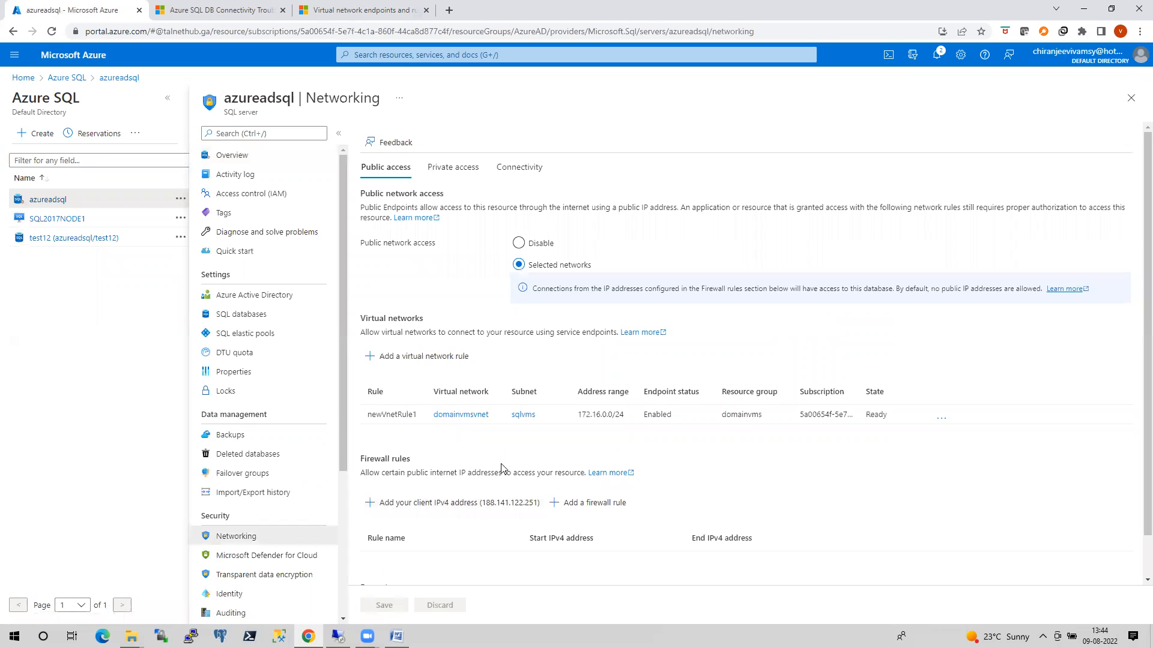
{"action": "left_click", "coordinate": [458, 173]}
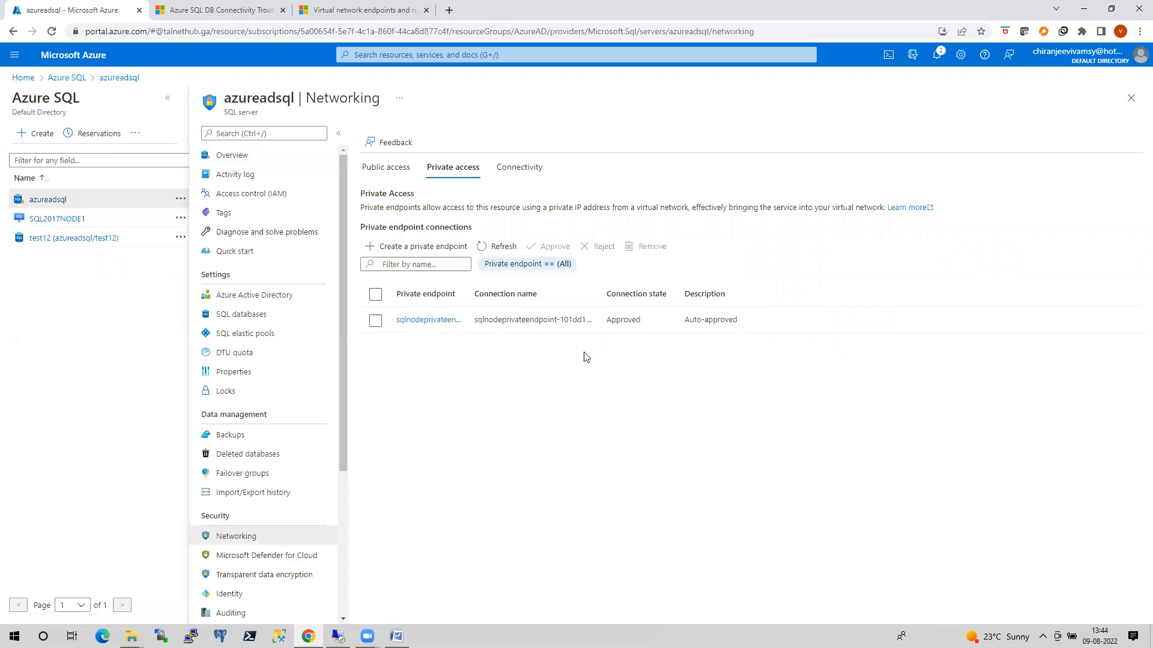
{"action": "left_click", "coordinate": [437, 320]}
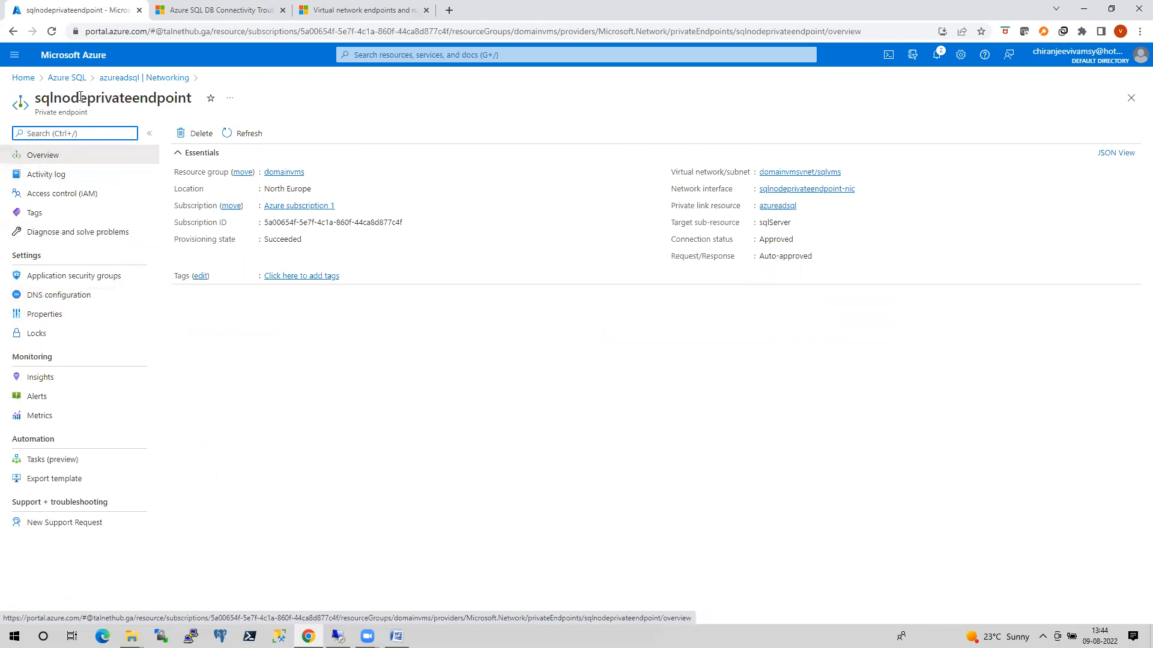
{"action": "left_click", "coordinate": [66, 77]}
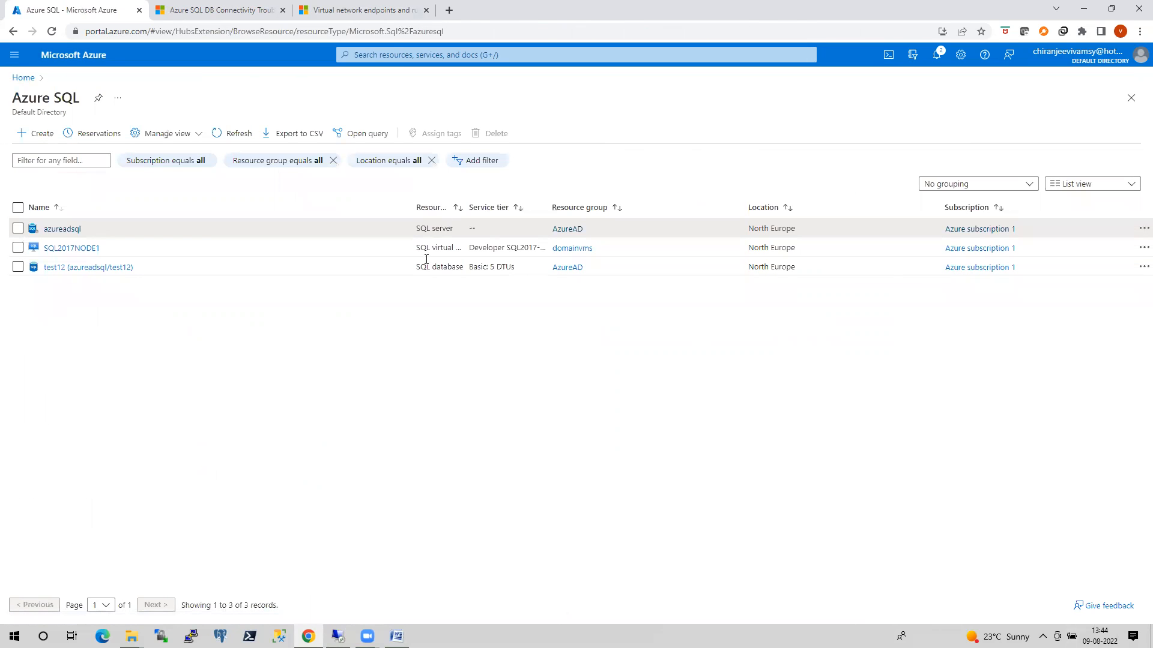
{"action": "left_click", "coordinate": [23, 79]}
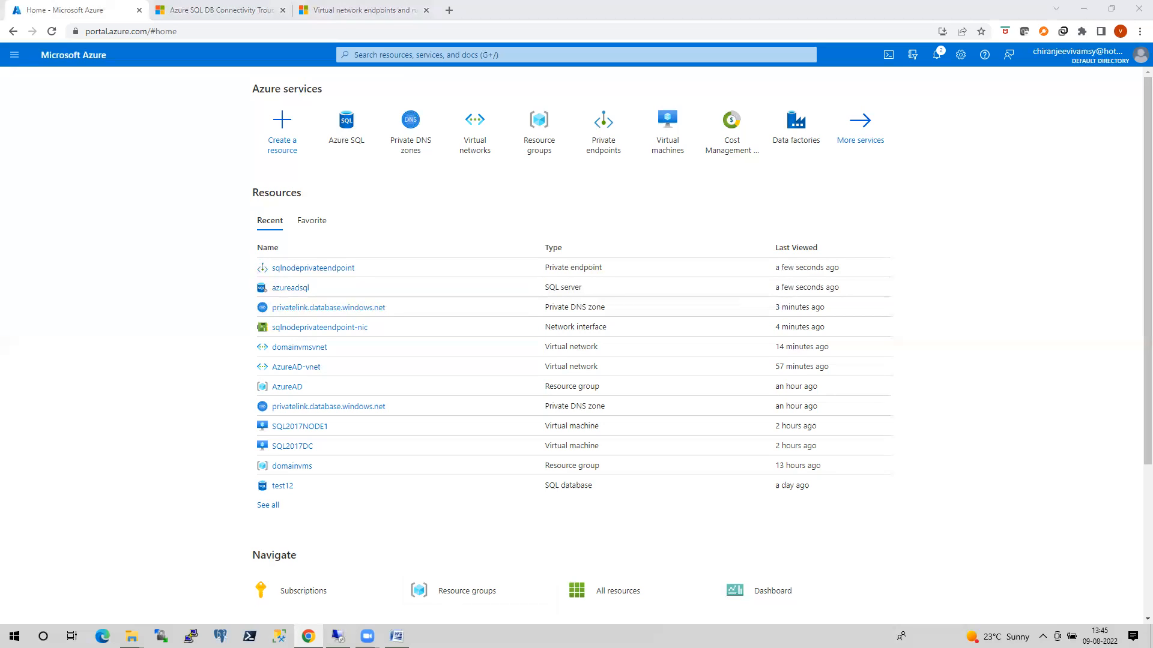
Dismiss the VM's server connection dialog and begin a tnc command in a new administrator PowerShell window.
{"action": "left_click", "coordinate": [338, 636]}
{"action": "left_click", "coordinate": [589, 333]}
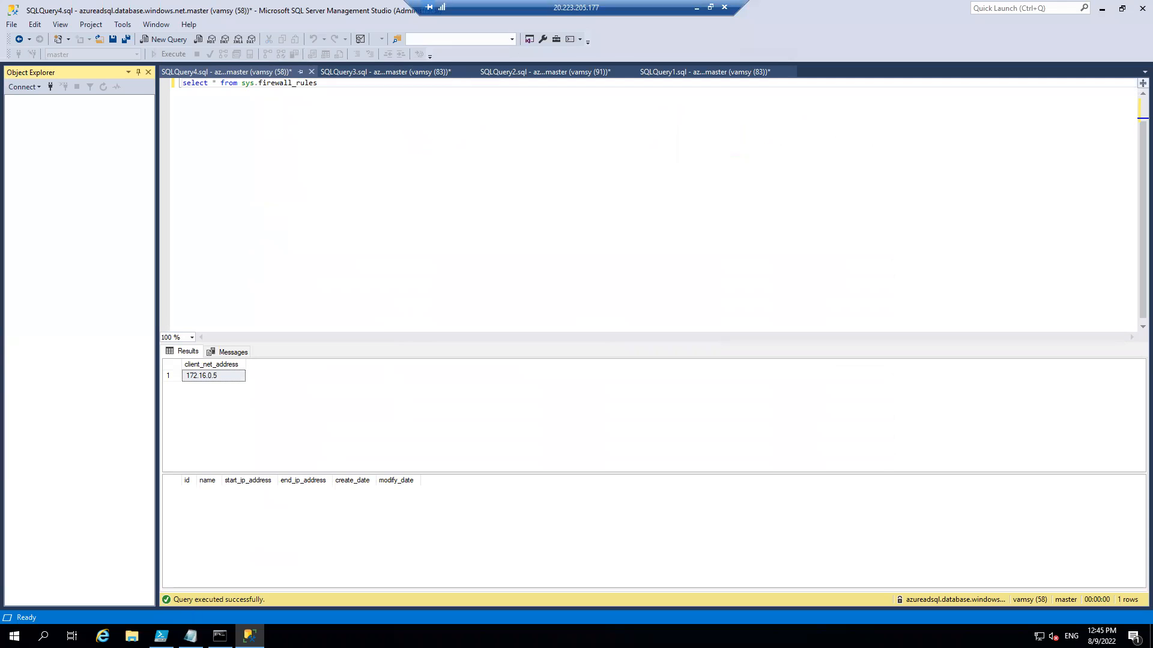
{"action": "mouse_move", "coordinate": [161, 637]}
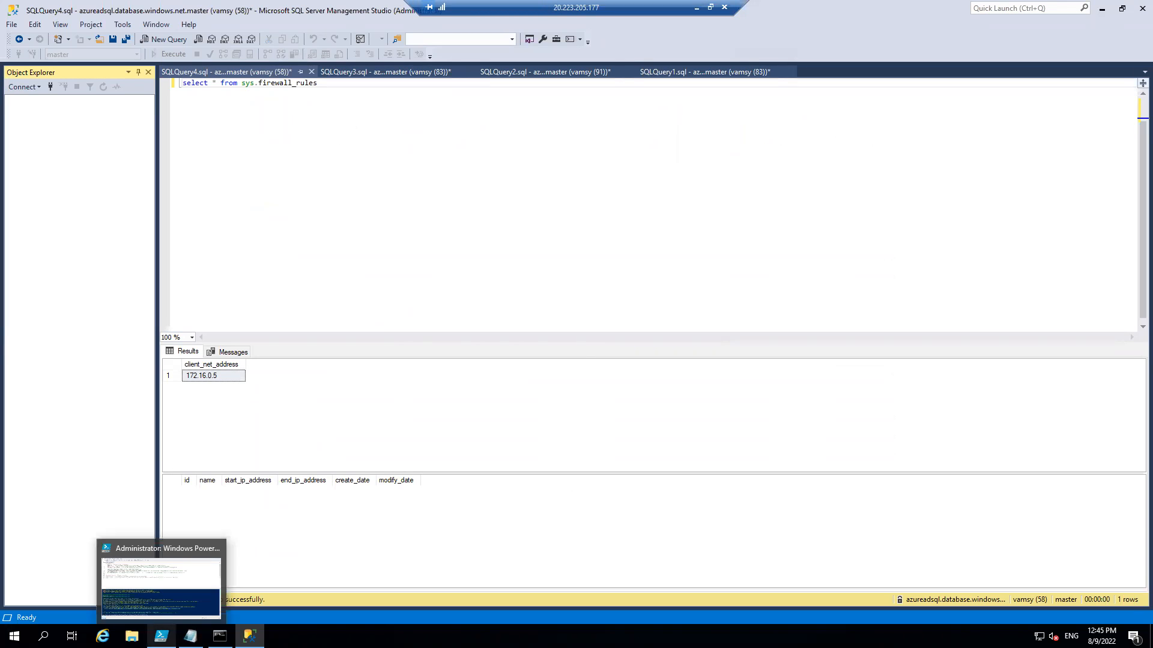
{"action": "right_click", "coordinate": [14, 637]}
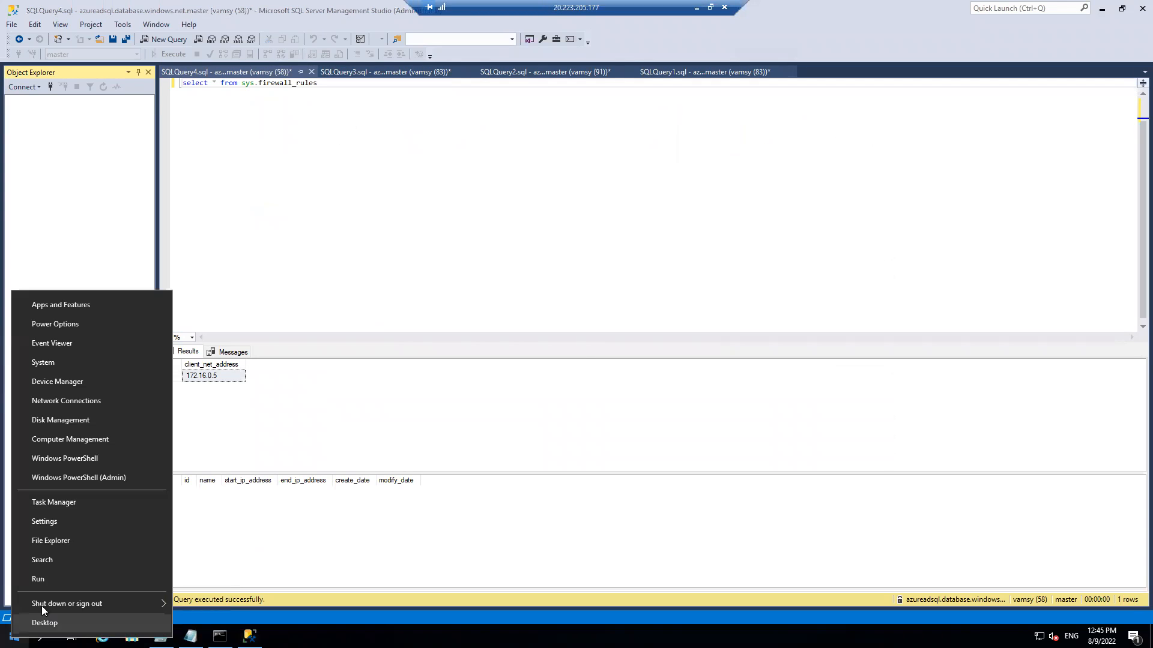
{"action": "left_click", "coordinate": [95, 480]}
{"action": "type", "text": "tnc"}
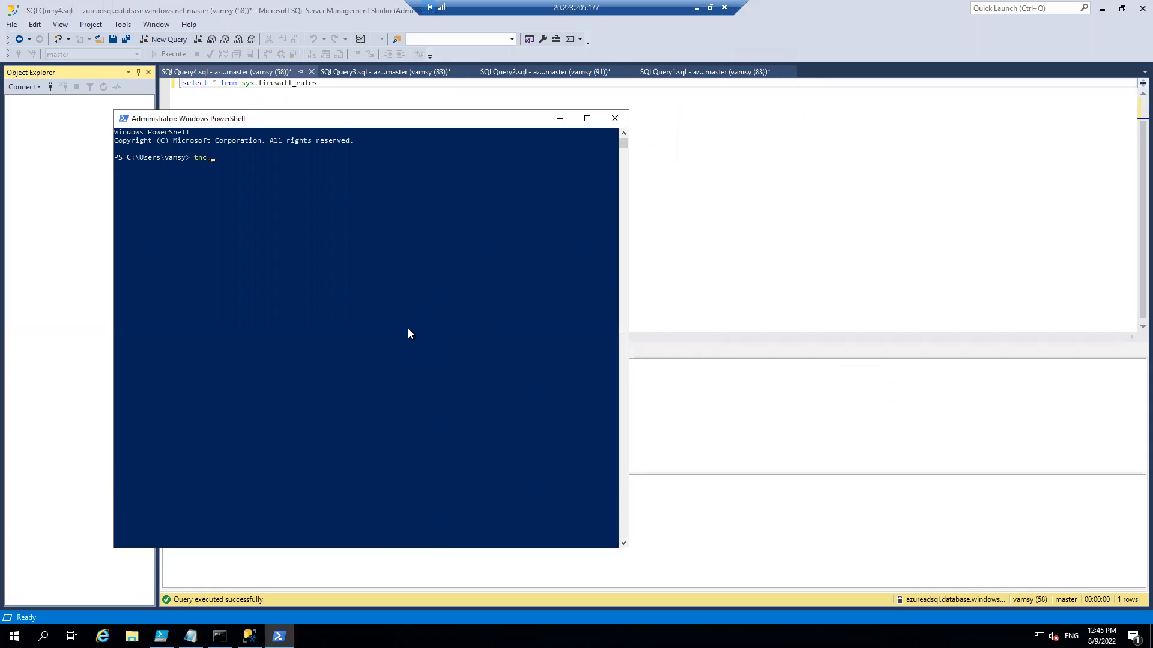
Copy the azureadsql server's full server name from its overview page in the Azure portal.
{"action": "left_click", "coordinate": [697, 8]}
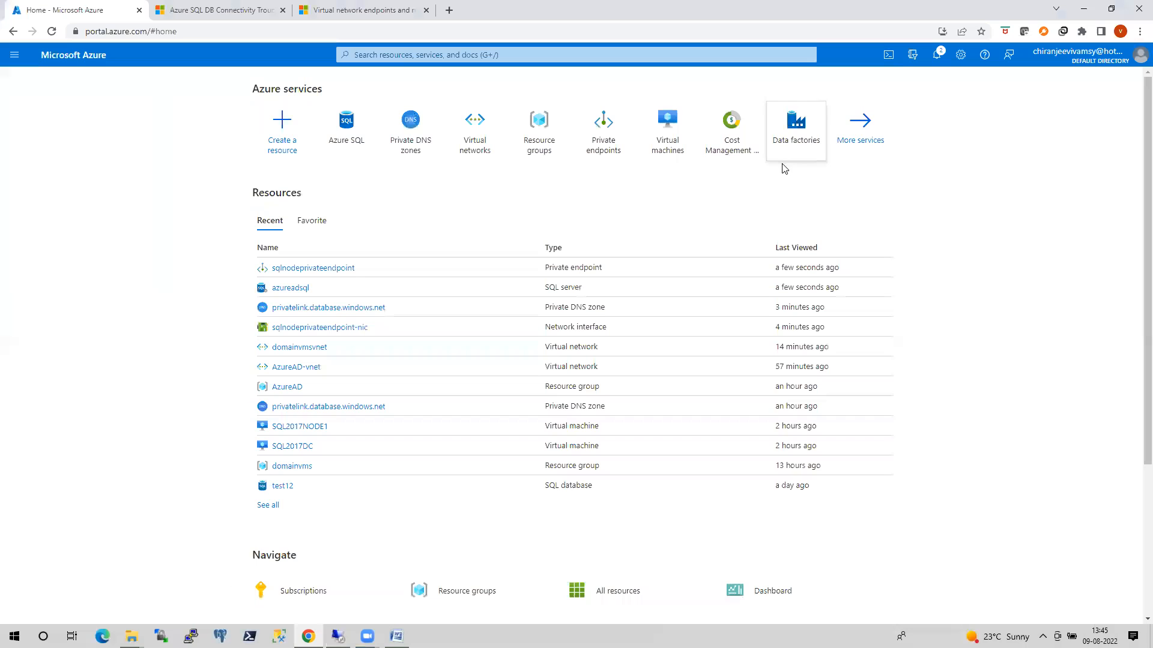
{"action": "left_click", "coordinate": [347, 140]}
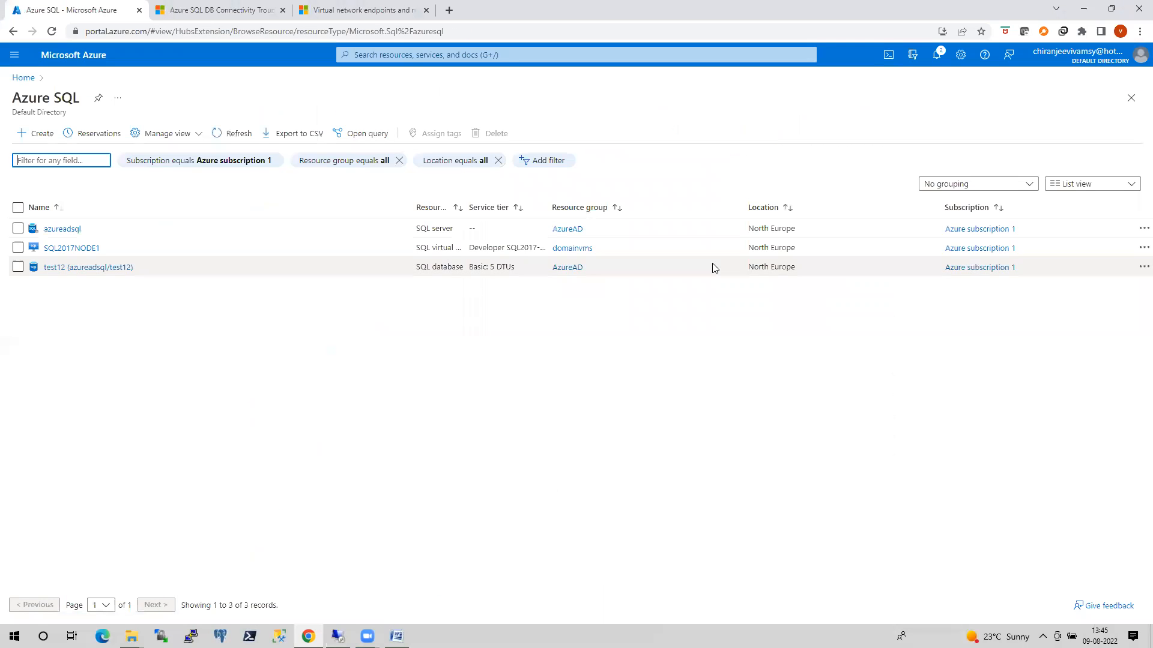
{"action": "left_click", "coordinate": [66, 229]}
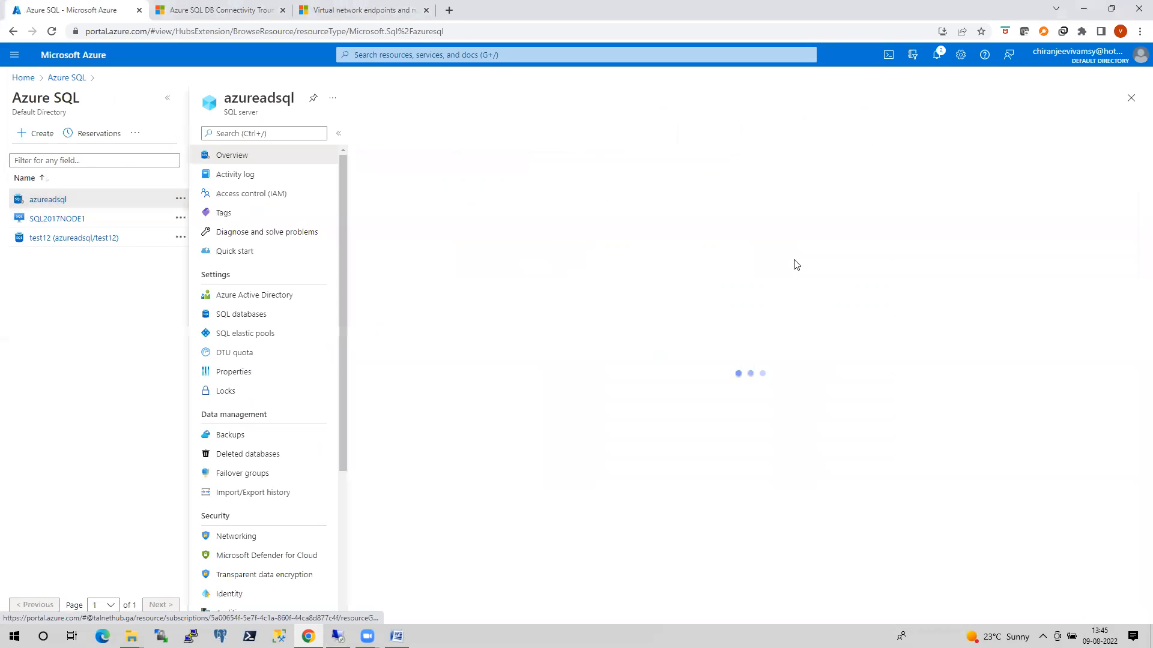
{"action": "left_click", "coordinate": [970, 222]}
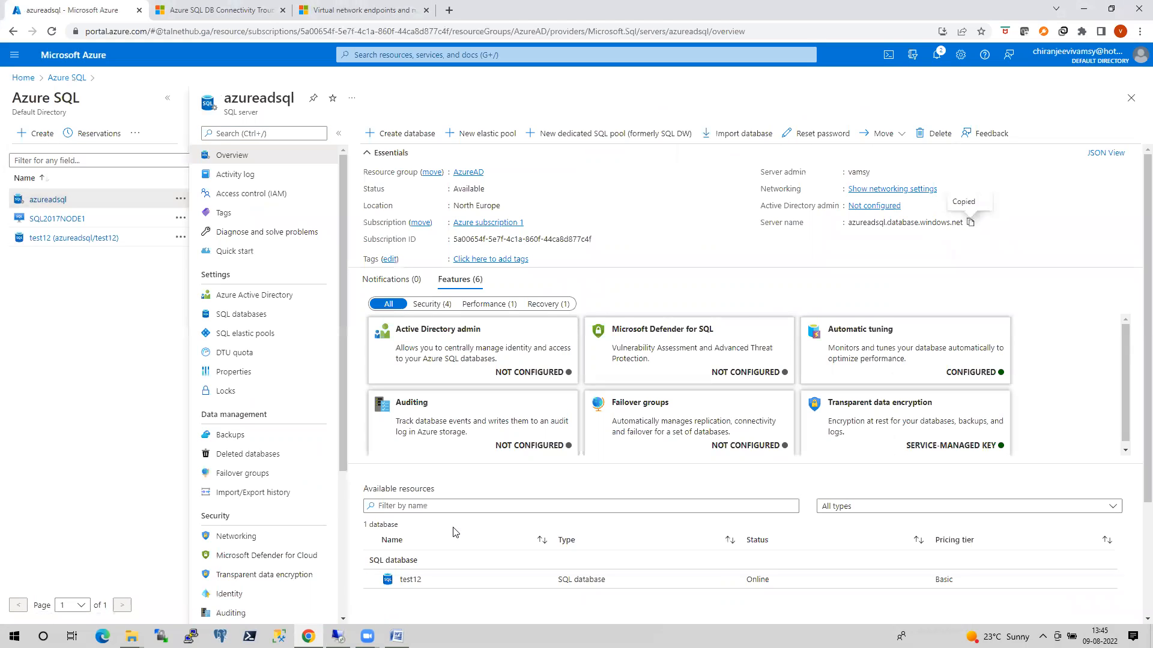
Back in the VM's PowerShell, complete and run tnc azureadsql.database.windows.net -port 1433.
{"action": "left_click", "coordinate": [340, 637]}
{"action": "right_click", "coordinate": [388, 318]}
{"action": "type", "text": "-port 1433"}
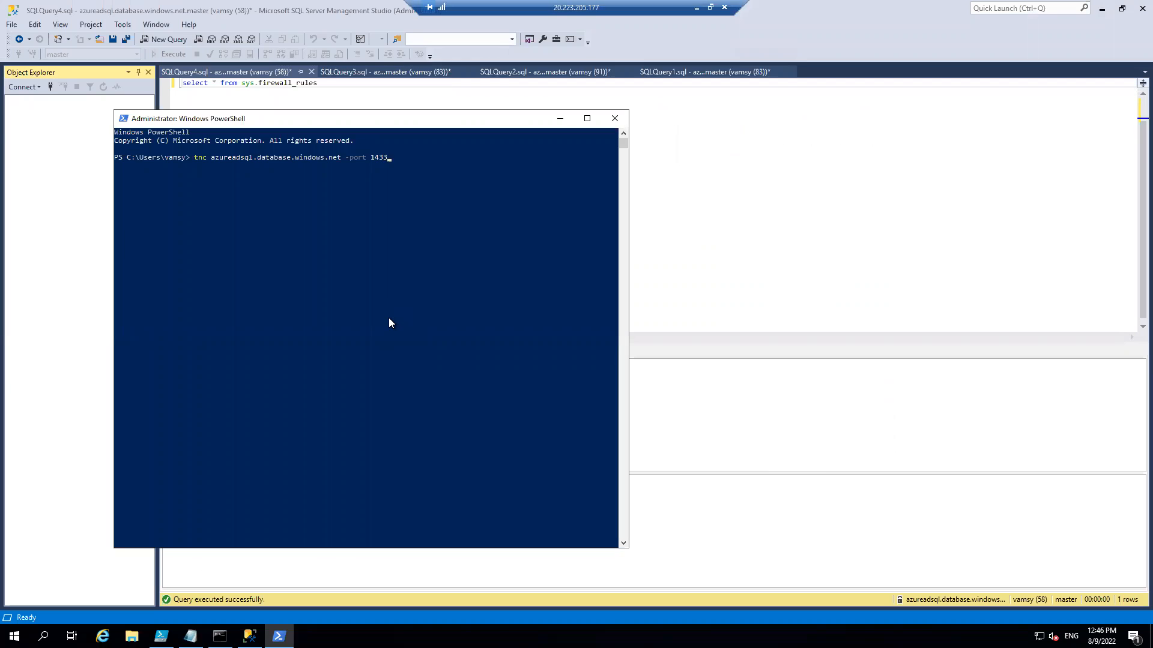
{"action": "key", "text": "Return"}
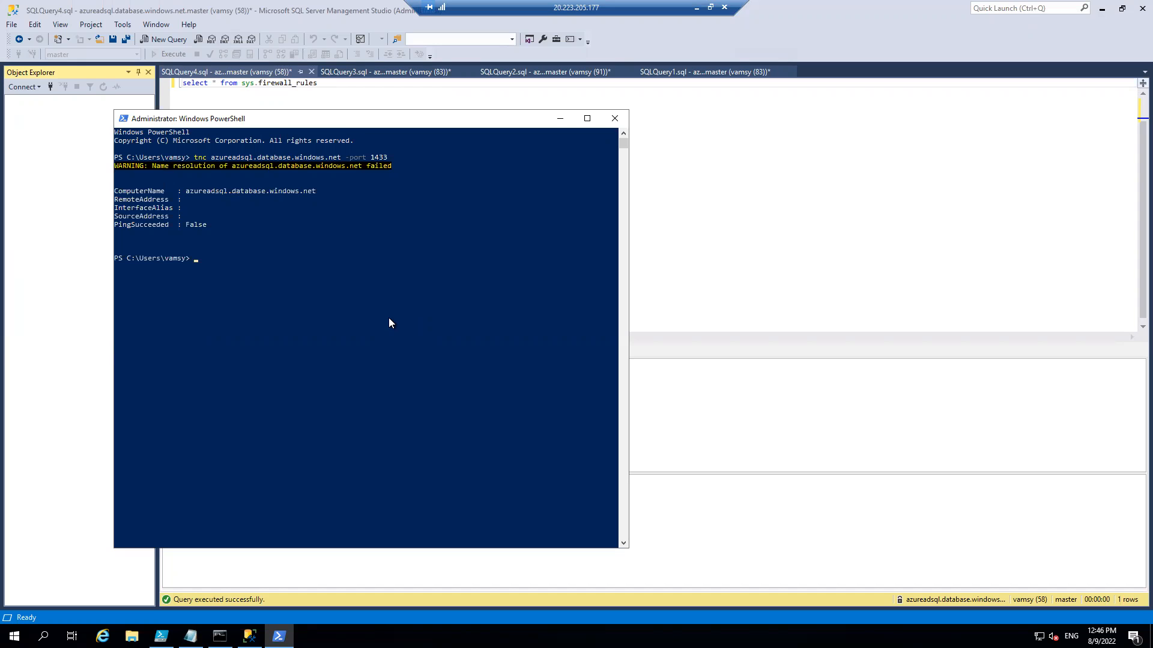
Run the AzureSQLConnectivityChecker script in the VM's PowerShell ISE and review the DNS findings in its summary.
{"action": "left_click", "coordinate": [161, 636]}
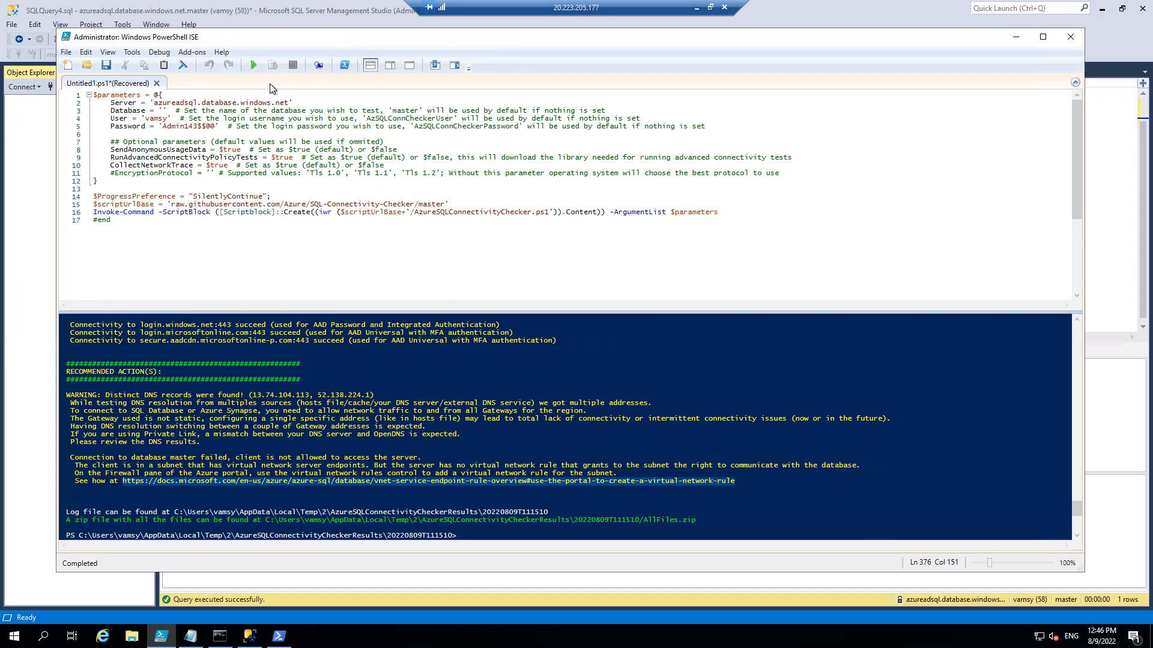
{"action": "left_click", "coordinate": [253, 66]}
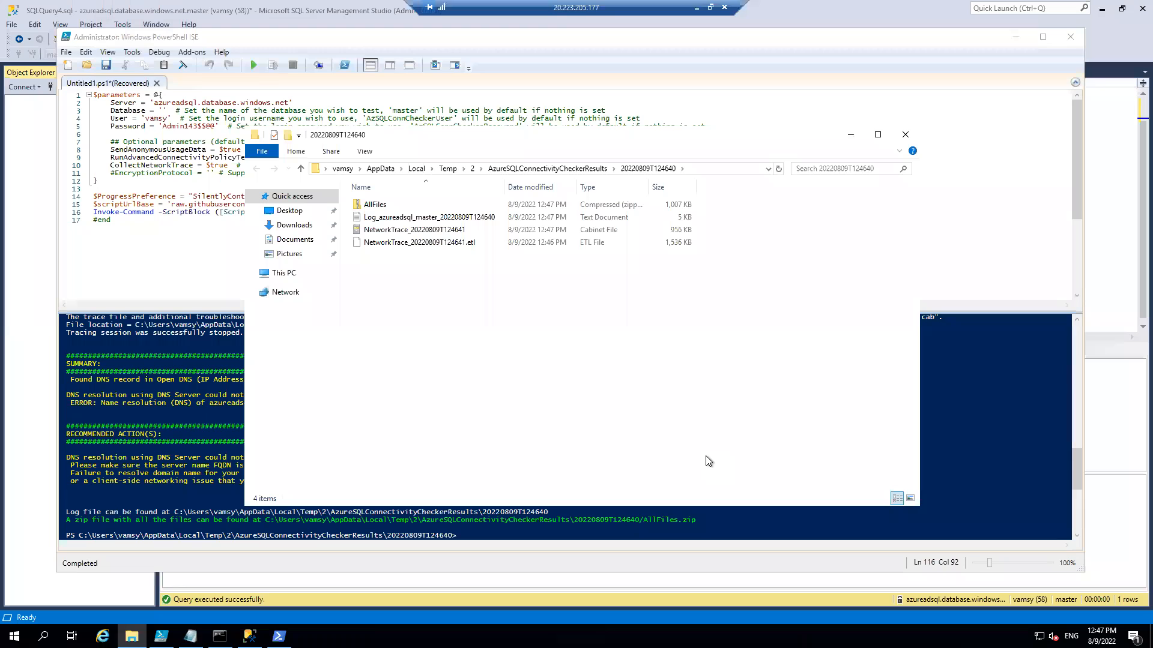
{"action": "left_click", "coordinate": [174, 369]}
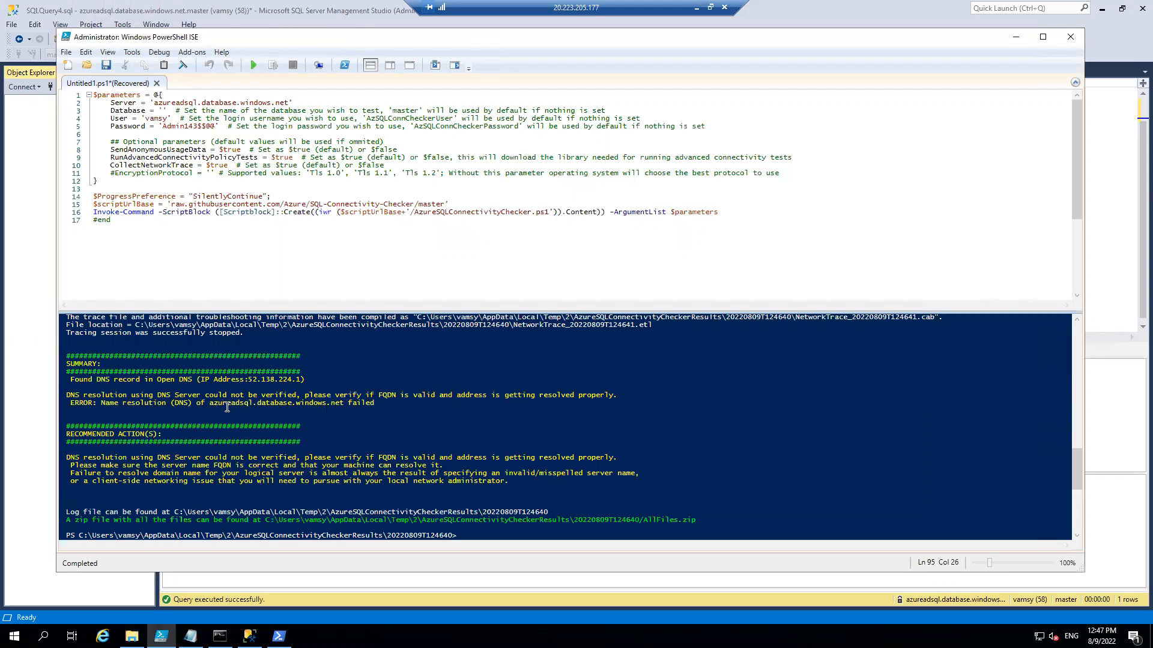
{"action": "left_click_drag", "start_coordinate": [382, 410], "coordinate": [65, 396]}
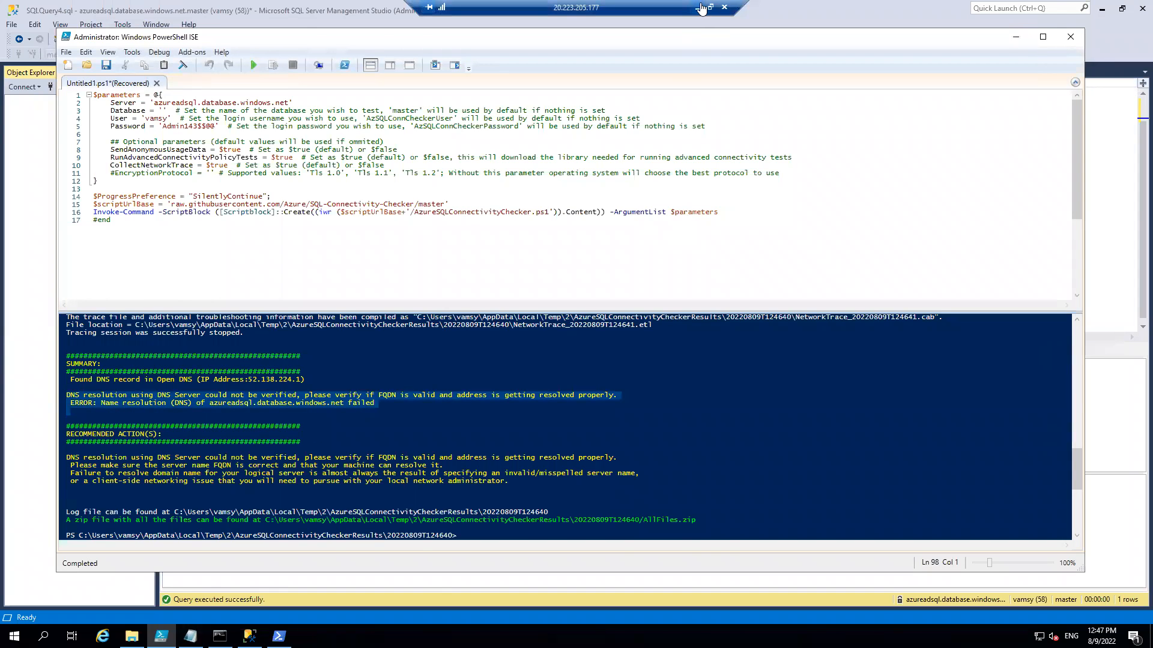
In the Azure portal, open the privatelink.database.windows.net private DNS zone through the DNS configuration of the azureadsql server's sqlnodeprivateendpoint.
{"action": "left_click", "coordinate": [697, 7]}
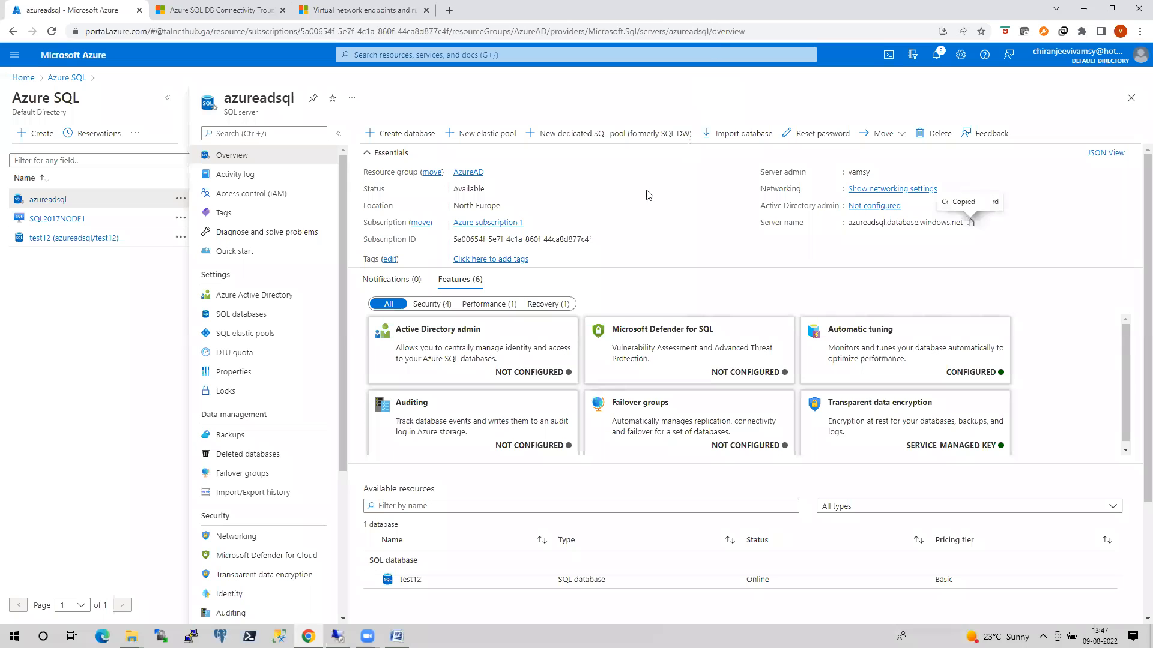
{"action": "left_click", "coordinate": [241, 536]}
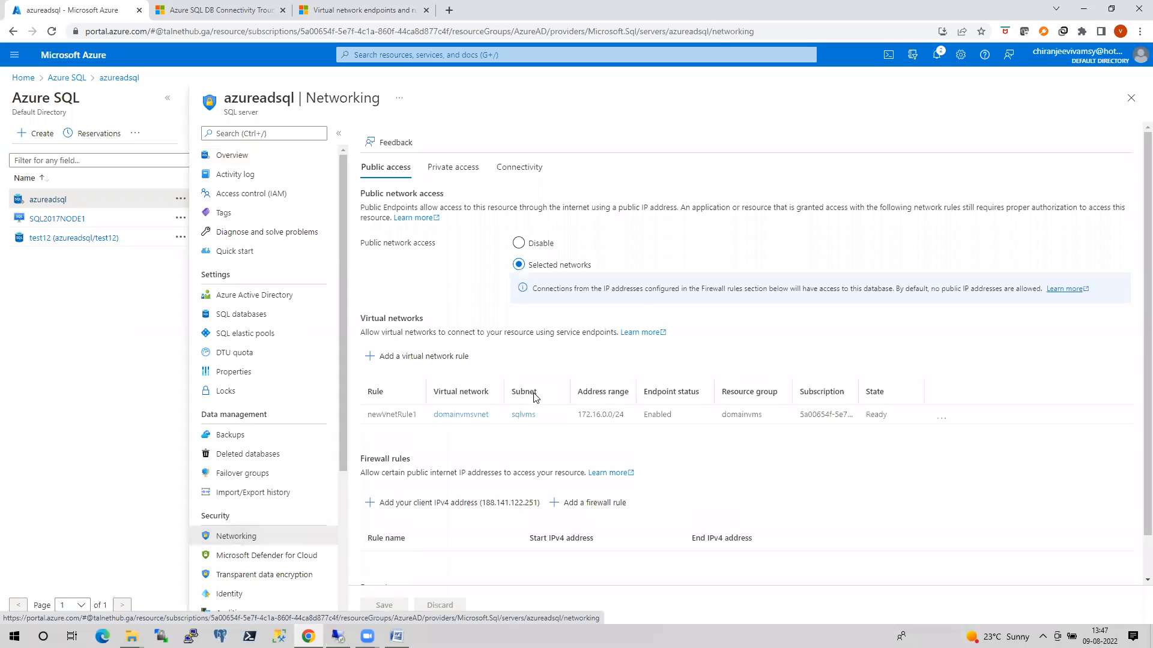
{"action": "left_click", "coordinate": [447, 171]}
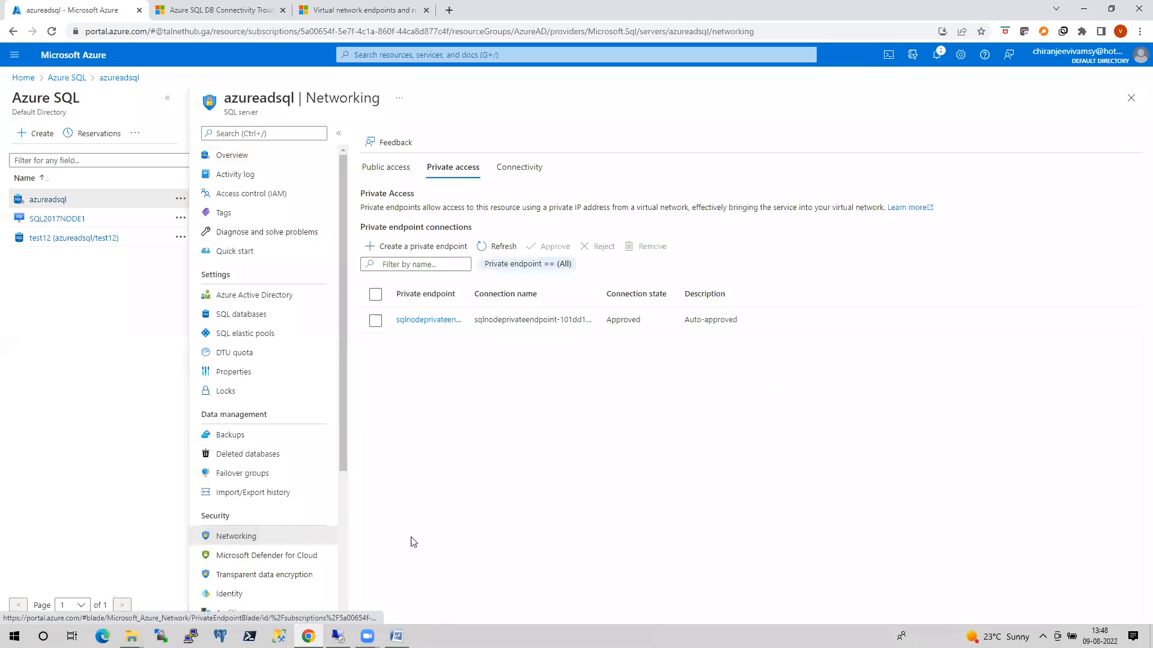
{"action": "left_click", "coordinate": [428, 320]}
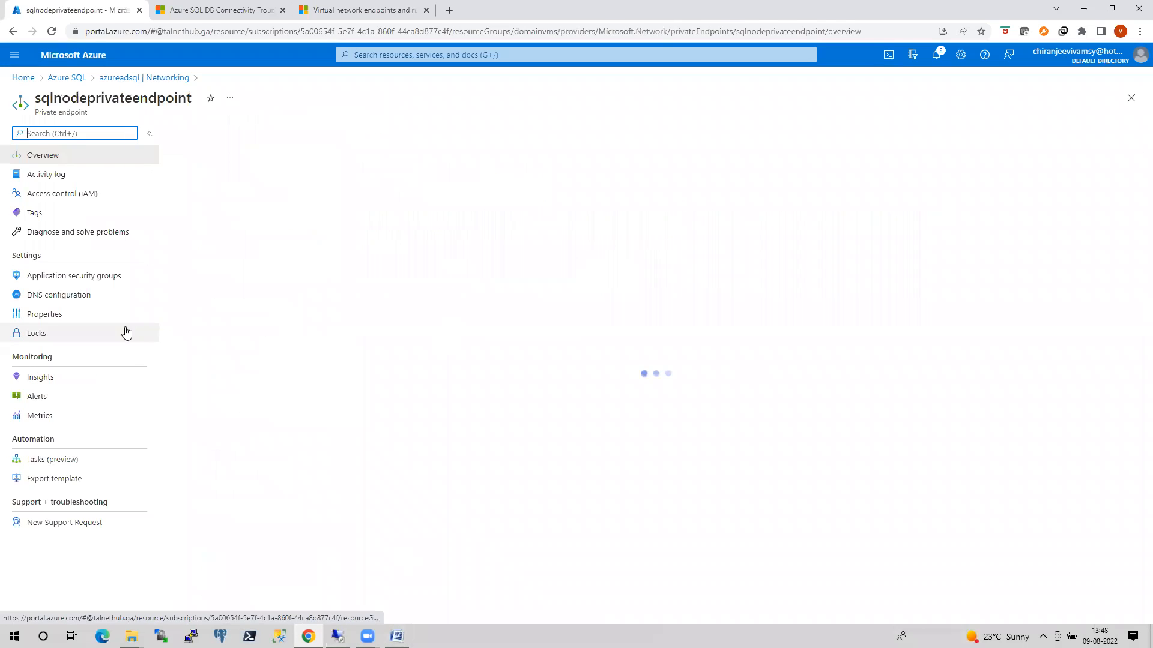
{"action": "left_click", "coordinate": [61, 296]}
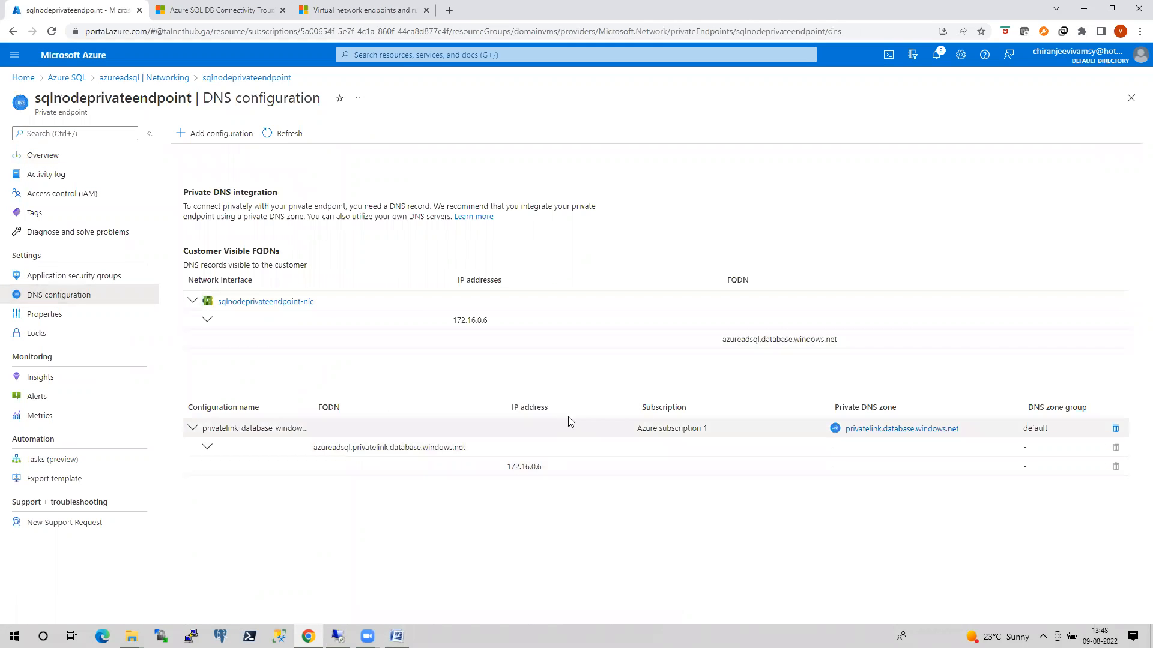
{"action": "left_click", "coordinate": [895, 429]}
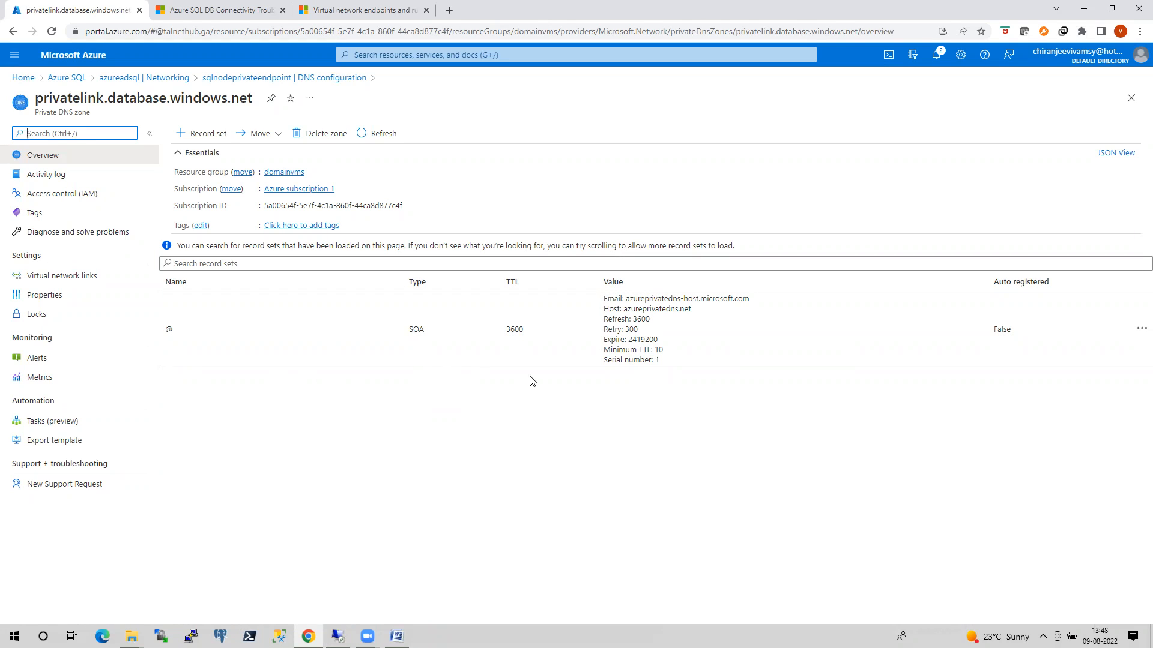
Add an A record set named azureadsql with IP address 172.16.0.6 to the privatelink.database.windows.net zone.
{"action": "left_click", "coordinate": [201, 142]}
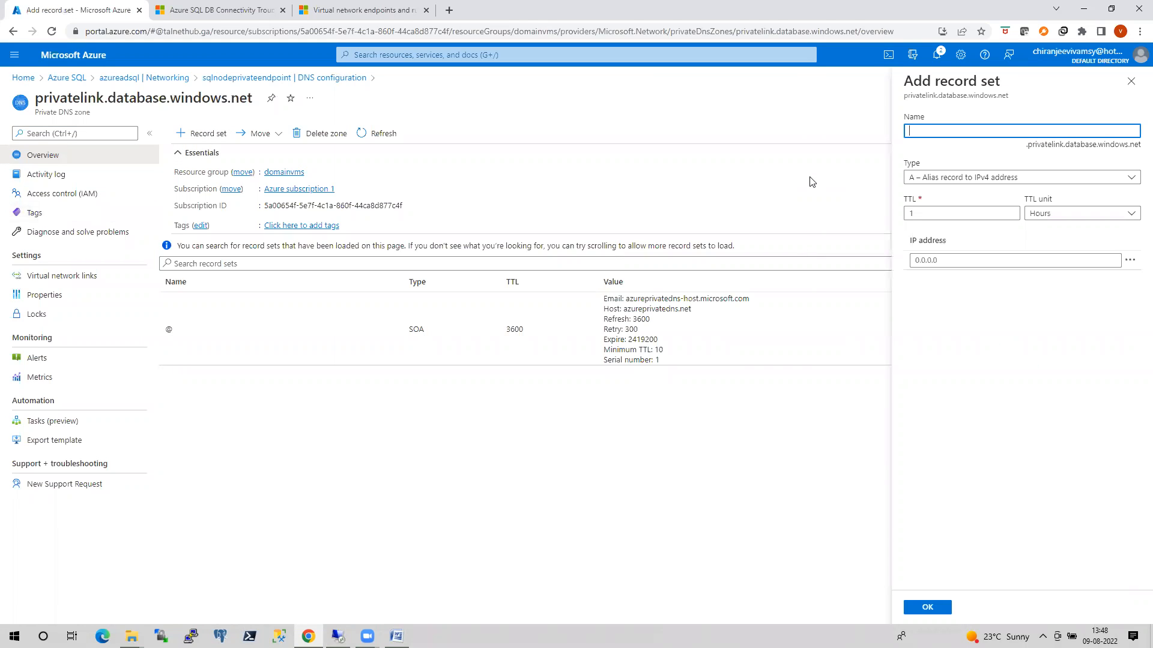
{"action": "type", "text": "azureadsql"}
{"action": "left_click", "coordinate": [952, 259]}
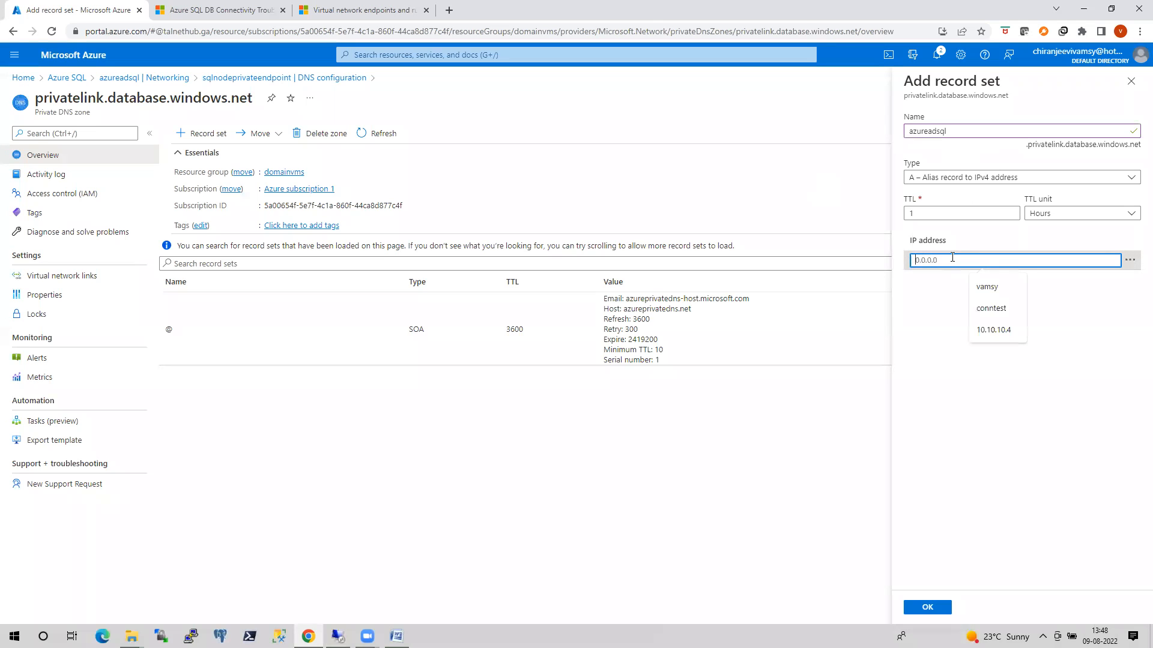
{"action": "type", "text": "1"}
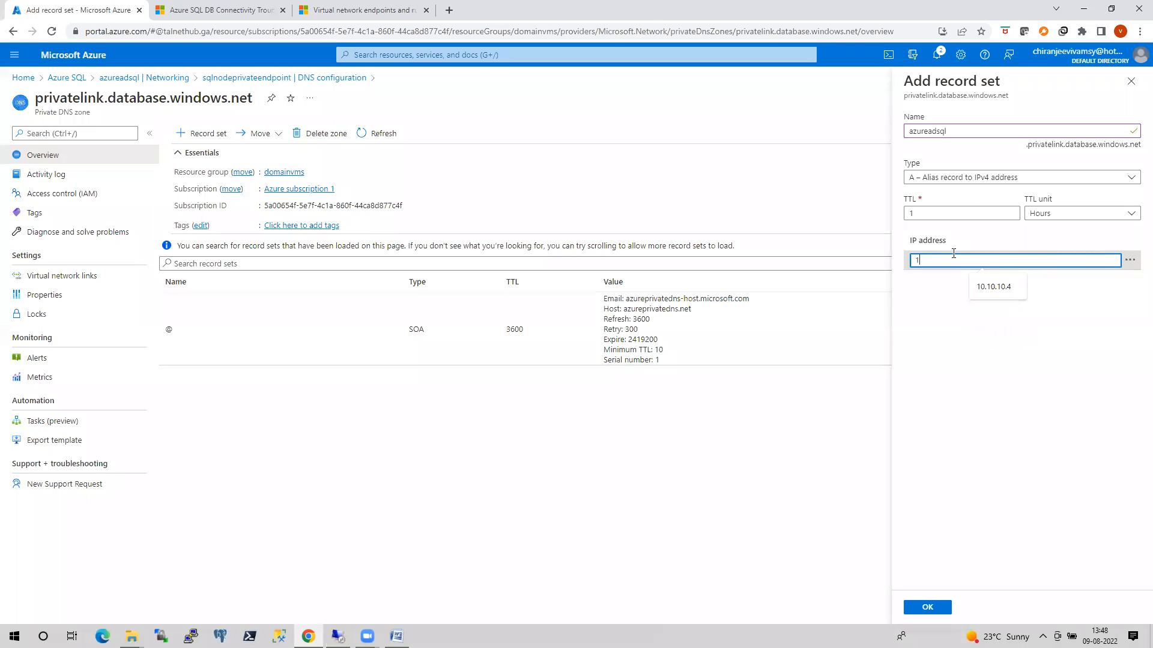
{"action": "type", "text": "72.16"}
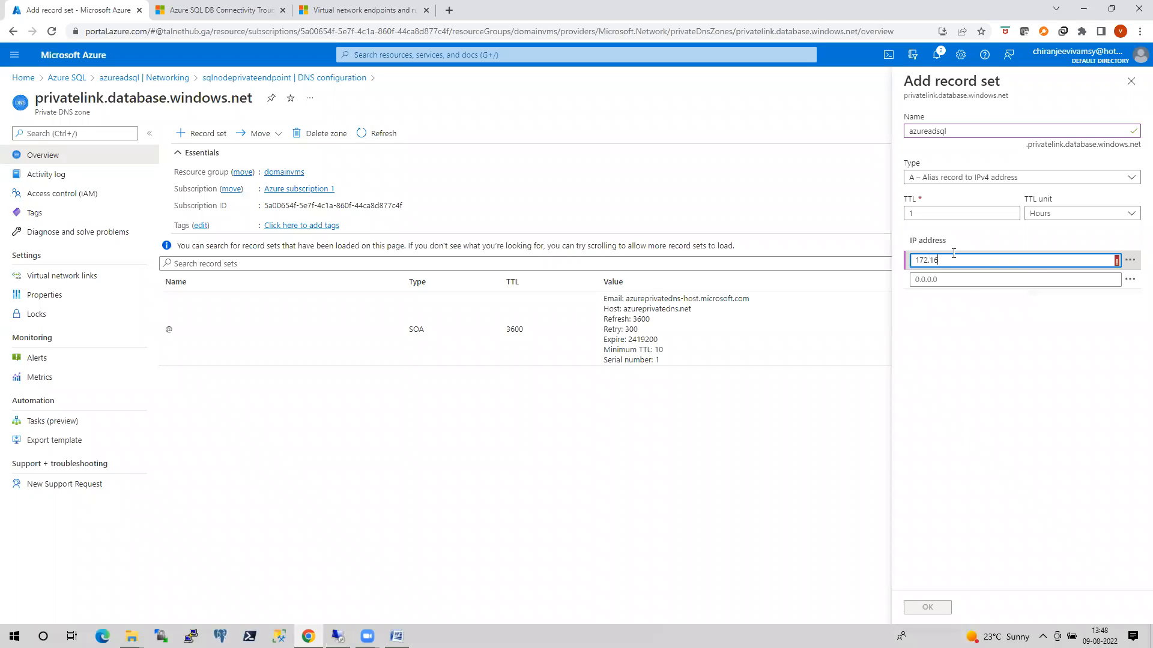
{"action": "type", "text": ".0.6"}
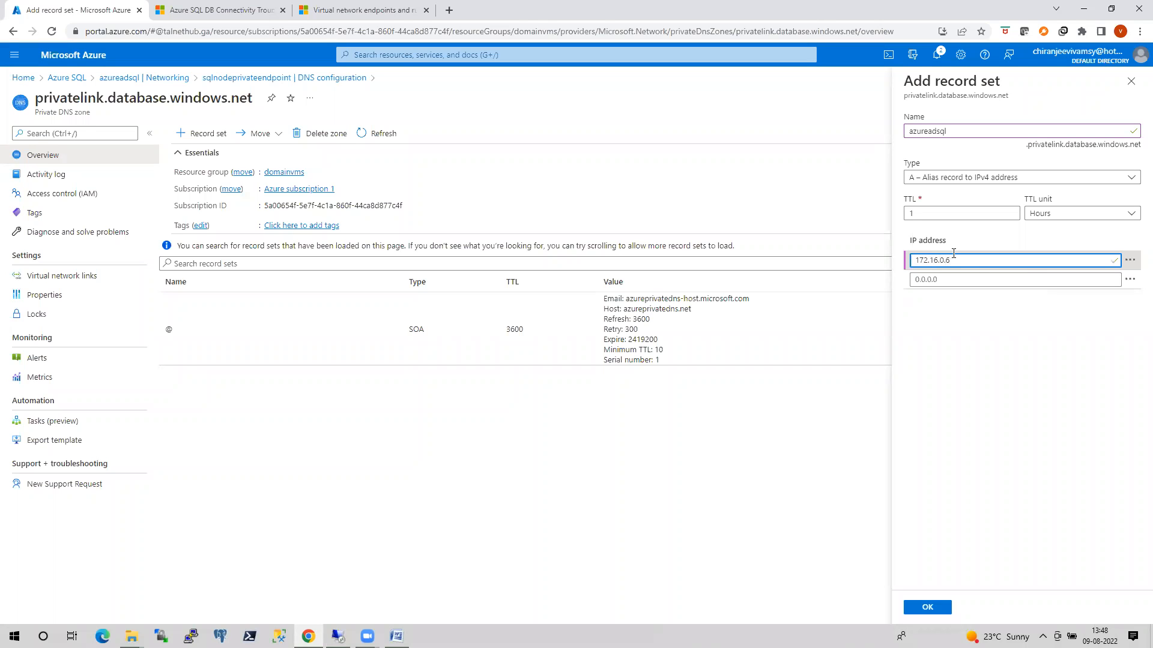
{"action": "left_click", "coordinate": [930, 609]}
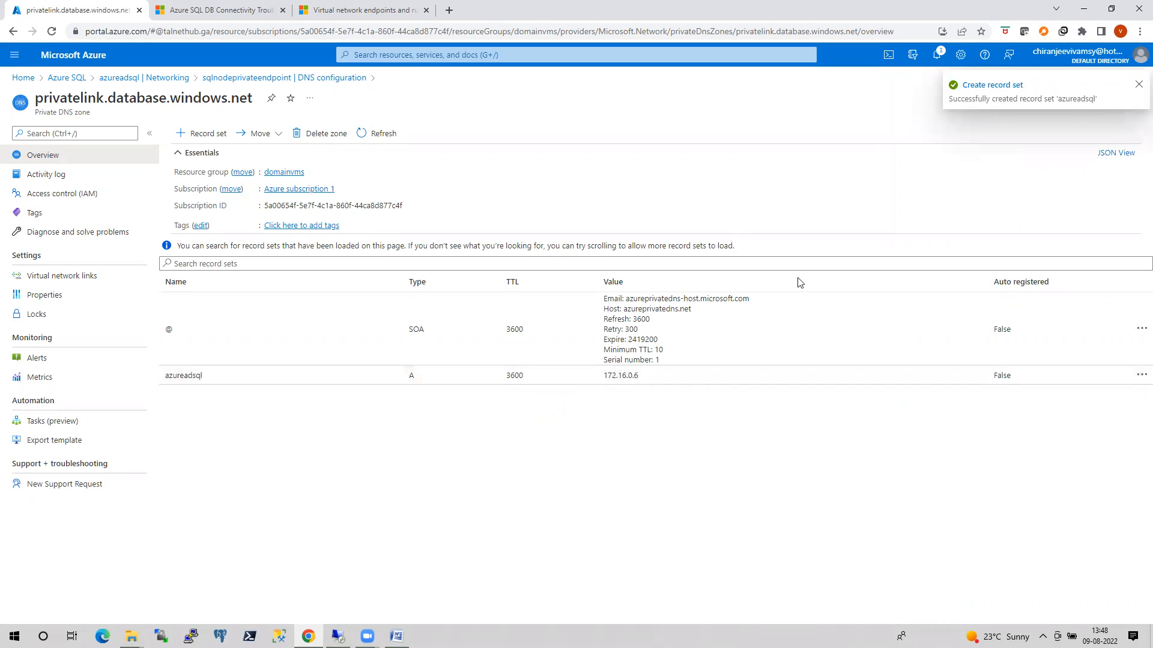
Switch to the VM's Command Prompt and rerun nslookup azureadsql.database.windows.net.
{"action": "left_click", "coordinate": [338, 637]}
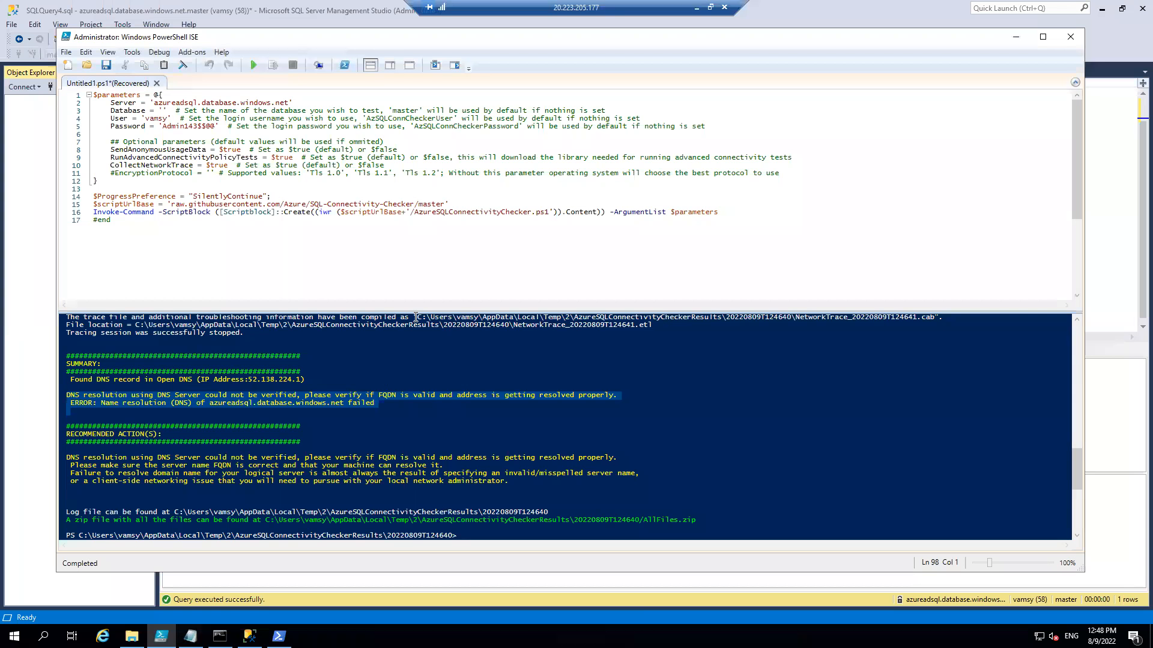
{"action": "left_click", "coordinate": [219, 636]}
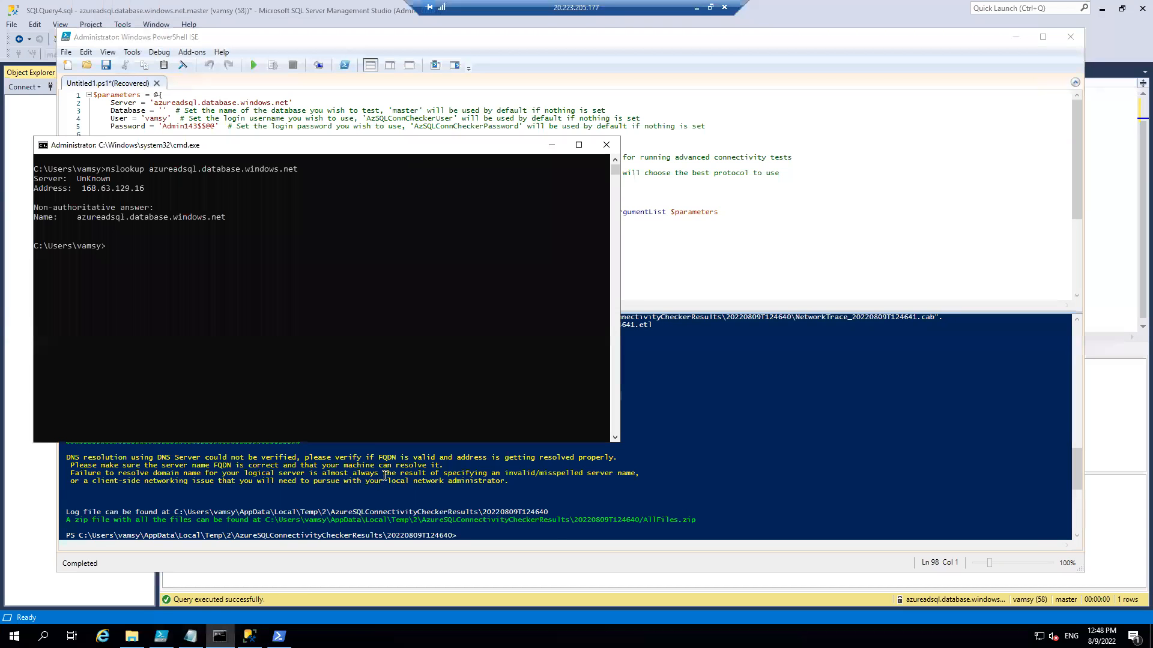
{"action": "key", "text": "Up"}
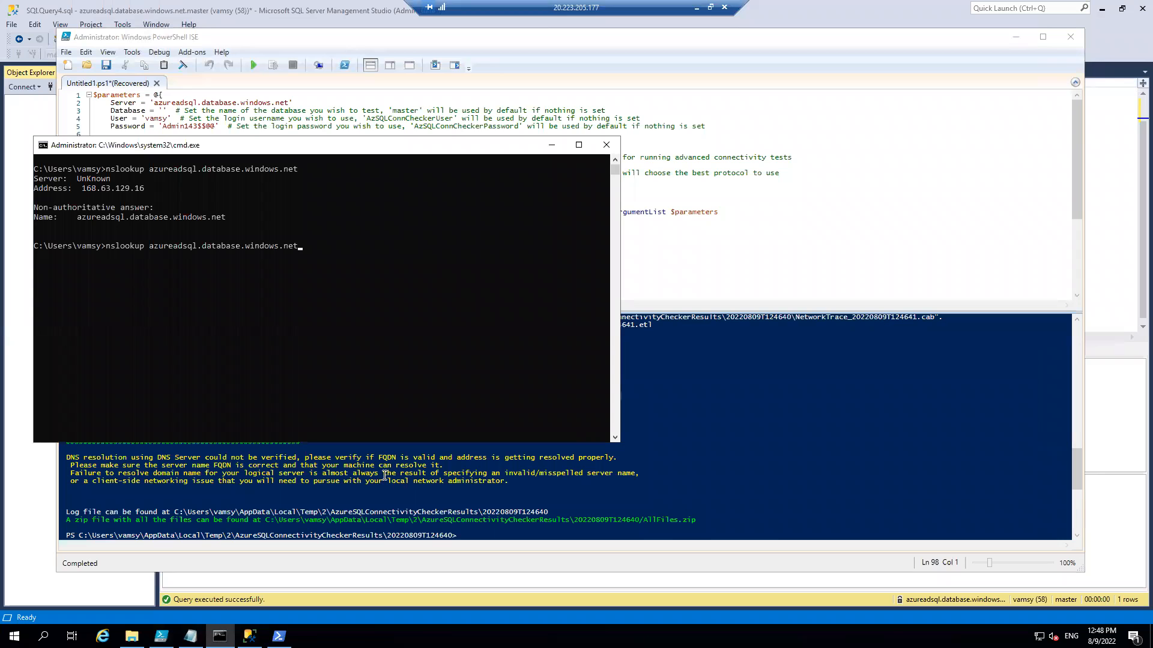
{"action": "key", "text": "Return"}
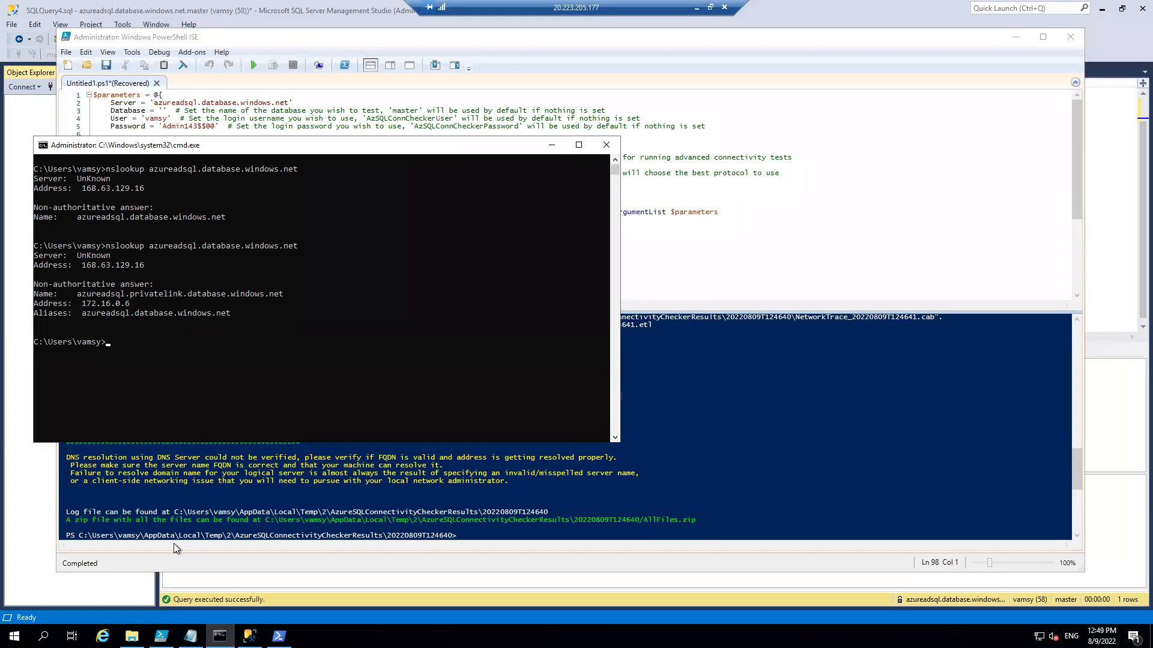
Rerun tnc azureadsql.database.windows.net -port 1433 in the VM's PowerShell, then bring the PowerShell ISE window forward.
{"action": "left_click", "coordinate": [278, 636]}
{"action": "key", "text": "Up"}
{"action": "key", "text": "Return"}
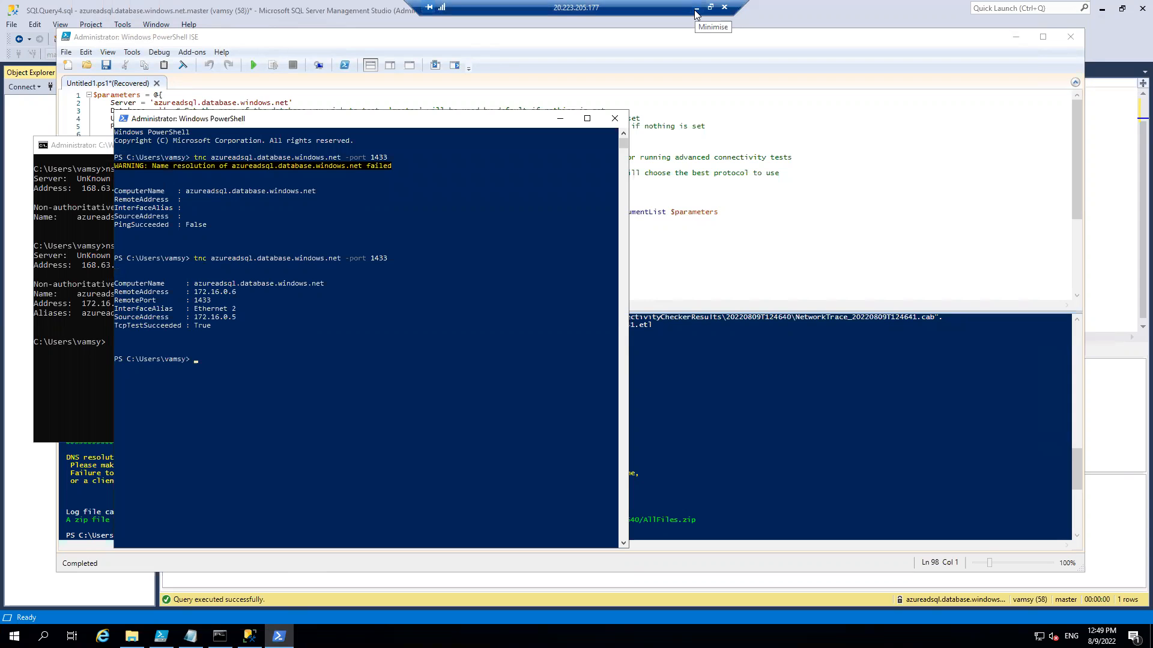
{"action": "left_click", "coordinate": [860, 264]}
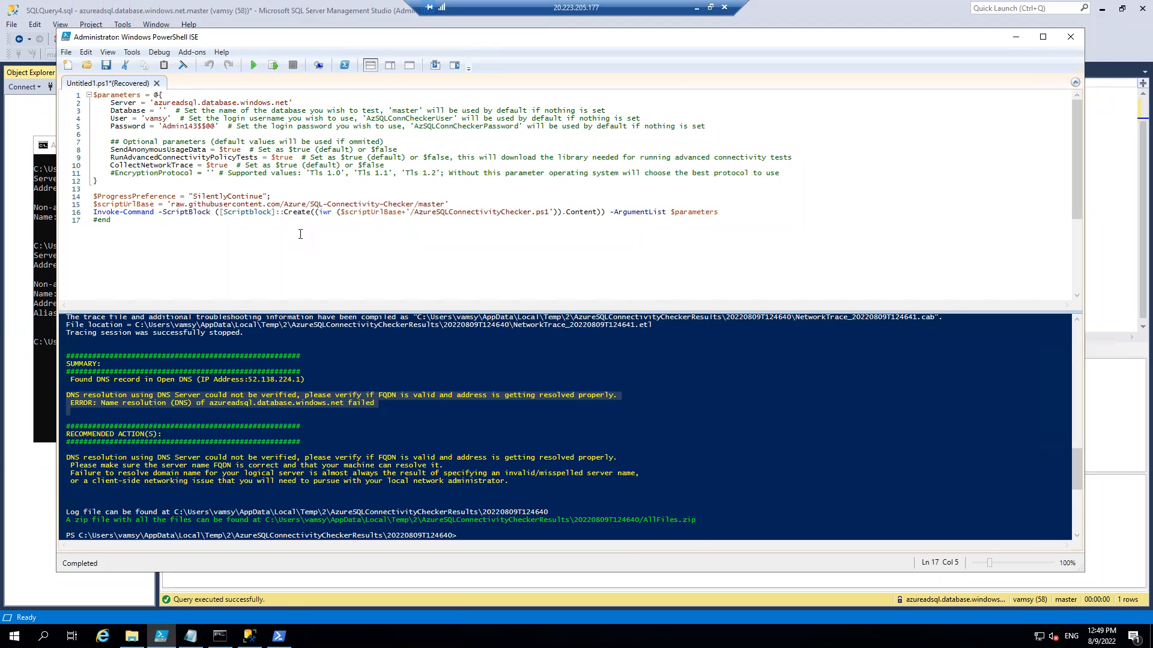
Back in the Azure portal, examine the private IP addresses in sqlnodeprivateendpoint's DNS configuration, reached through the azureadsql server's networking settings.
{"action": "left_click", "coordinate": [697, 7]}
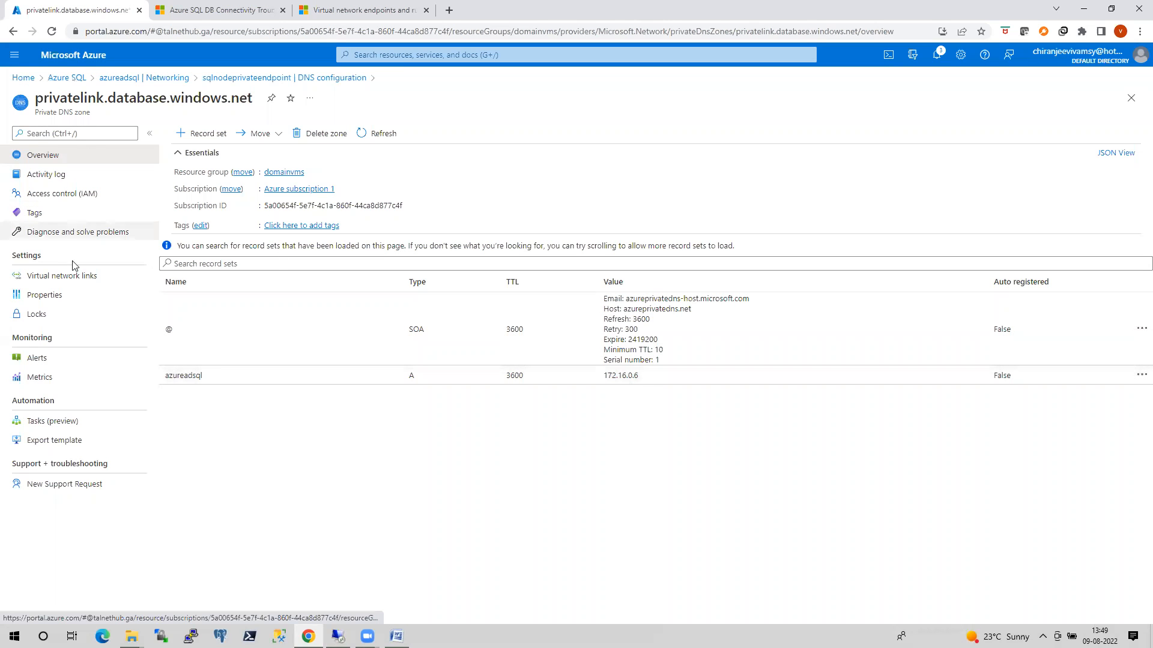
{"action": "left_click", "coordinate": [59, 80]}
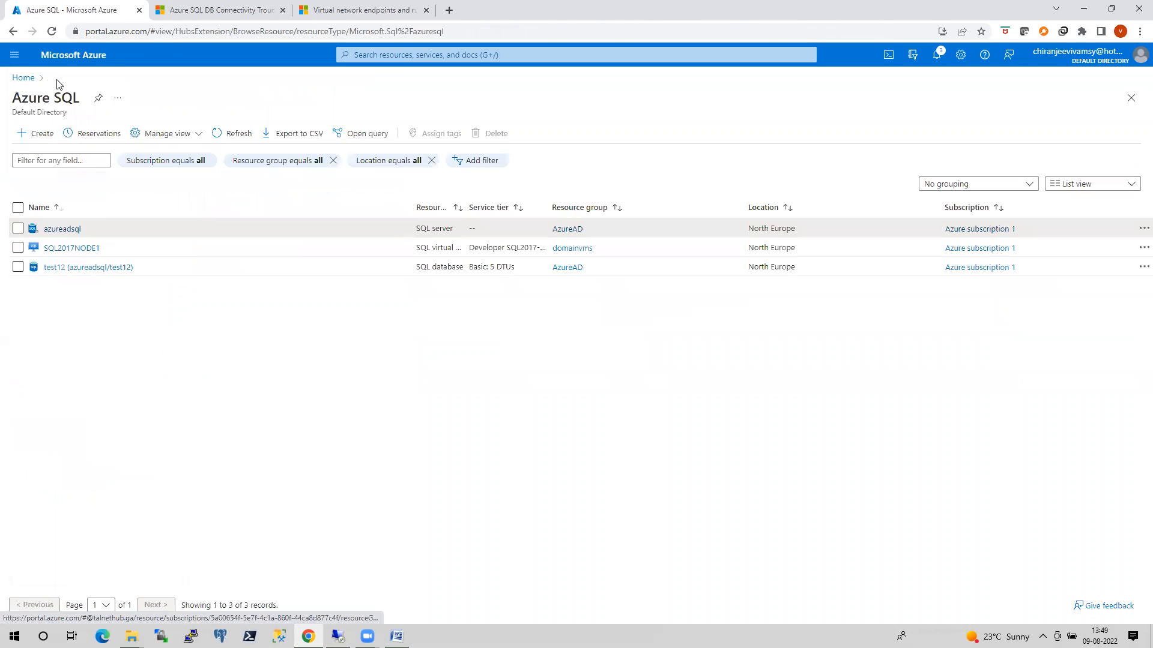
{"action": "left_click", "coordinate": [60, 229]}
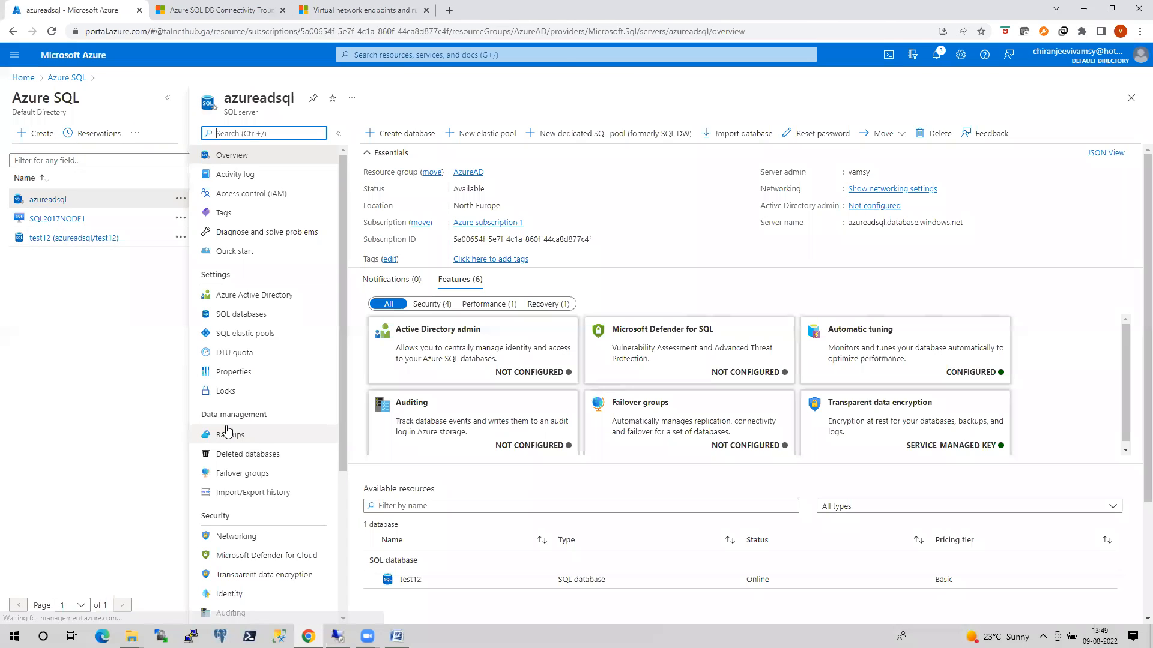
{"action": "left_click", "coordinate": [236, 536]}
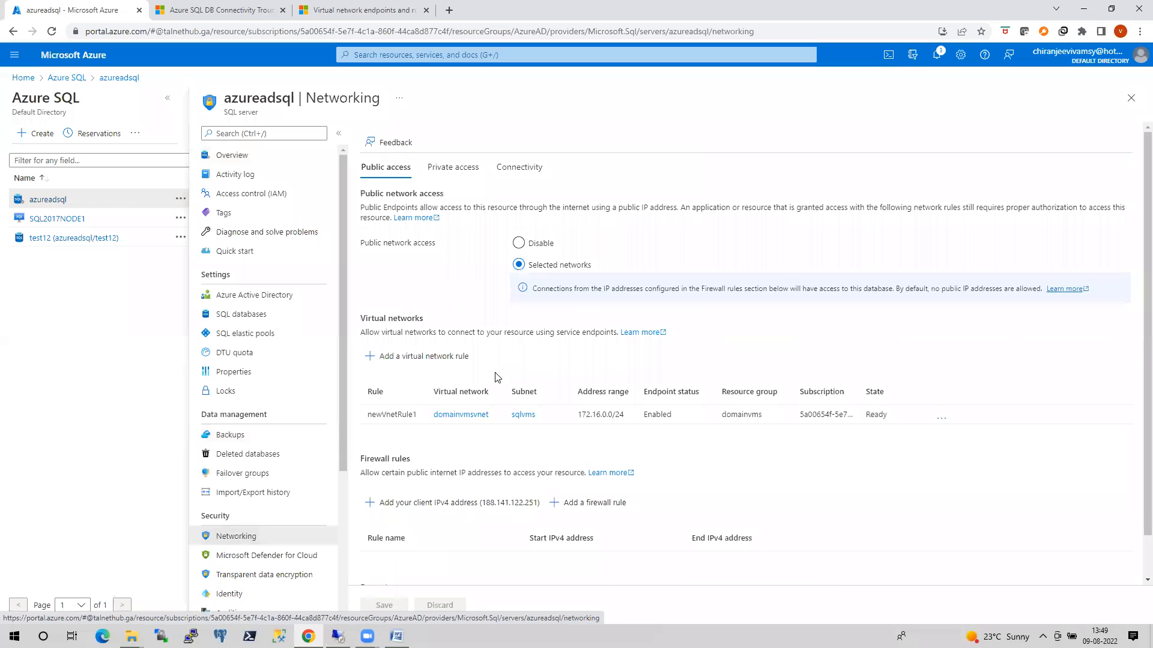
{"action": "left_click", "coordinate": [471, 173]}
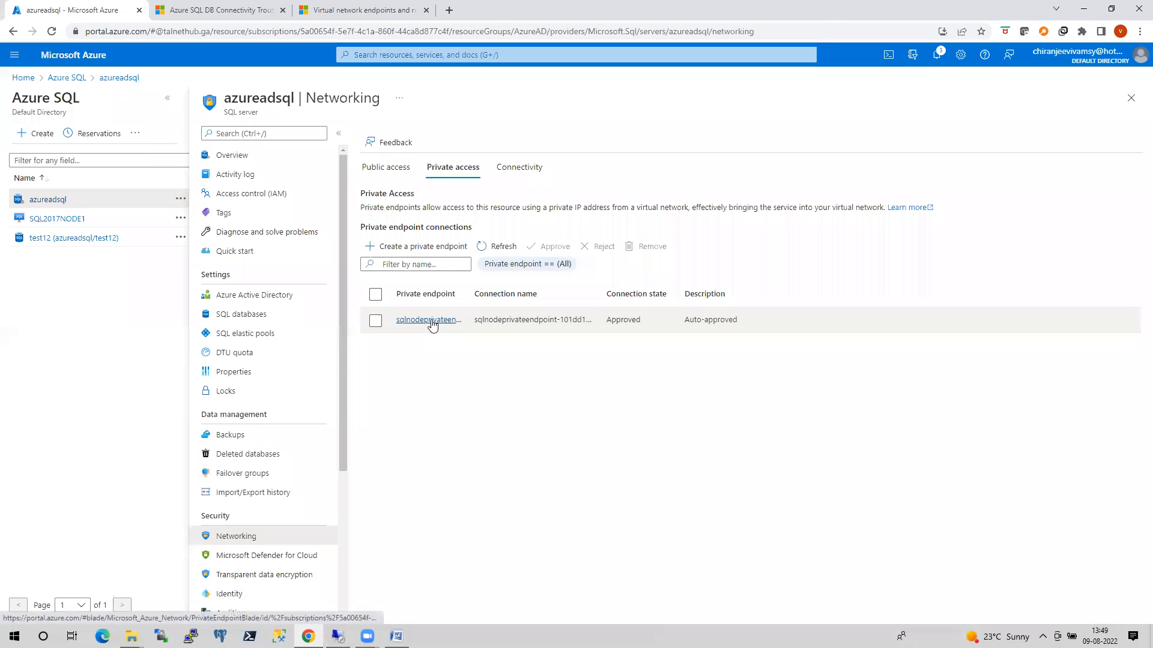
{"action": "left_click", "coordinate": [430, 321]}
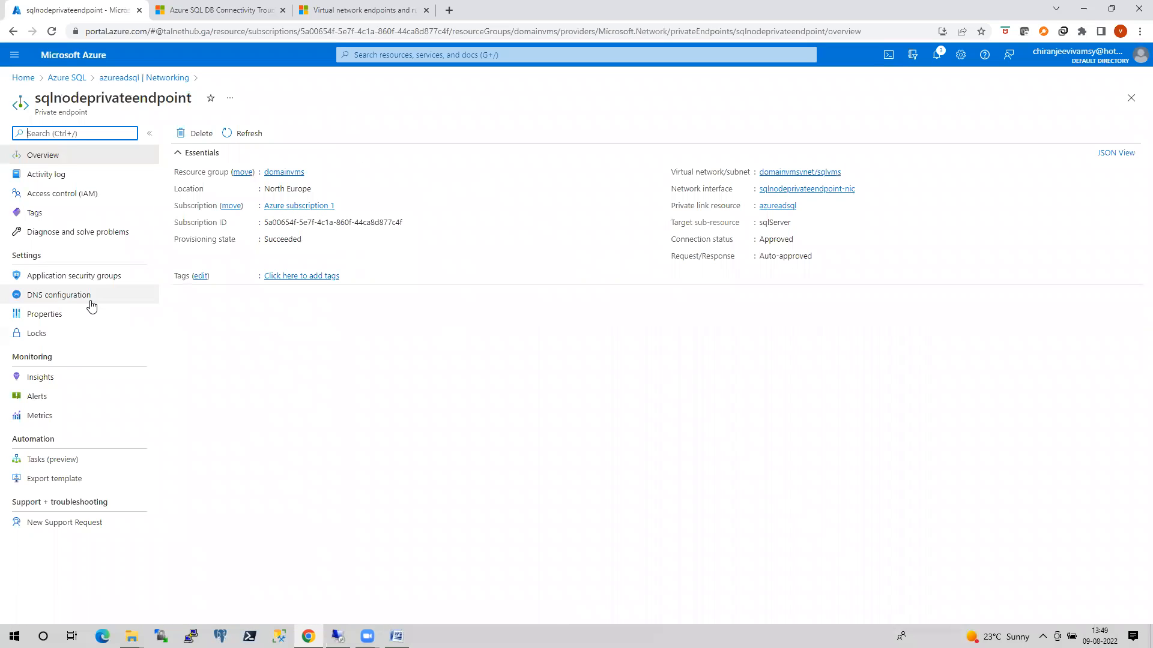
{"action": "left_click", "coordinate": [51, 300]}
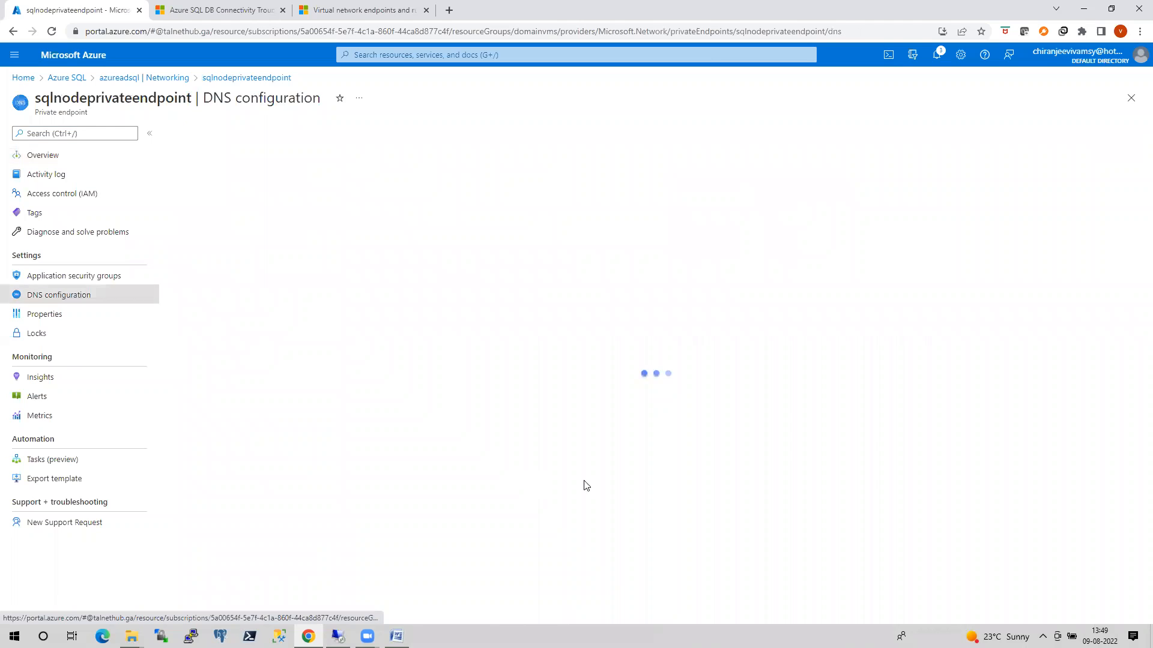
{"action": "left_click_drag", "start_coordinate": [553, 468], "coordinate": [500, 471]}
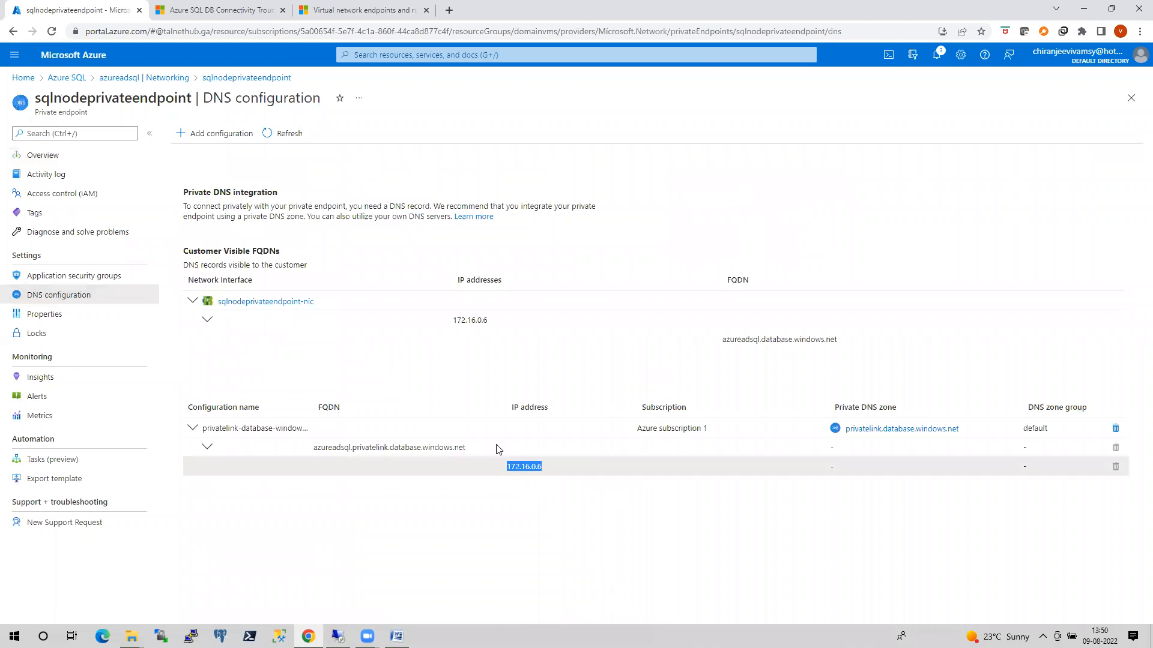
{"action": "left_click_drag", "start_coordinate": [497, 324], "coordinate": [452, 321]}
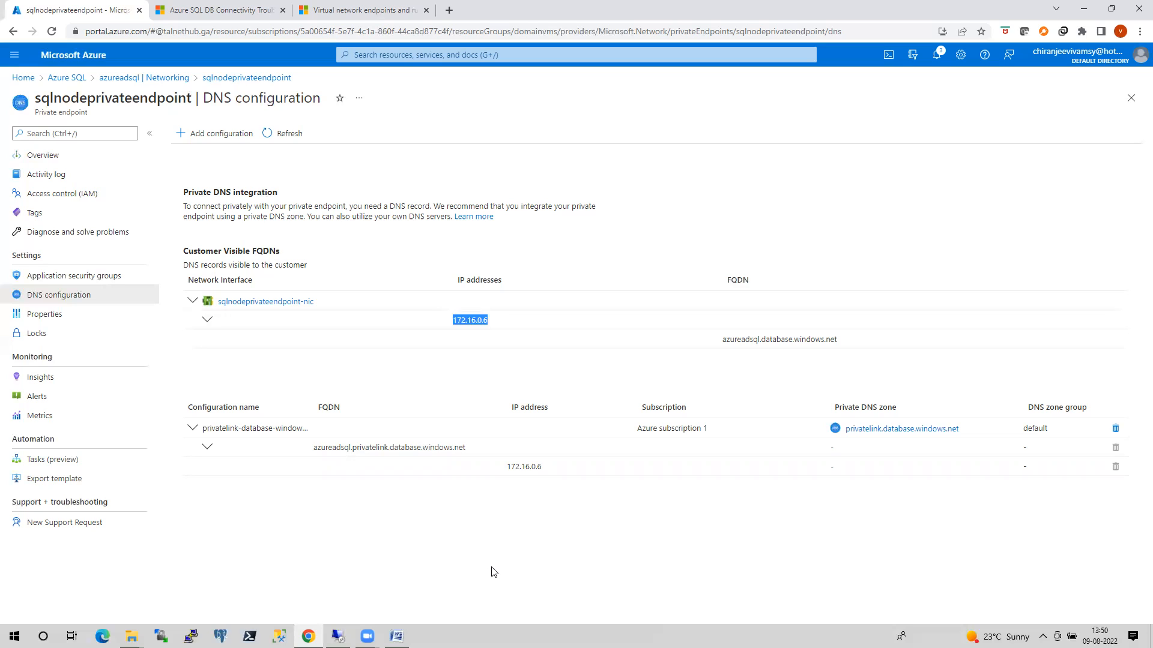
{"action": "key", "text": "alt+Tab"}
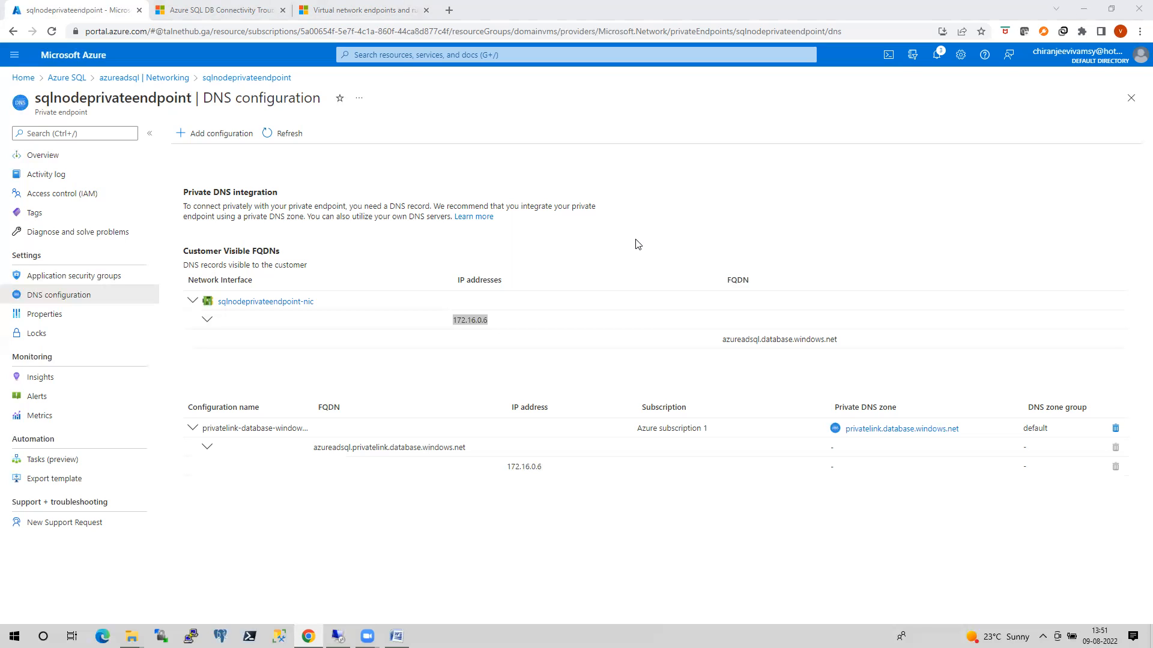
Return to the azureadsql server's networking settings and view its private endpoint connections.
{"action": "left_click", "coordinate": [76, 81]}
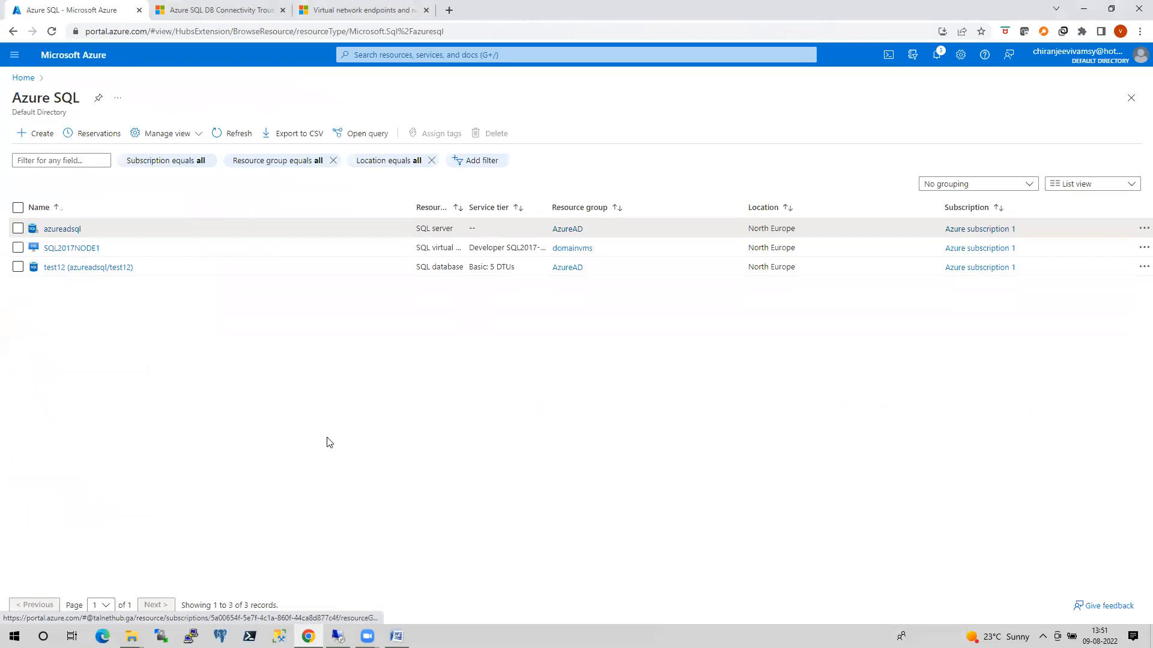
{"action": "left_click", "coordinate": [63, 230]}
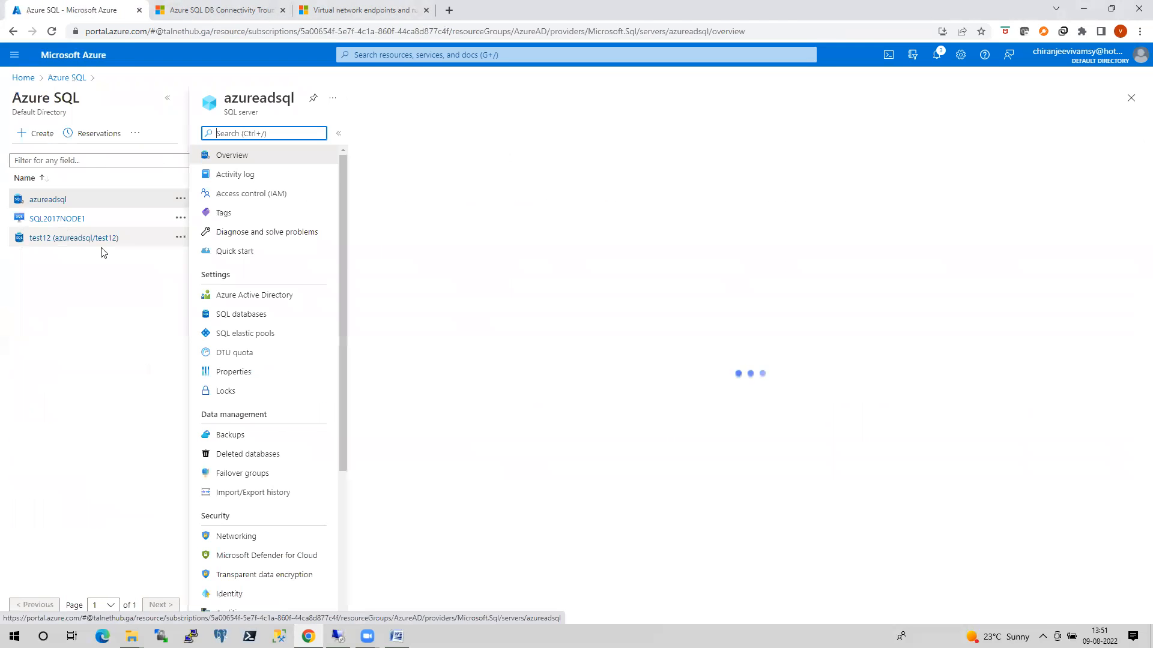
{"action": "left_click", "coordinate": [241, 539]}
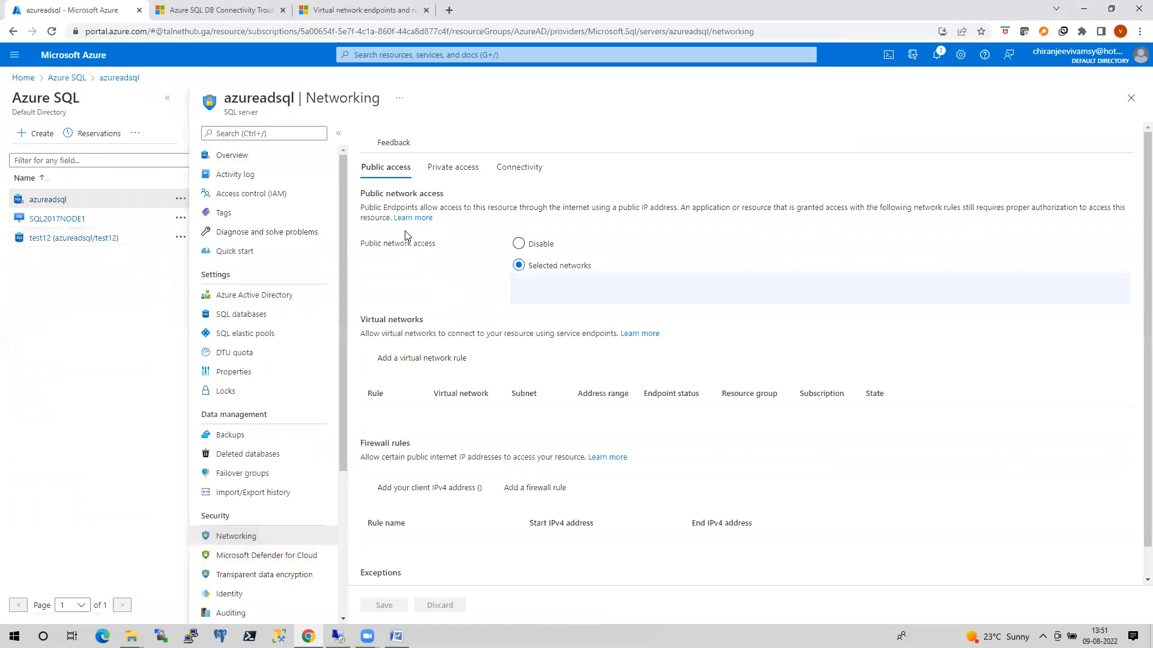
{"action": "left_click", "coordinate": [445, 173]}
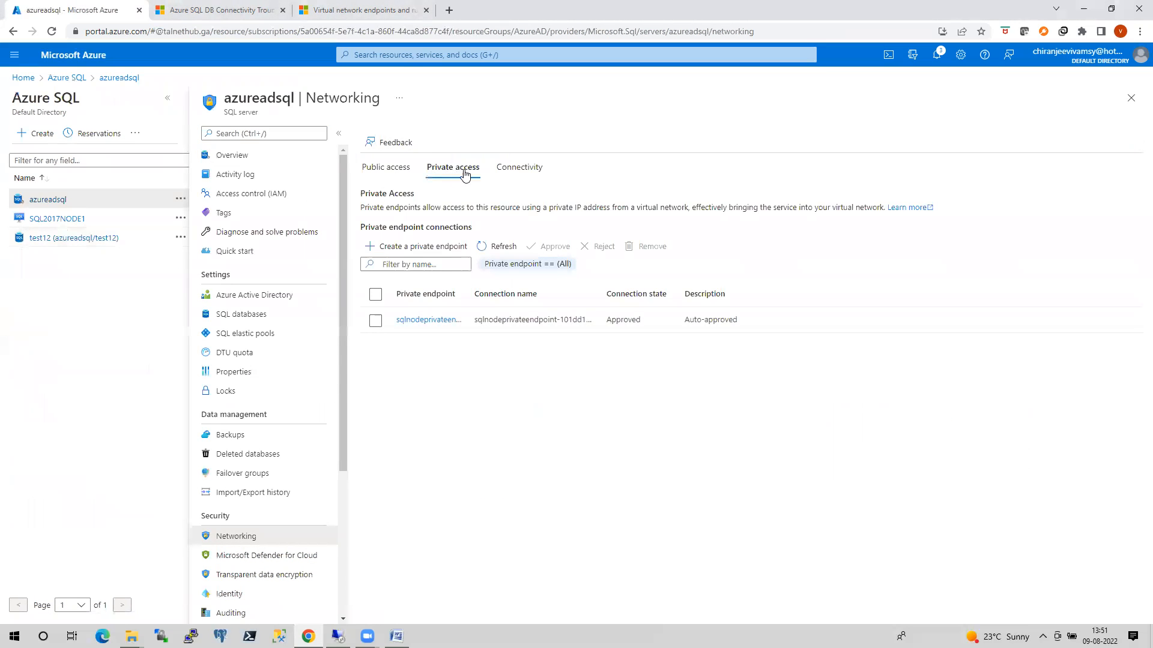
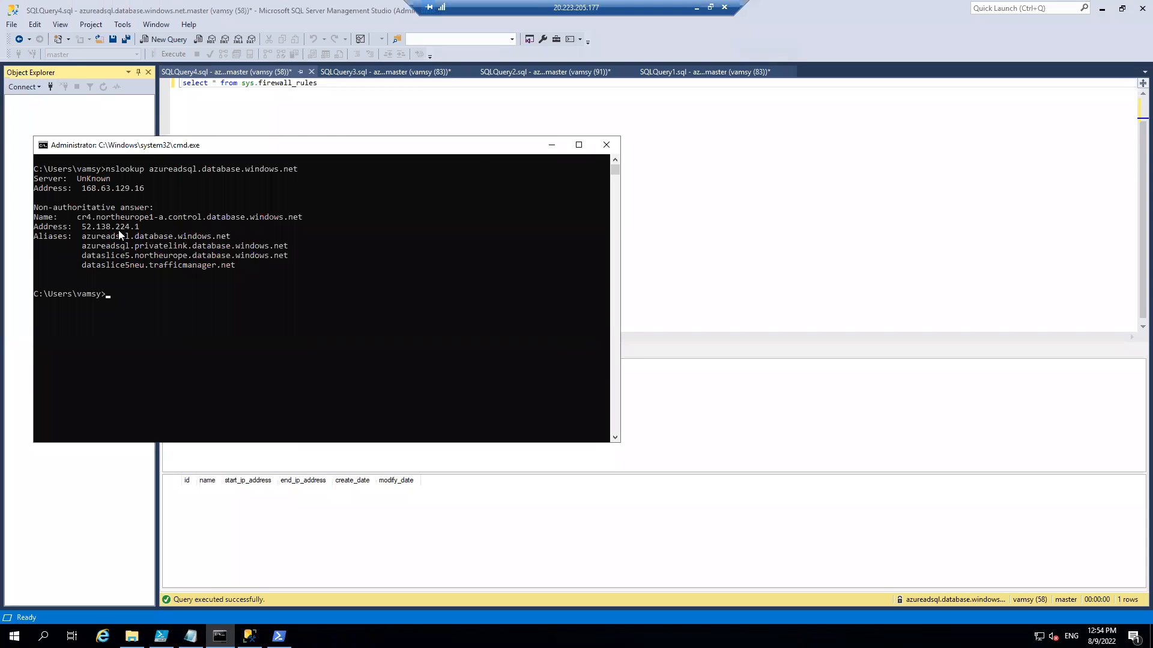
Switch to the Azure portal and view the azureadsql server's private endpoint connections in its networking settings.
{"action": "left_click", "coordinate": [696, 9]}
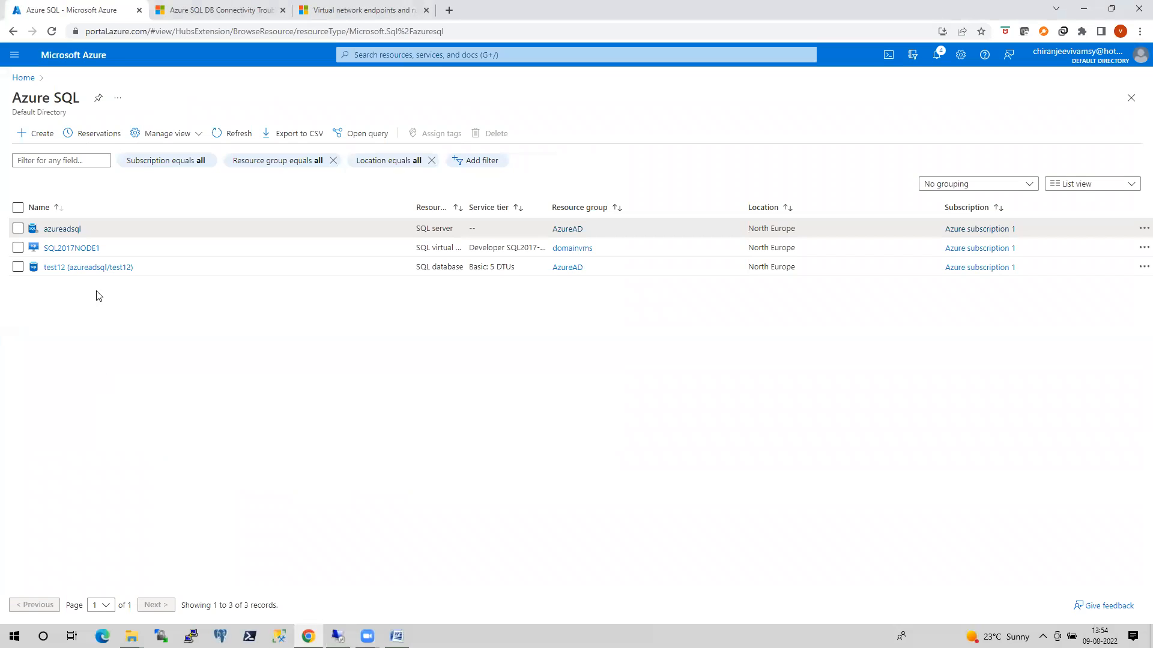
{"action": "left_click", "coordinate": [71, 229]}
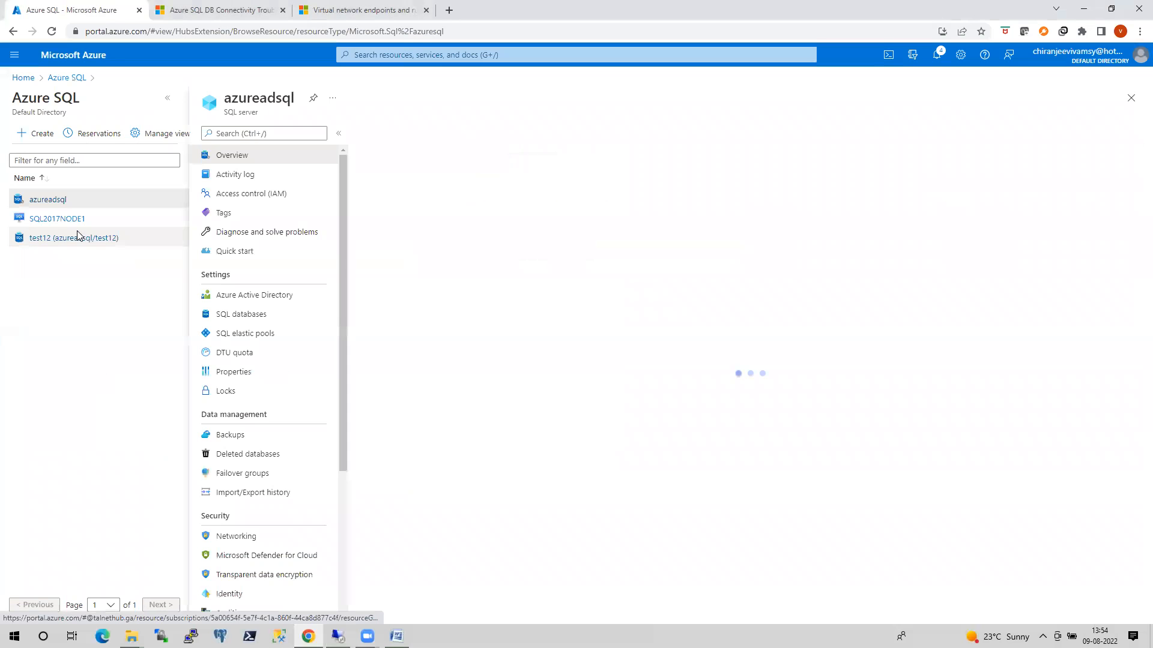
{"action": "left_click", "coordinate": [252, 539]}
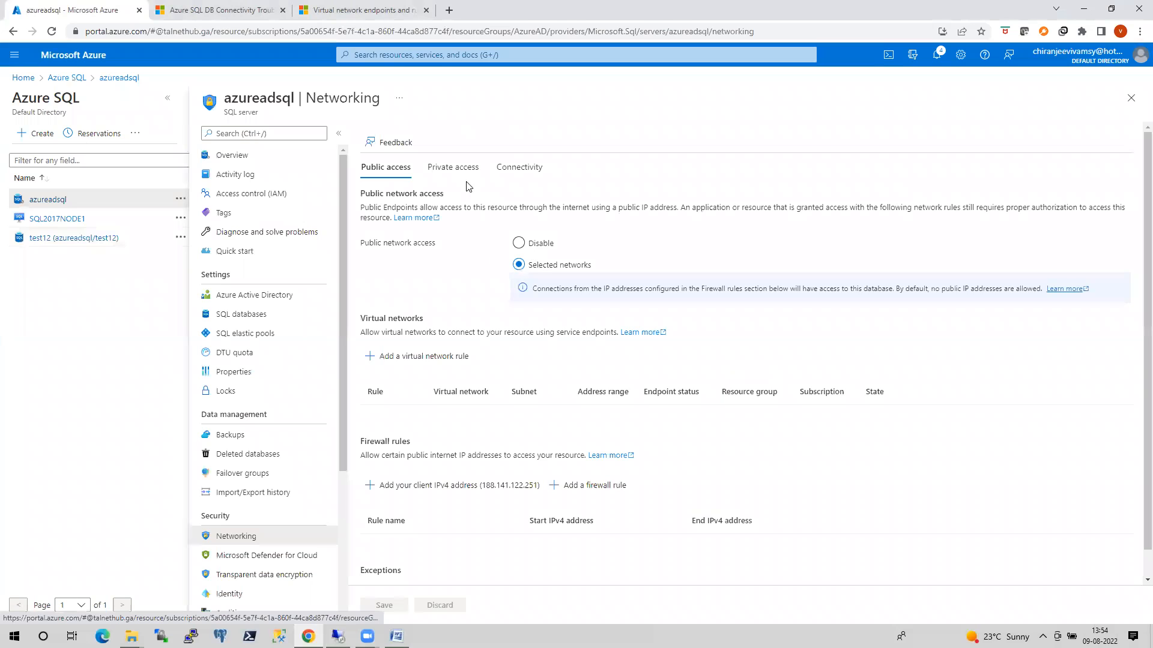
{"action": "left_click", "coordinate": [455, 168]}
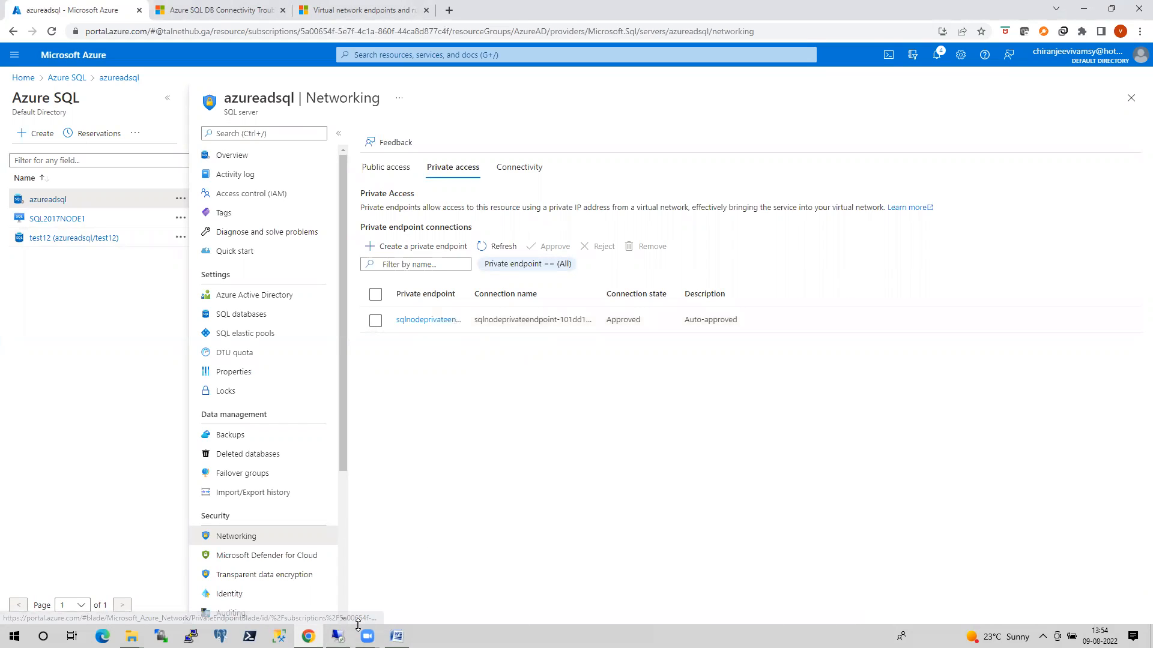
Return to the VM's Command Prompt and examine the privatelink alias and resolved address in the nslookup output.
{"action": "left_click", "coordinate": [337, 635]}
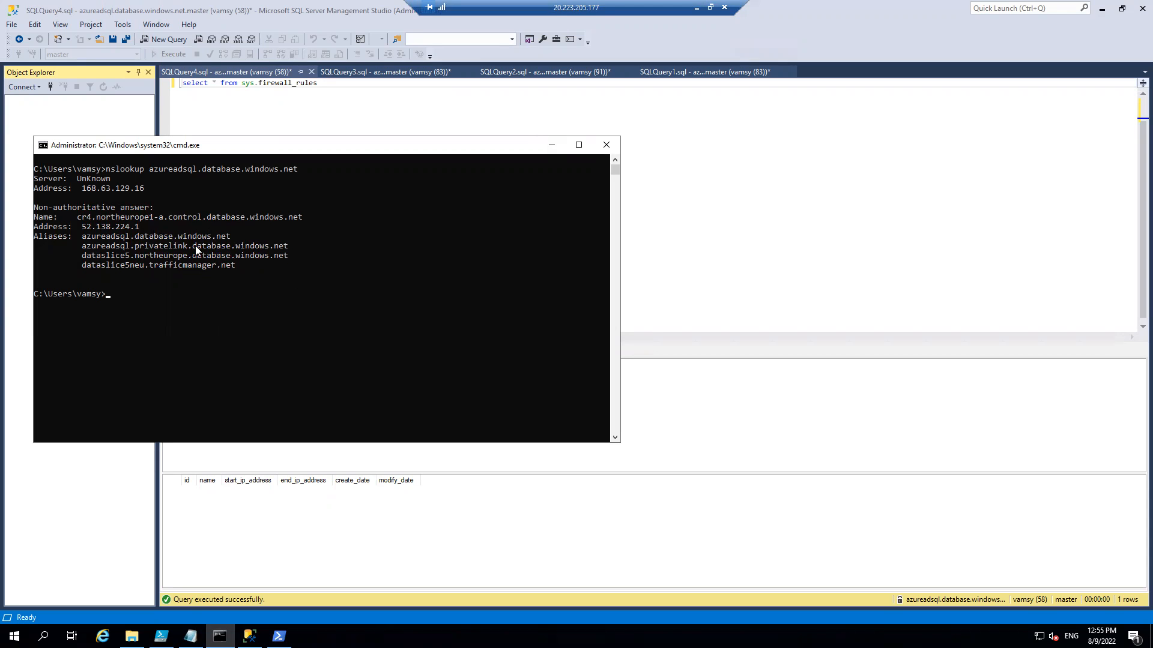
{"action": "left_click_drag", "start_coordinate": [84, 246], "coordinate": [295, 252]}
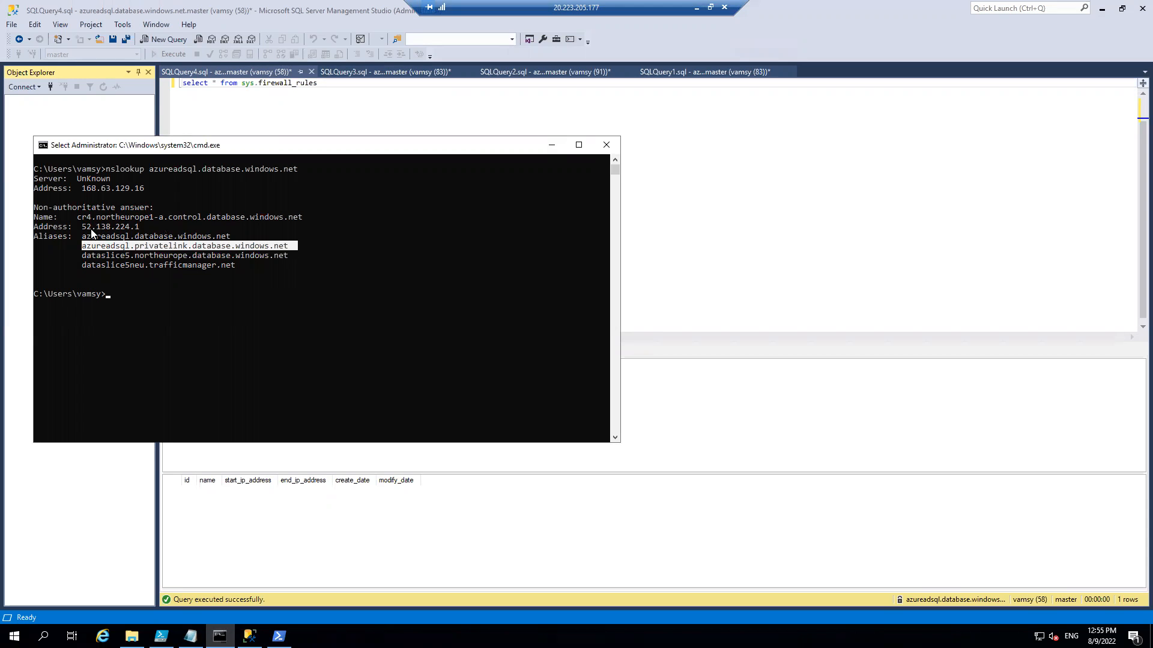
{"action": "left_click_drag", "start_coordinate": [82, 228], "coordinate": [159, 230]}
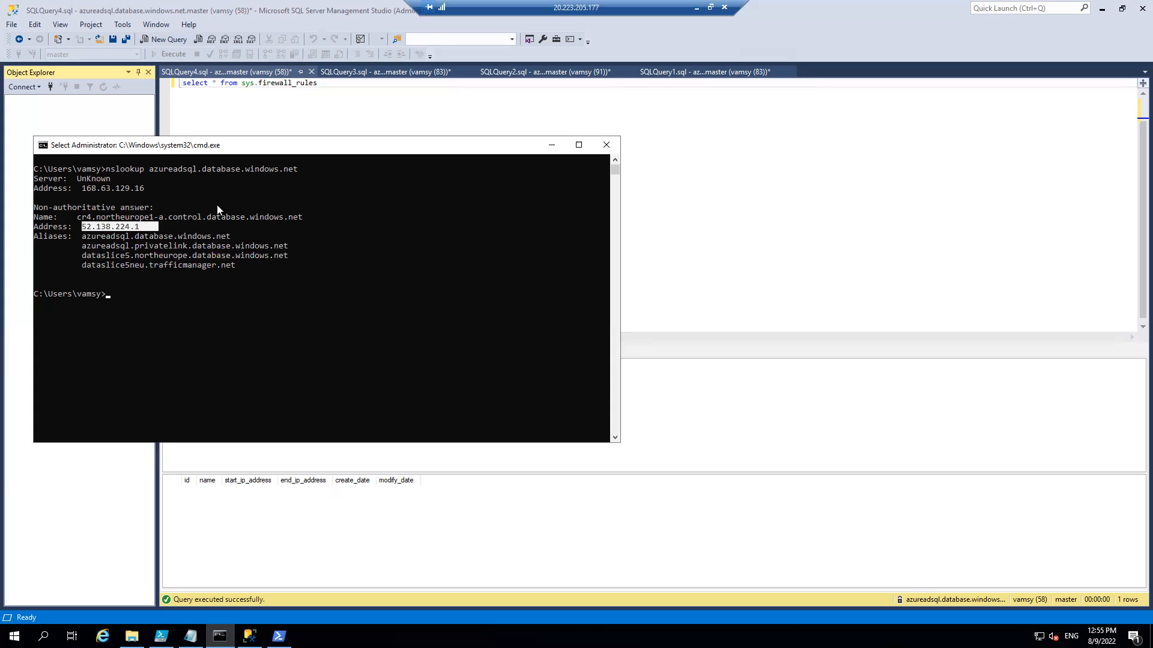
In the Azure portal, examine the azureadsql A record in the private DNS zone linked from sqlnodeprivateendpoint's DNS configuration.
{"action": "left_click", "coordinate": [693, 7]}
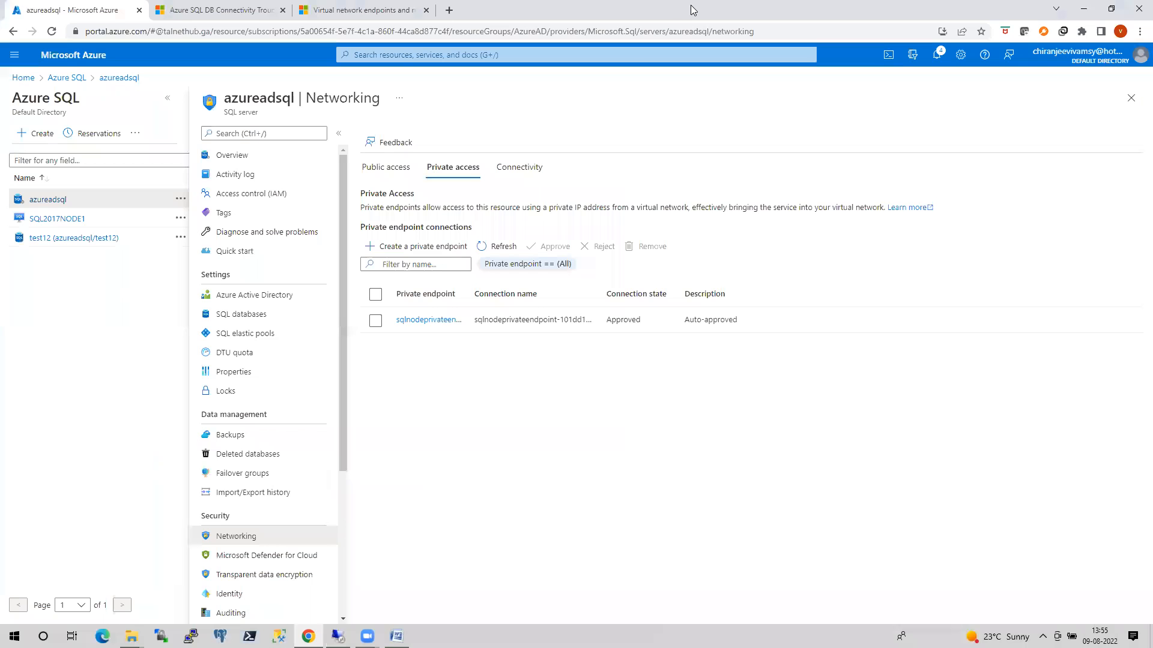
{"action": "left_click", "coordinate": [428, 320]}
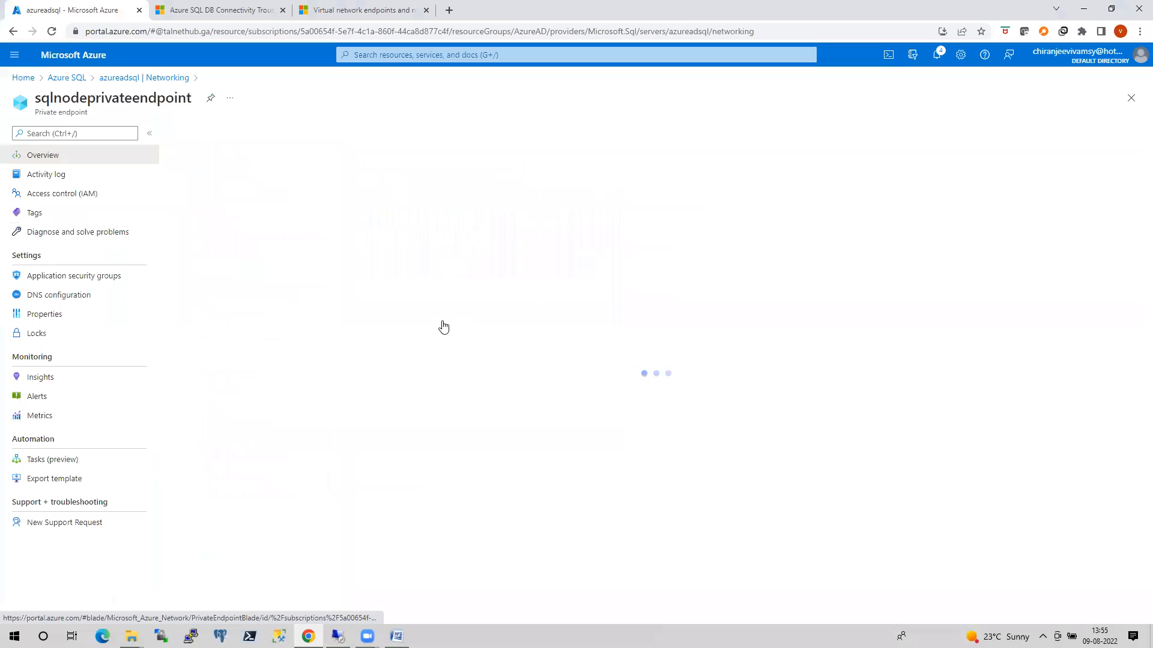
{"action": "left_click", "coordinate": [72, 295]}
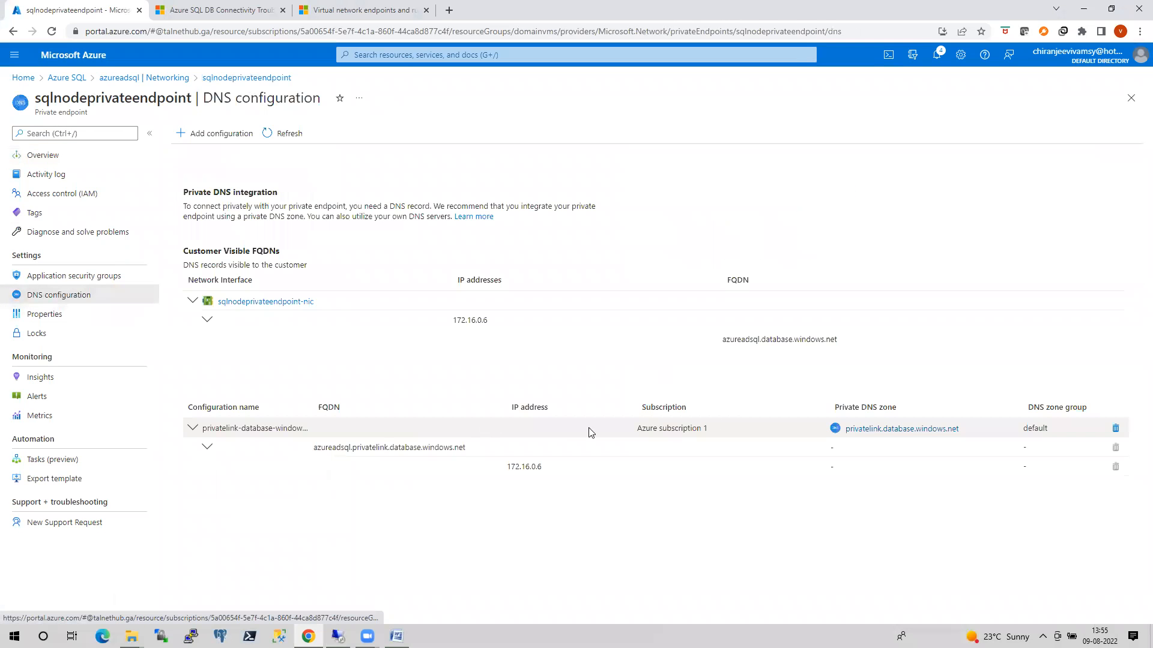
{"action": "left_click", "coordinate": [872, 430]}
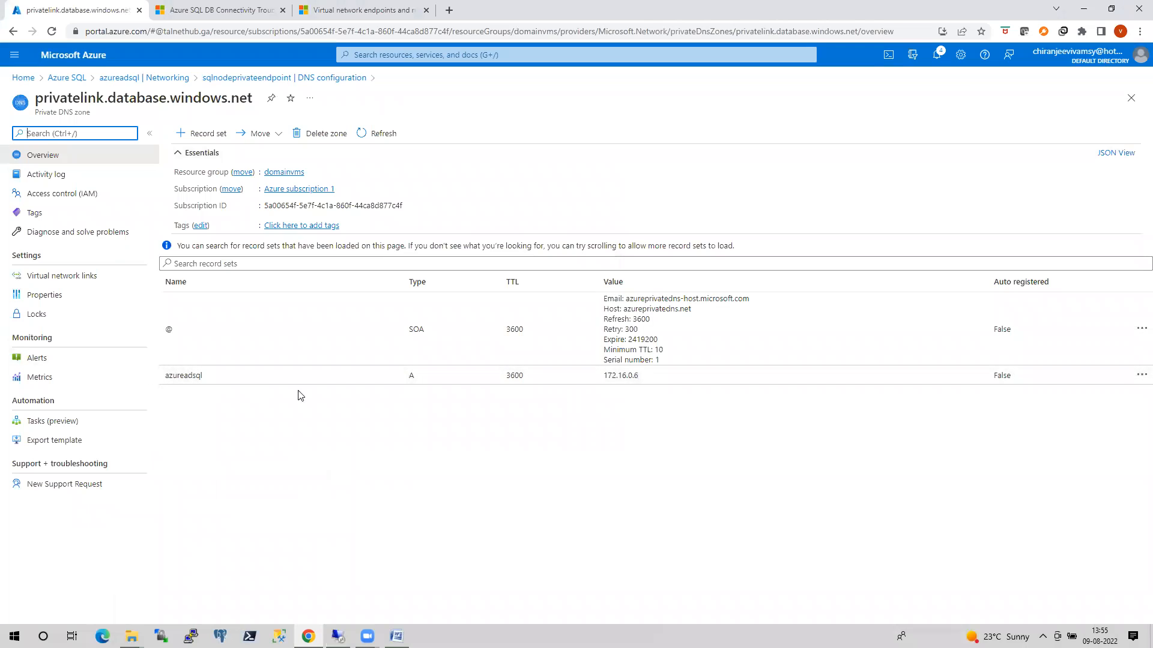
{"action": "left_click", "coordinate": [616, 378]}
{"action": "mouse_move", "coordinate": [616, 378]}
{"action": "left_mouse_down"}
{"action": "mouse_move", "coordinate": [650, 376]}
{"action": "mouse_move", "coordinate": [617, 376]}
{"action": "mouse_move", "coordinate": [612, 390]}
{"action": "left_mouse_up"}
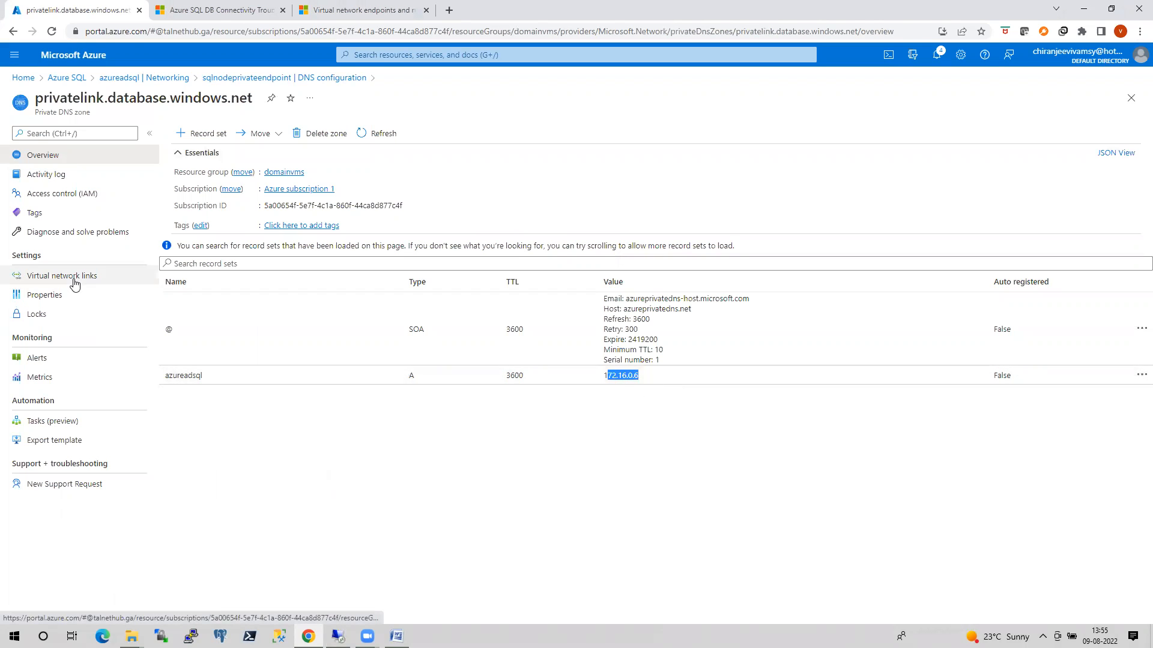
Add a virtual network link named testlivedmoi from the privatelink.database.windows.net zone to domainvmsvnet (domainvms), with auto registration enabled.
{"action": "left_click", "coordinate": [72, 278]}
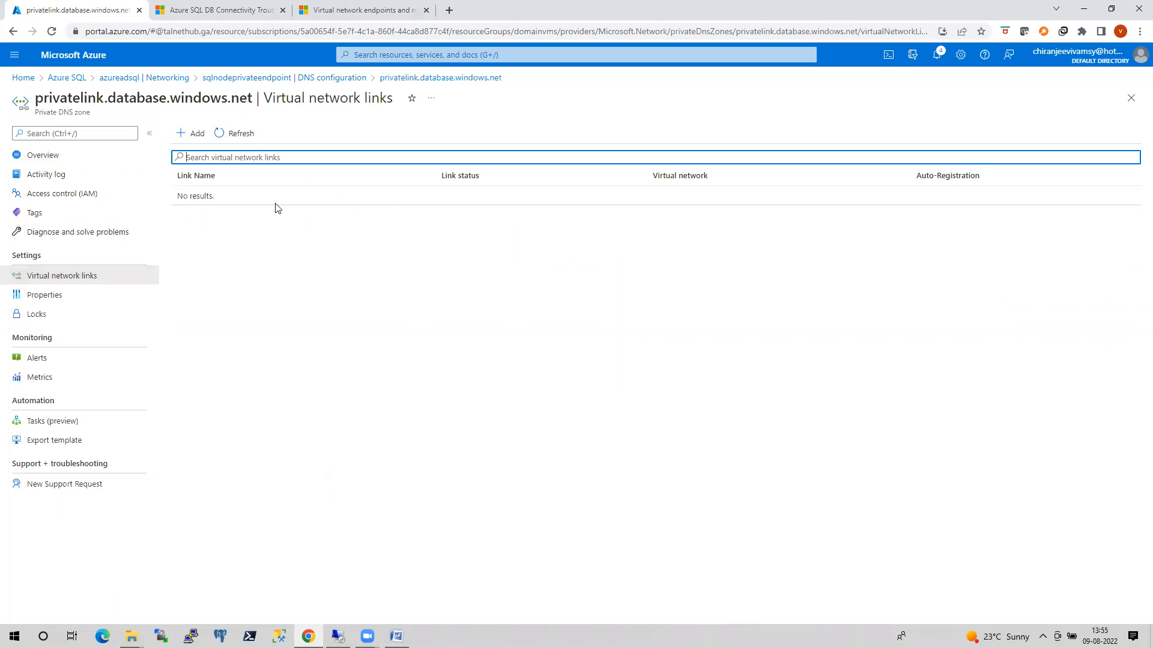
{"action": "left_click", "coordinate": [937, 54]}
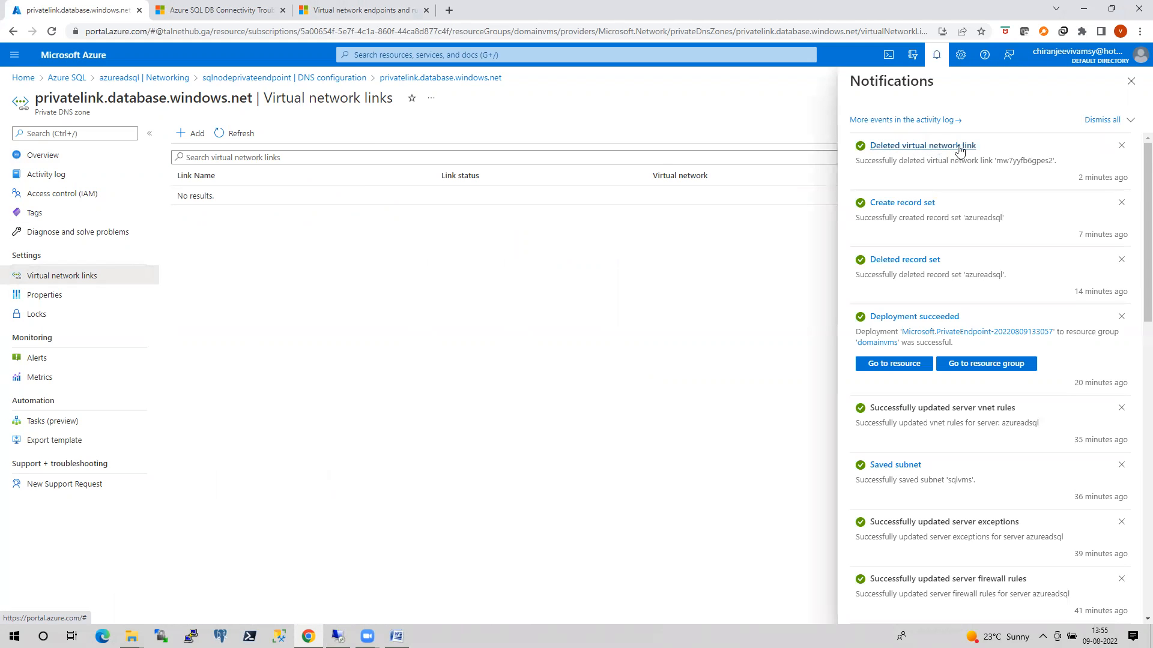
{"action": "left_click", "coordinate": [197, 135]}
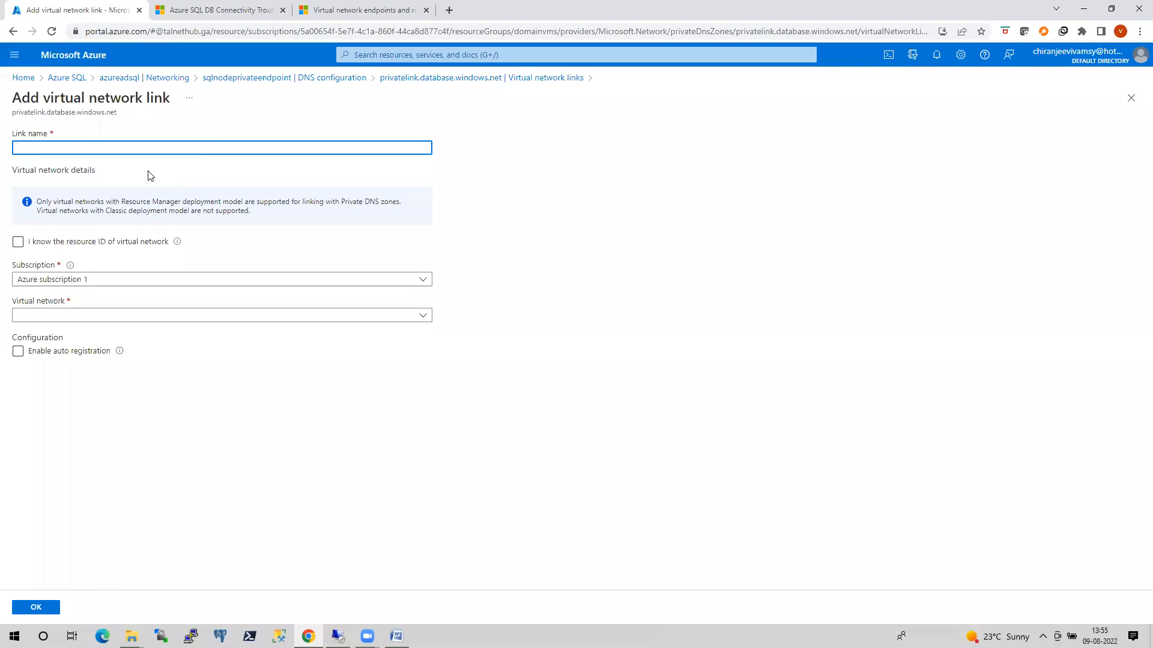
{"action": "type", "text": "testlivedmoi"}
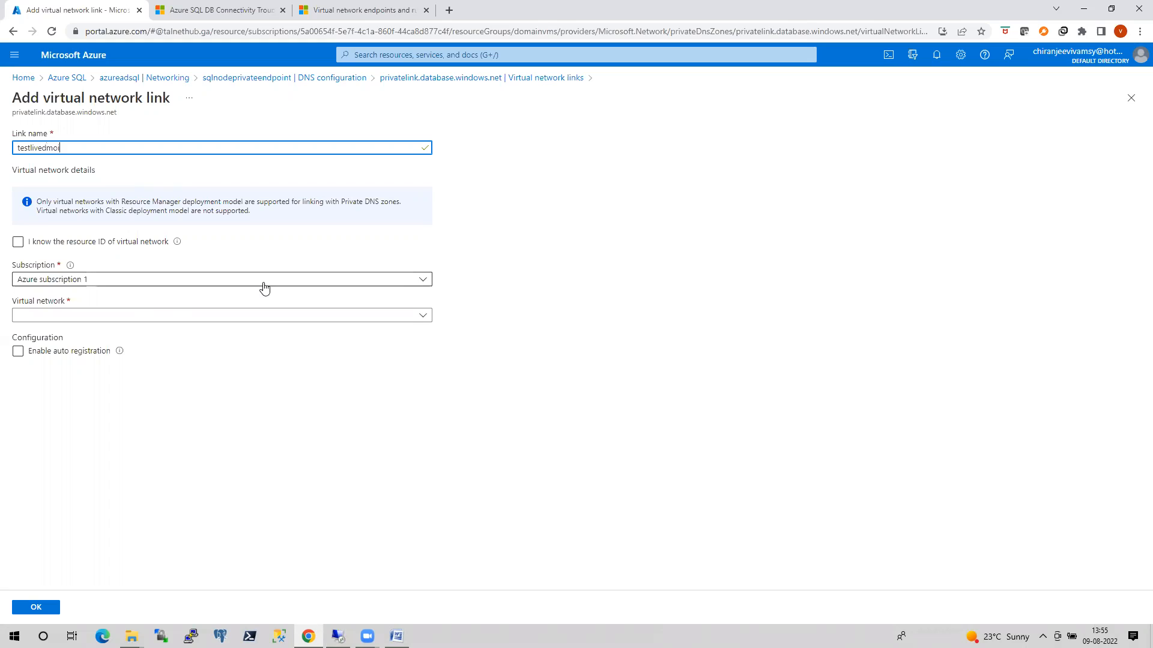
{"action": "left_click", "coordinate": [282, 321]}
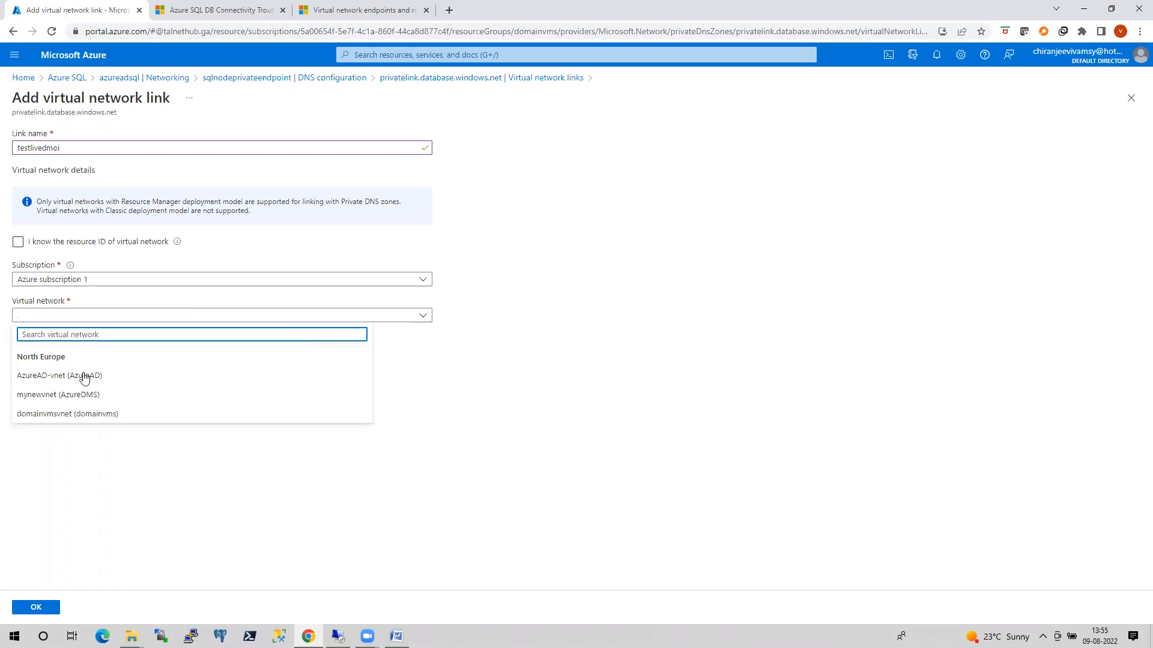
{"action": "left_click", "coordinate": [84, 416]}
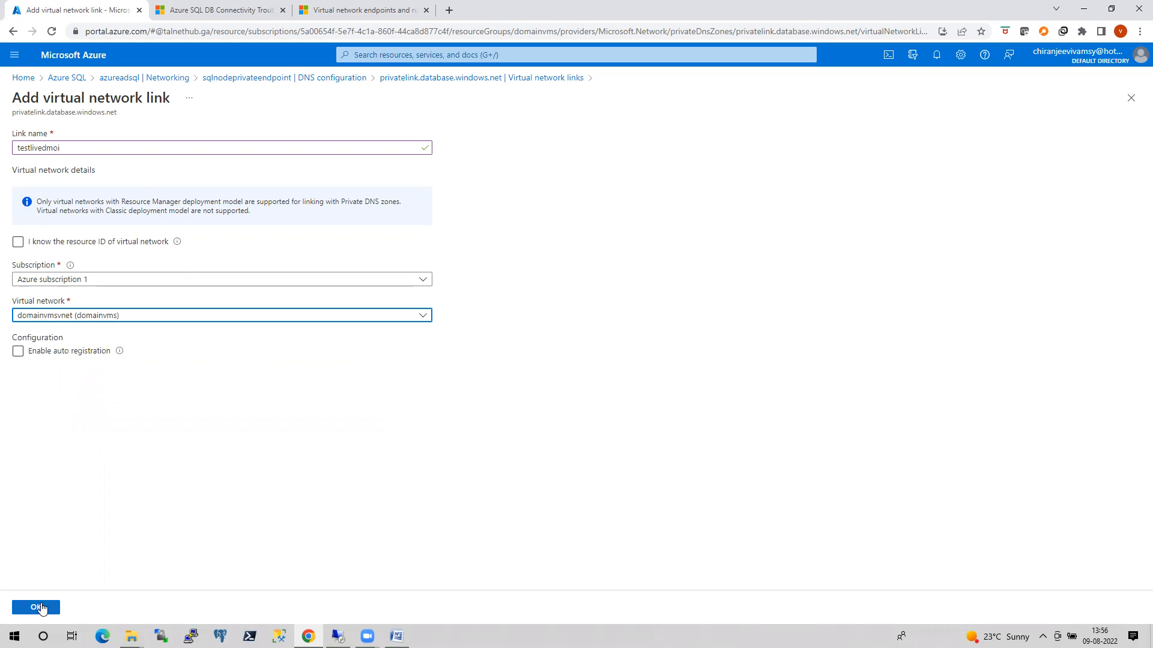
{"action": "left_click", "coordinate": [19, 353]}
{"action": "left_click", "coordinate": [42, 606]}
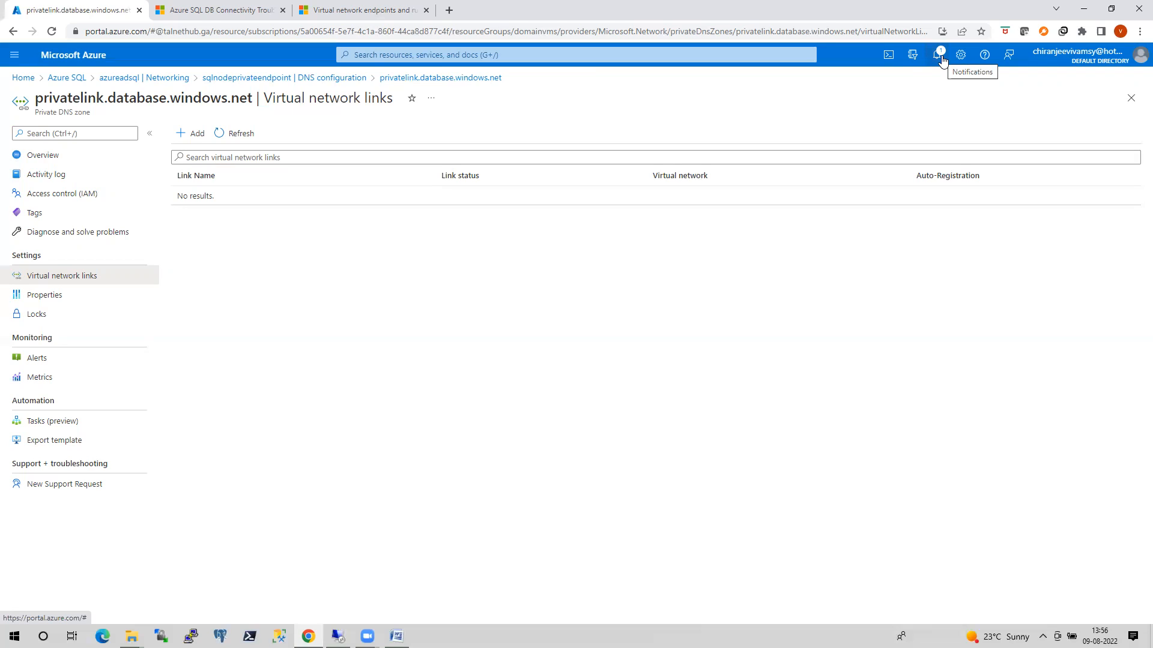
Refresh the zone's virtual network links repeatedly and check the notifications to monitor testlivedmoi's link status.
{"action": "left_click", "coordinate": [229, 138]}
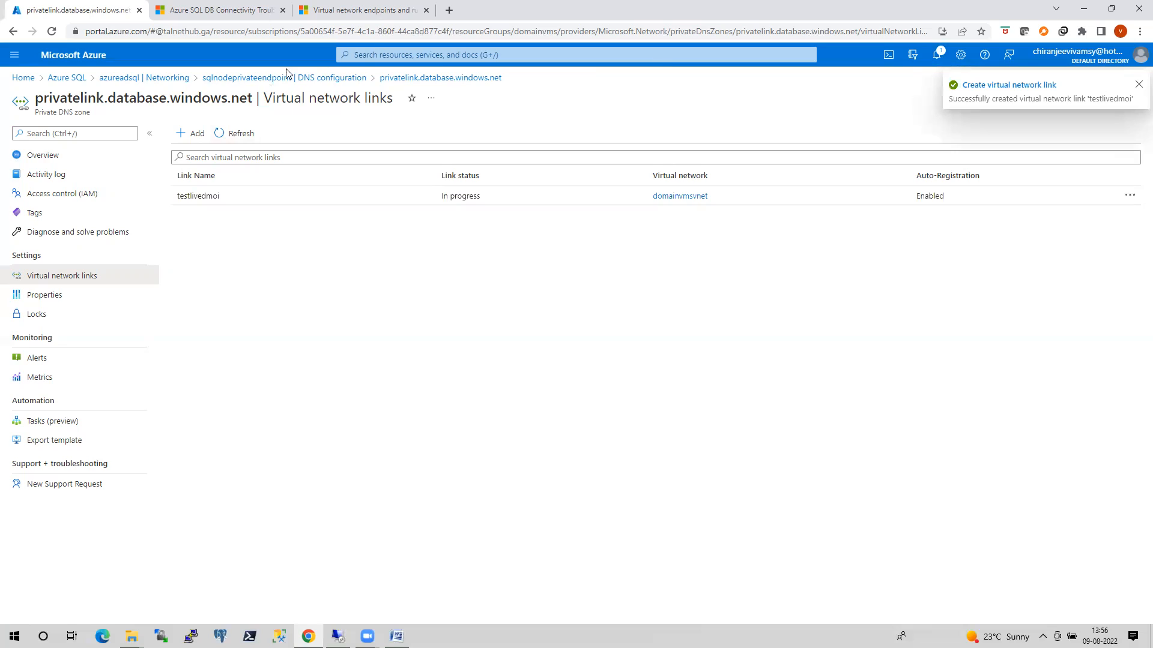
{"action": "left_click", "coordinate": [236, 137]}
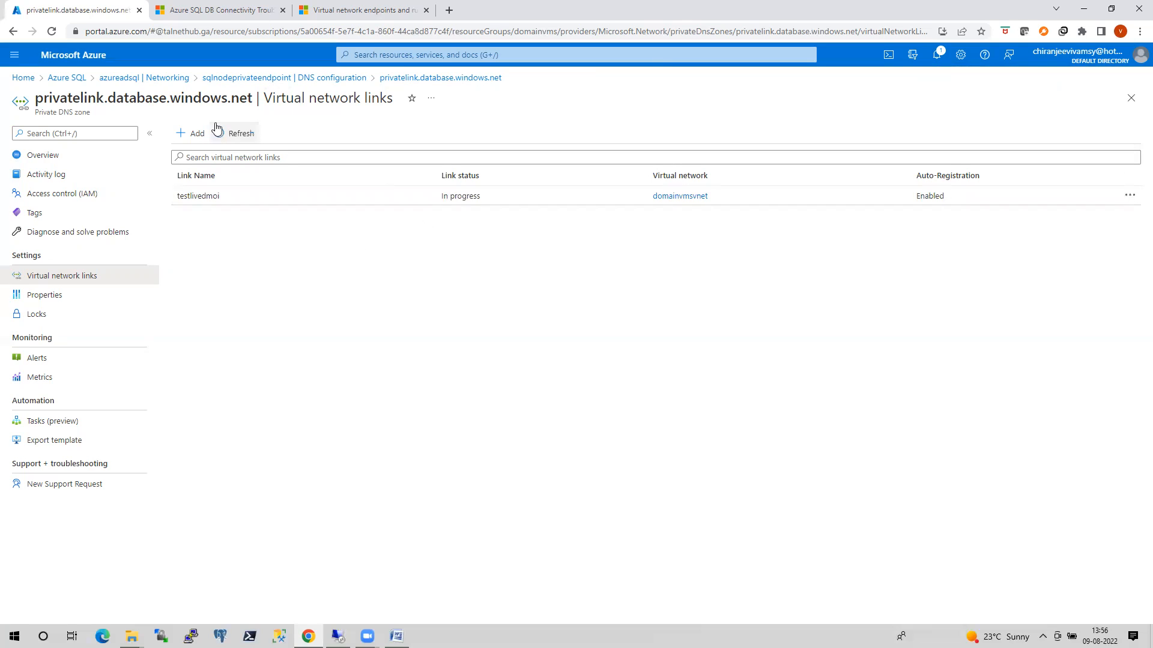
{"action": "left_click", "coordinate": [248, 140]}
{"action": "left_click", "coordinate": [244, 141]}
{"action": "left_click", "coordinate": [243, 141]}
{"action": "left_click", "coordinate": [244, 141]}
{"action": "left_click", "coordinate": [236, 138]}
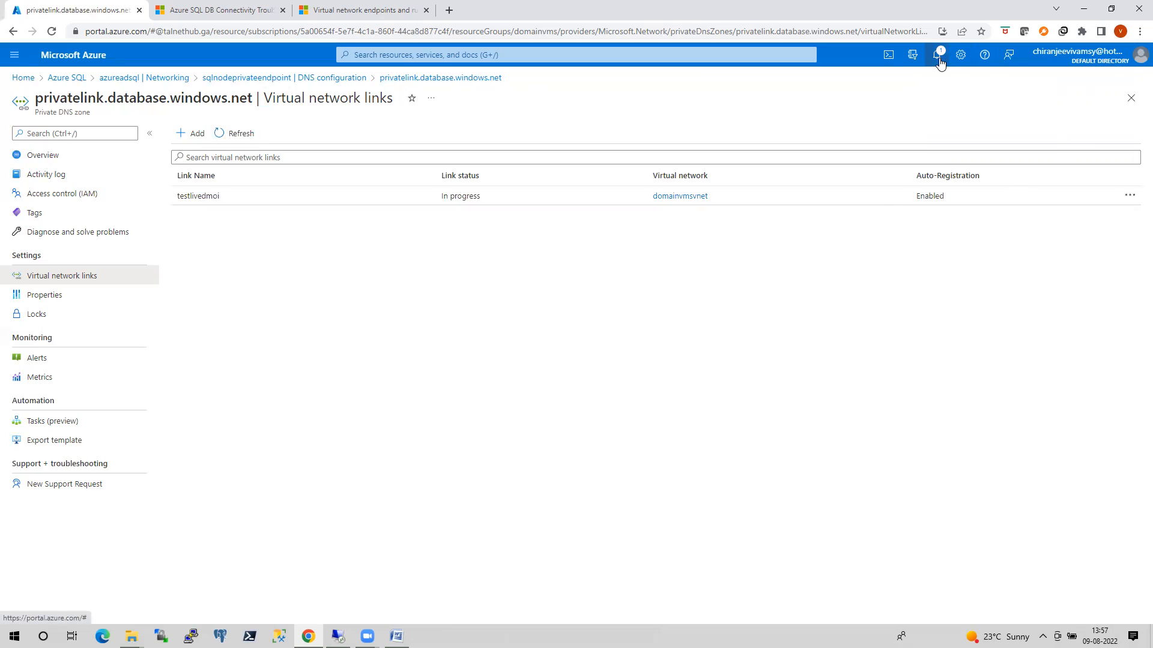
{"action": "left_click", "coordinate": [938, 56]}
{"action": "left_click", "coordinate": [228, 134]}
Rerun nslookup azureadsql.database.windows.net in the VM's Command Prompt, then minimize that window.
{"action": "left_click", "coordinate": [338, 636]}
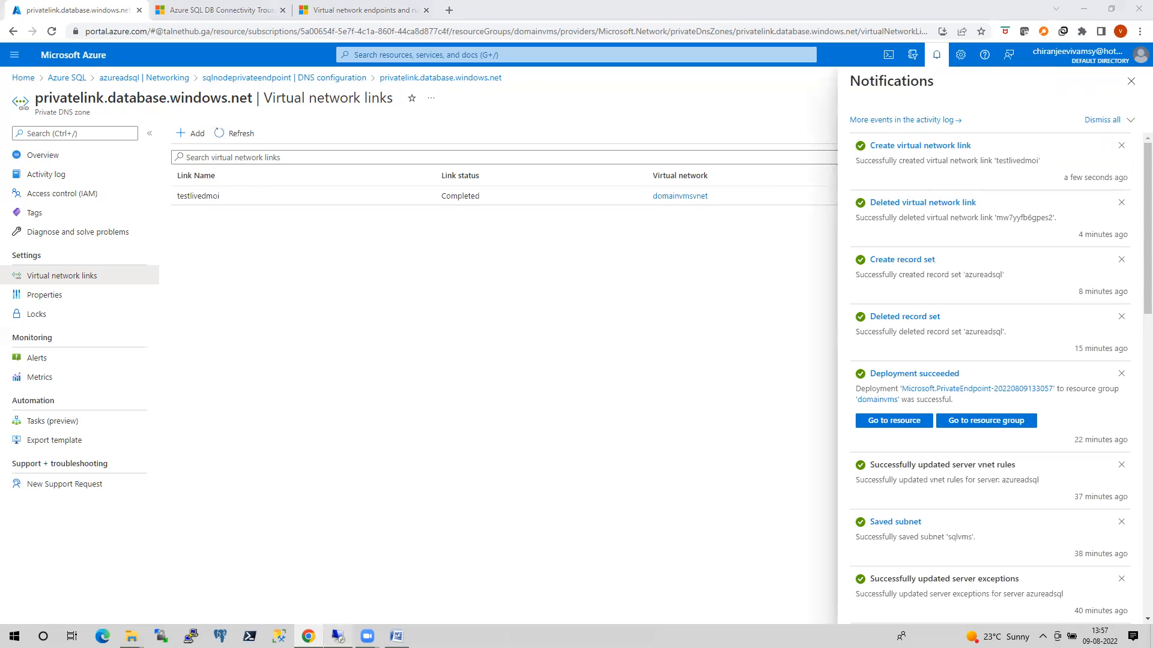
{"action": "left_click", "coordinate": [294, 383]}
{"action": "key", "text": "Up"}
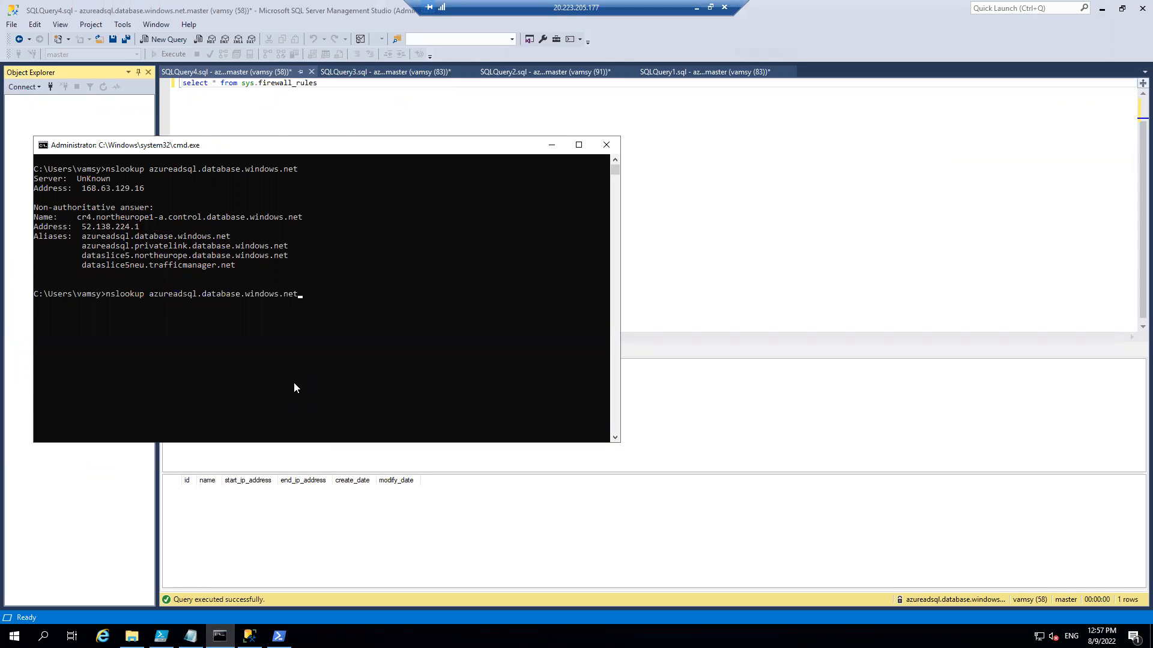
{"action": "key", "text": "Return"}
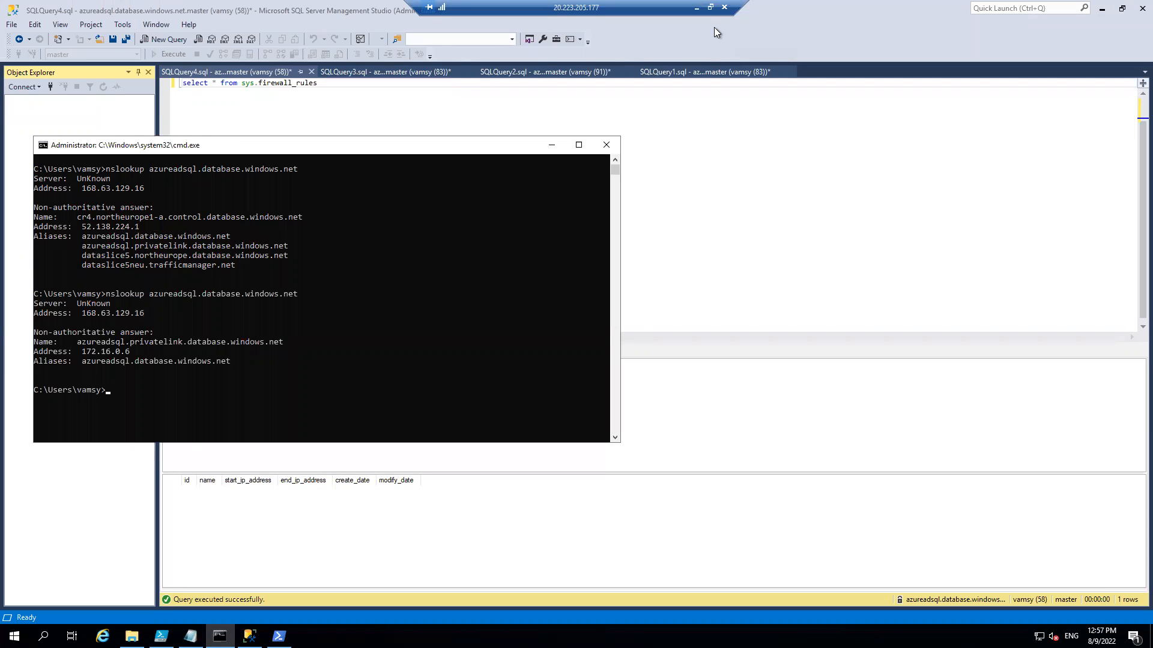
{"action": "left_click", "coordinate": [550, 146]}
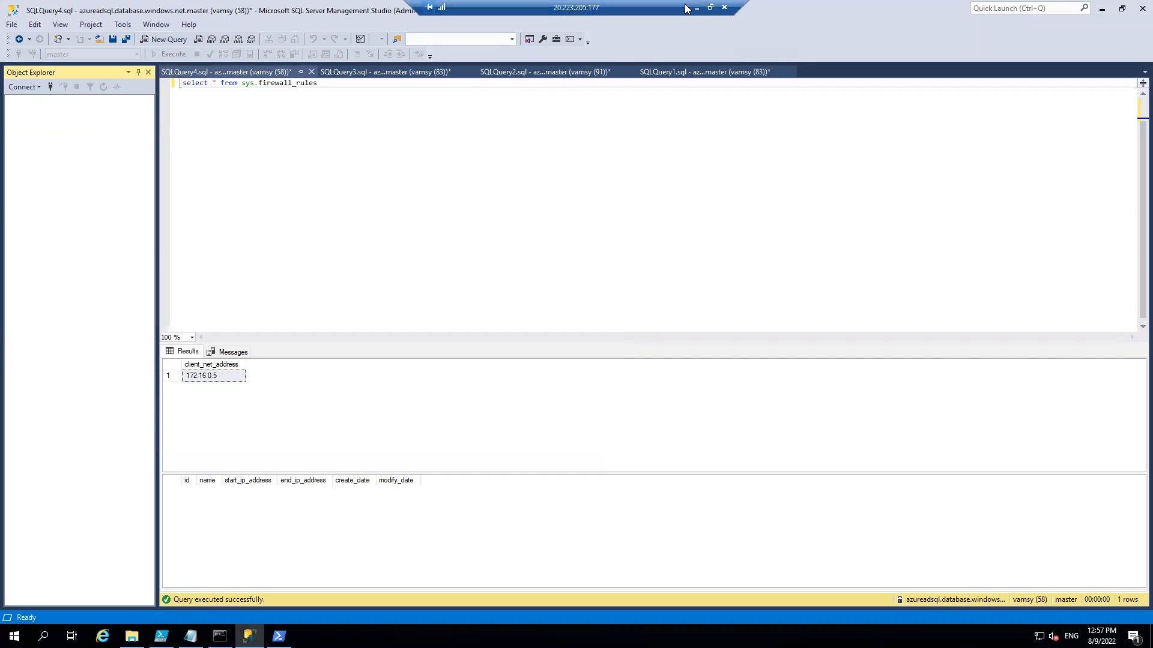
Back in the Azure portal, remove the sqlnodeprivateendpoint connection from the azureadsql server's private access settings.
{"action": "left_click", "coordinate": [695, 9]}
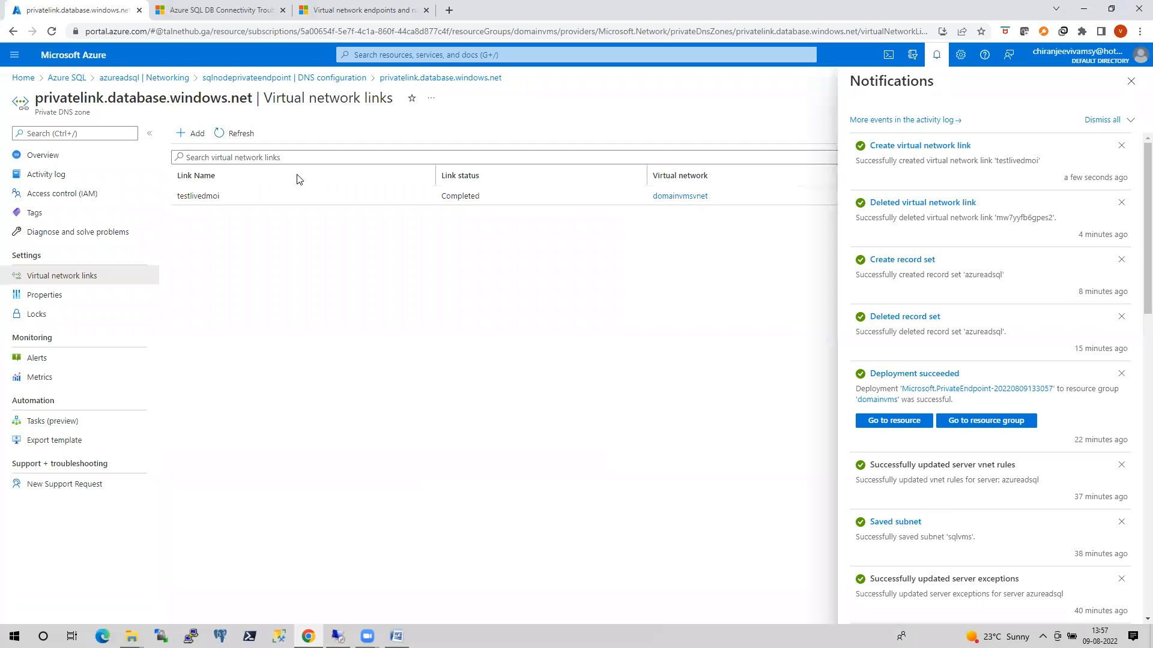
{"action": "left_click", "coordinate": [23, 78]}
{"action": "left_click", "coordinate": [294, 308]}
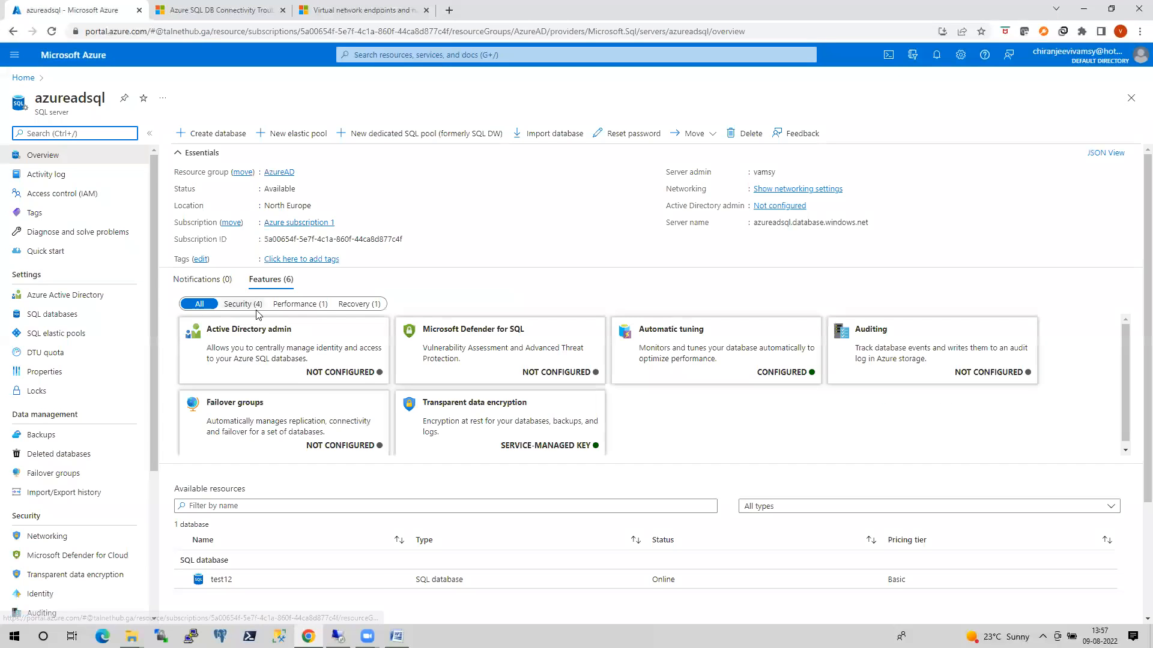
{"action": "left_click", "coordinate": [54, 536]}
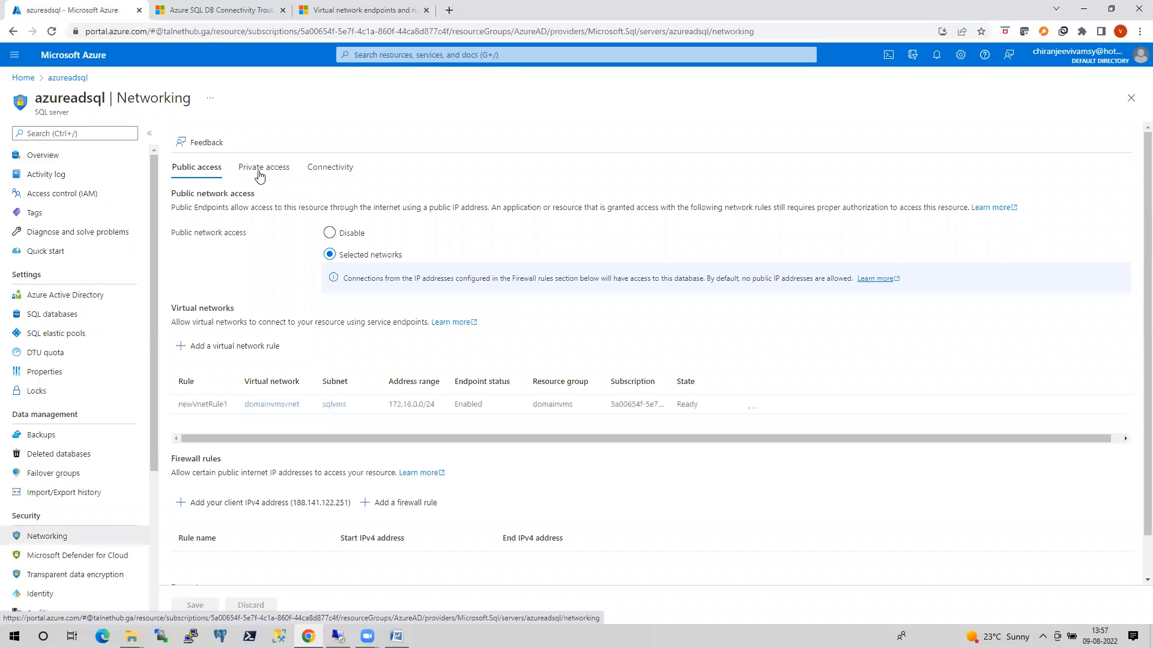
{"action": "left_click", "coordinate": [262, 168]}
{"action": "left_click", "coordinate": [186, 320]}
{"action": "left_click", "coordinate": [454, 251]}
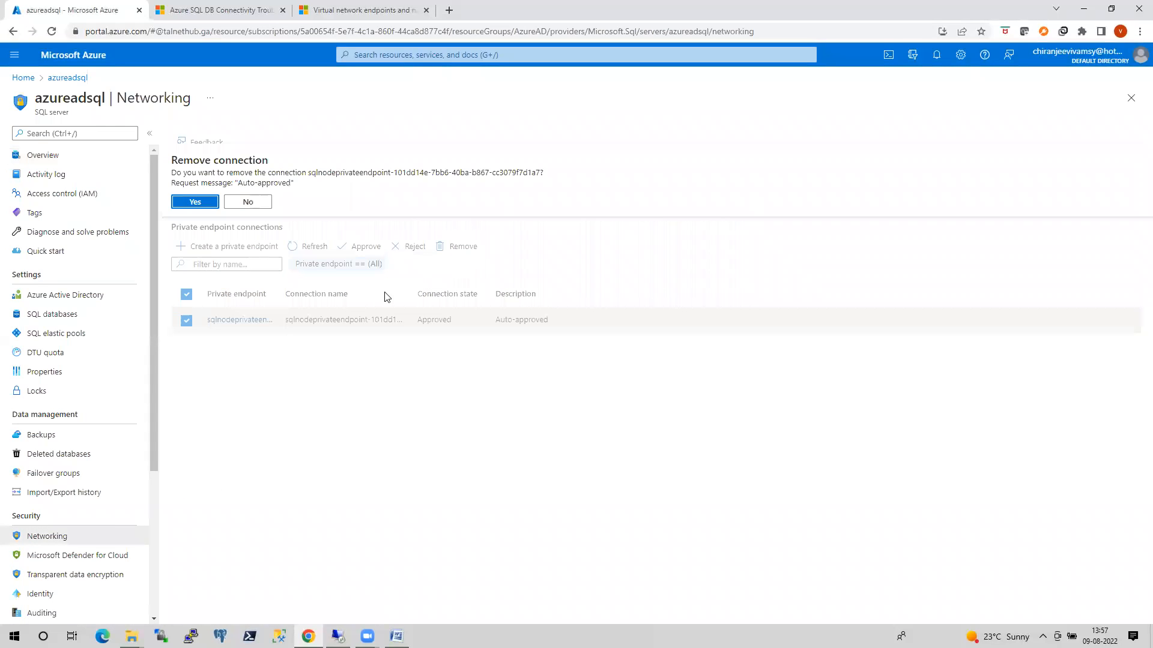
{"action": "left_click", "coordinate": [195, 206]}
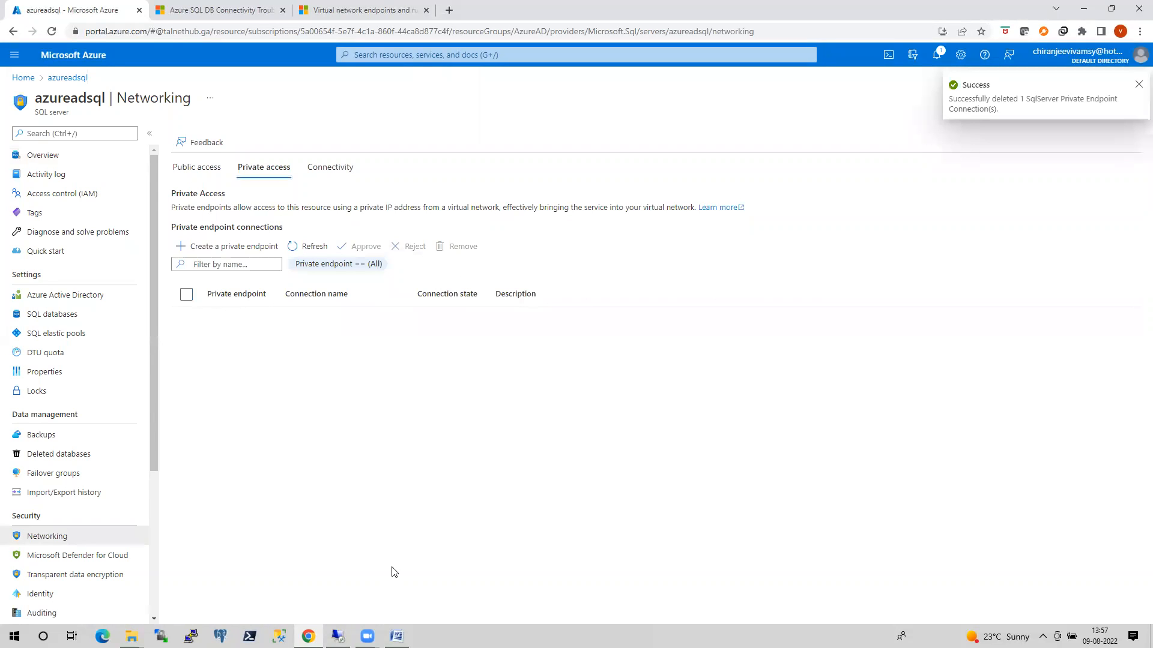
Switch to the VM's Command Prompt and run nslookup azureadsql.database.windows.net again.
{"action": "mouse_move", "coordinate": [338, 637]}
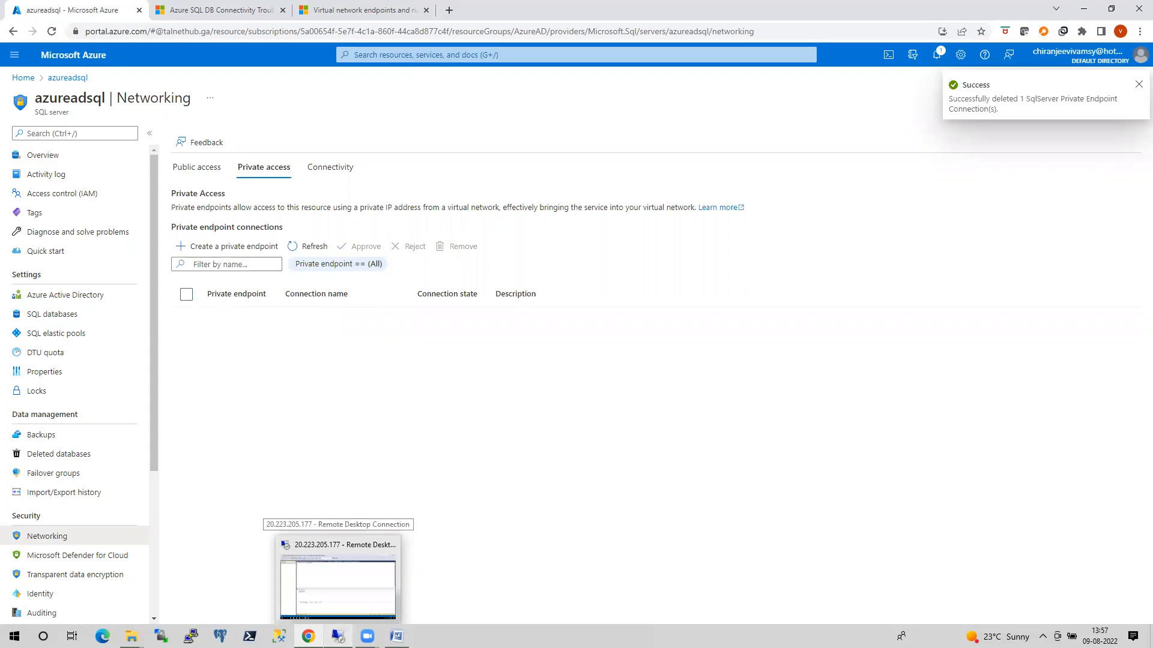
{"action": "left_click", "coordinate": [338, 637]}
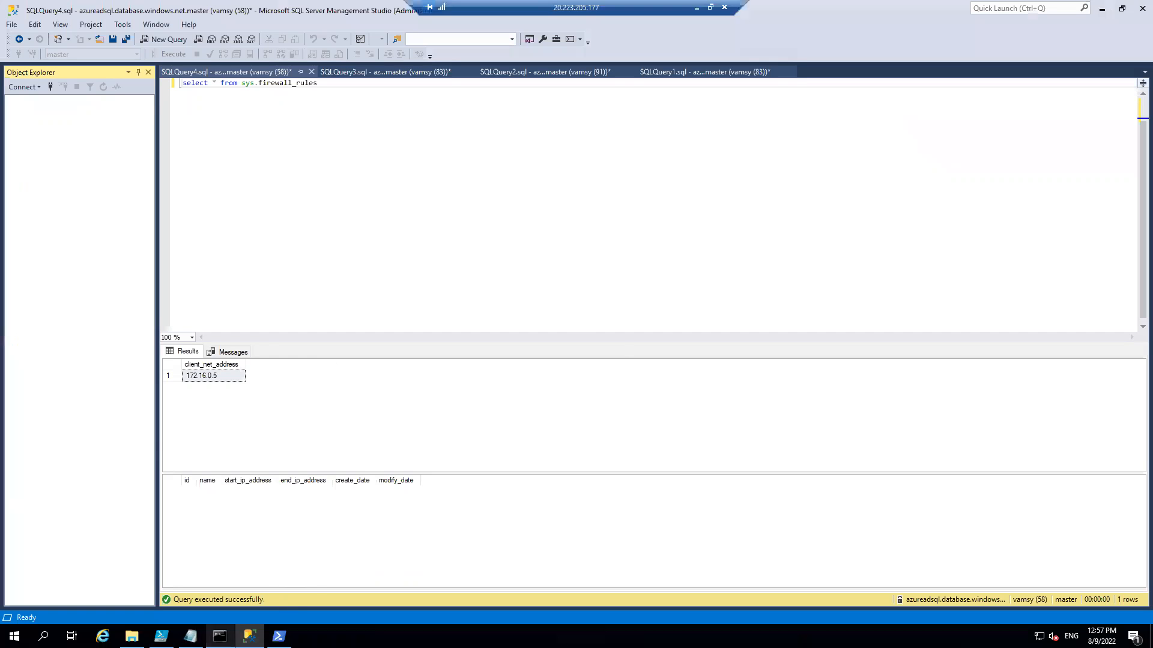
{"action": "left_click", "coordinate": [220, 636]}
{"action": "key", "text": "Up"}
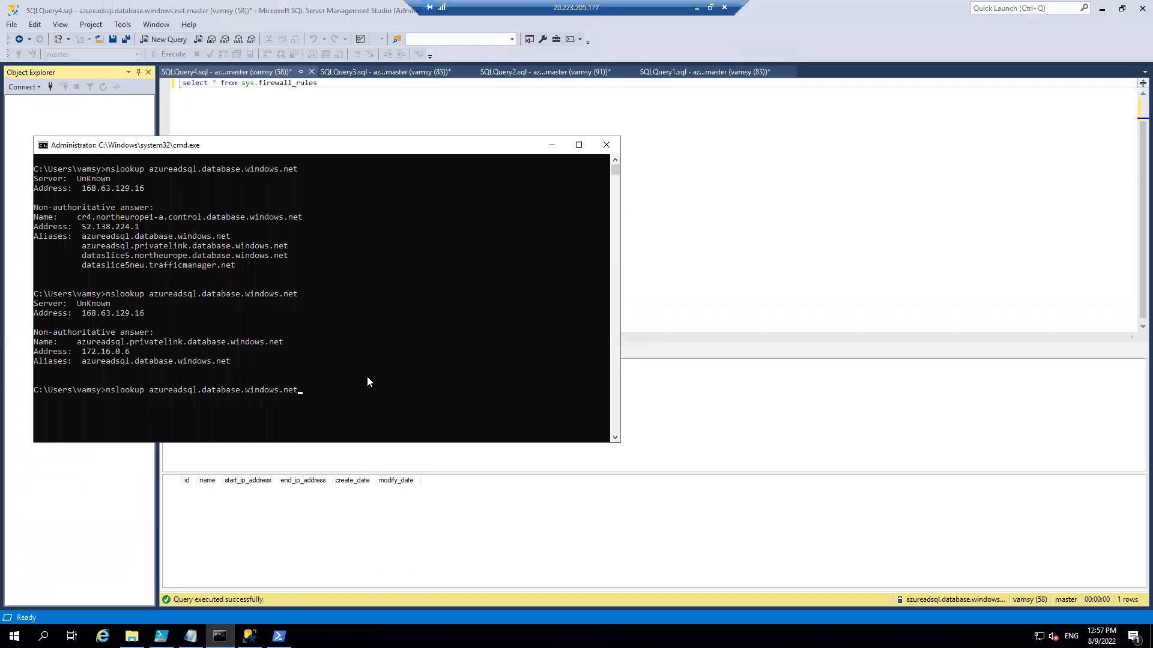
{"action": "key", "text": "Return"}
Clear the Command Prompt and rerun nslookup azureadsql.database.windows.net, then return to the azureadsql server in the Azure portal.
{"action": "type", "text": "cls"}
{"action": "key", "text": "Return"}
{"action": "key", "text": "Up"}
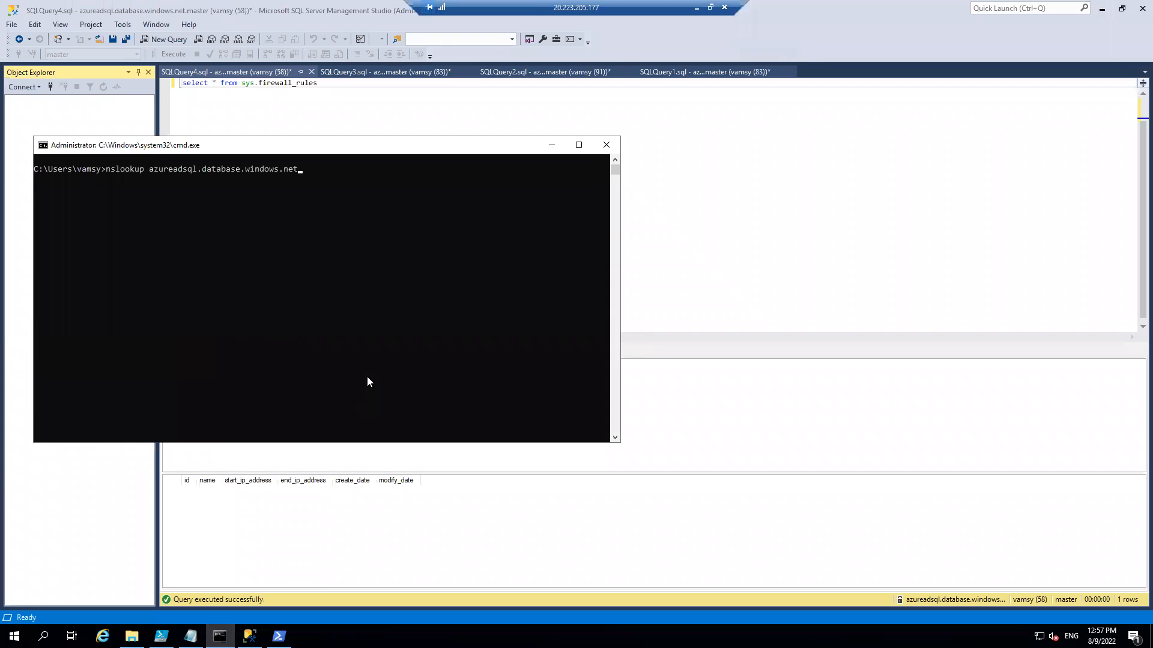
{"action": "key", "text": "Return"}
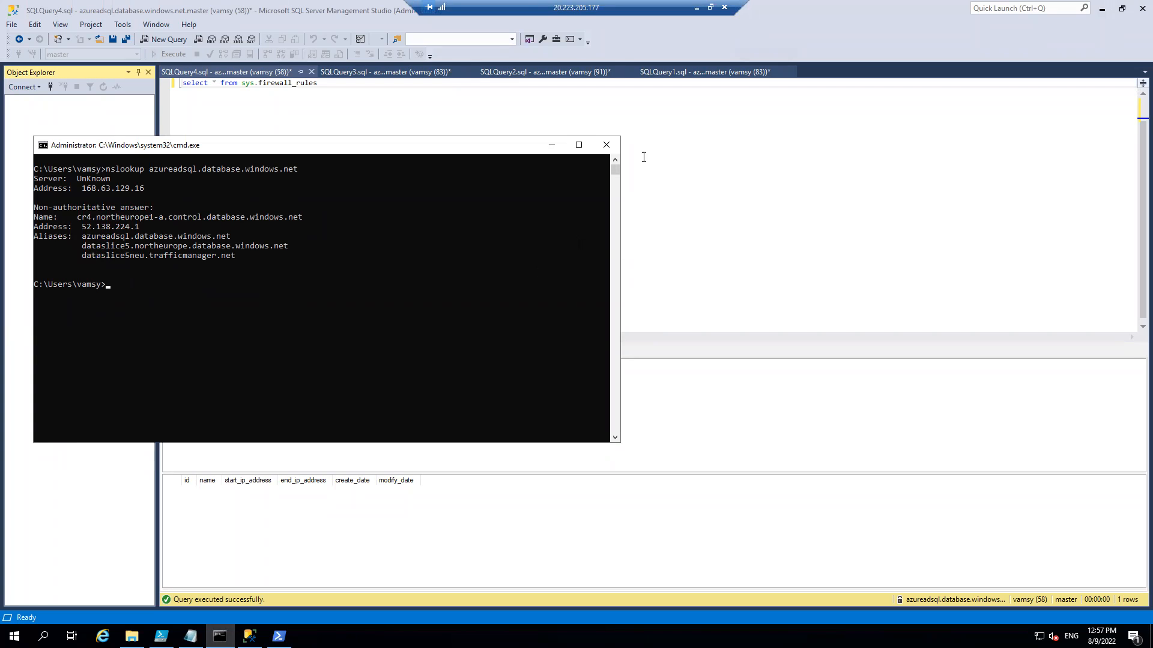
{"action": "left_click", "coordinate": [551, 145]}
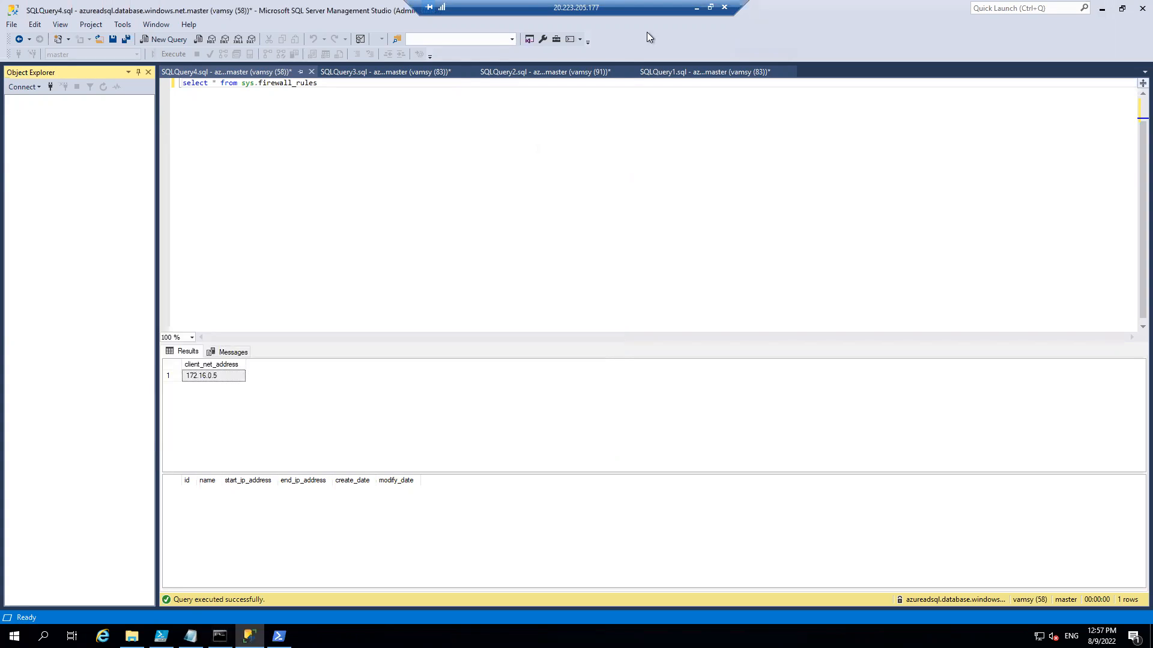
{"action": "left_click", "coordinate": [697, 8]}
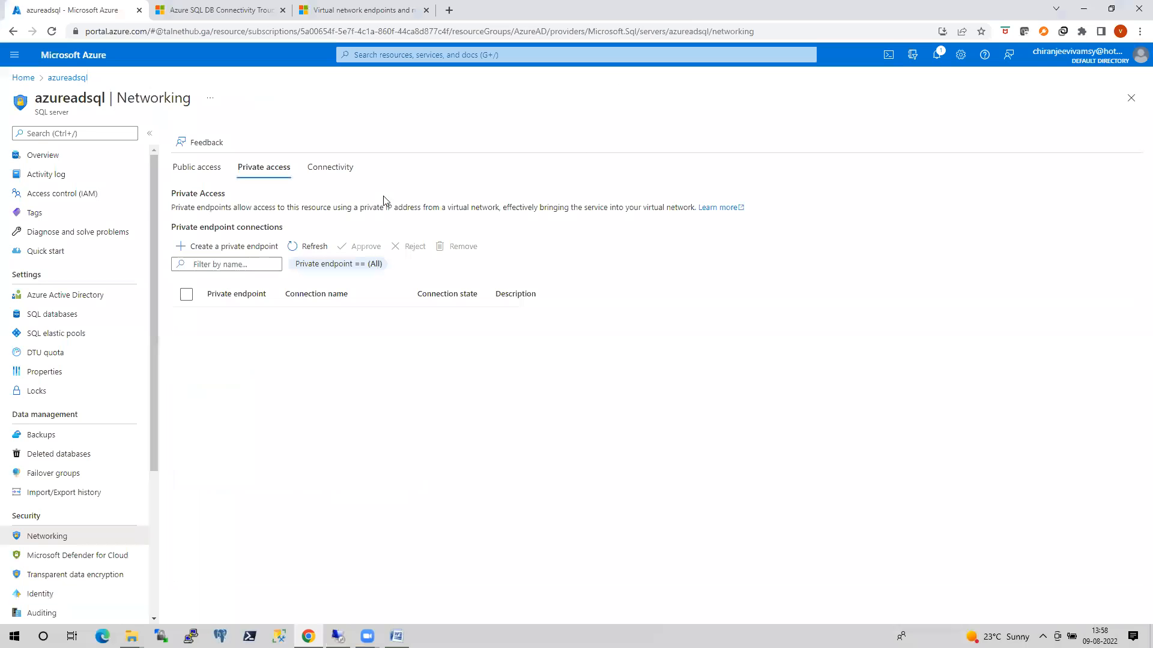
{"action": "left_click", "coordinate": [68, 80]}
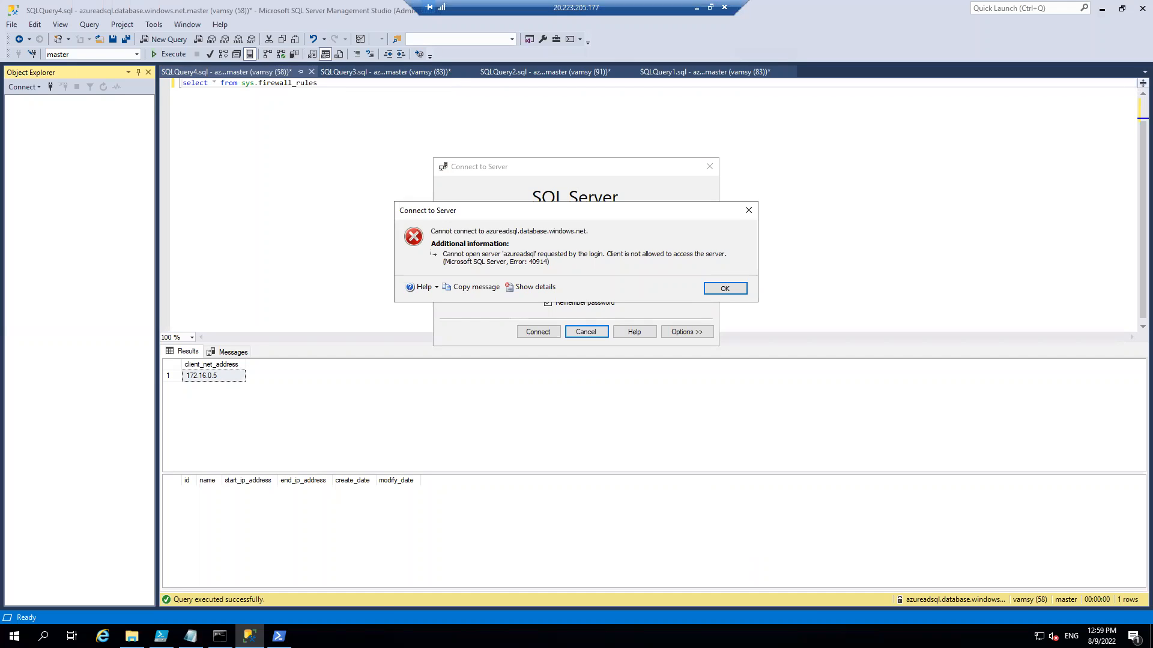
In the VM's PowerShell window, rerun tnc azureadsql.database.windows.net -port 1433 to test the connection.
{"action": "left_click", "coordinate": [278, 636]}
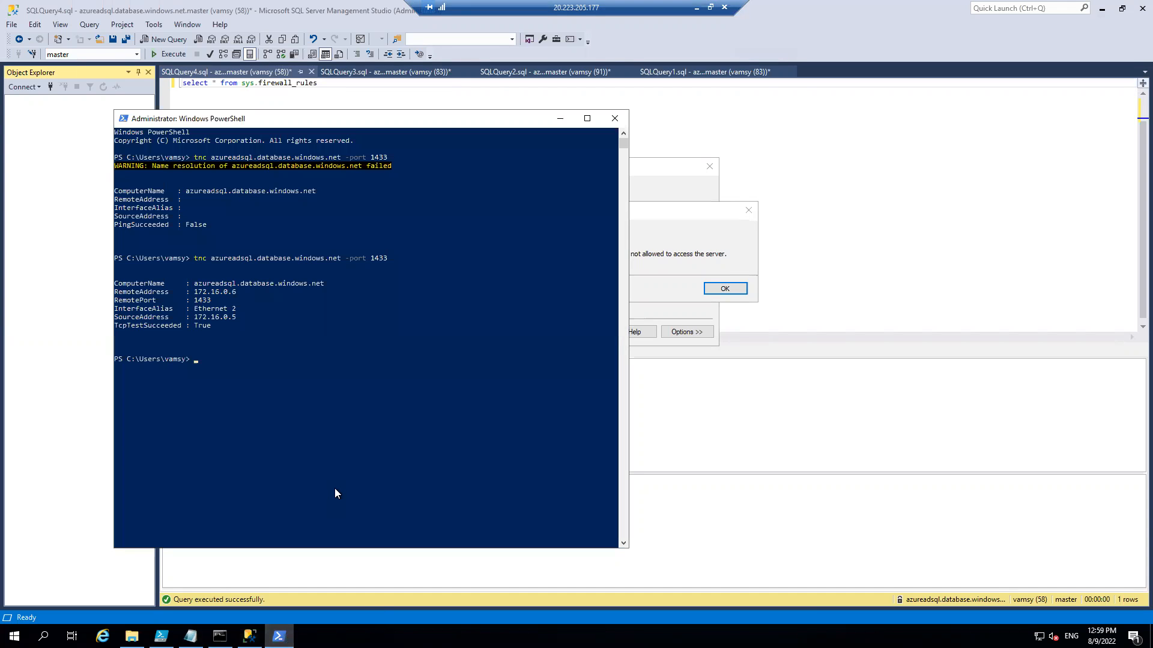
{"action": "key", "text": "Up"}
{"action": "key", "text": "Return"}
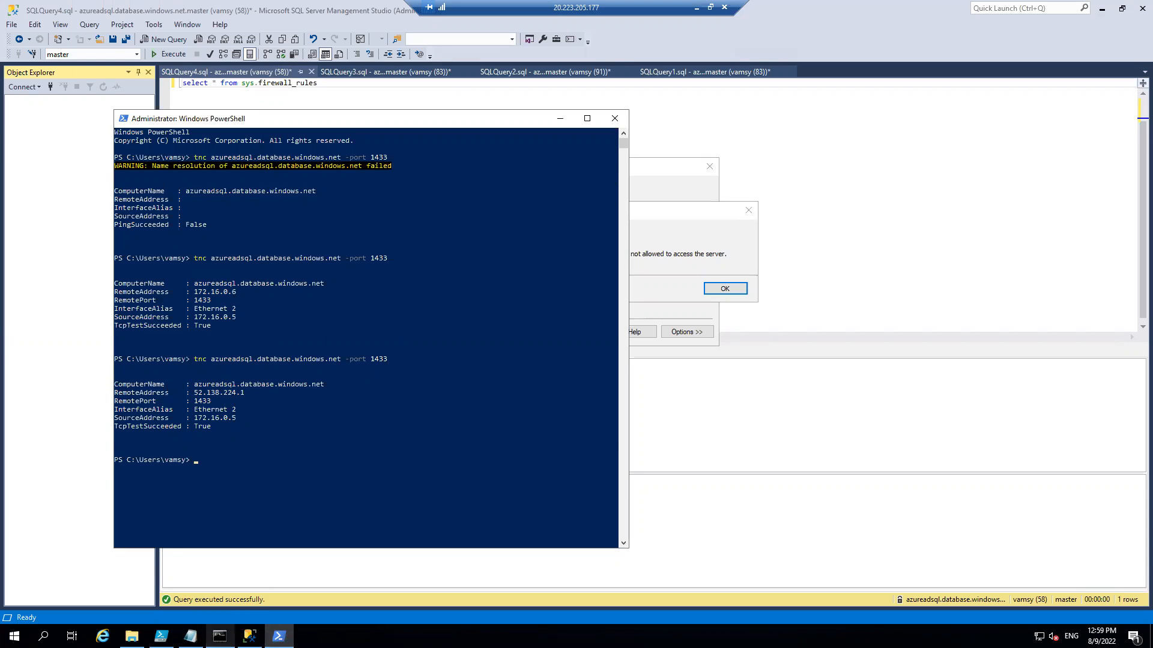
Repeat nslookup azureadsql.database.windows.net in a cleared Command Prompt and compare its address beside the PowerShell output.
{"action": "left_click", "coordinate": [220, 636]}
{"action": "key", "text": "Up"}
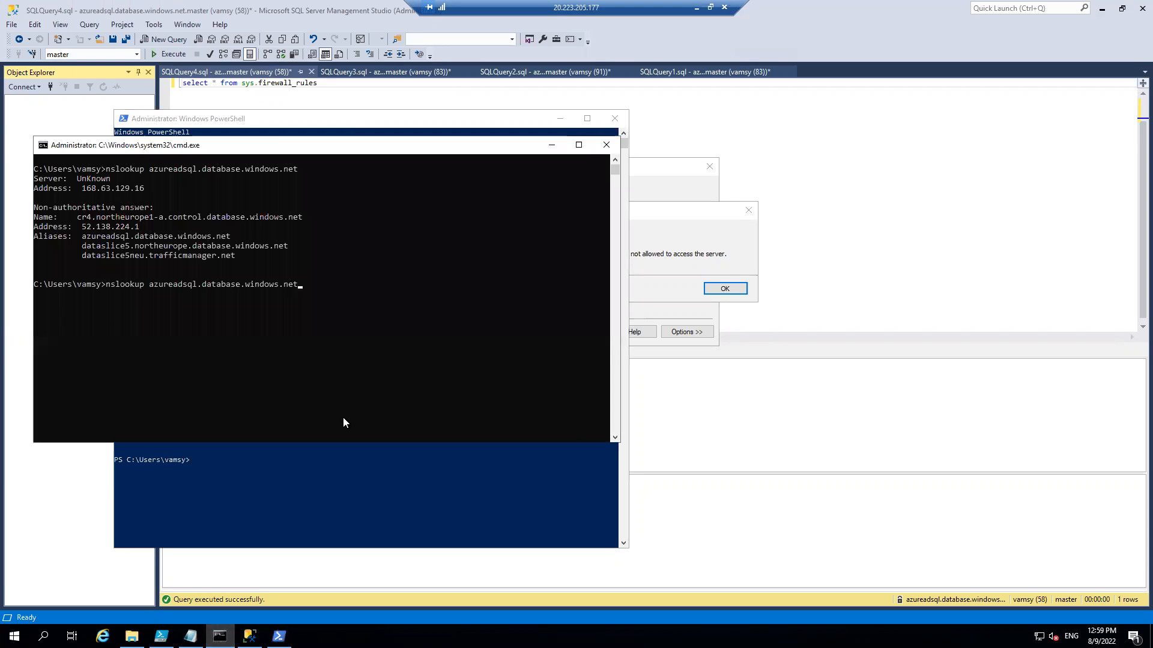
{"action": "key", "text": "Return"}
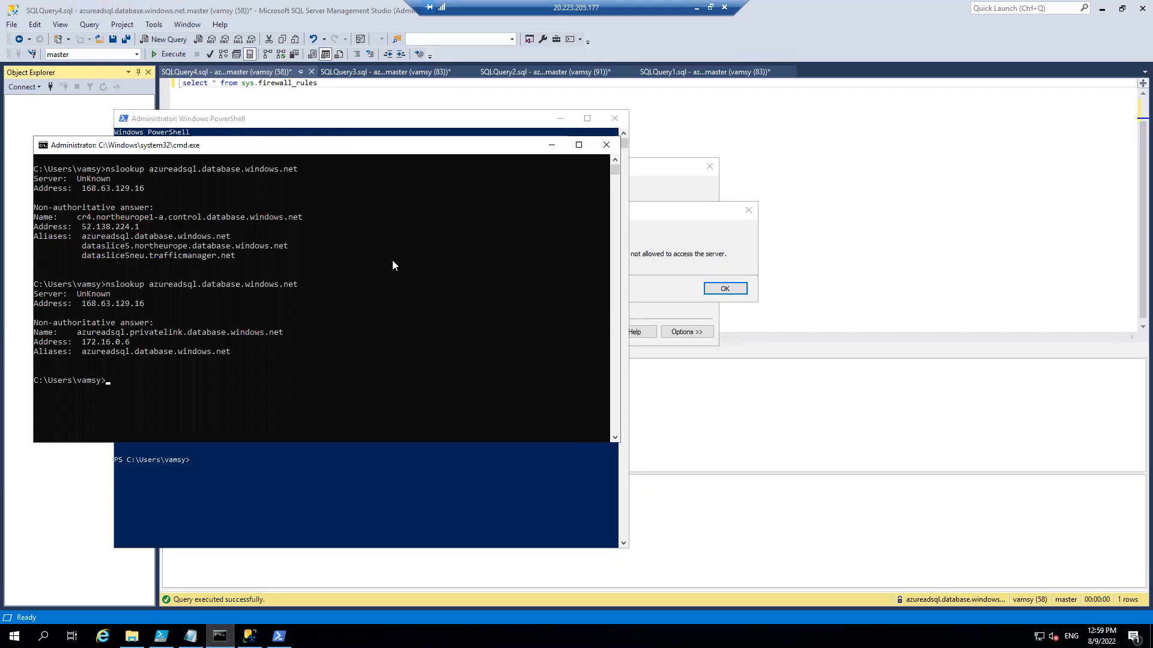
{"action": "type", "text": "cls"}
{"action": "key", "text": "Return"}
{"action": "key", "text": "Up"}
{"action": "key", "text": "Up"}
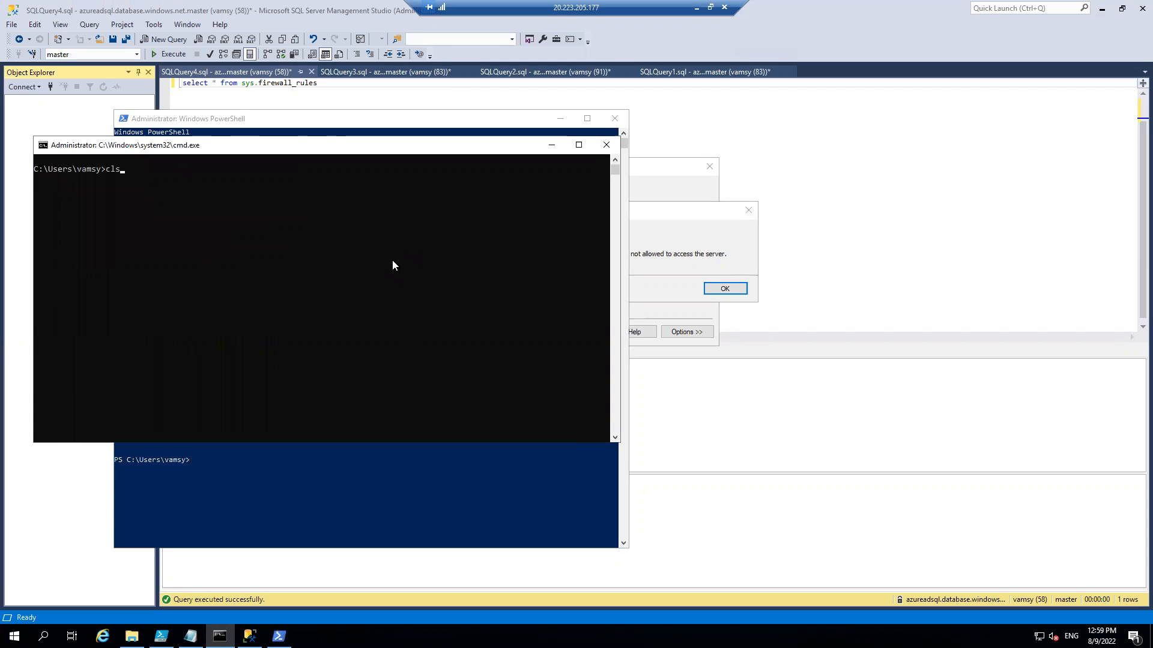
{"action": "key", "text": "Return"}
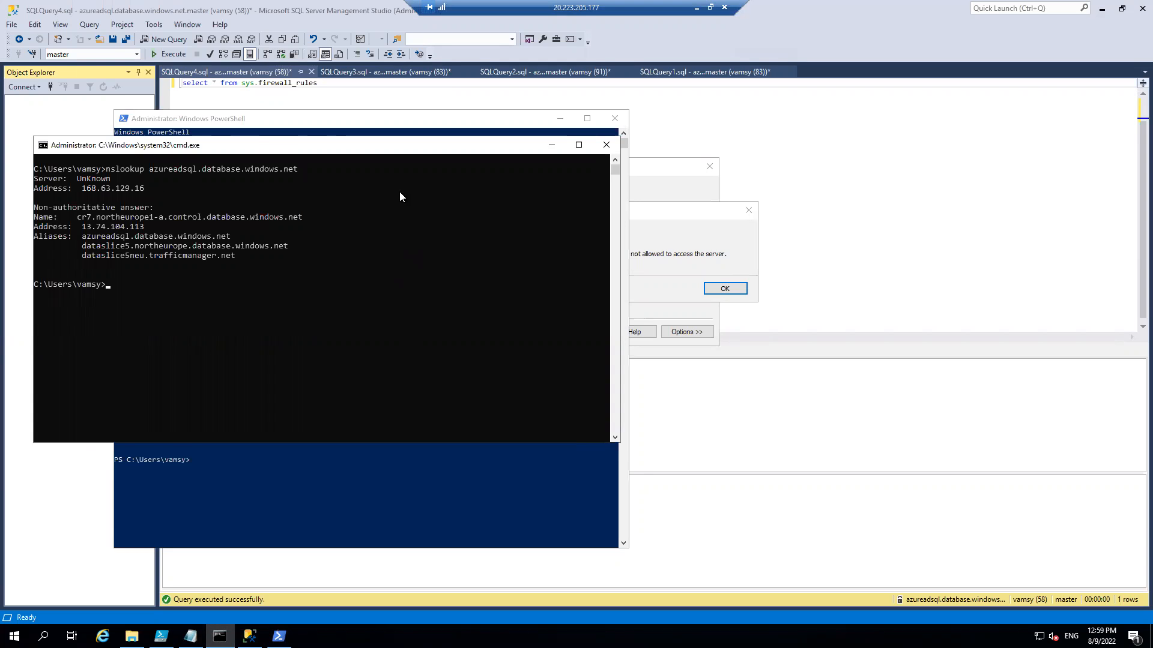
{"action": "left_click_drag", "start_coordinate": [418, 148], "coordinate": [1060, 114]}
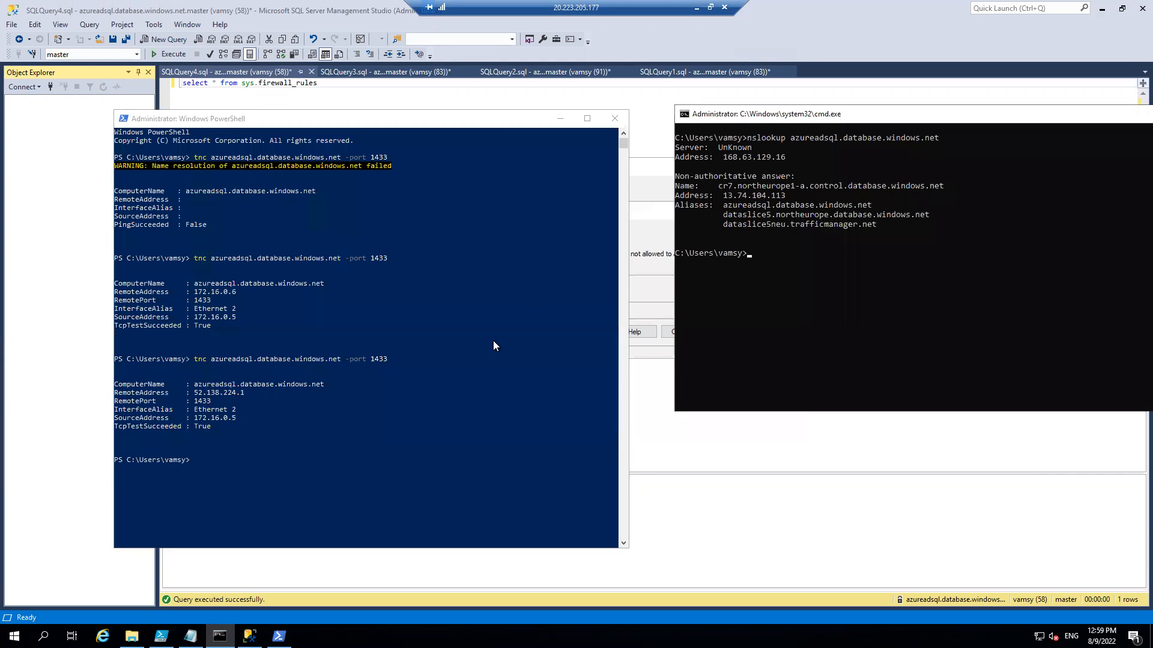
{"action": "left_click", "coordinate": [643, 171]}
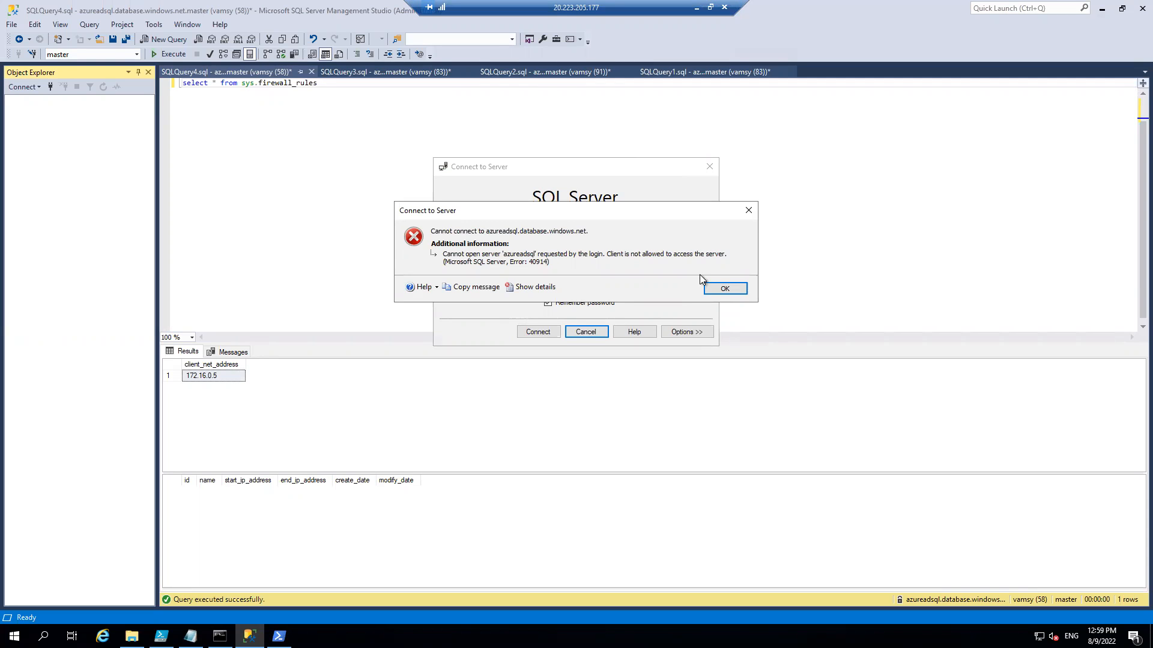
In the Azure portal, allow Azure services and resources to access the azureadsql server and save the public access settings.
{"action": "left_click", "coordinate": [697, 9]}
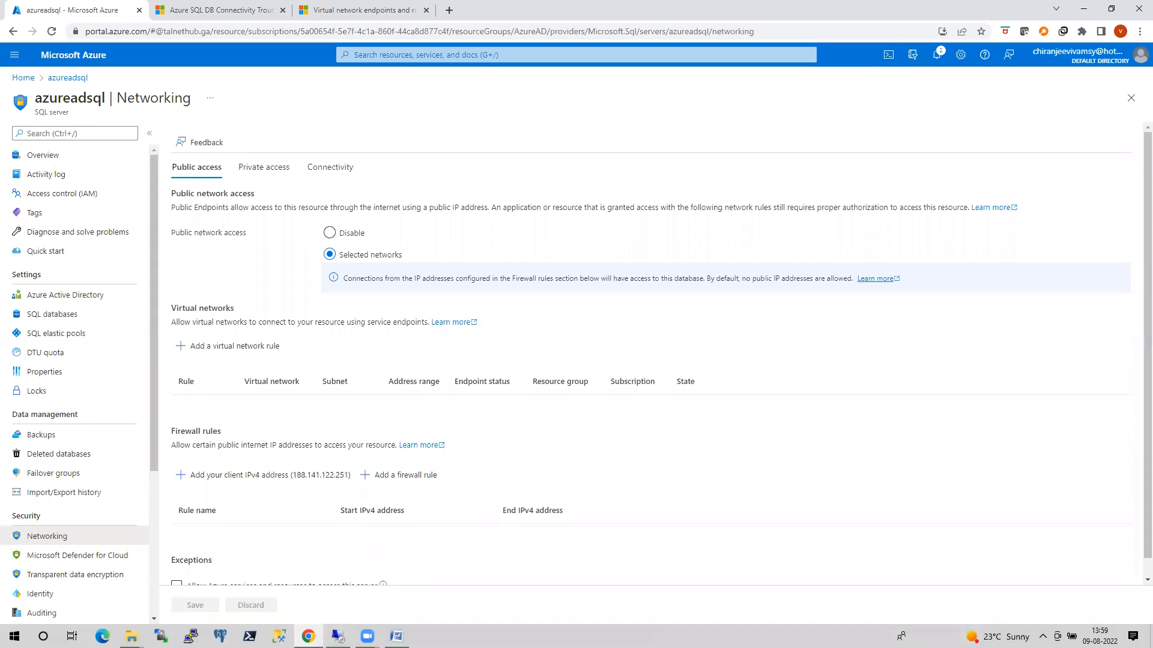
{"action": "left_click", "coordinate": [338, 637]}
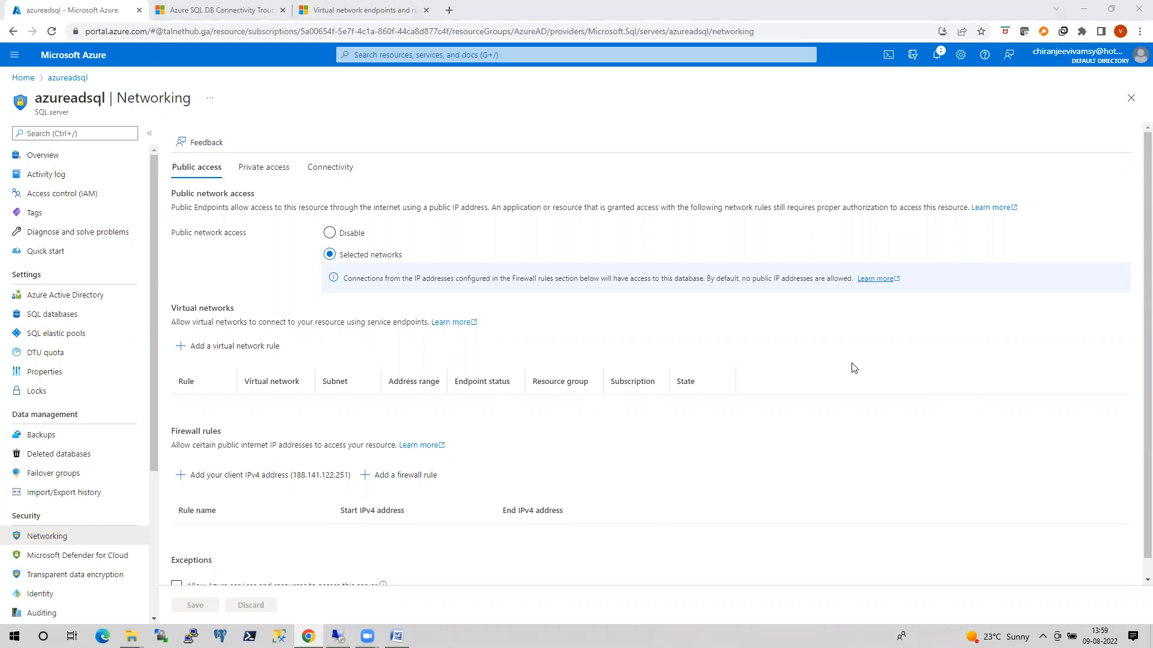
{"action": "scroll", "coordinate": [852, 366], "scroll_direction": "down", "scroll_amount": 1}
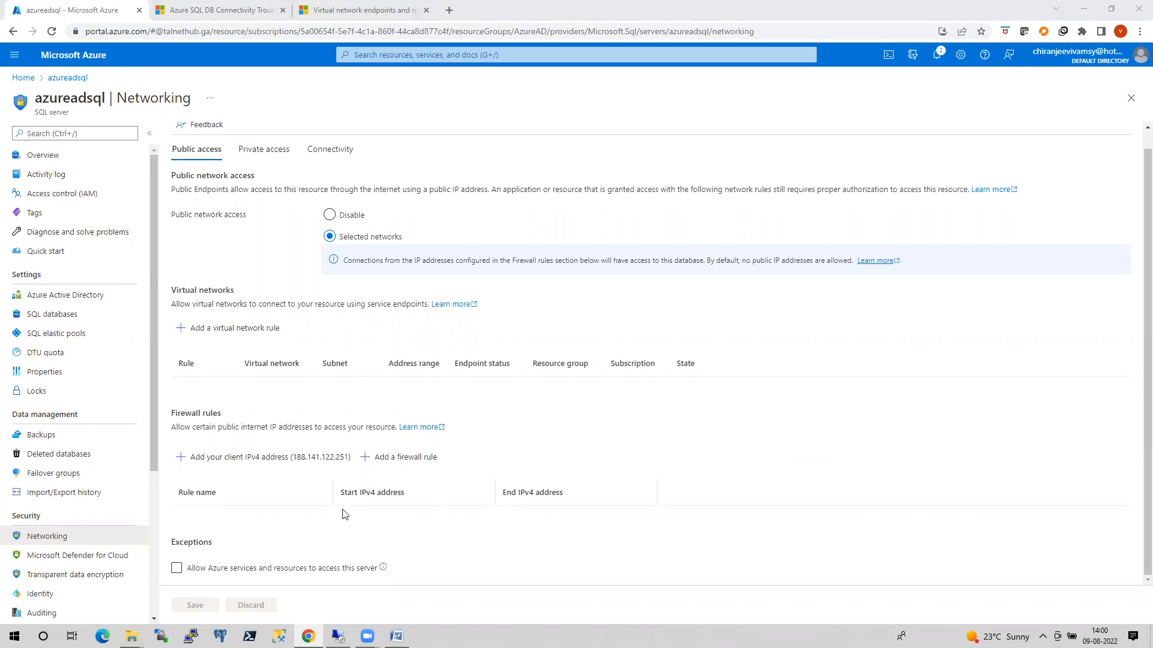
{"action": "left_click", "coordinate": [179, 569]}
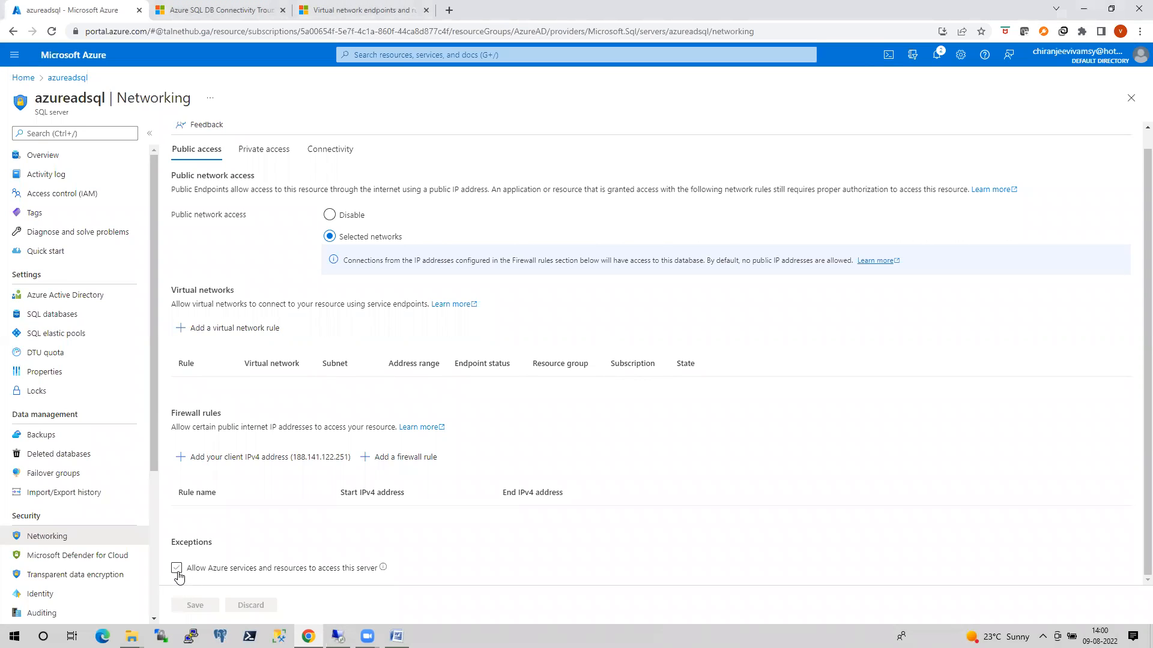
{"action": "left_click", "coordinate": [177, 569]}
{"action": "left_click", "coordinate": [195, 605]}
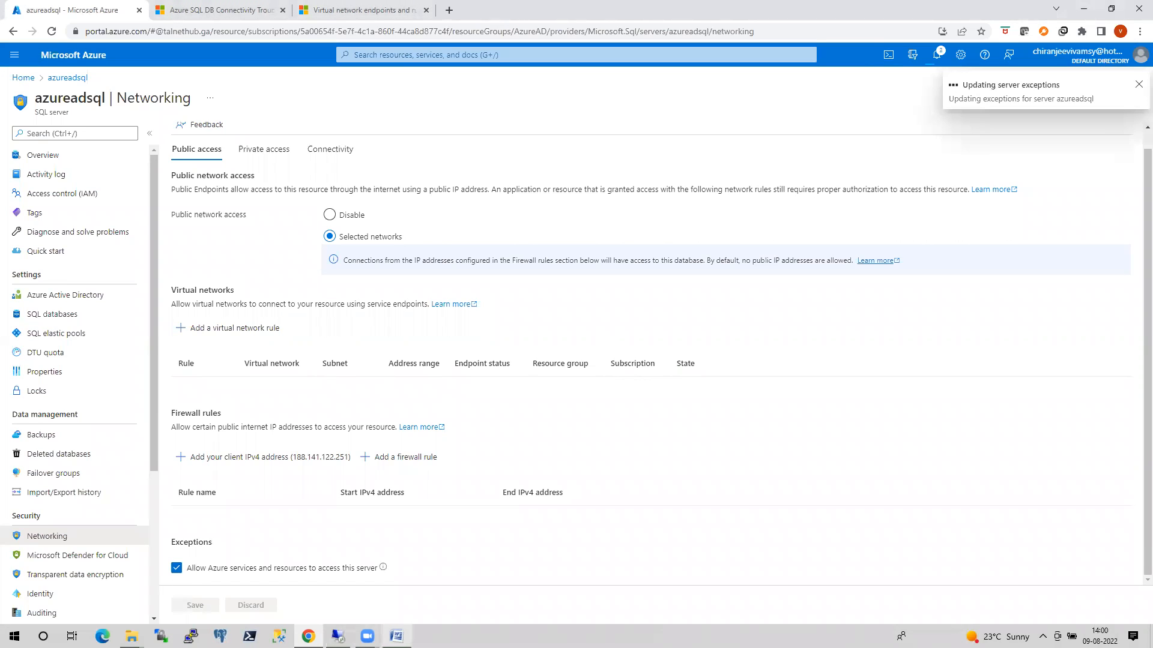
Switch to SQL Server Management Studio on the VM, dismiss the connection error and connect to azureadsql.database.windows.net.
{"action": "left_click", "coordinate": [338, 637]}
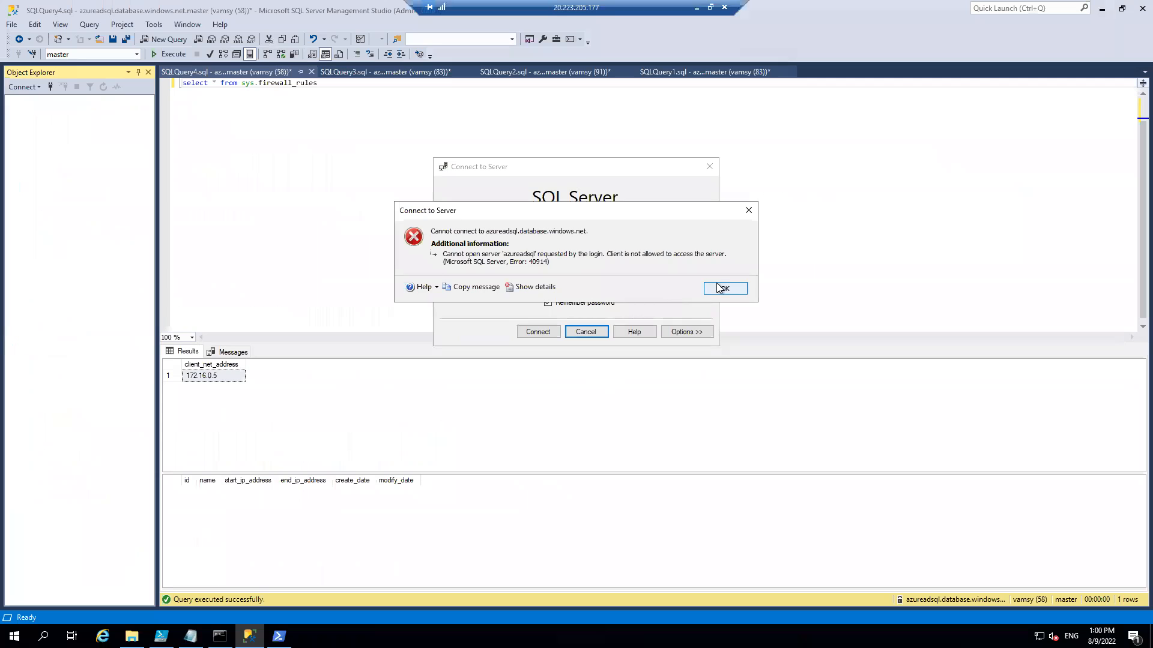
{"action": "left_click", "coordinate": [718, 288]}
{"action": "left_click", "coordinate": [546, 336]}
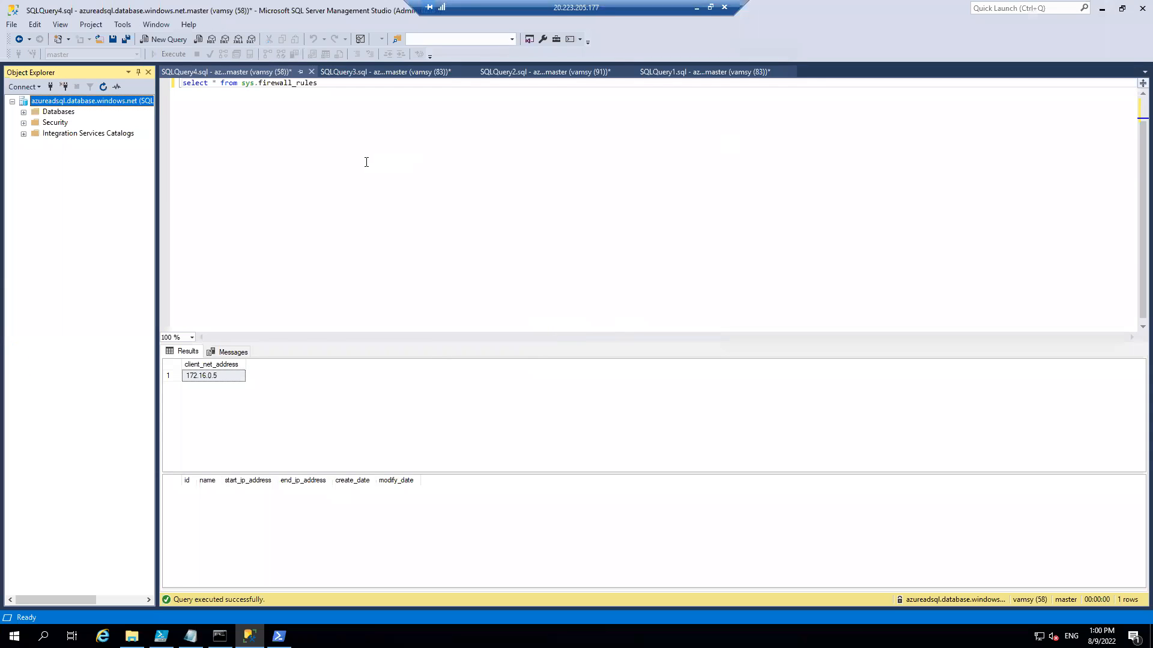
Back in the Azure portal, disallow Azure services and resources from accessing the azureadsql server and save.
{"action": "left_click", "coordinate": [697, 7]}
{"action": "left_click", "coordinate": [176, 568]}
{"action": "left_click", "coordinate": [206, 606]}
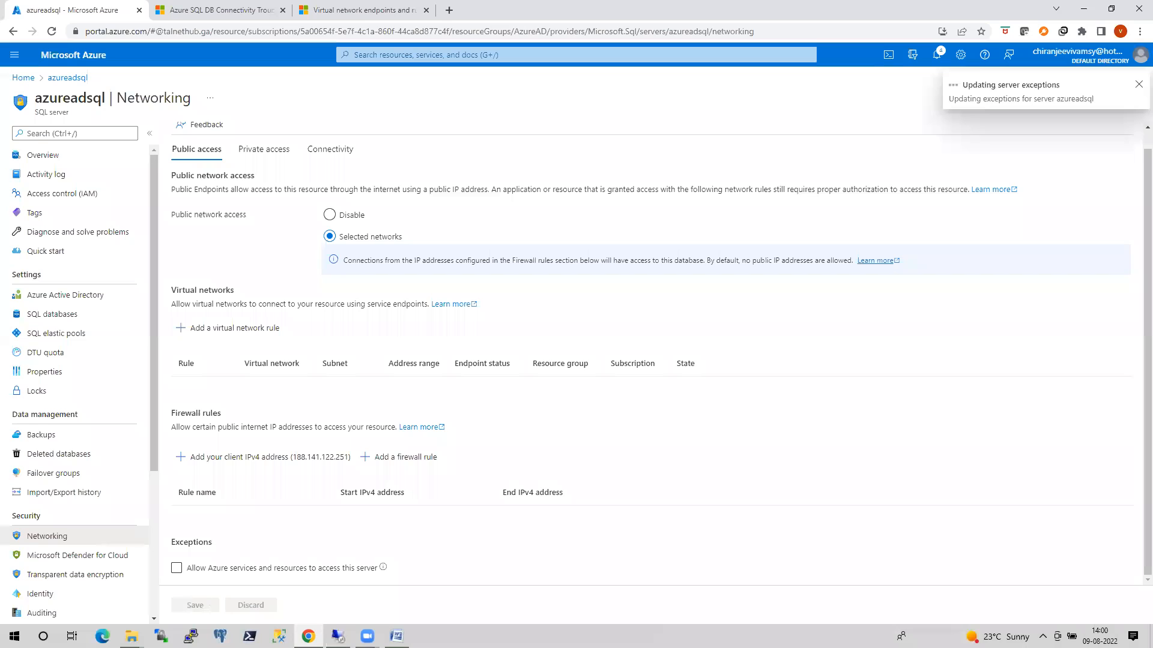
In the VM's SQL Server Management Studio, disconnect the server and try connecting to azureadsql.database.windows.net again.
{"action": "left_click", "coordinate": [338, 637]}
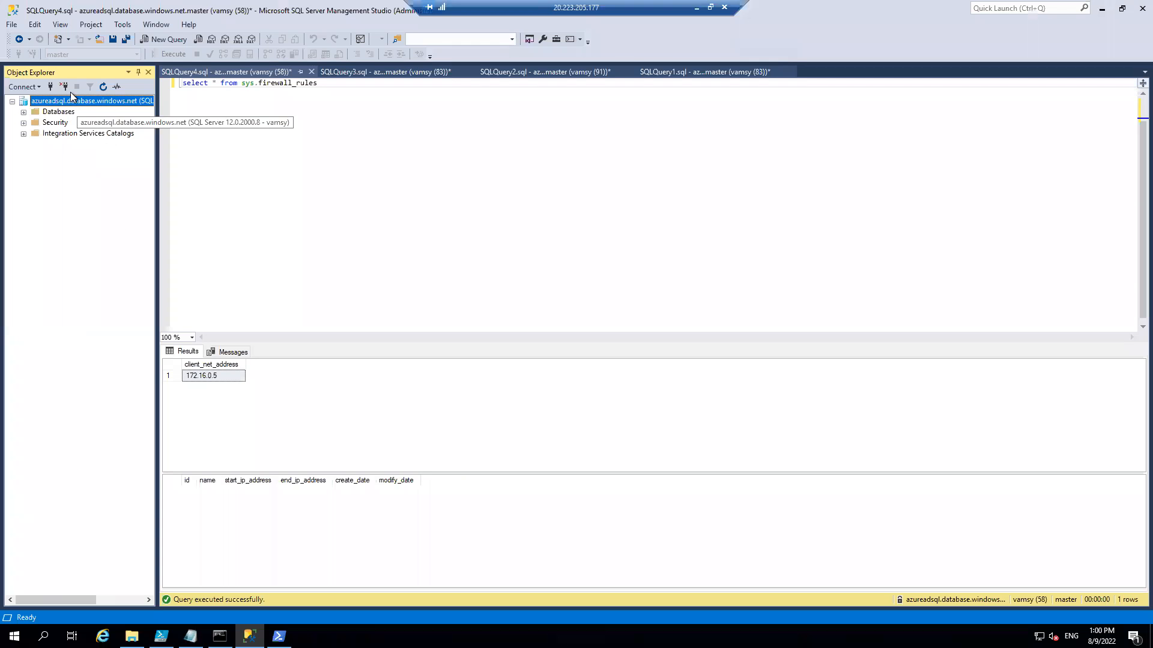
{"action": "left_click", "coordinate": [37, 87]}
{"action": "left_click", "coordinate": [46, 106]}
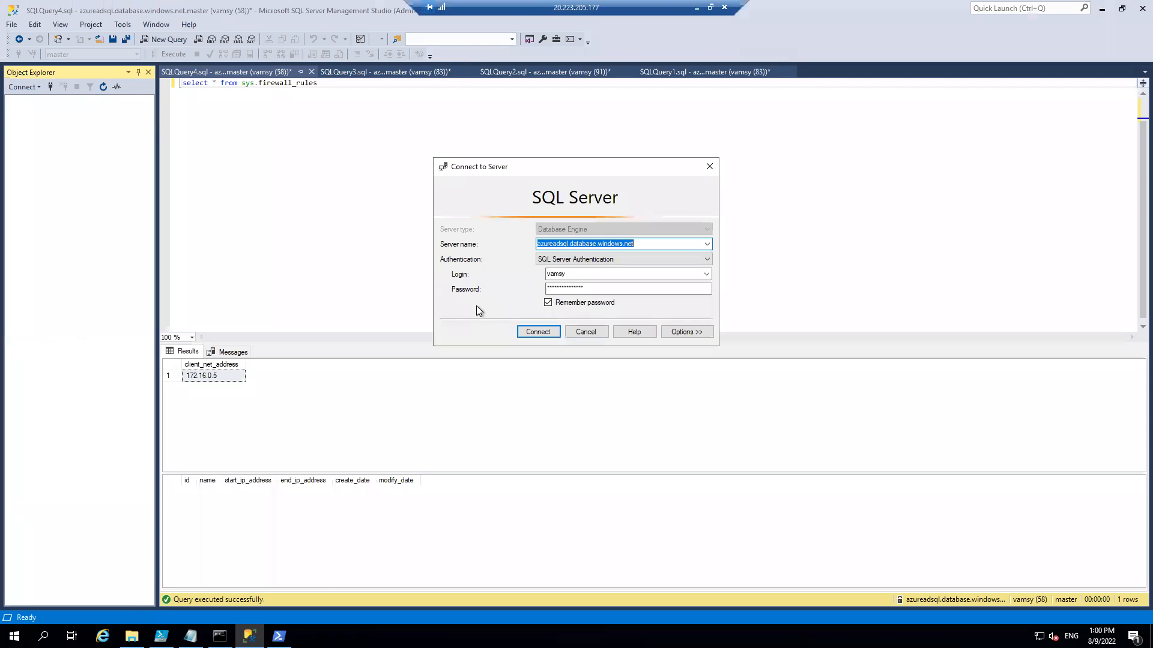
{"action": "left_click", "coordinate": [531, 331]}
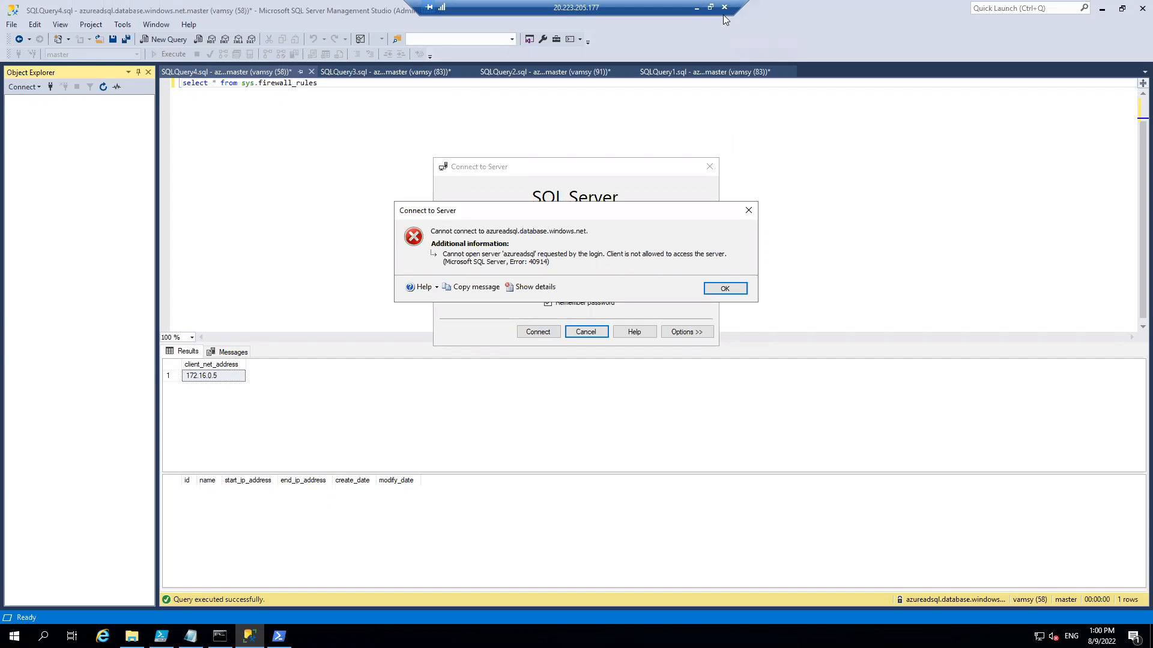
In the Azure portal, start a firewall rule with the VM's public address 20.223.205.177 as both start and end IP.
{"action": "left_click", "coordinate": [696, 8]}
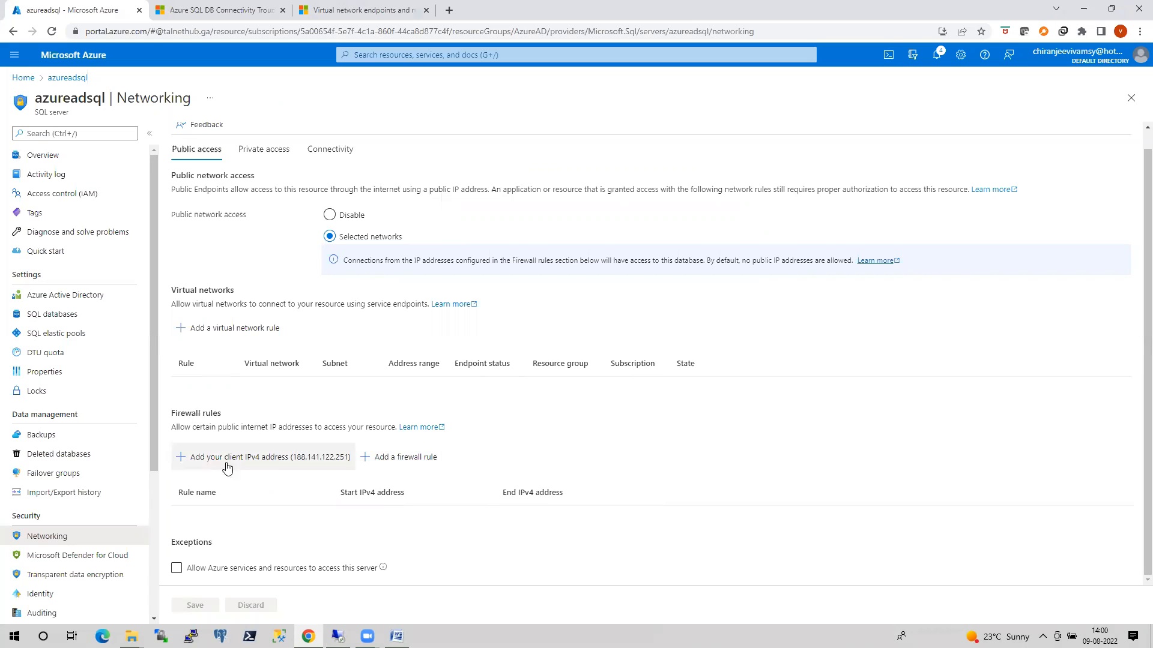
{"action": "left_click", "coordinate": [409, 460]}
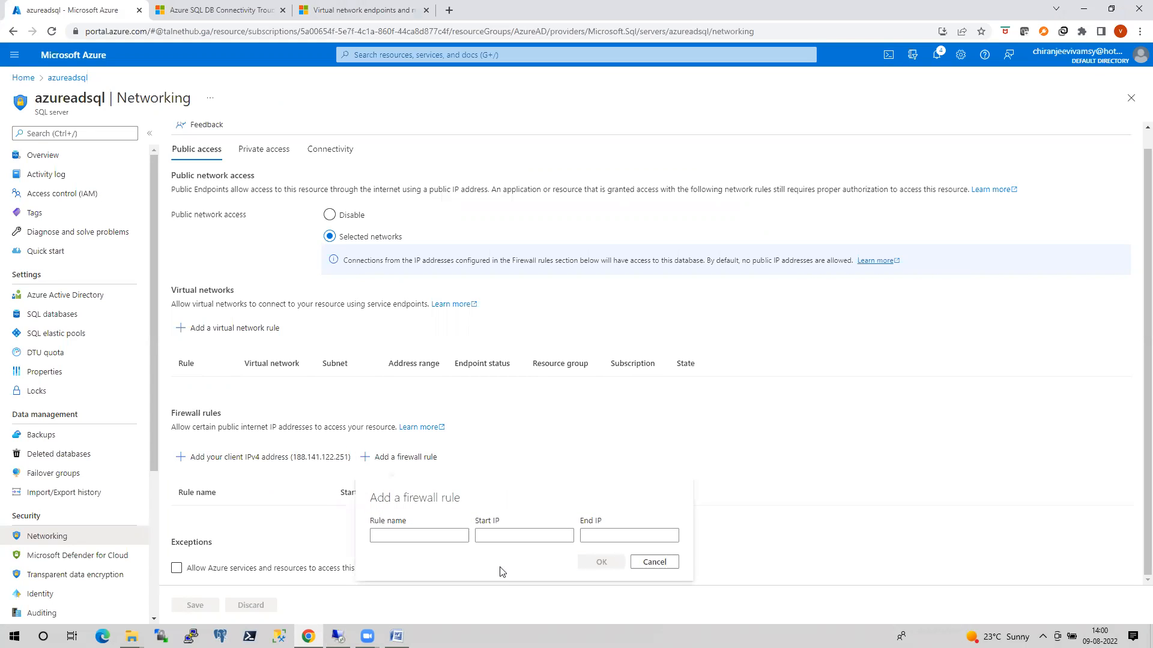
{"action": "left_click", "coordinate": [338, 637]}
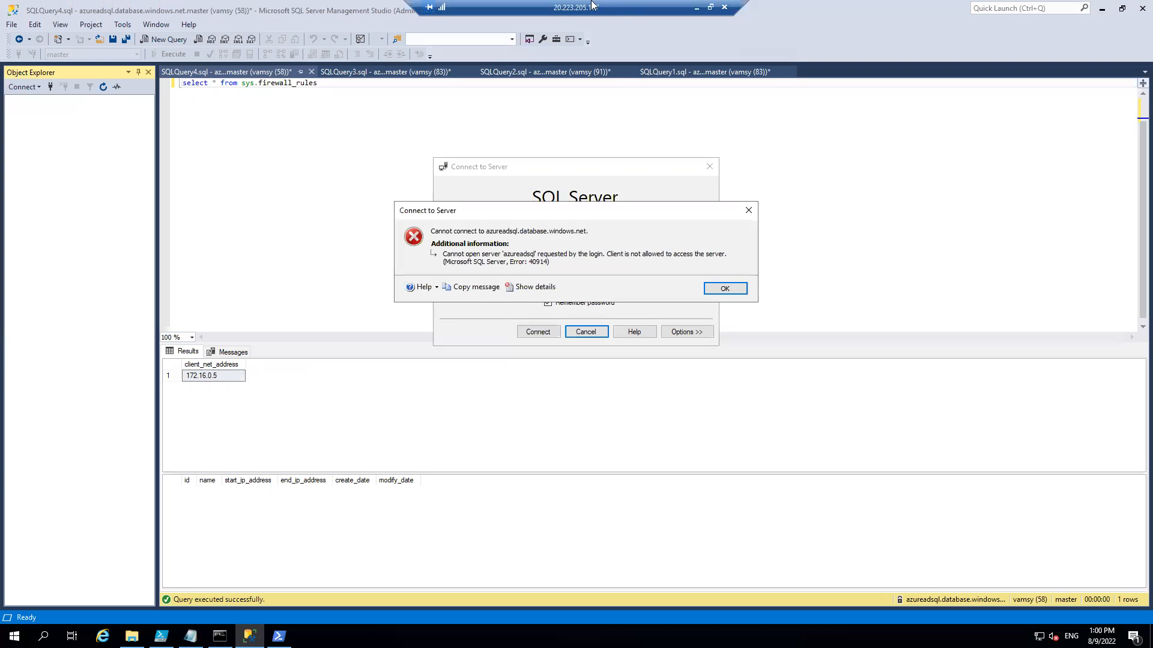
{"action": "left_click", "coordinate": [694, 9]}
{"action": "left_click", "coordinate": [494, 534]}
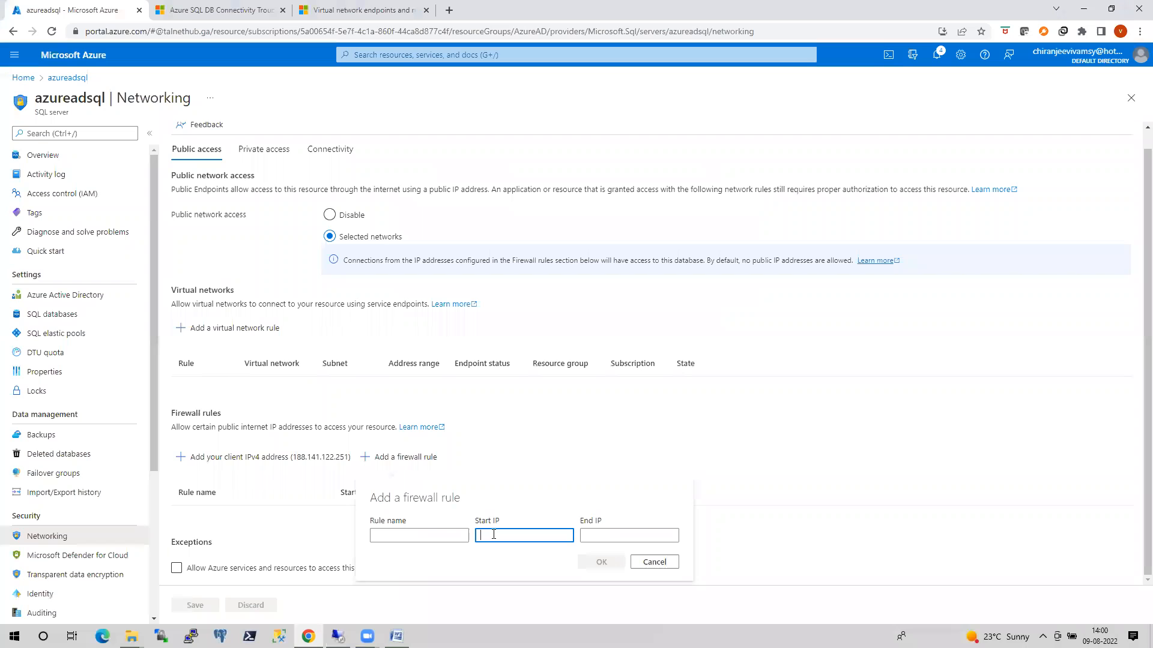
{"action": "type", "text": "20.223.205.177"}
{"action": "left_click", "coordinate": [592, 531]}
{"action": "type", "text": "20.22"}
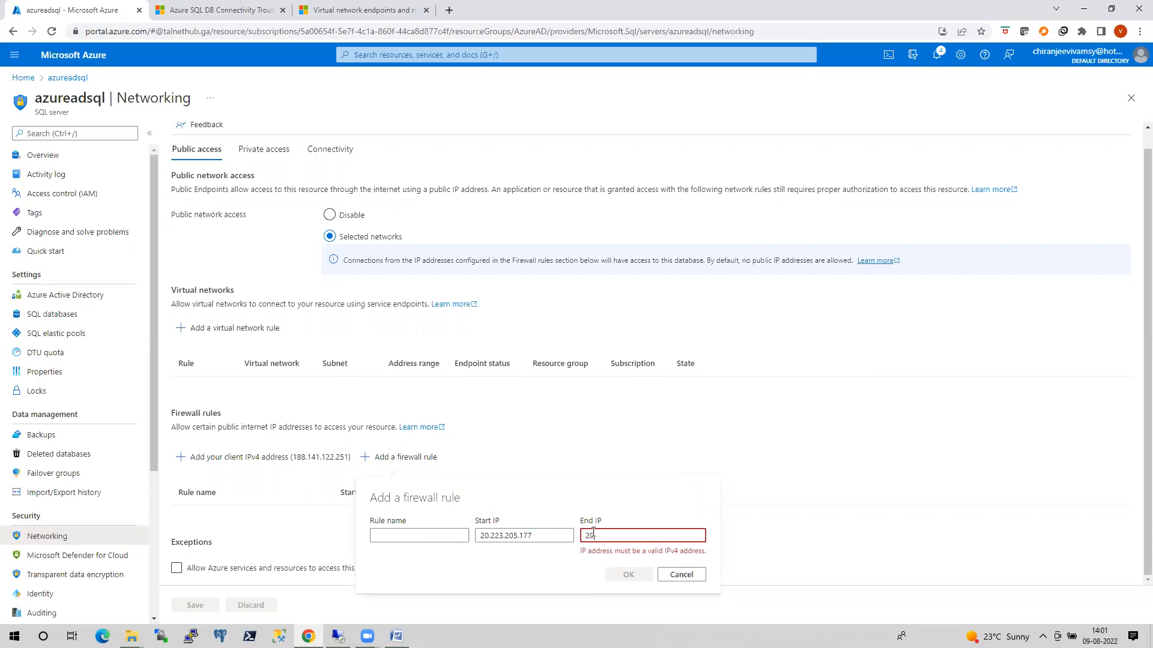
{"action": "type", "text": "3.205.1"}
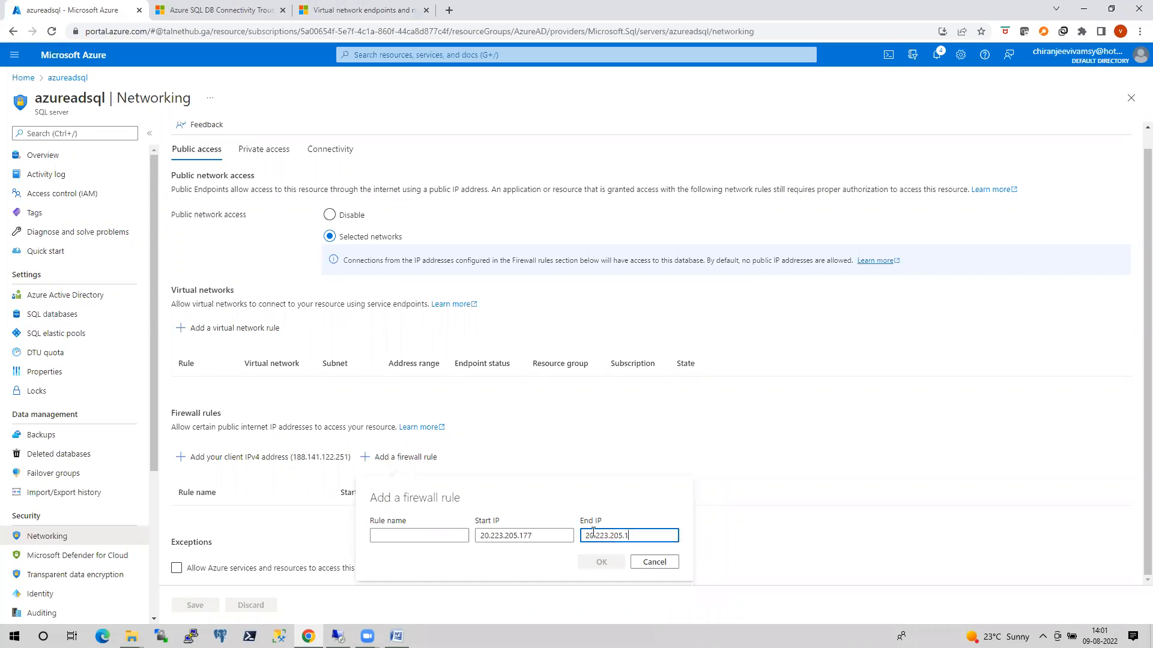
{"action": "type", "text": "77"}
Name the new firewall rule myvm and add it to the server's firewall rule list.
{"action": "left_click", "coordinate": [455, 537]}
{"action": "type", "text": "myvm"}
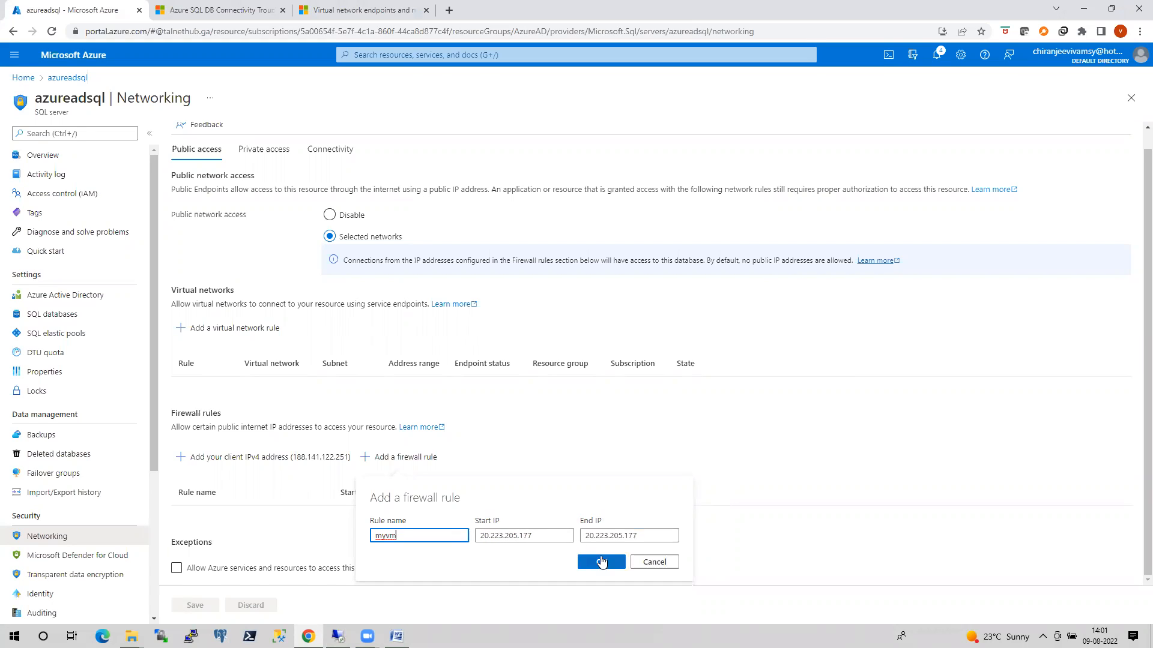
{"action": "left_click", "coordinate": [601, 562]}
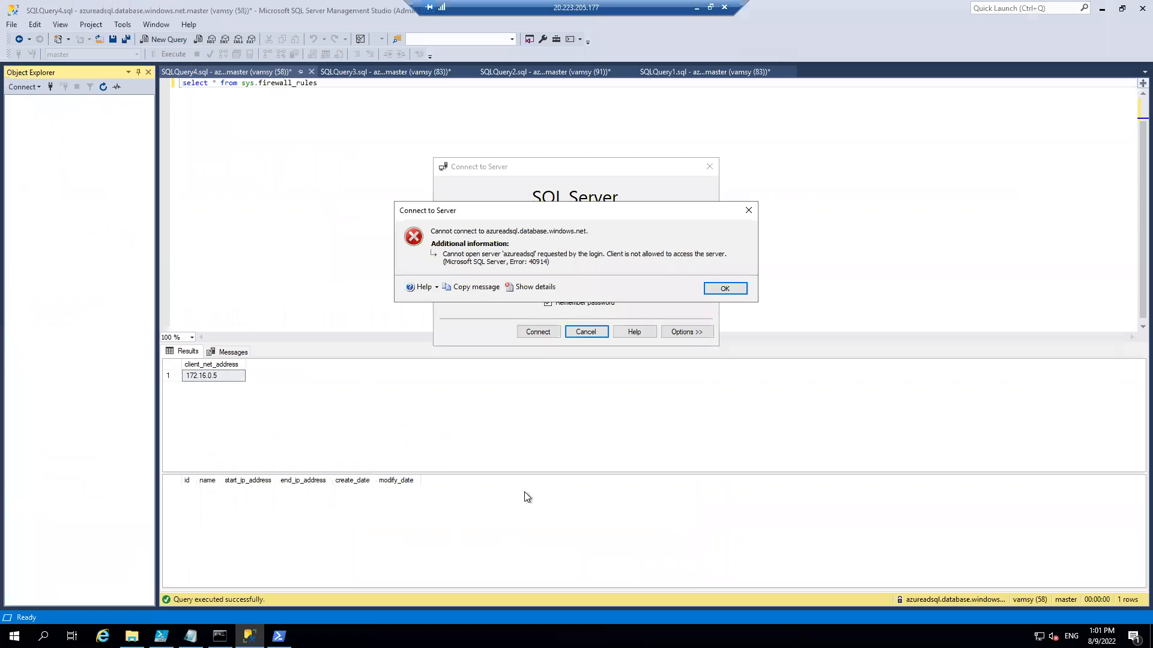
Retry the SQL Server Management Studio connection to azureadsql.database.windows.net on the VM, dismiss the error and return to the Azure portal.
{"action": "left_click", "coordinate": [337, 636]}
{"action": "left_click", "coordinate": [724, 289]}
{"action": "left_click", "coordinate": [544, 334]}
{"action": "left_click", "coordinate": [727, 288]}
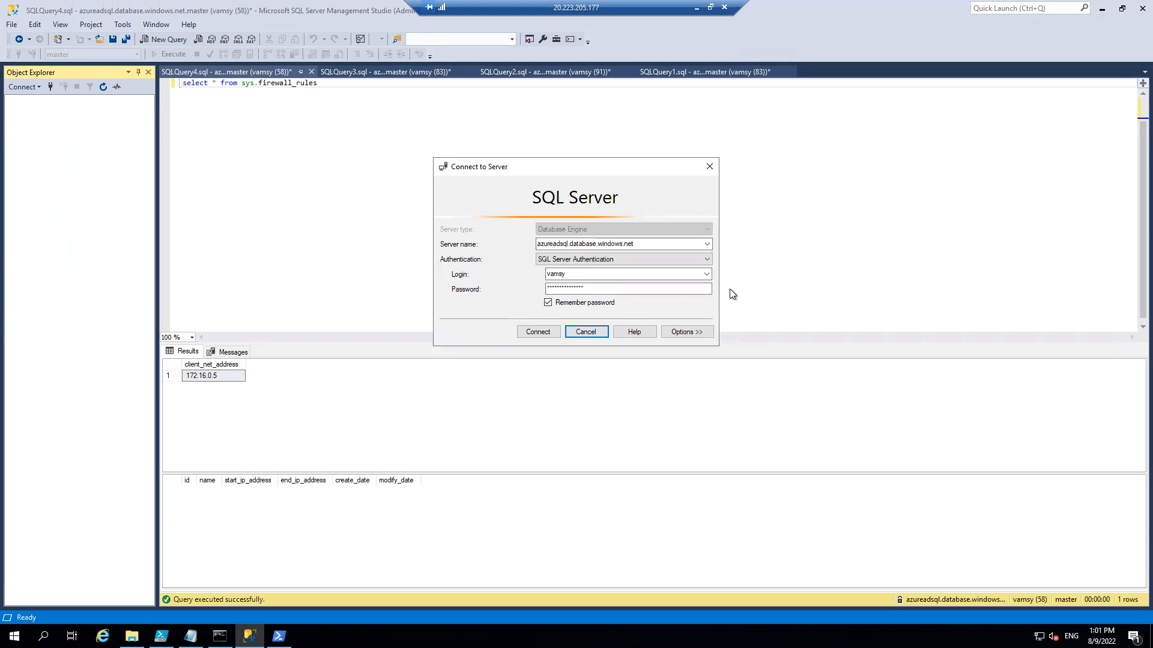
{"action": "left_click", "coordinate": [697, 8]}
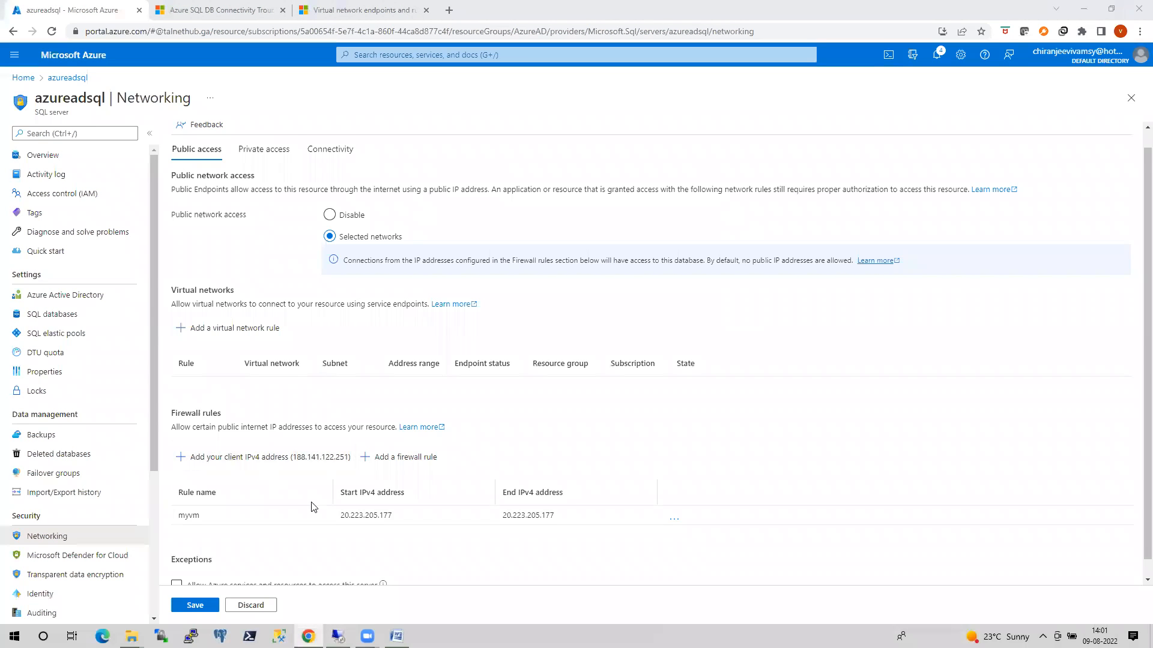
With the Azure services exception unchecked, retry the VM's SQL Server Management Studio connection to azureadsql.database.windows.net and return to the Azure portal.
{"action": "scroll", "coordinate": [312, 508], "scroll_direction": "down", "scroll_amount": 1}
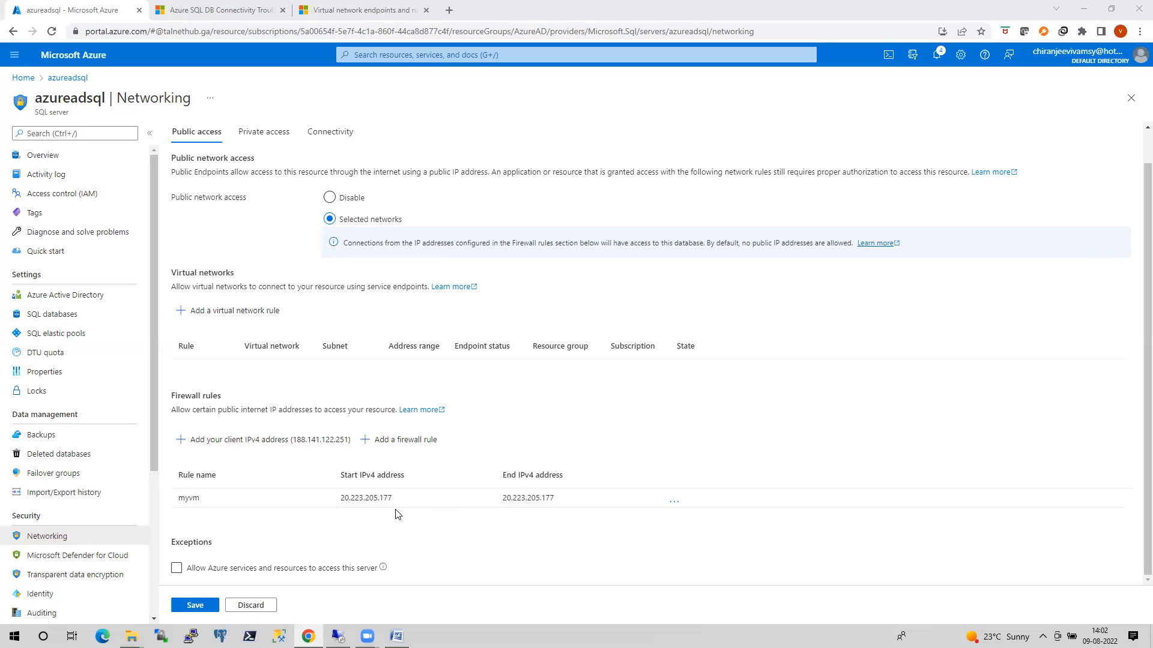
{"action": "left_click", "coordinate": [177, 570]}
{"action": "left_click", "coordinate": [338, 637]}
{"action": "left_click", "coordinate": [538, 333]}
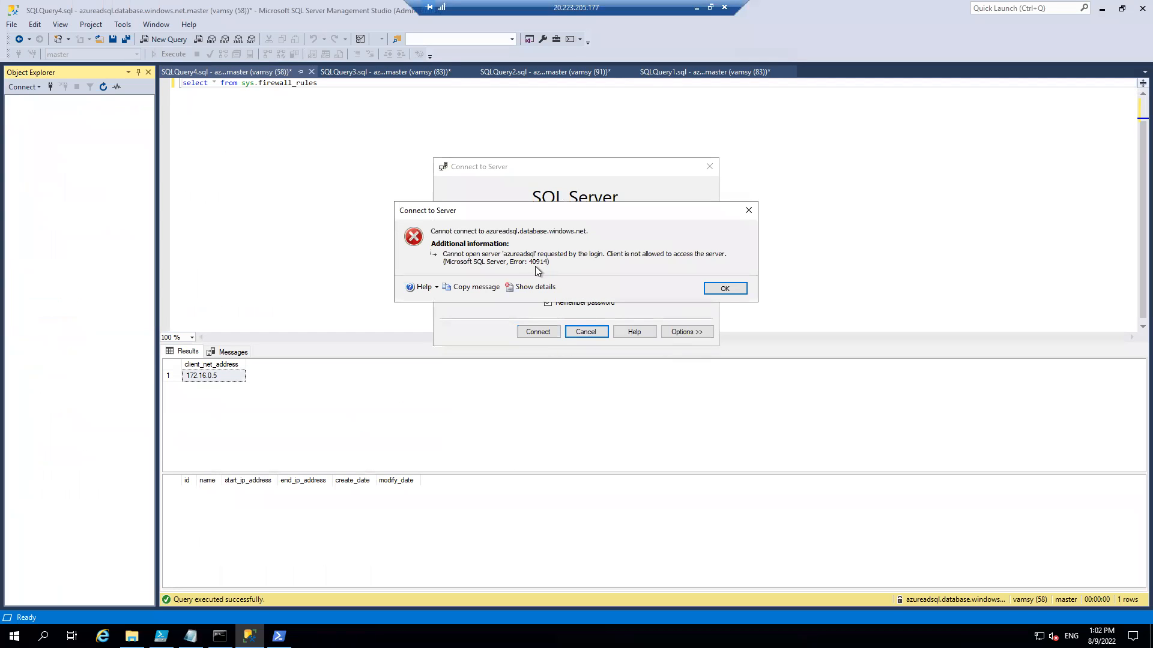
{"action": "left_click", "coordinate": [696, 7]}
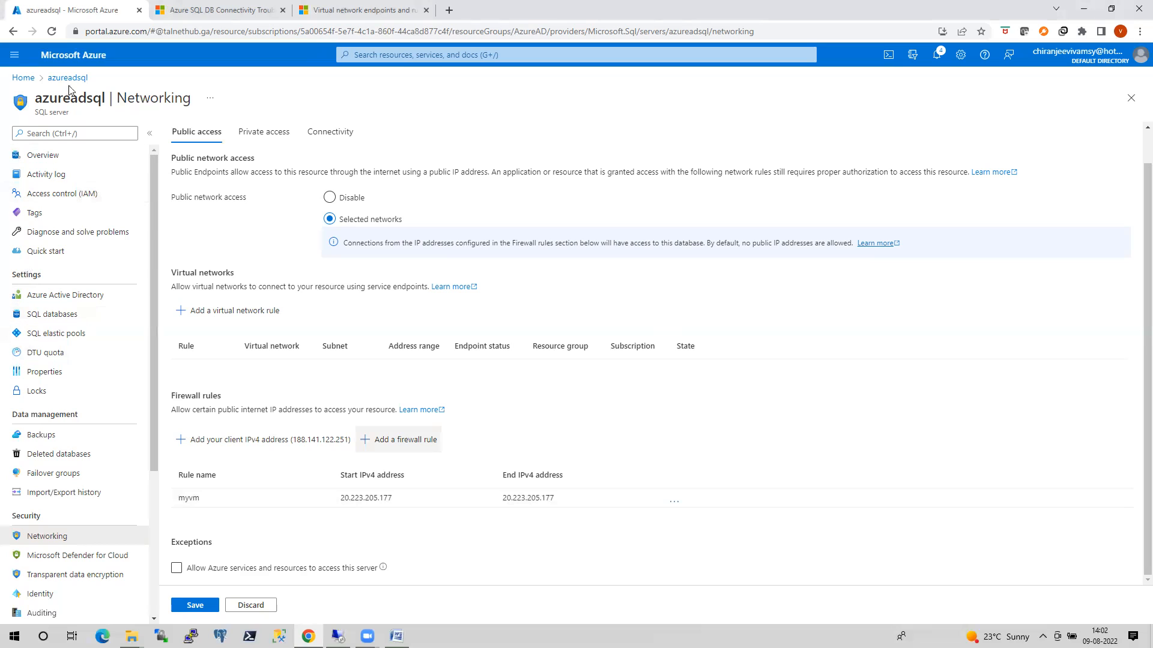
Leave the server's networking settings, discarding the unsaved edits, and open the subnets of the domainvmsvnet virtual network.
{"action": "left_click", "coordinate": [24, 78]}
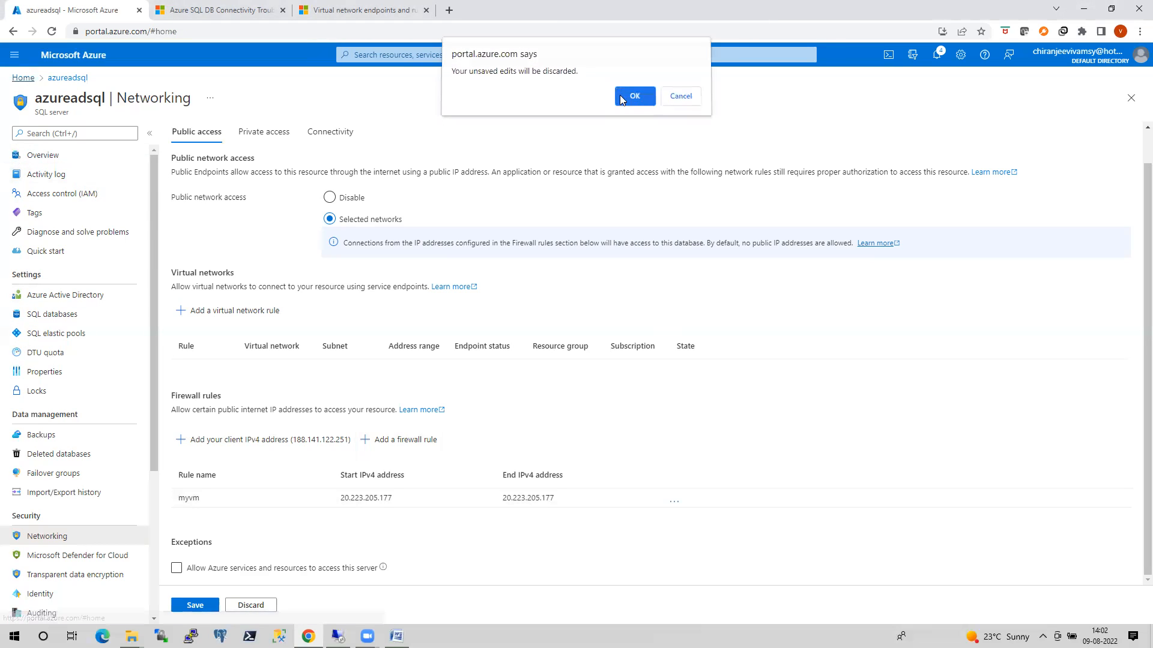
{"action": "left_click", "coordinate": [634, 99]}
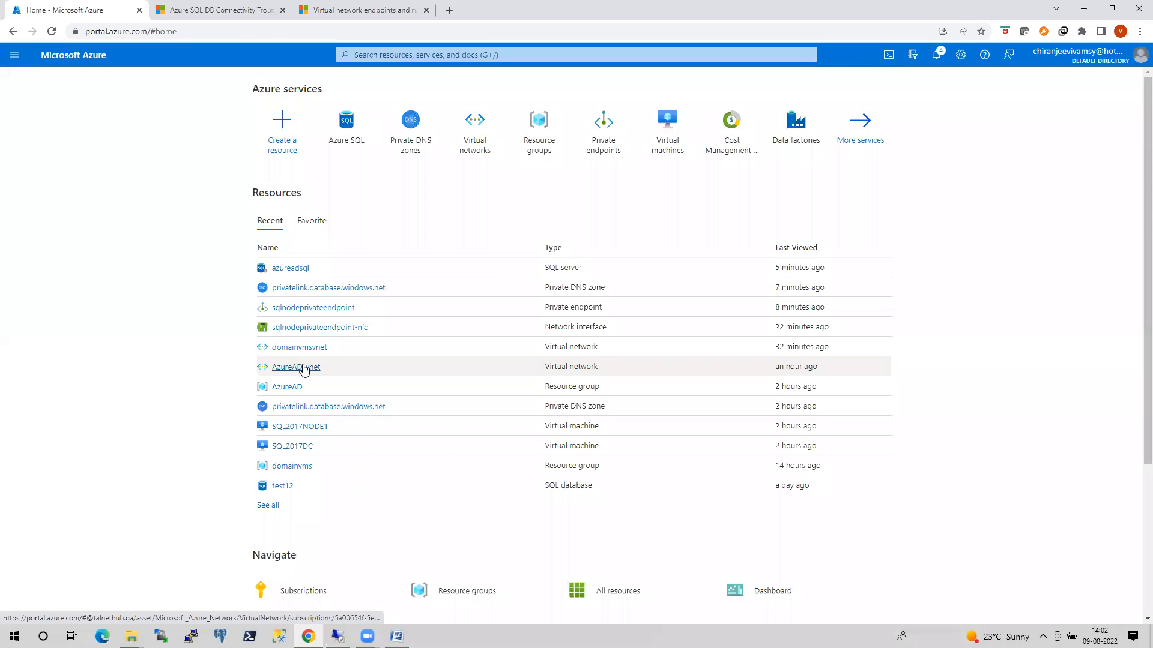
{"action": "left_click", "coordinate": [303, 349]}
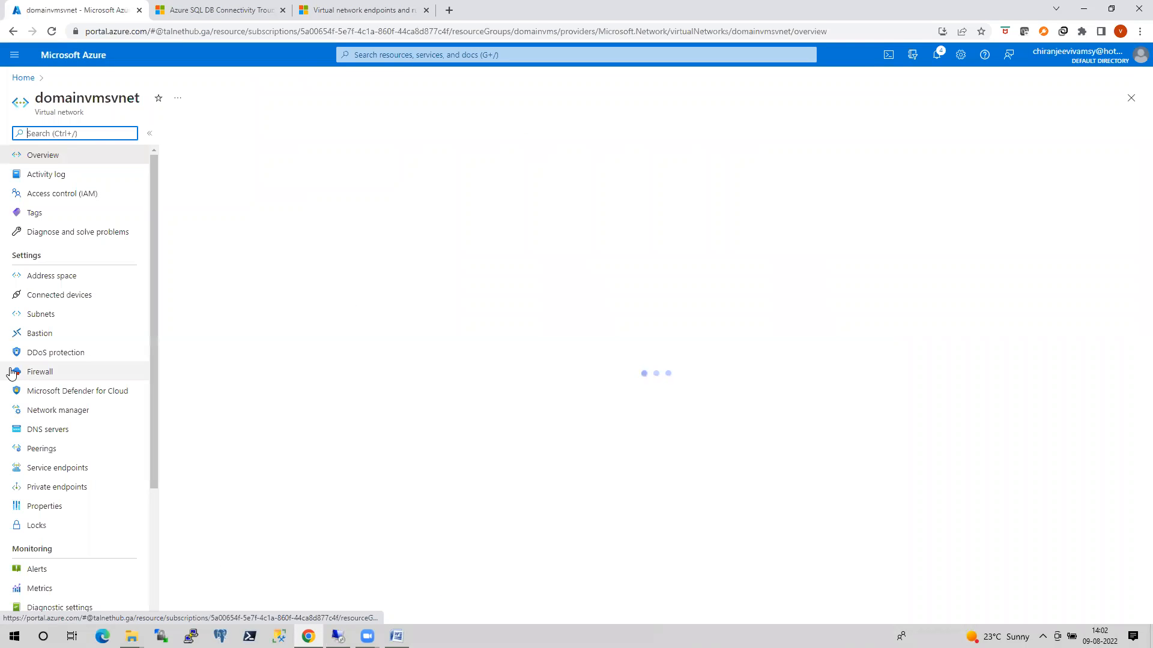
{"action": "left_click", "coordinate": [34, 314]}
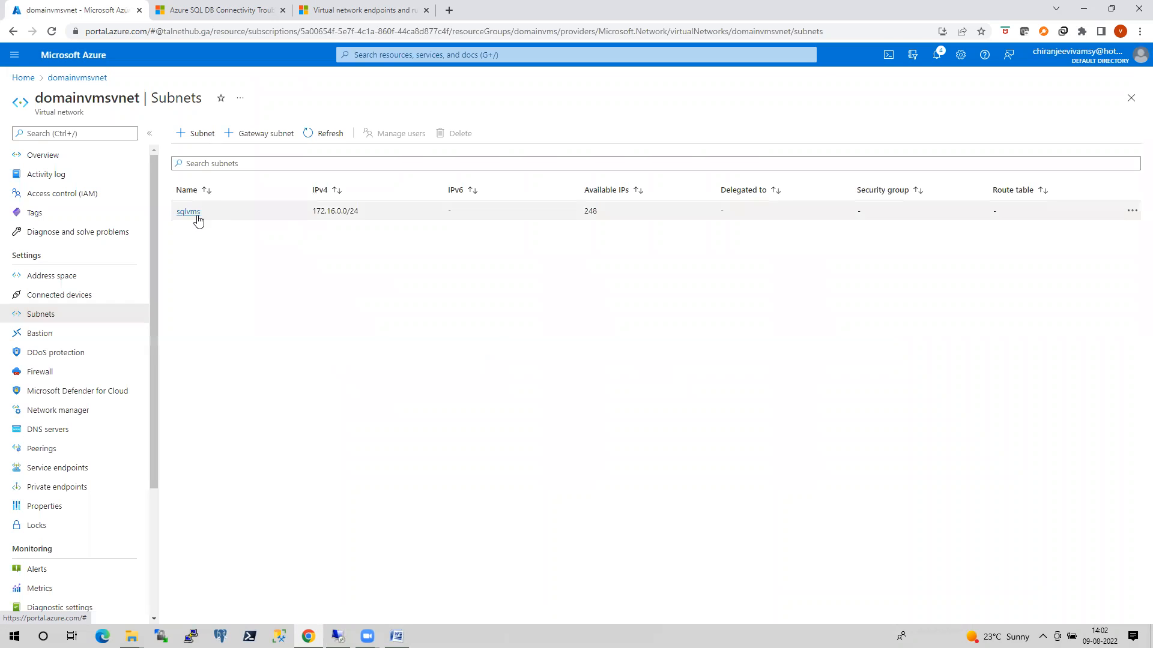
Remove the Microsoft.Sql service endpoint from the sqlvms subnet and save the subnet.
{"action": "left_click", "coordinate": [188, 211]}
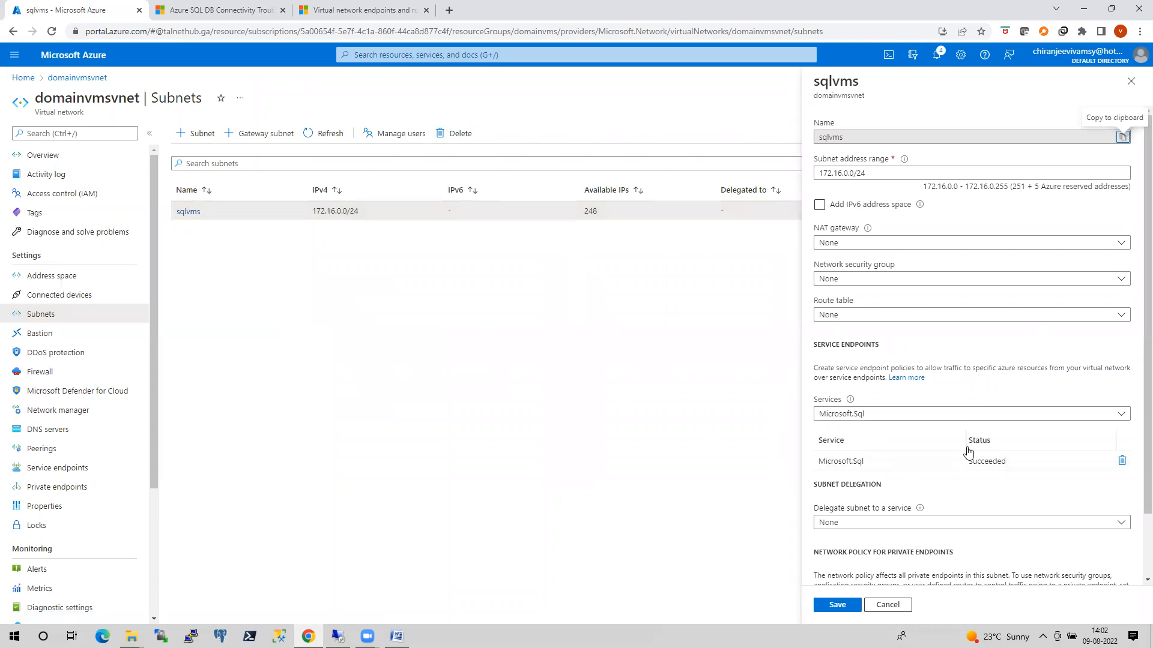
{"action": "left_click", "coordinate": [1122, 462]}
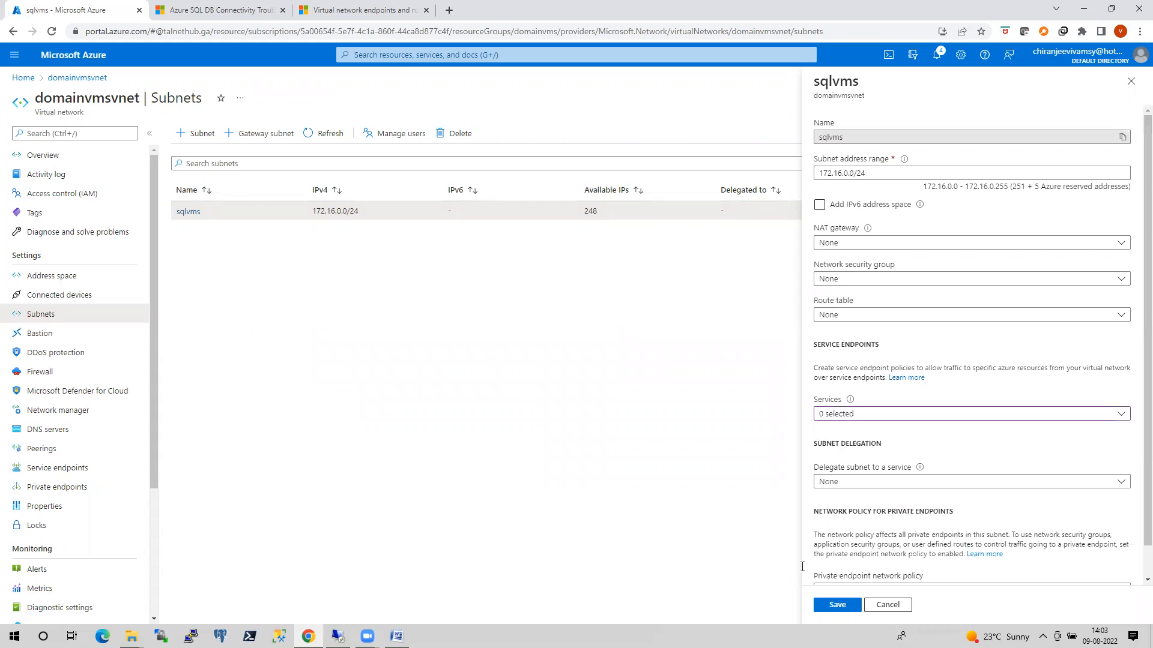
{"action": "left_click", "coordinate": [837, 604]}
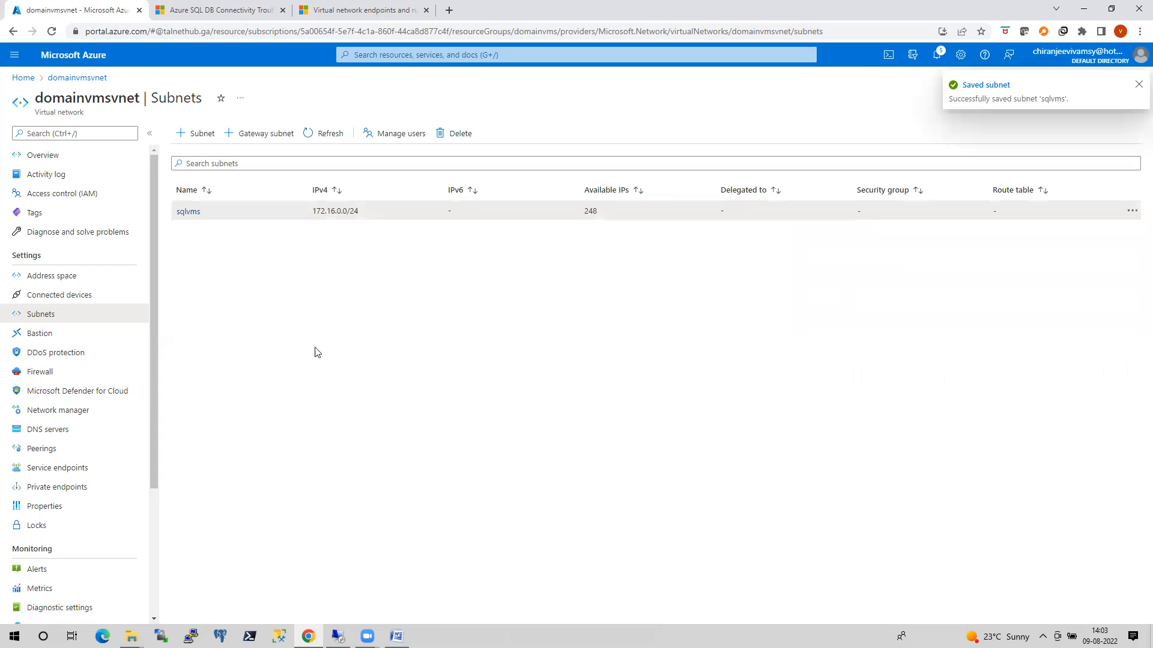
Switch to SQL Server Management Studio on the VM, dismiss the connection error and reconnect to azureadsql.database.windows.net.
{"action": "left_click", "coordinate": [337, 635]}
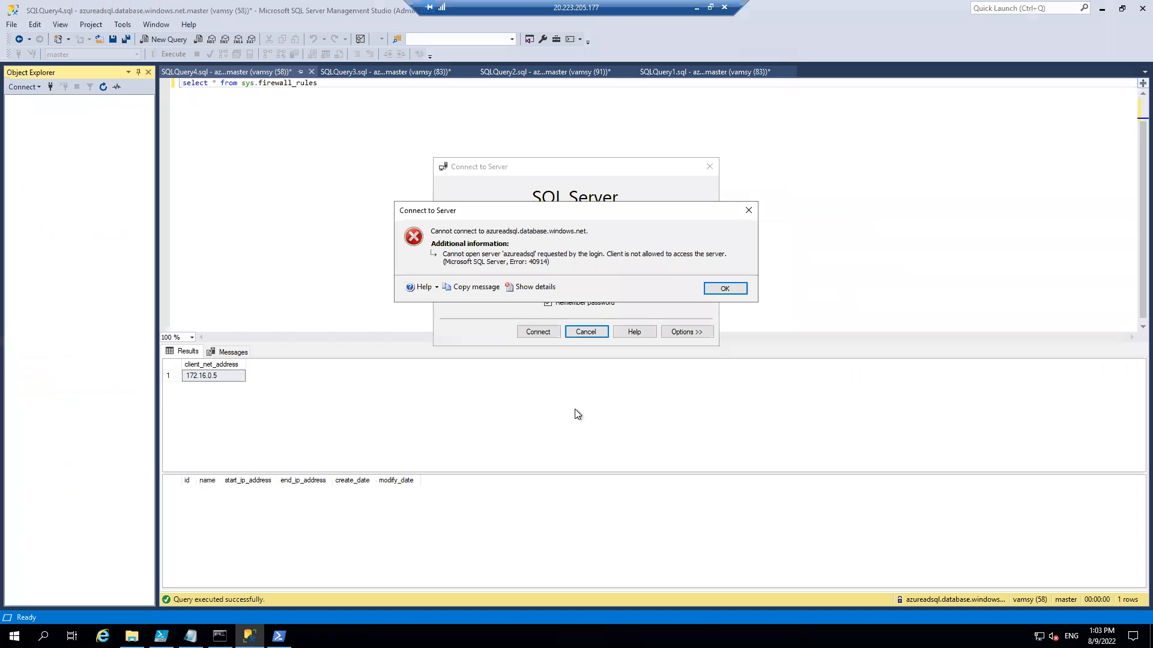
{"action": "left_click", "coordinate": [736, 290]}
{"action": "left_click", "coordinate": [535, 332]}
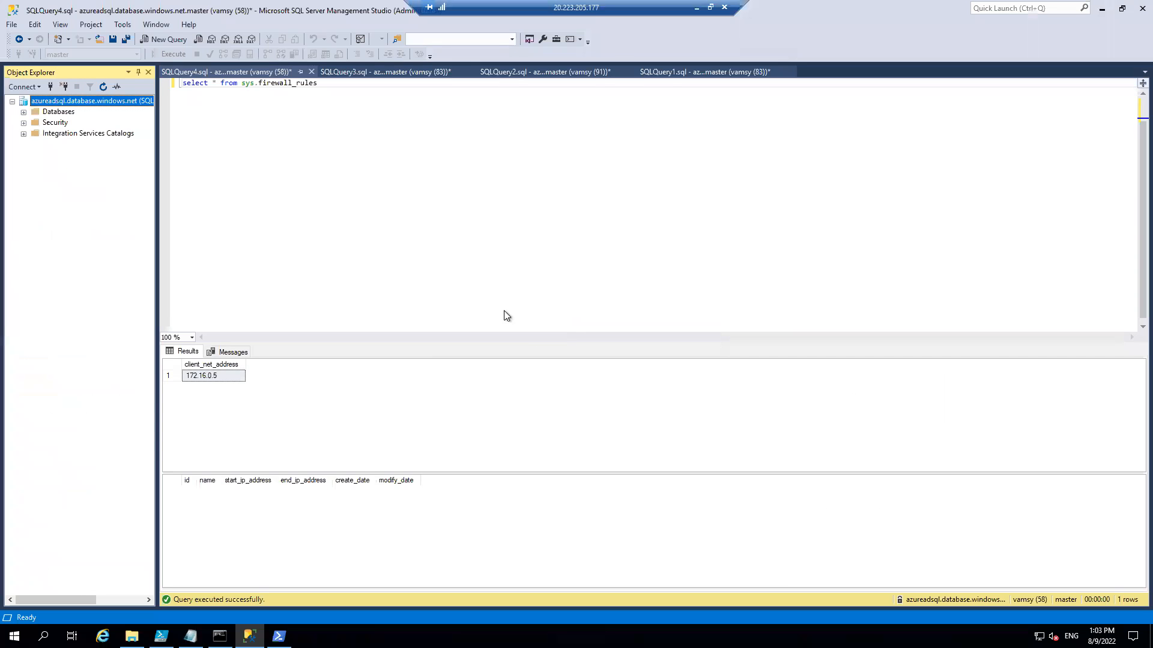
Run the client_net_address and sys.firewall_rules queries together in SQLQuery3.sql.
{"action": "left_click", "coordinate": [385, 72]}
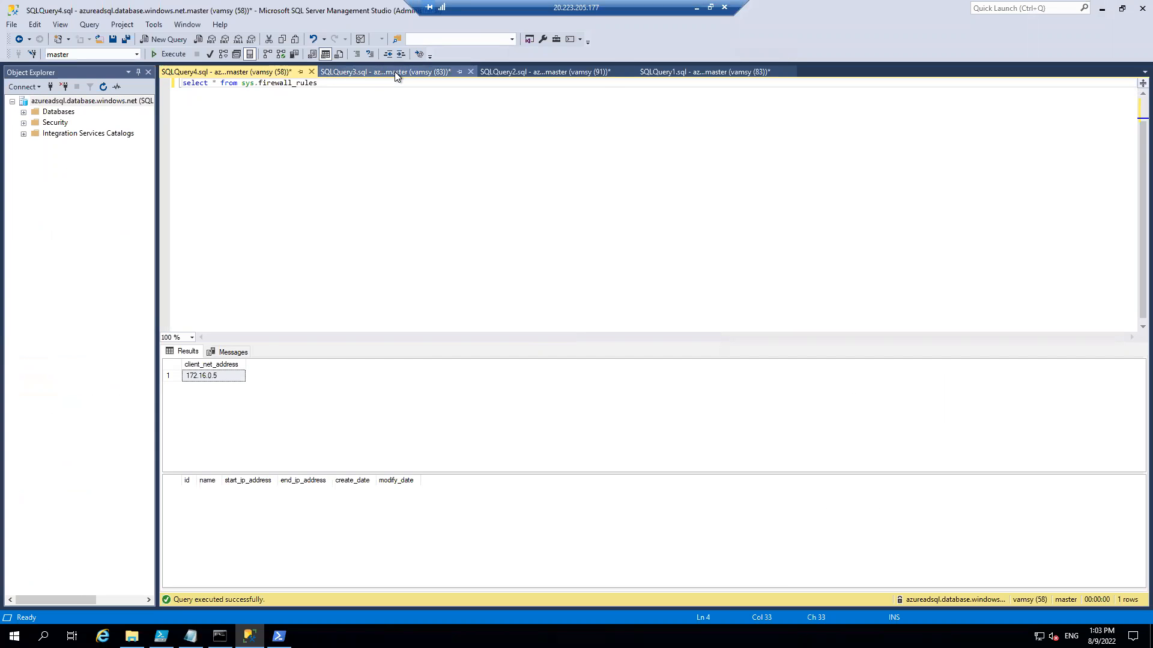
{"action": "key", "text": "ctrl+a"}
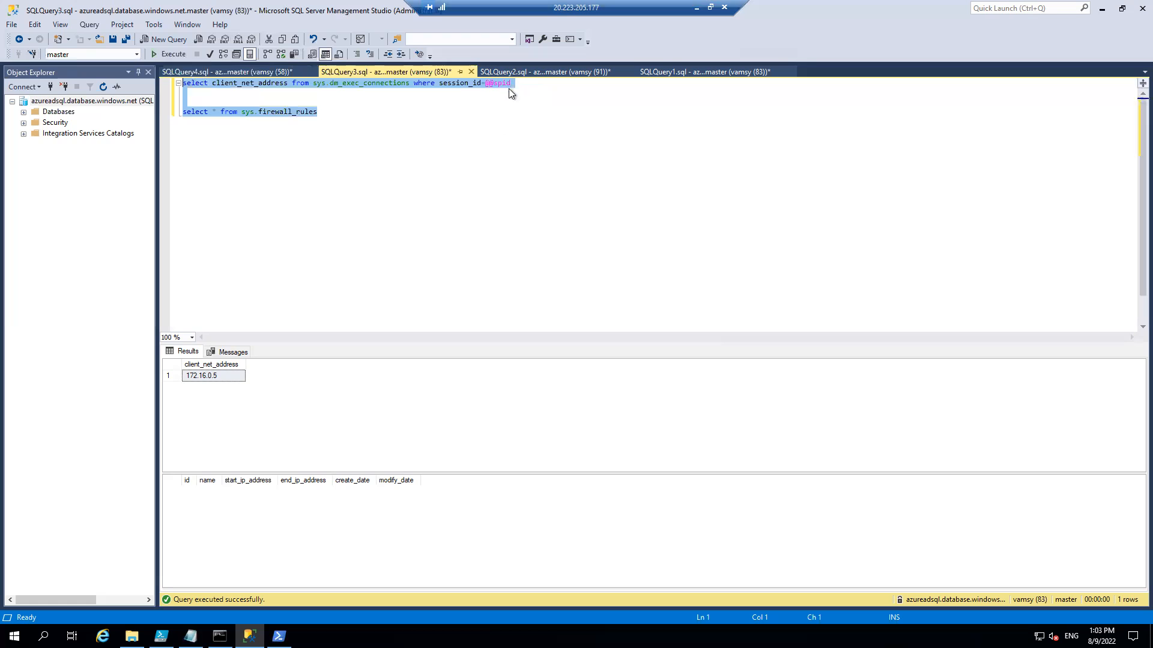
{"action": "left_click", "coordinate": [491, 167]}
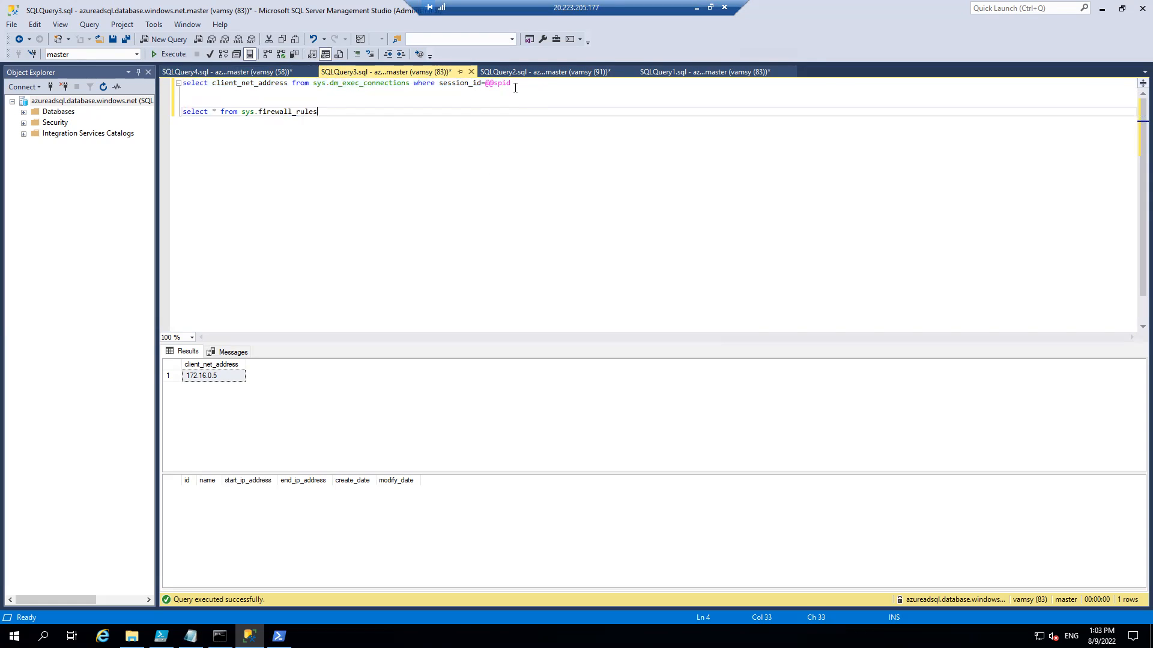
{"action": "key", "text": "Up"}
{"action": "key", "text": "Up"}
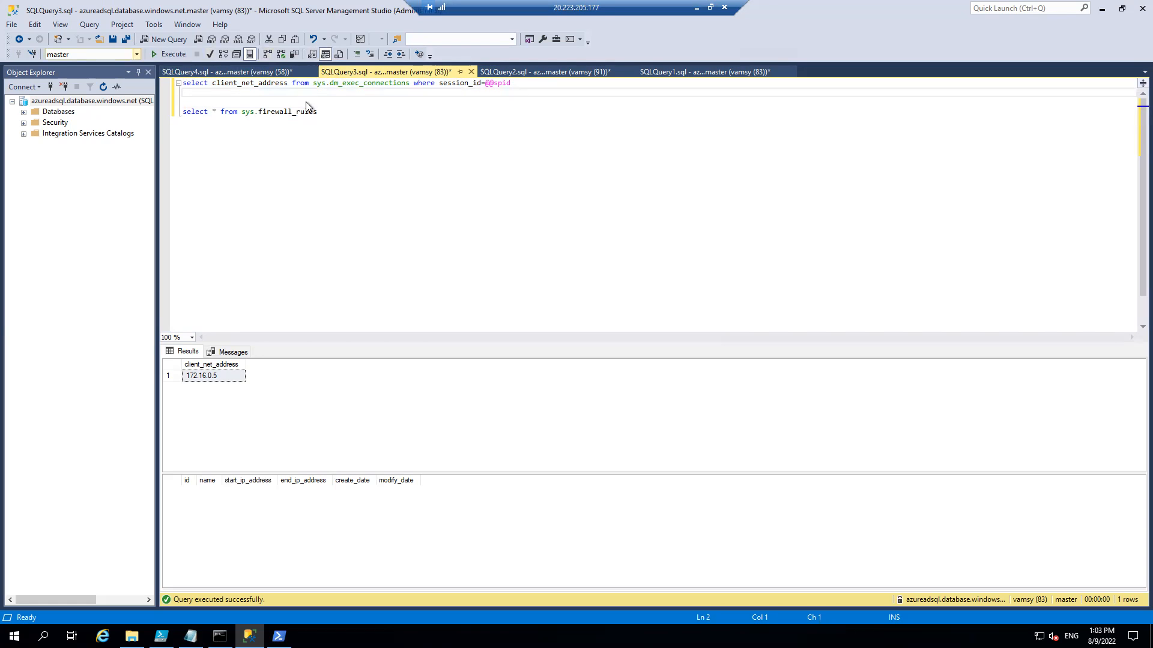
{"action": "left_click", "coordinate": [319, 120]}
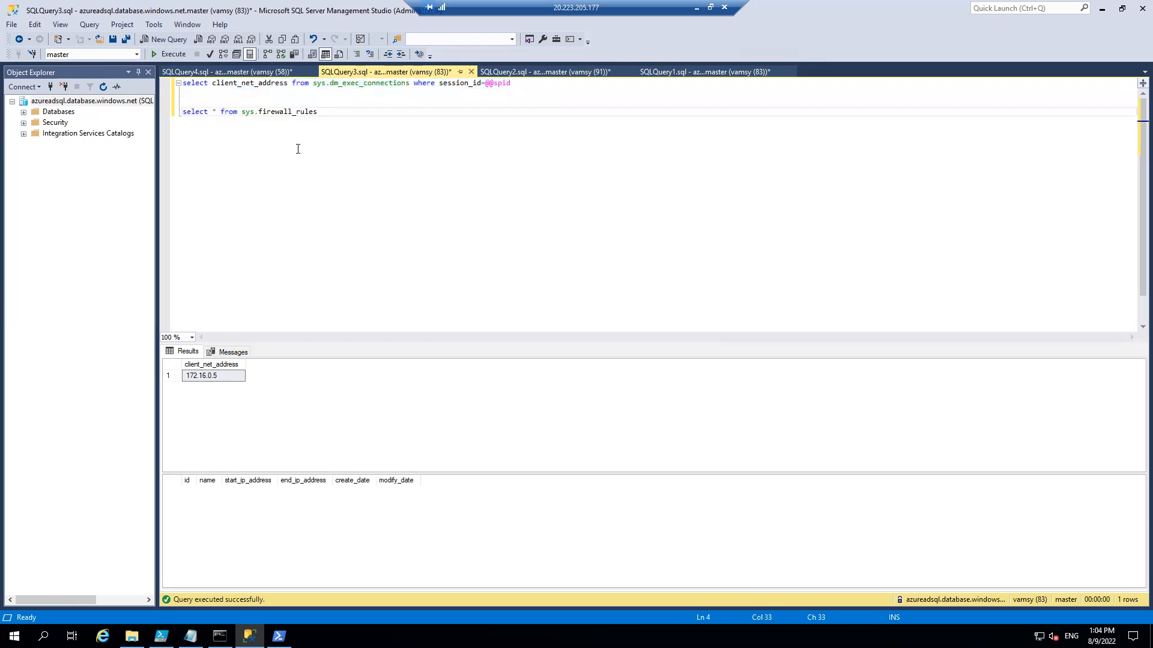
{"action": "key", "text": "ctrl+a"}
{"action": "left_click_drag", "start_coordinate": [329, 129], "coordinate": [253, 95]}
{"action": "left_click_drag", "start_coordinate": [332, 127], "coordinate": [194, 81]}
{"action": "left_click", "coordinate": [332, 125]}
{"action": "left_click_drag", "start_coordinate": [93, 102], "coordinate": [87, 96]}
{"action": "left_click", "coordinate": [350, 142]}
{"action": "key", "text": "shift+Up"}
{"action": "key", "text": "shift+Up"}
{"action": "key", "text": "shift+Up"}
{"action": "key", "text": "shift+Home"}
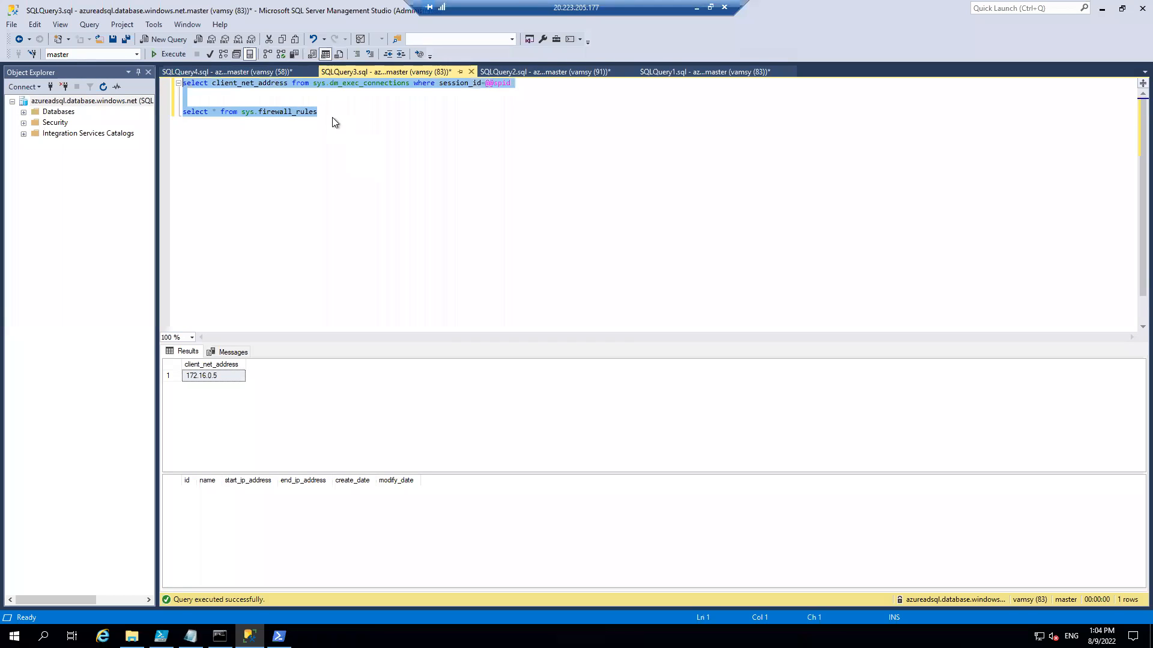
{"action": "left_click", "coordinate": [334, 118]}
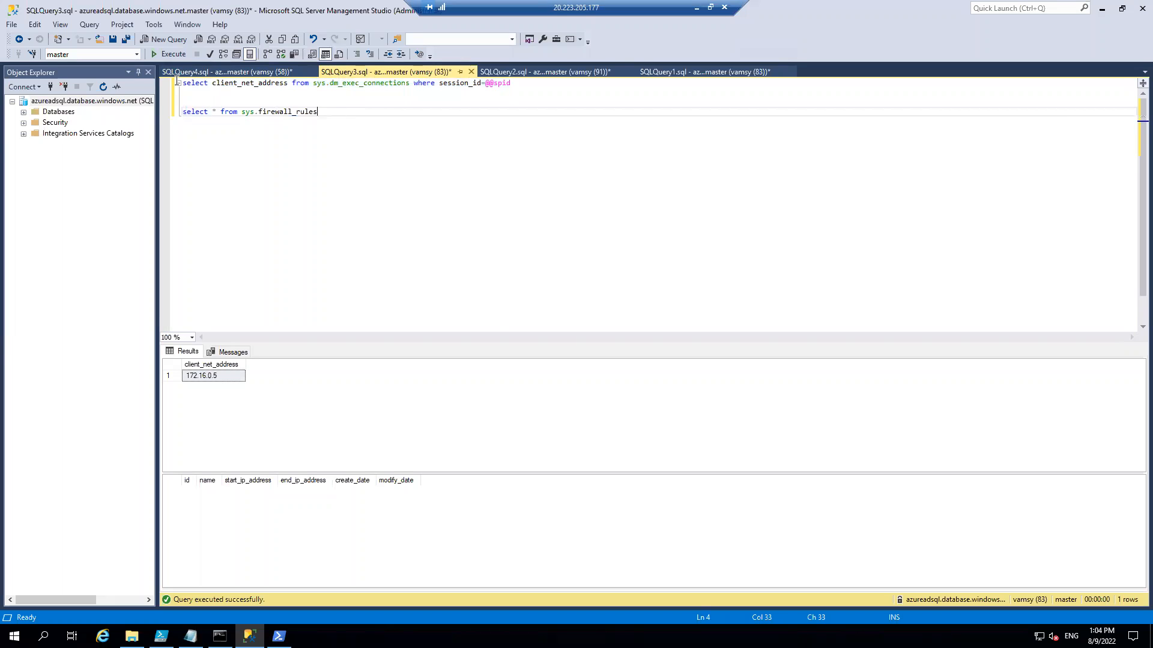
{"action": "left_click_drag", "start_coordinate": [317, 112], "coordinate": [179, 78]}
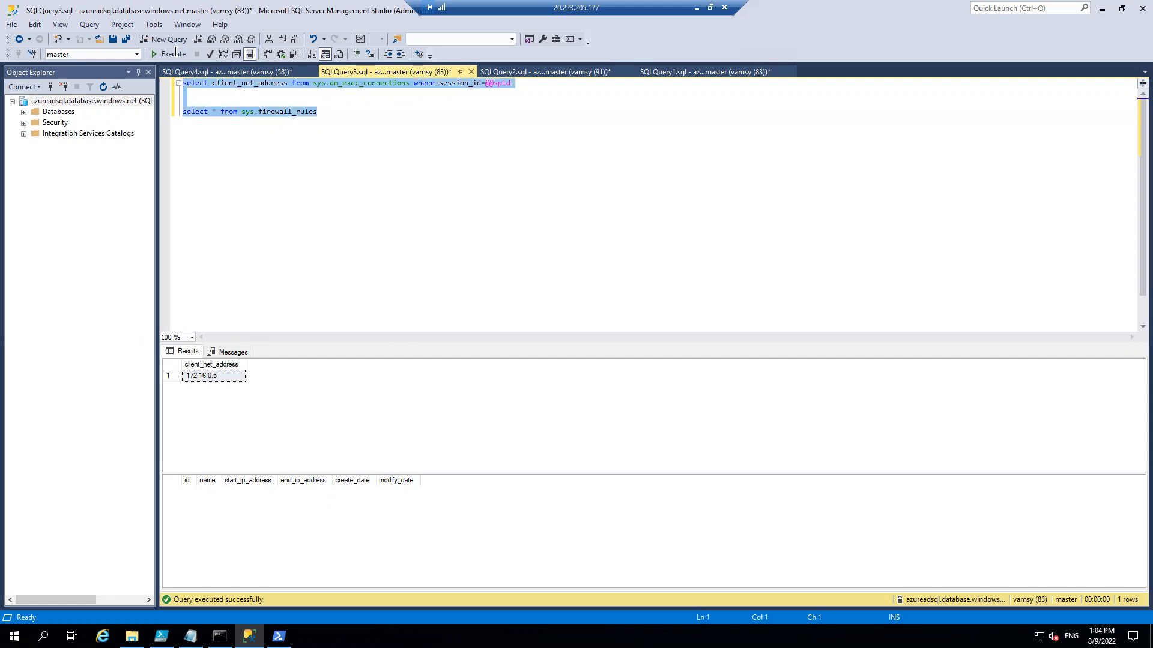
{"action": "left_click", "coordinate": [334, 144]}
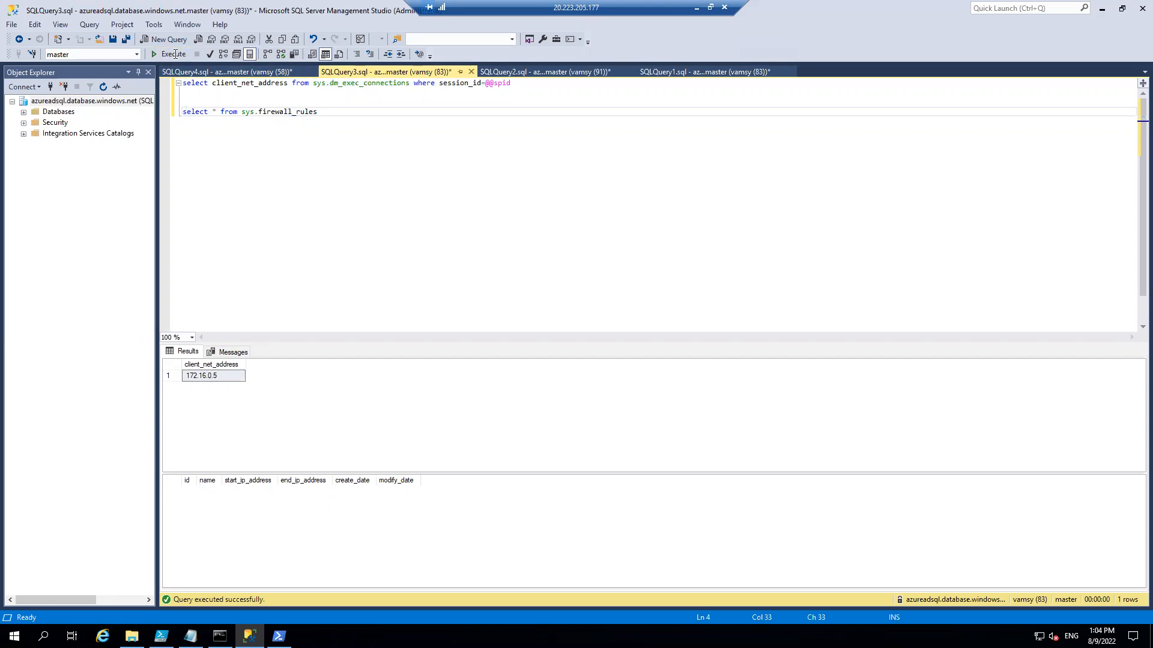
{"action": "left_click", "coordinate": [171, 54]}
Run only the "select * from sys.firewall_rules" statement in the query window.
{"action": "left_click_drag", "start_coordinate": [196, 119], "coordinate": [195, 117]}
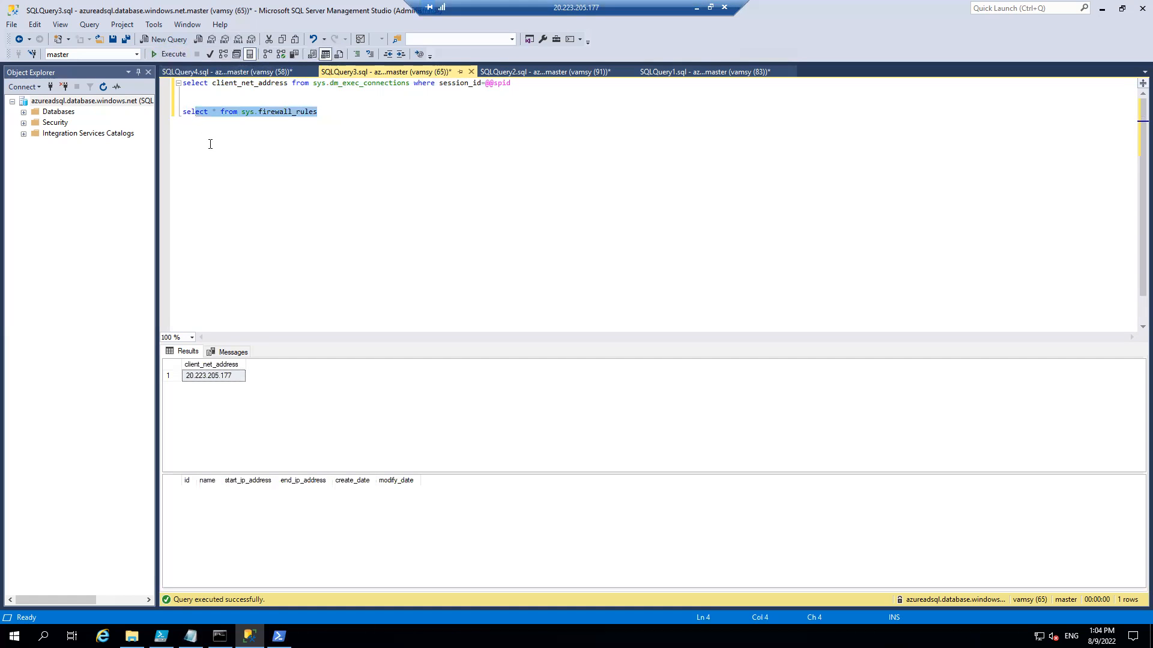
{"action": "key", "text": "F5"}
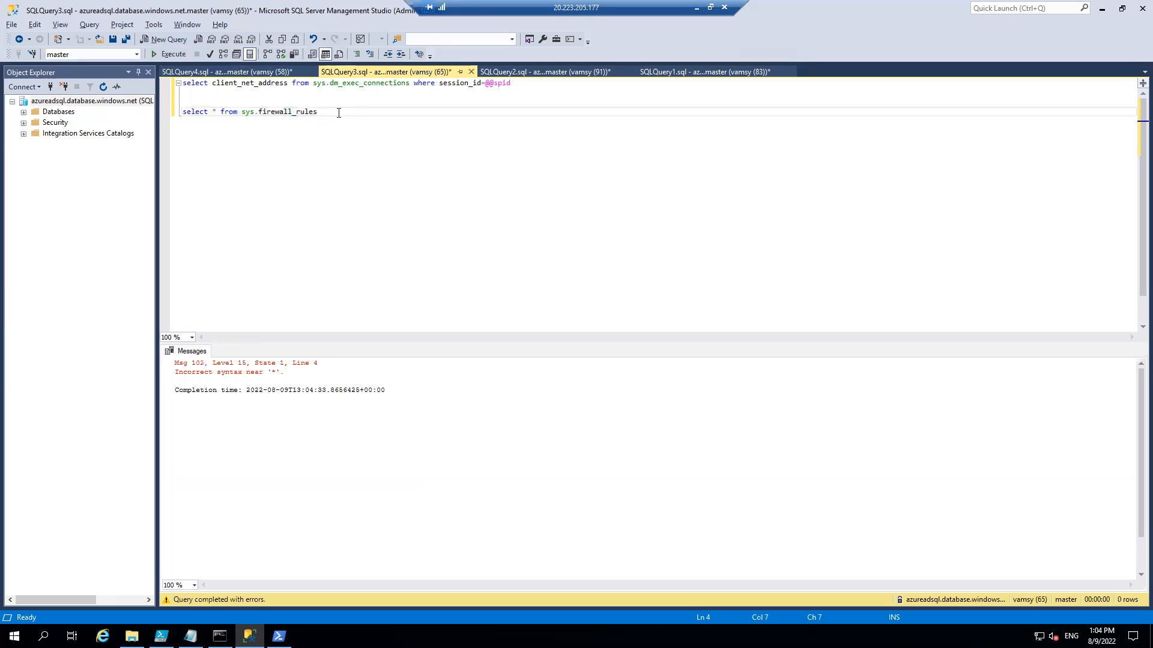
{"action": "key", "text": "End"}
{"action": "key", "text": "shift+Left"}
{"action": "key", "text": "shift+Left"}
{"action": "key", "text": "shift+Left"}
{"action": "key", "text": "shift+Left"}
{"action": "key", "text": "shift+Left"}
{"action": "key", "text": "shift+Left"}
{"action": "key", "text": "shift+Left"}
{"action": "key", "text": "shift+Left"}
{"action": "key", "text": "shift+Left"}
{"action": "key", "text": "shift+Left"}
{"action": "key", "text": "shift+Left"}
{"action": "key", "text": "shift+Left"}
{"action": "key", "text": "shift+Left"}
{"action": "key", "text": "shift+Left"}
{"action": "key", "text": "shift+Left"}
{"action": "key", "text": "shift+Left"}
{"action": "key", "text": "shift+Left"}
{"action": "key", "text": "shift+Left"}
{"action": "key", "text": "shift+Left"}
{"action": "key", "text": "shift+Left"}
{"action": "key", "text": "shift+Left"}
{"action": "key", "text": "shift+Left"}
{"action": "key", "text": "shift+Left"}
{"action": "key", "text": "shift+Left"}
{"action": "key", "text": "shift+Left"}
{"action": "key", "text": "shift+Left"}
{"action": "key", "text": "shift+Left"}
{"action": "key", "text": "shift+Left"}
{"action": "key", "text": "shift+Left"}
{"action": "key", "text": "shift+Left"}
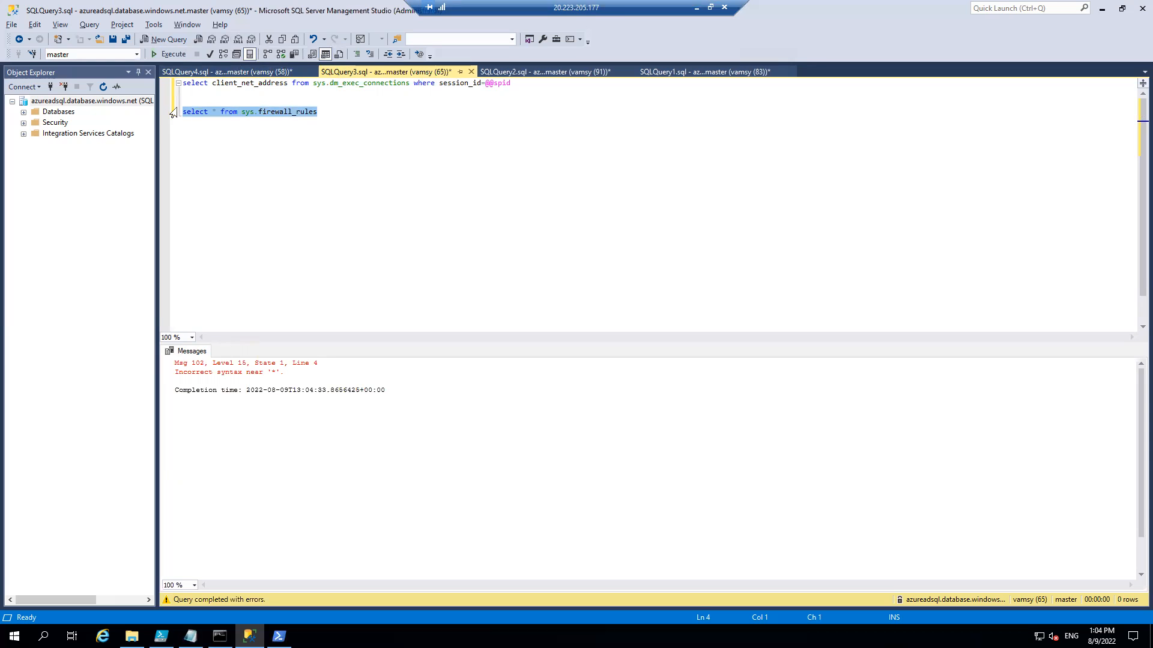
{"action": "key", "text": "F5"}
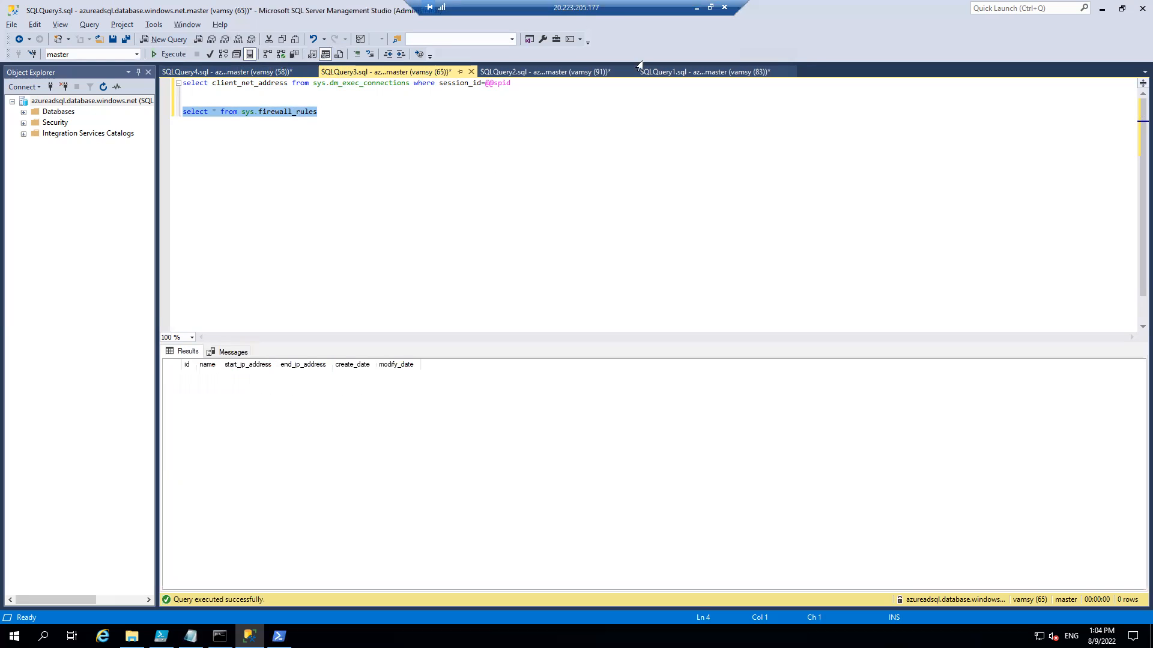
Return to the Azure portal and open the networking settings of the azureadsql SQL server.
{"action": "left_click", "coordinate": [695, 7]}
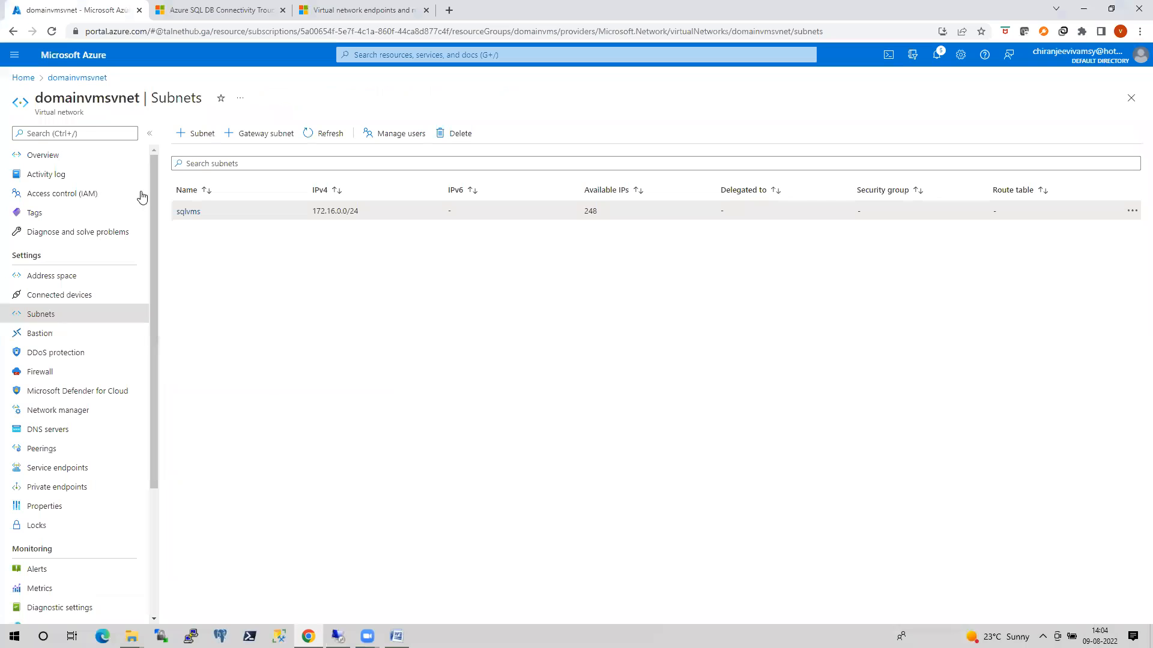
{"action": "left_click", "coordinate": [25, 81]}
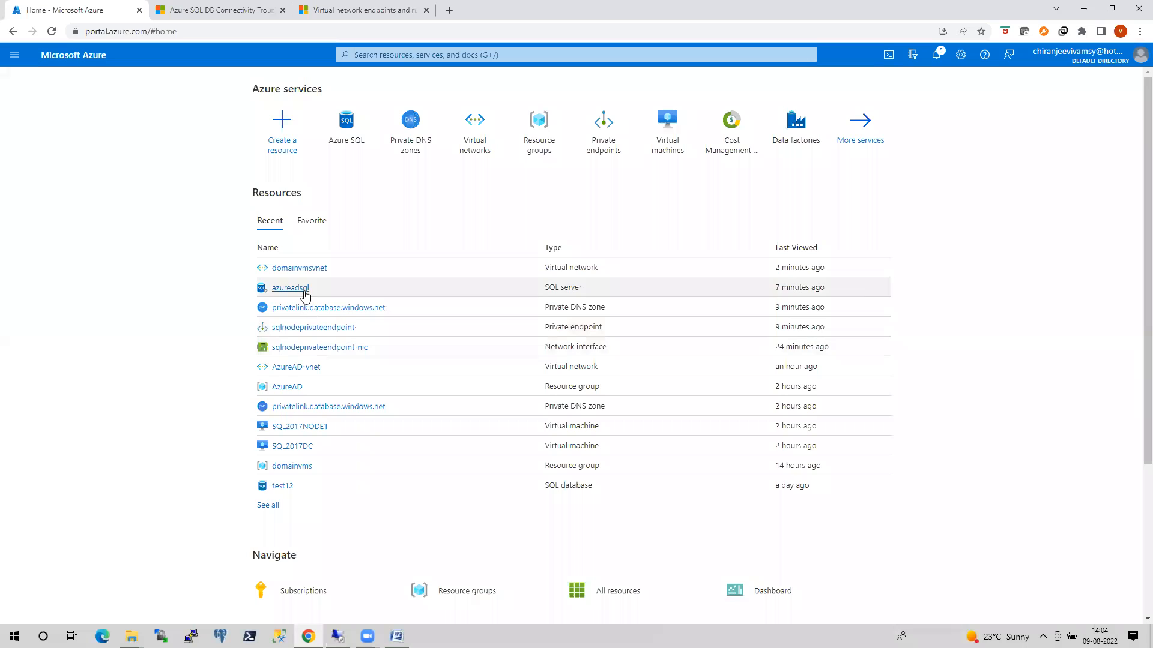
{"action": "left_click", "coordinate": [303, 289]}
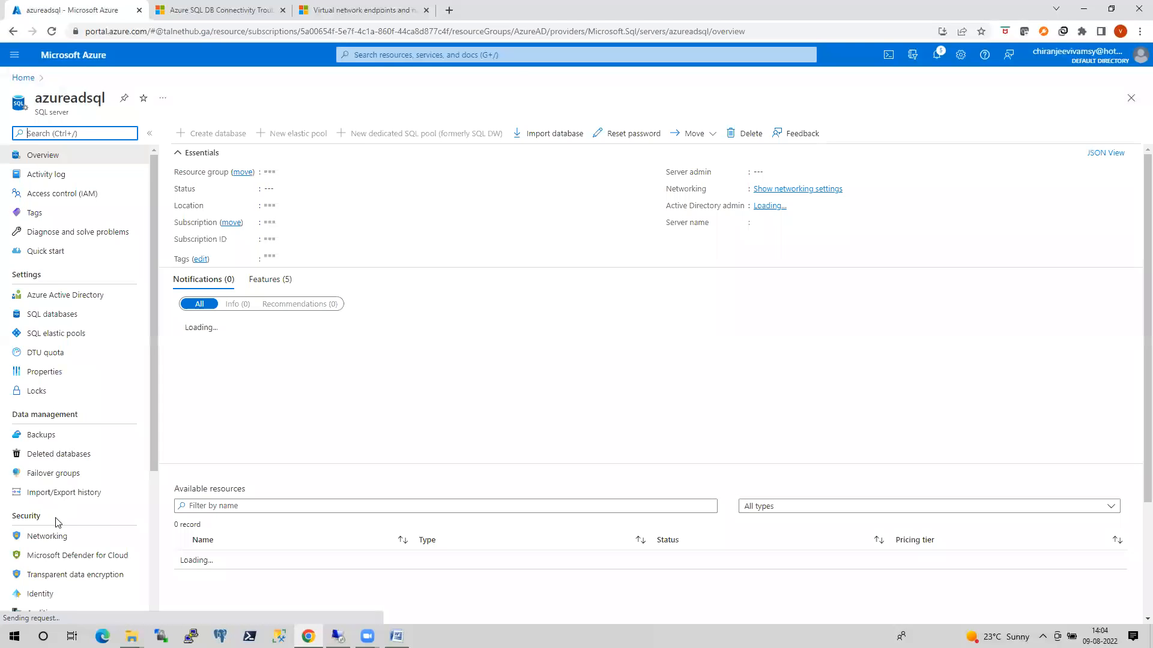
{"action": "left_click", "coordinate": [48, 536]}
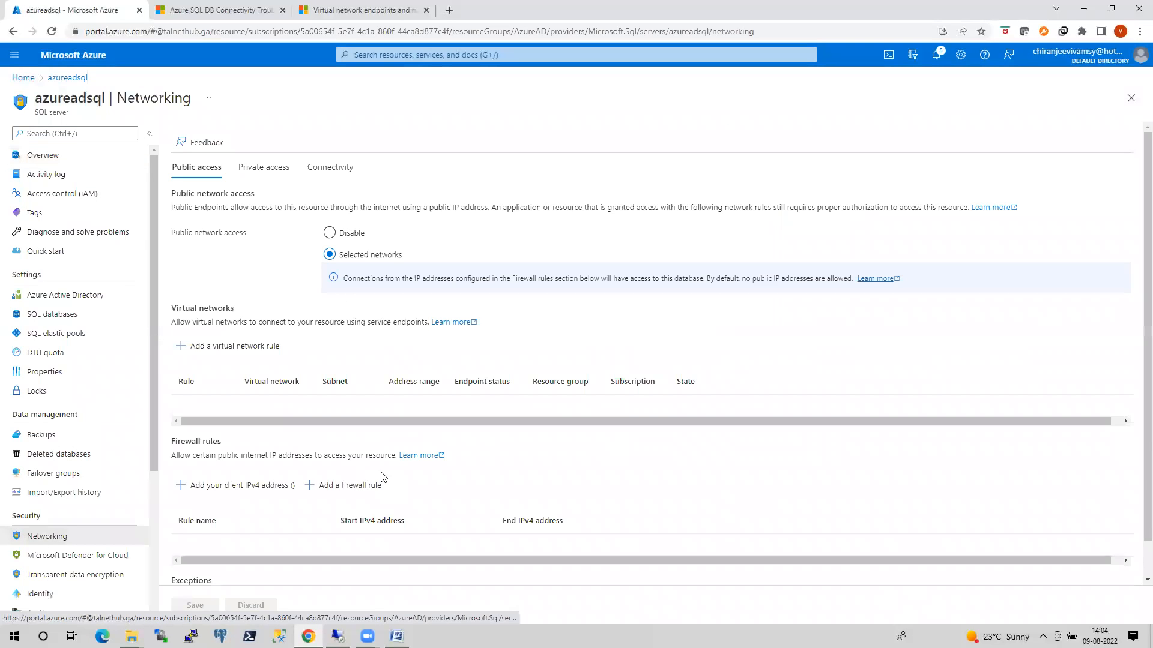
Start a server firewall rule named myvm with start IP 20.22.205.177, consulting the VM's public IP in the remote session.
{"action": "scroll", "coordinate": [353, 507], "scroll_direction": "down", "scroll_amount": 1}
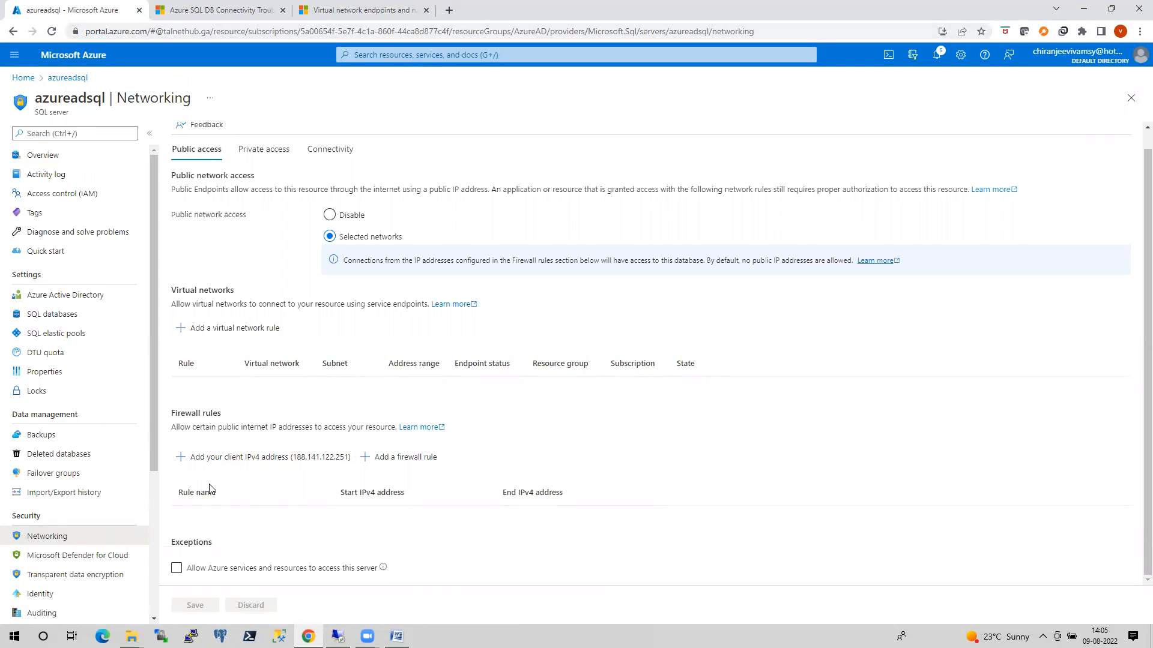
{"action": "left_click", "coordinate": [406, 463]}
{"action": "left_click", "coordinate": [412, 536]}
{"action": "type", "text": "myvm"}
{"action": "key", "text": "Tab"}
{"action": "type", "text": "2"}
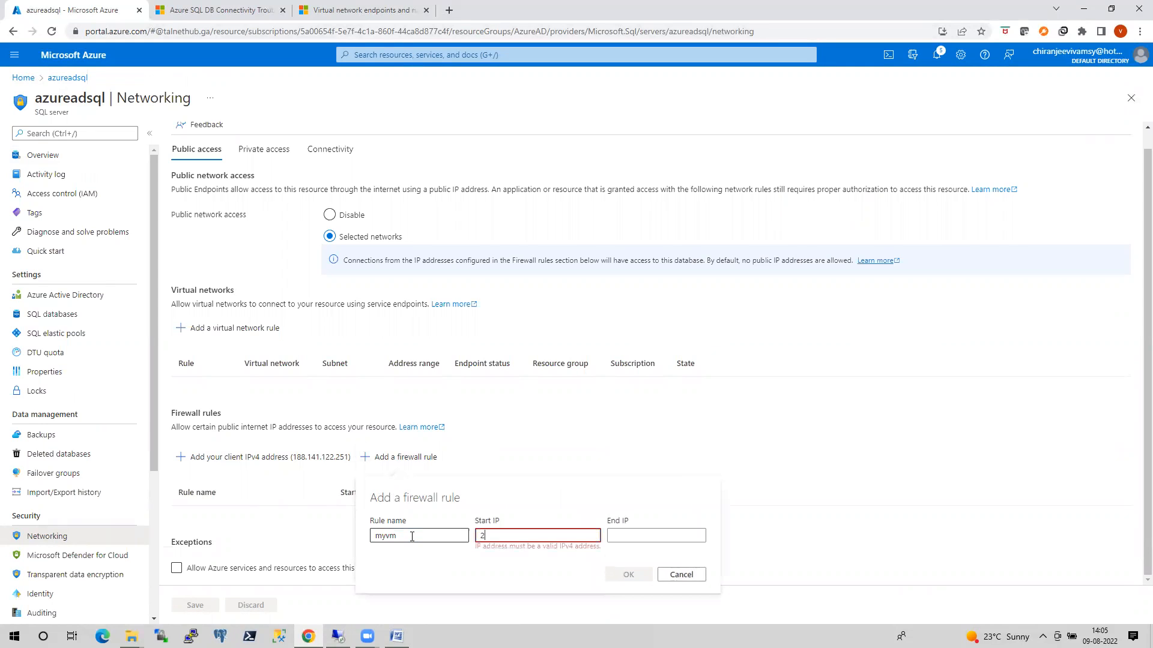
{"action": "type", "text": "0."}
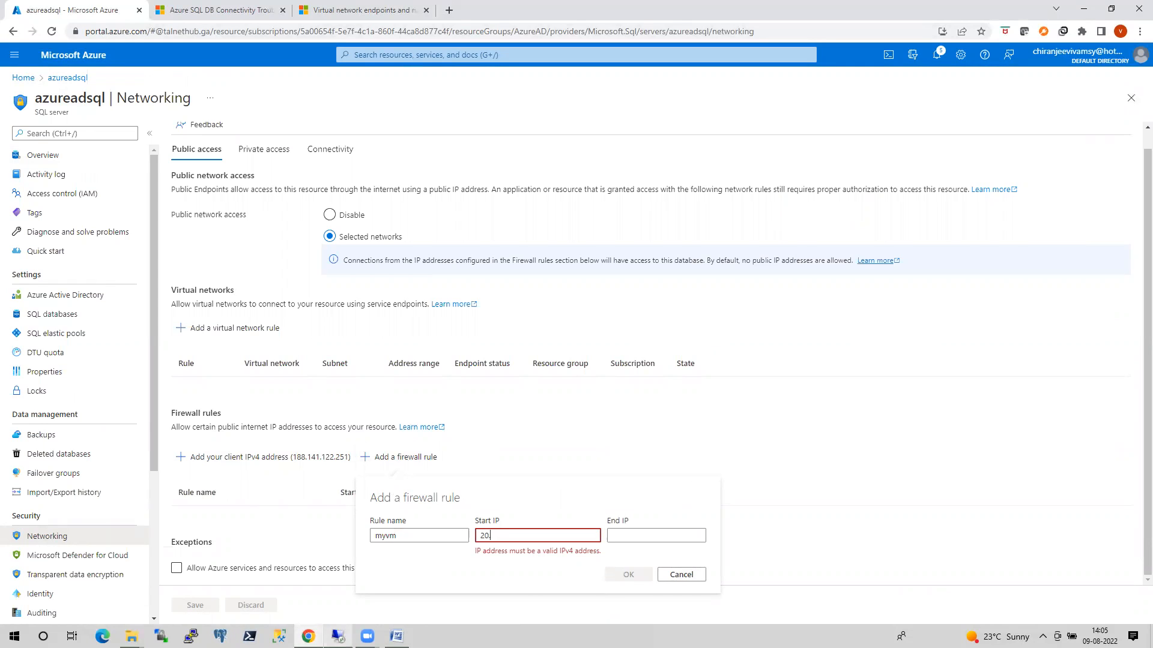
{"action": "key", "text": "alt+Tab"}
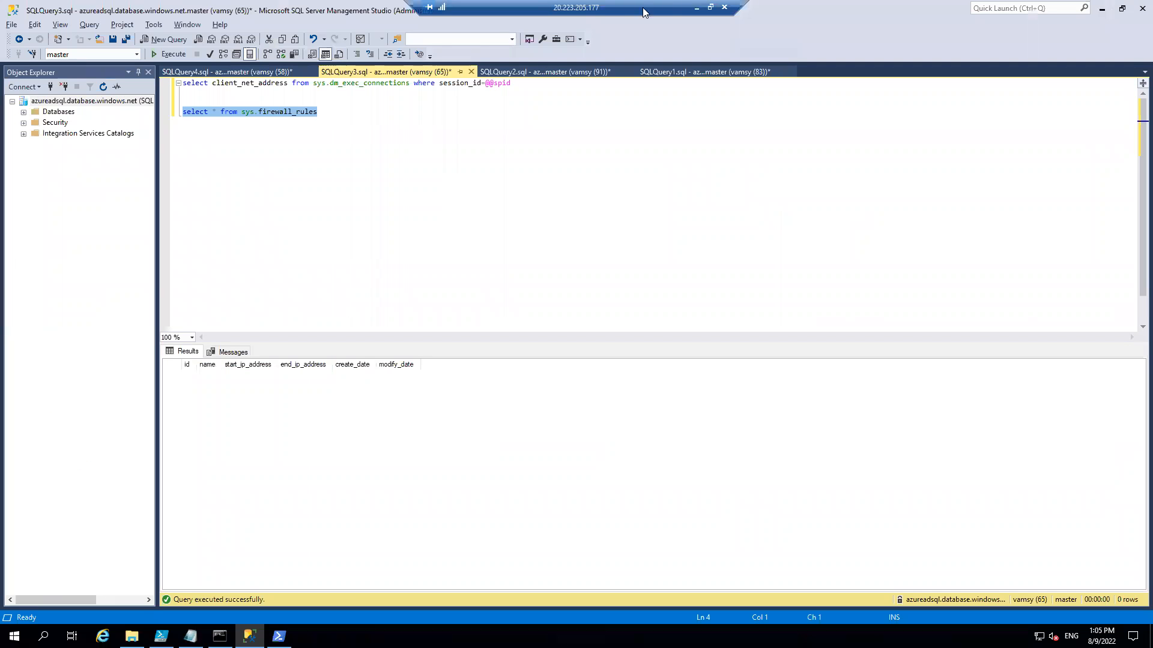
{"action": "left_click", "coordinate": [697, 7]}
{"action": "type", "text": "22.205."}
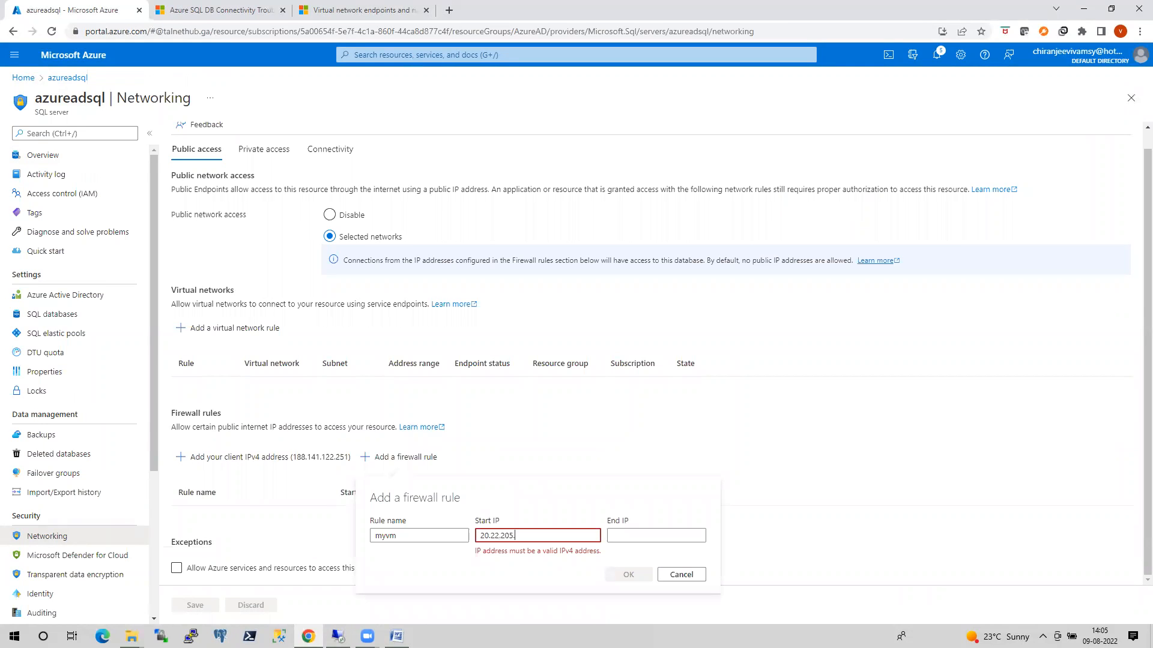
{"action": "type", "text": "177"}
Set the myvm rule's end IP to 20.223.205.177, add the rule and save the server's networking settings.
{"action": "key", "text": "Tab"}
{"action": "type", "text": "20"}
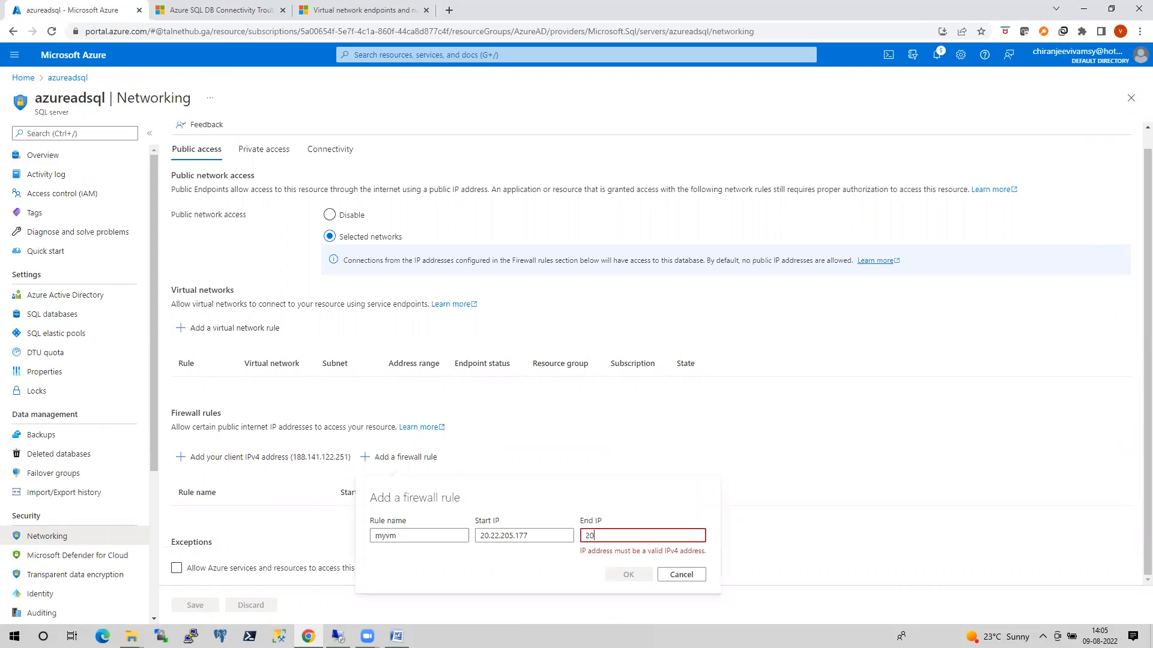
{"action": "type", "text": ".223.205.177"}
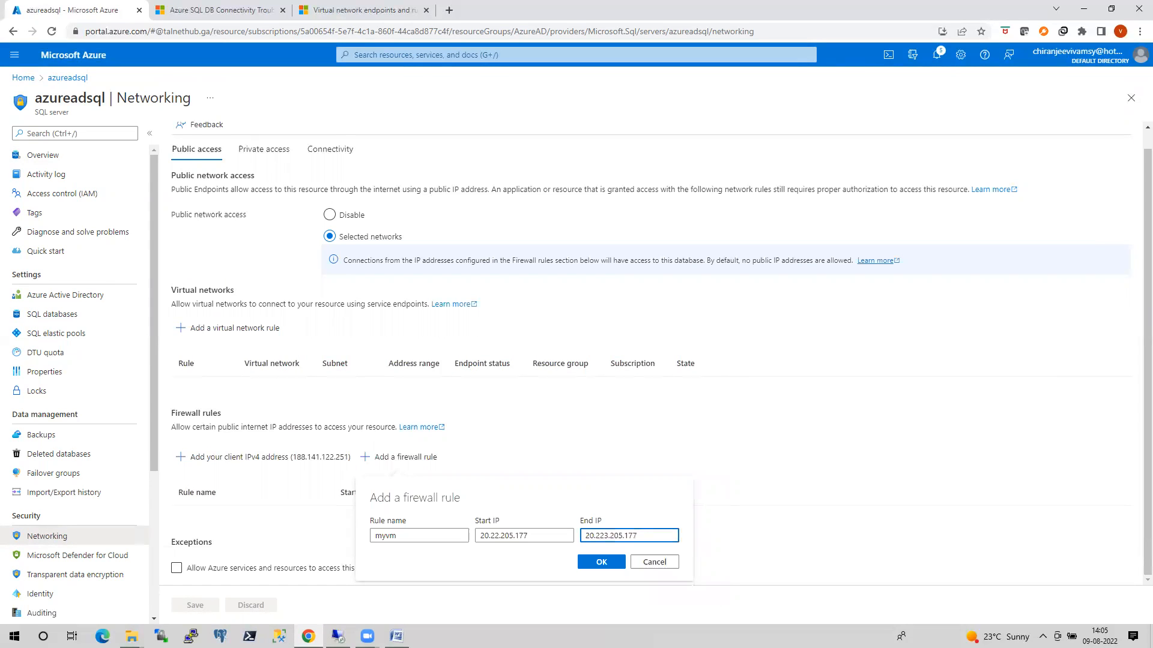
{"action": "left_click", "coordinate": [611, 563]}
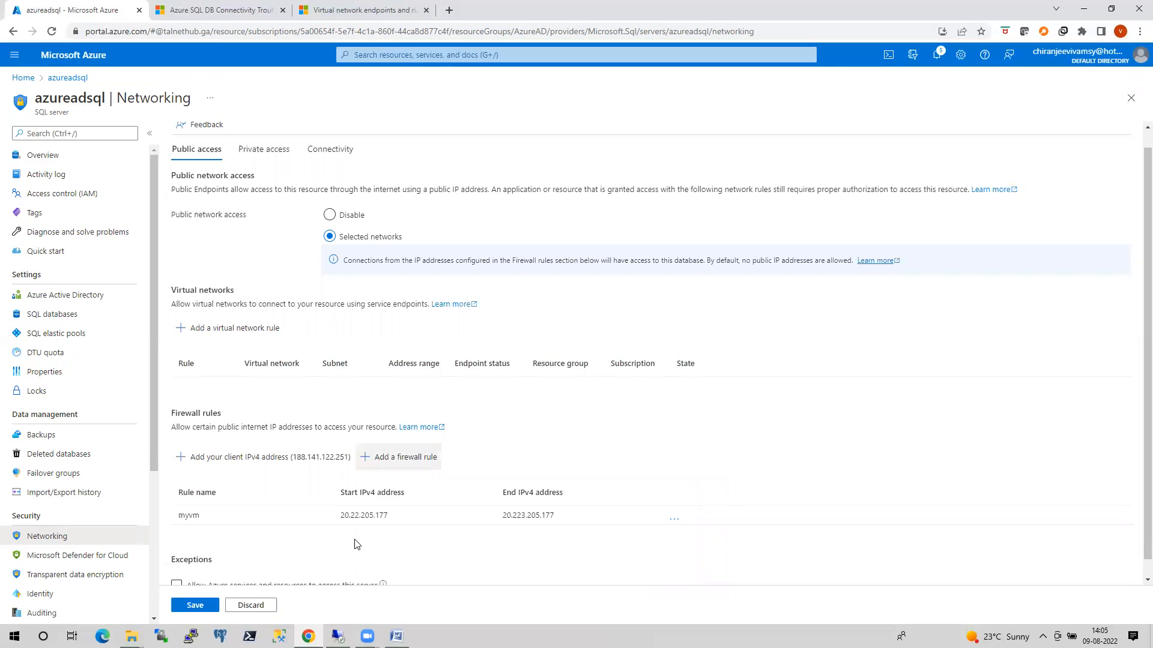
{"action": "left_click", "coordinate": [203, 608]}
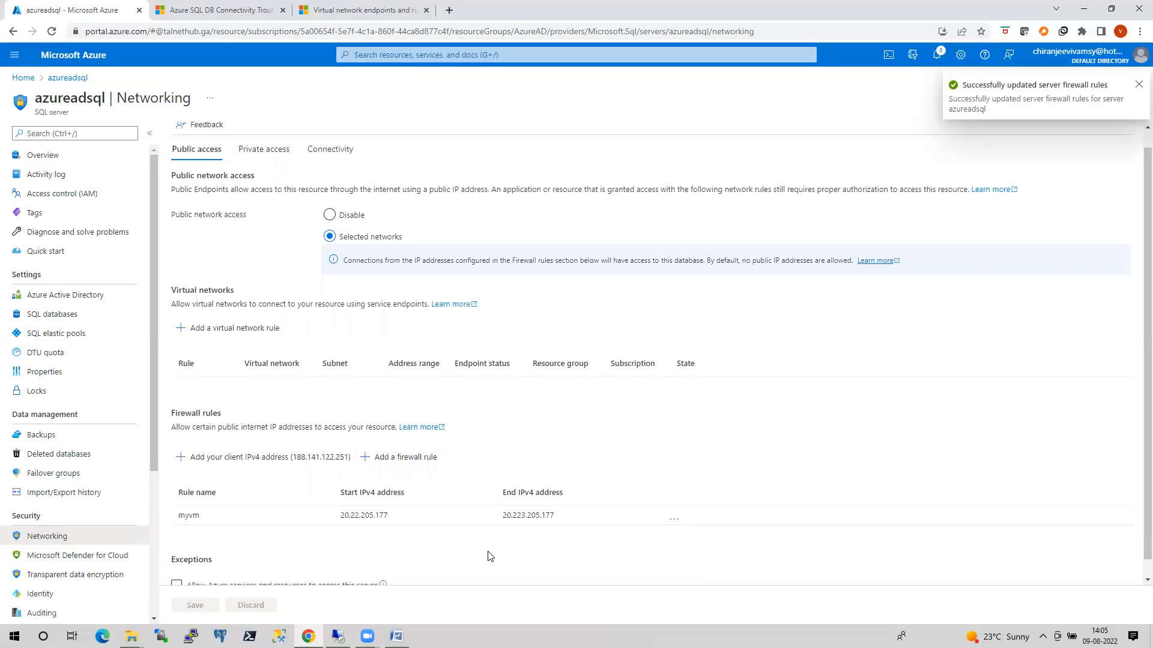
Switch to SQL Server Management Studio on the VM and rerun both the client_net_address and sys.firewall_rules queries.
{"action": "left_click", "coordinate": [340, 636]}
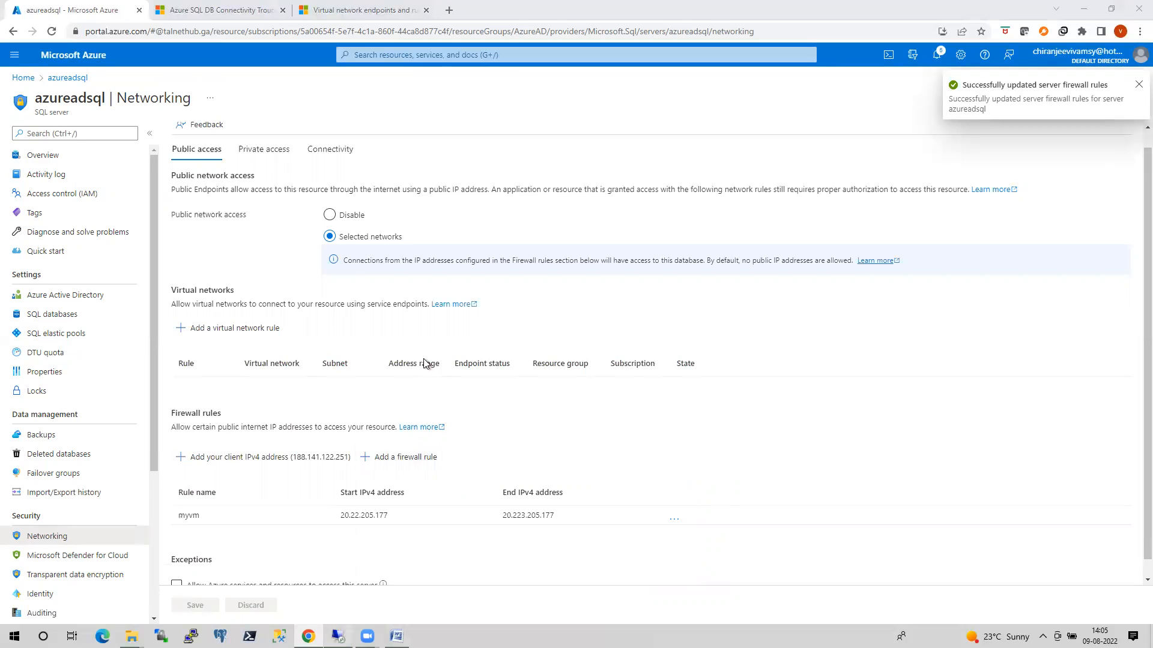
{"action": "left_click", "coordinate": [374, 178]}
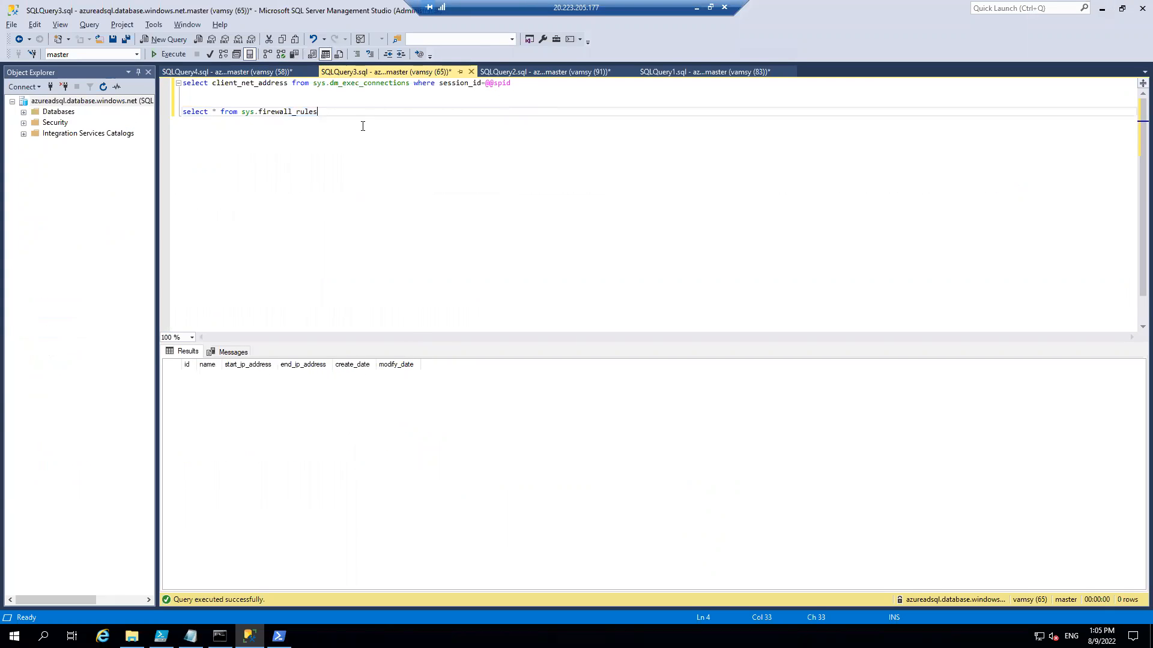
{"action": "key", "text": "F5"}
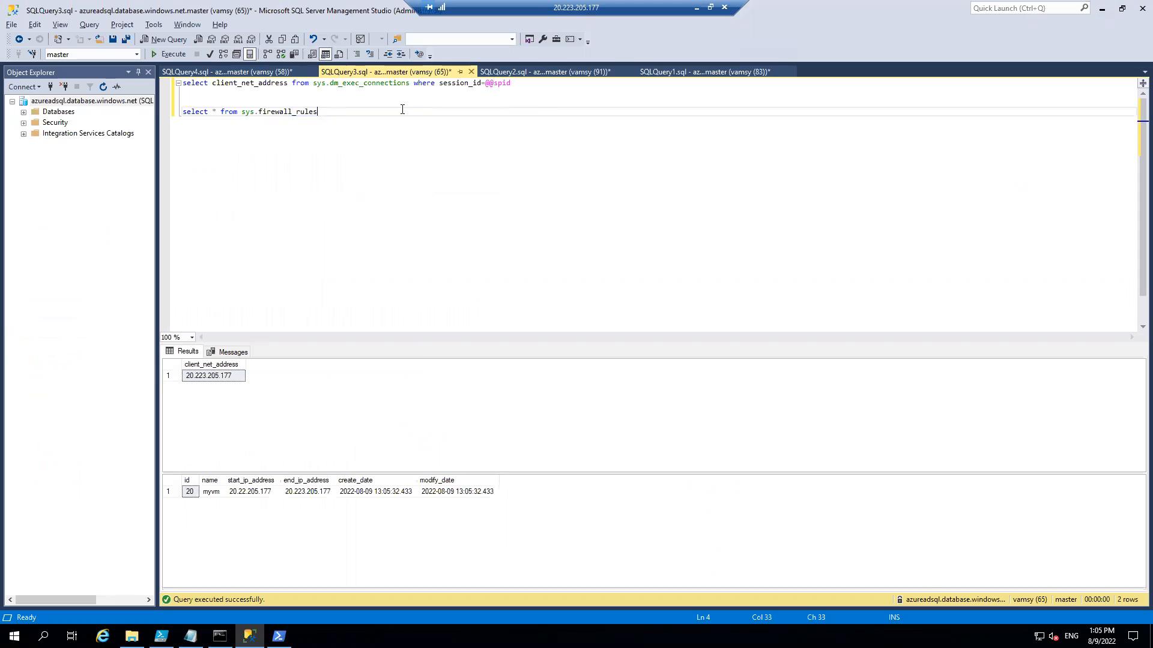
Return to the Azure portal and open the settings of the sqlvms subnet in the domainvmsvnet virtual network.
{"action": "left_click", "coordinate": [693, 8]}
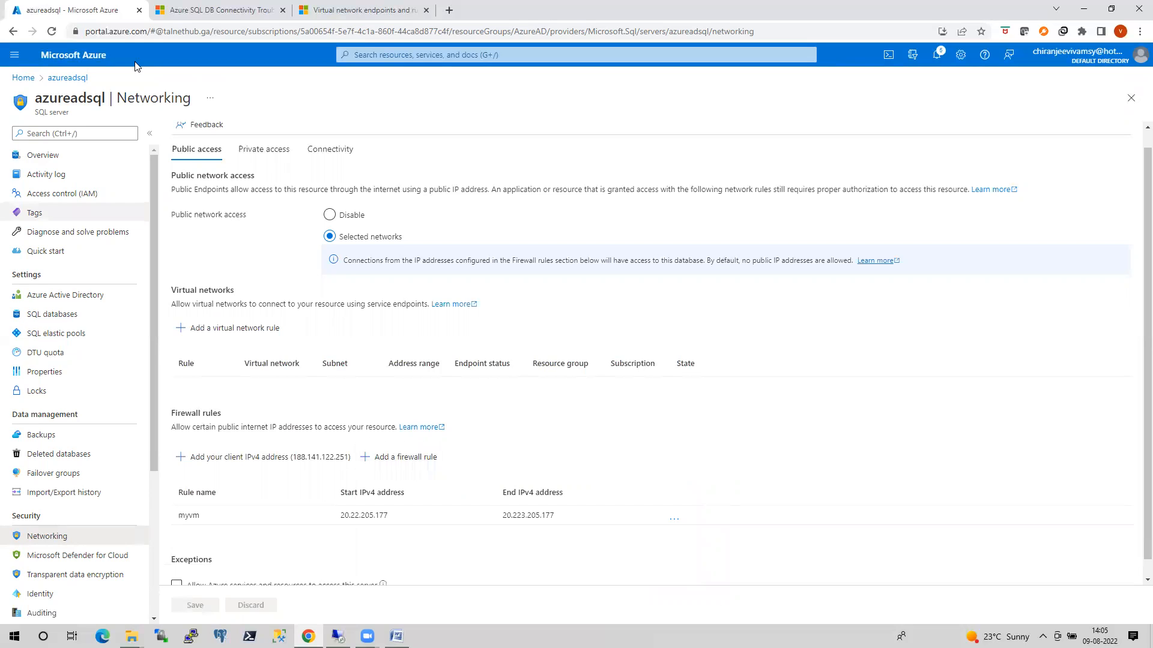
{"action": "left_click", "coordinate": [24, 78]}
{"action": "left_click", "coordinate": [312, 287]}
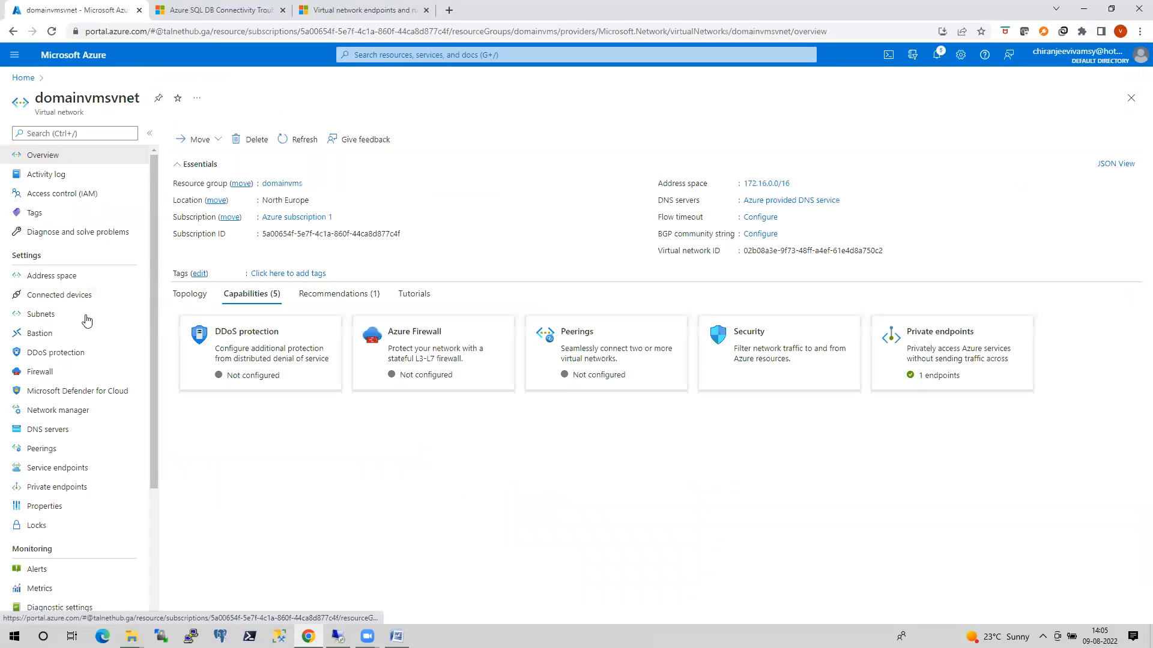
{"action": "left_click", "coordinate": [52, 315]}
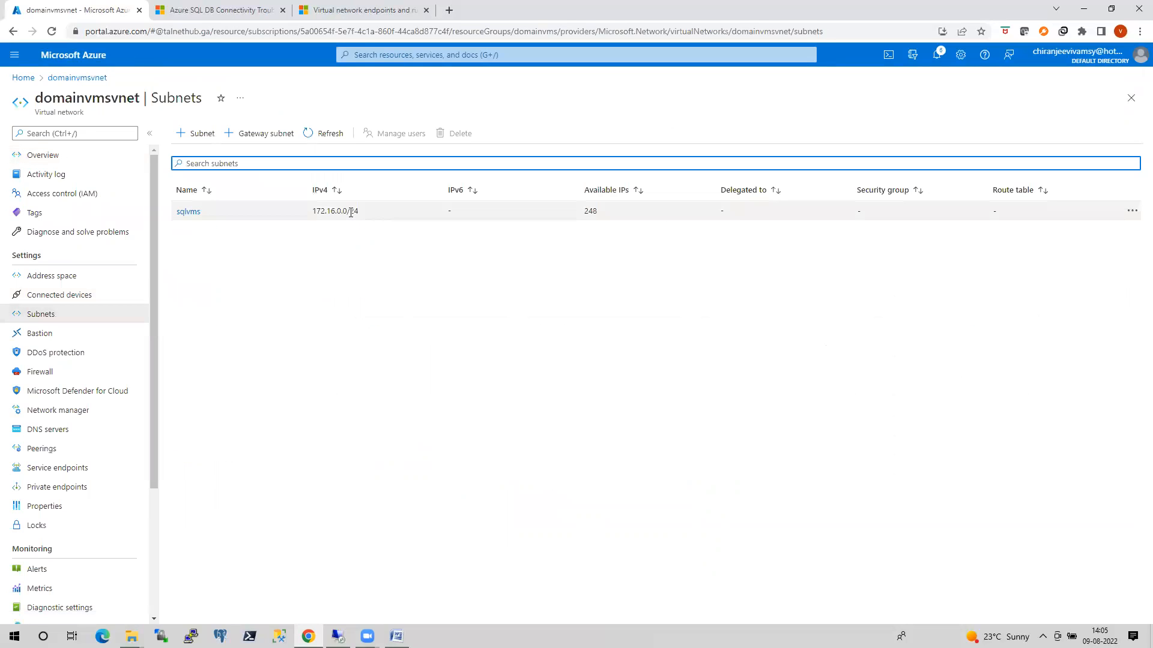
{"action": "left_click", "coordinate": [188, 213]}
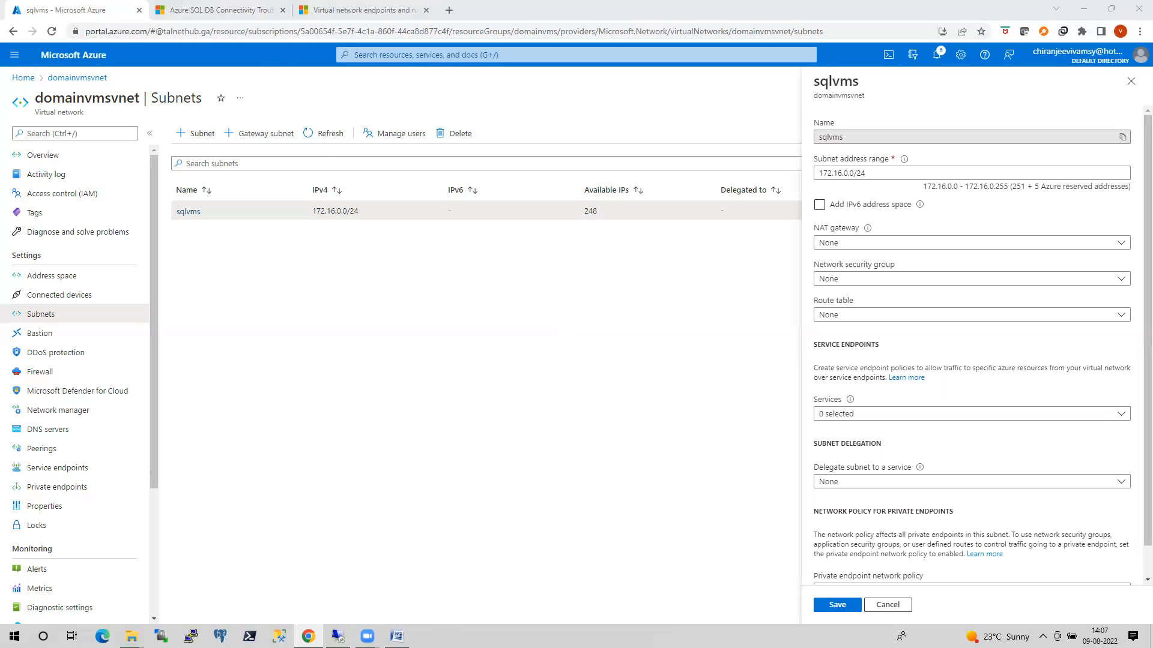
Switch to the connectivity document in Word and browse past the firewall flow and Virtual Network diagrams.
{"action": "left_click", "coordinate": [397, 636]}
{"action": "scroll", "coordinate": [550, 497], "scroll_direction": "down", "scroll_amount": 5}
{"action": "scroll", "coordinate": [550, 497], "scroll_direction": "down", "scroll_amount": 20}
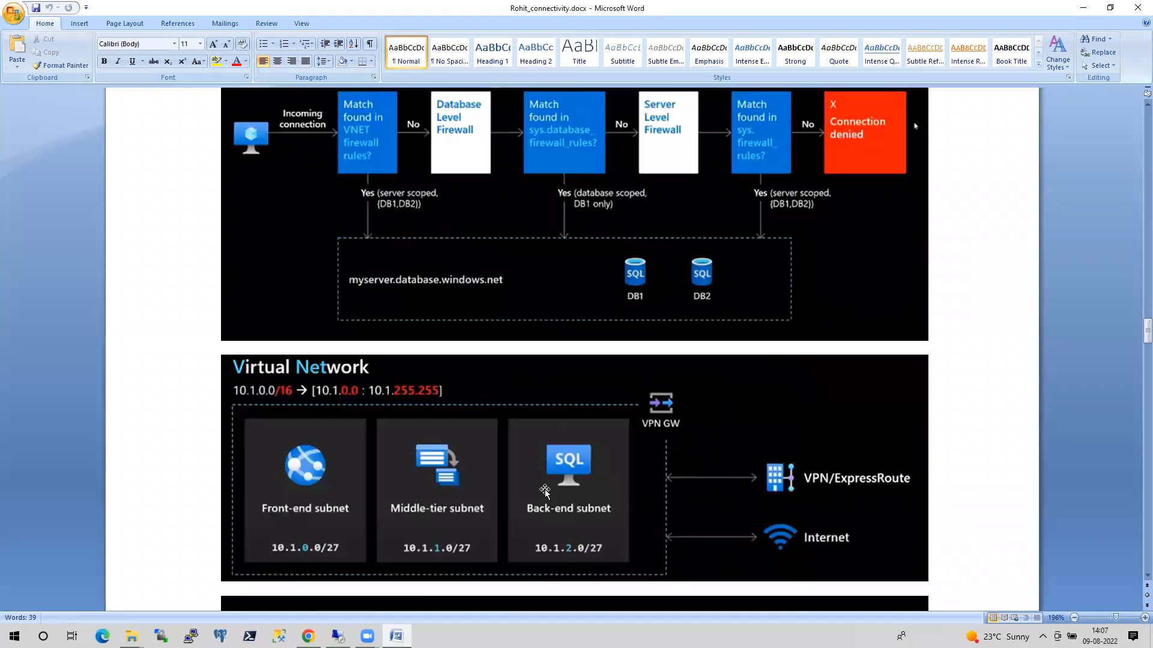
{"action": "scroll", "coordinate": [547, 490], "scroll_direction": "down", "scroll_amount": 15}
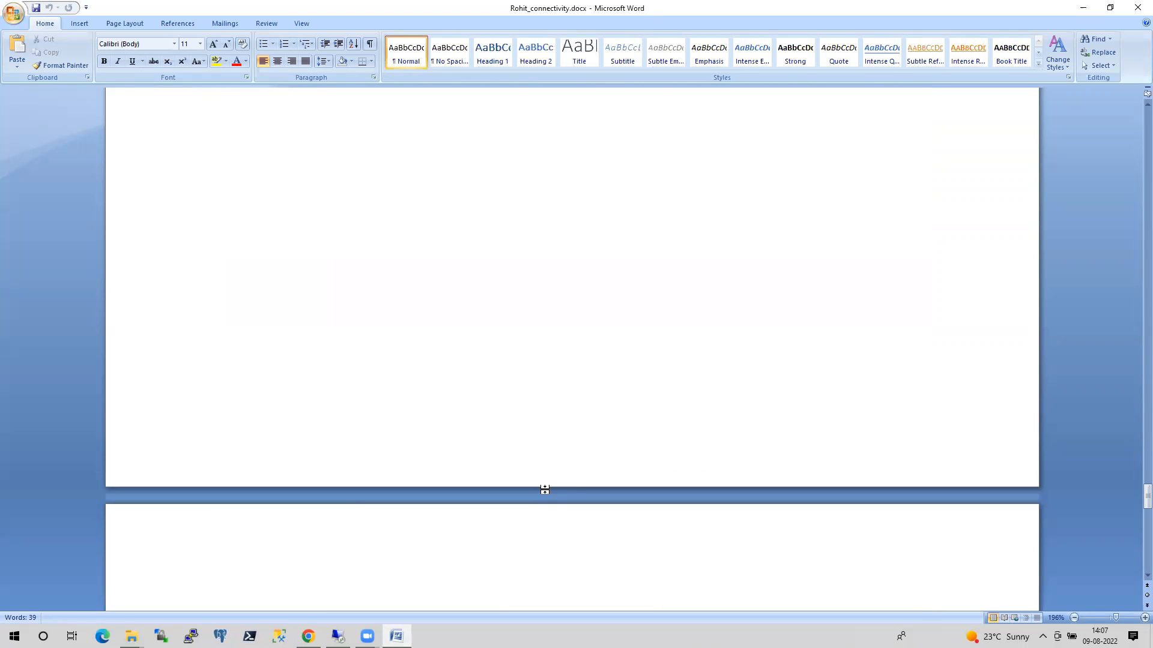